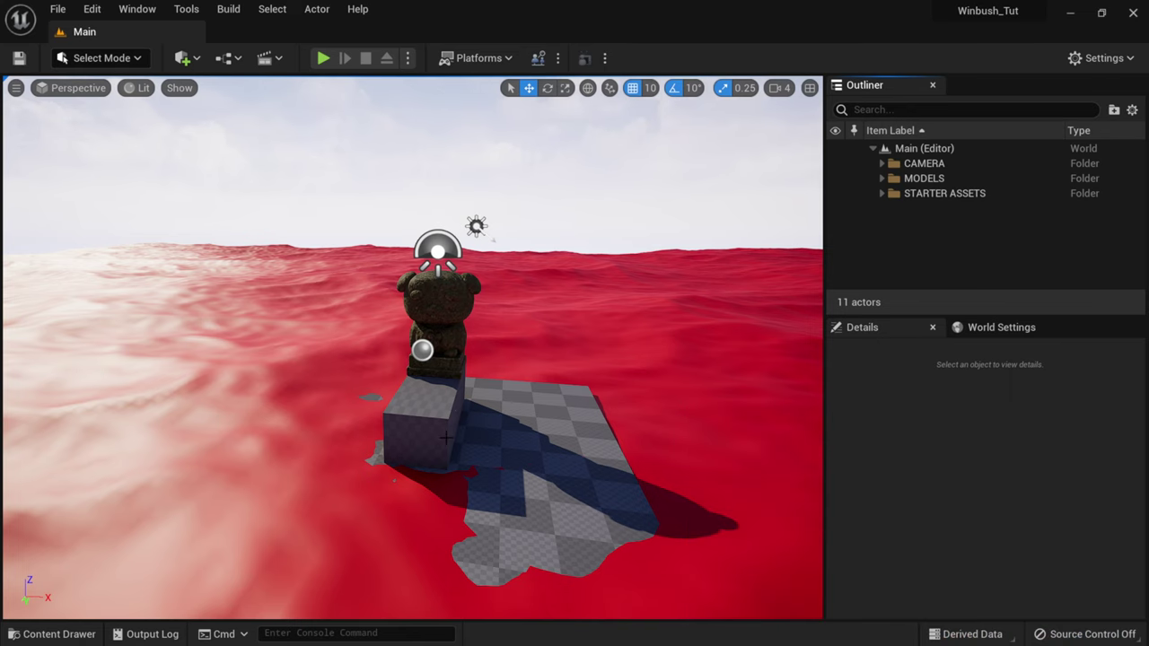
Examine the contents of the CAMERA and MODELS folders, framing the Gus_Statue and Cube actors in the viewport
right_drag(447, 438, 458, 429)
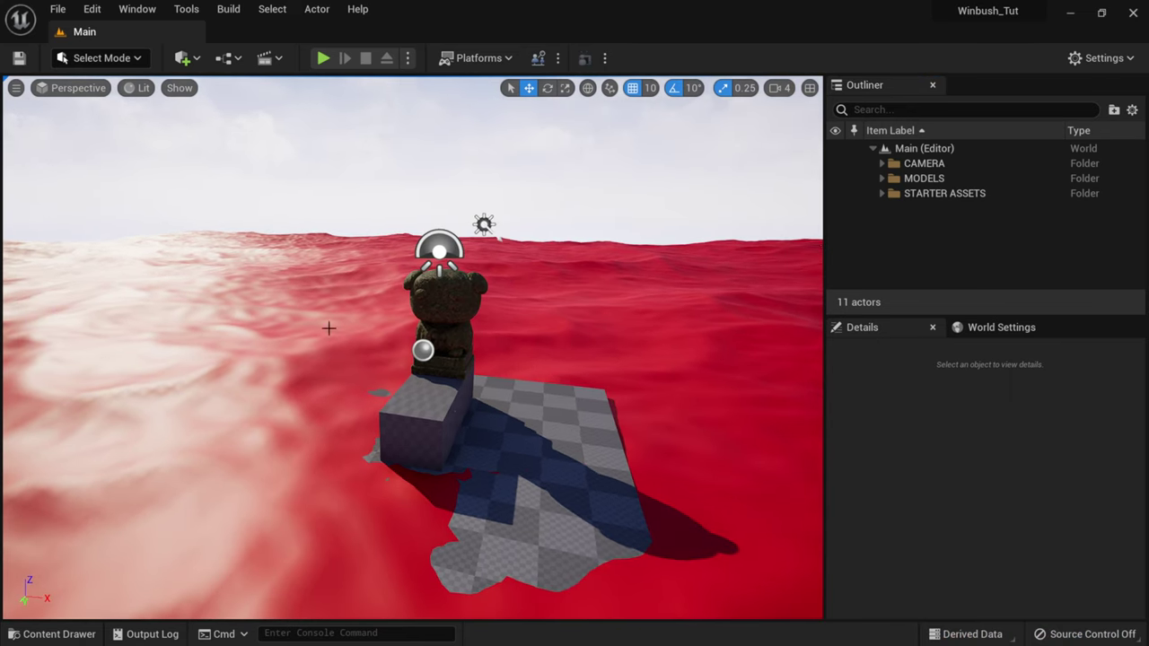
middle_drag(567, 464, 568, 485)
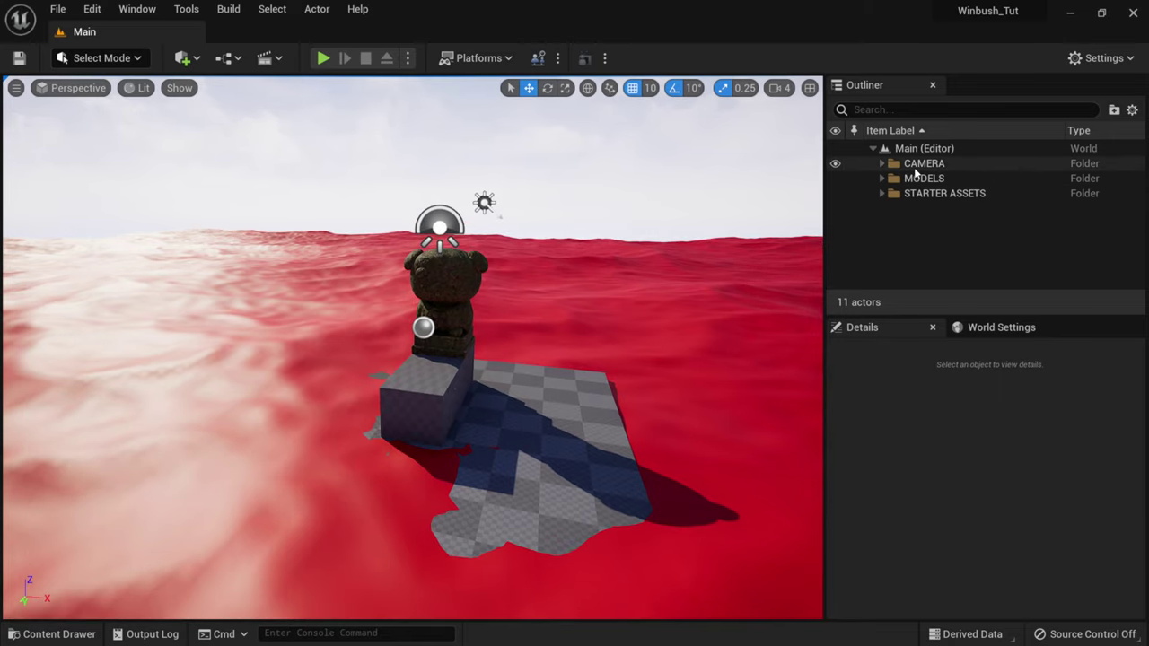
click(909, 164)
click(883, 163)
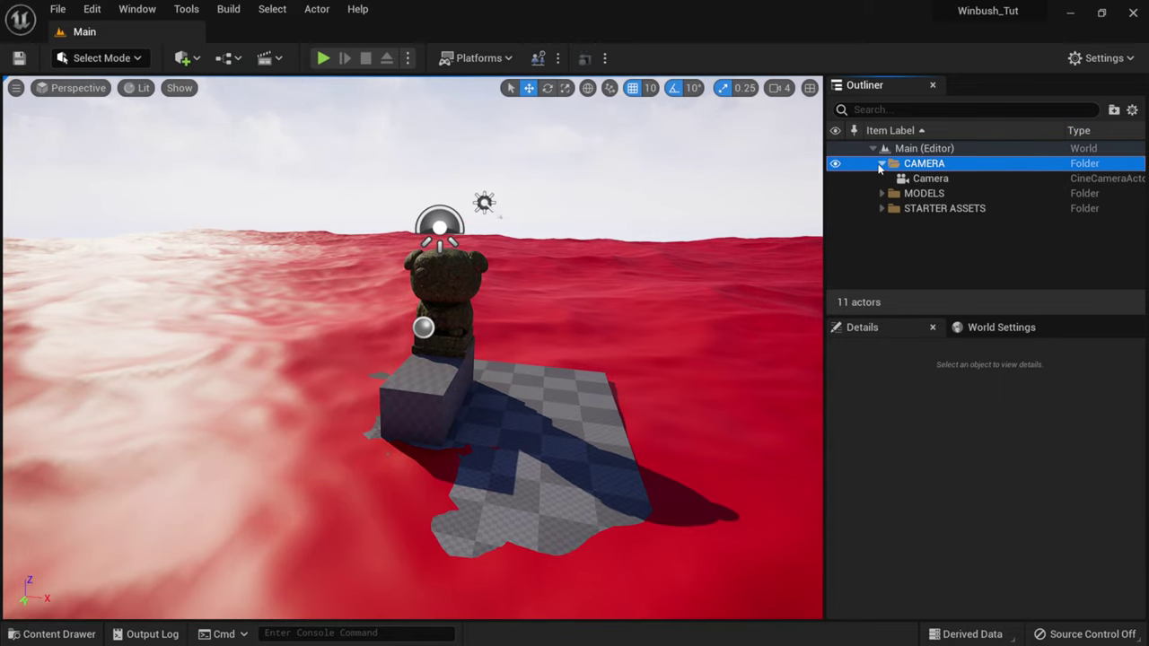
click(883, 163)
click(881, 179)
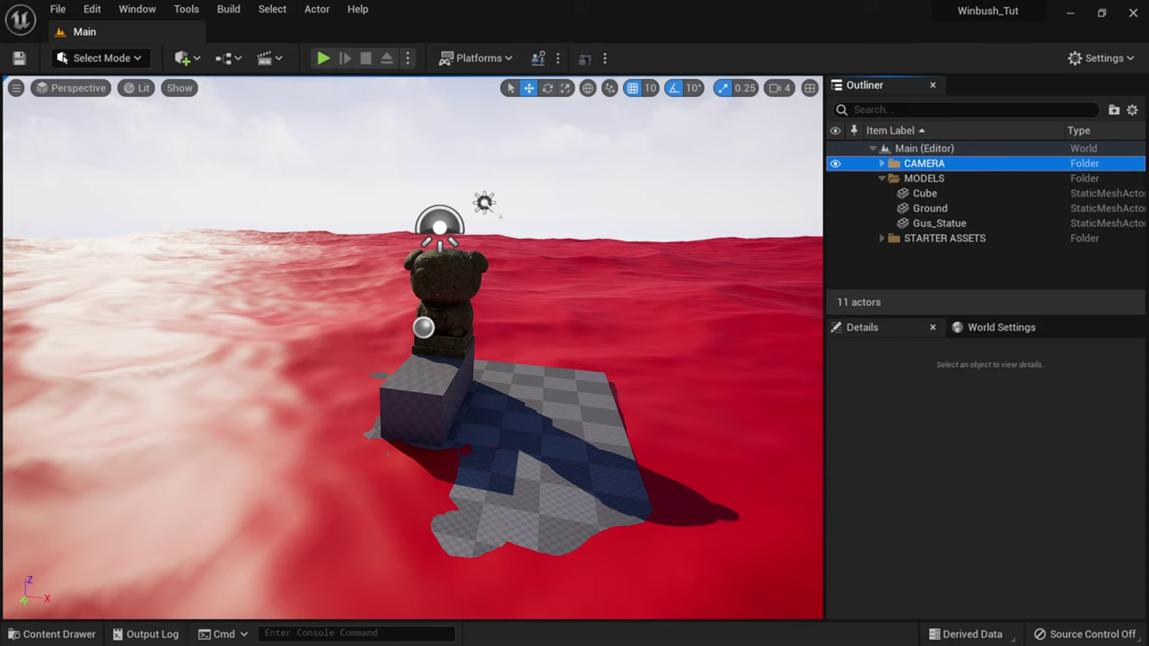
click(939, 222)
key(f)
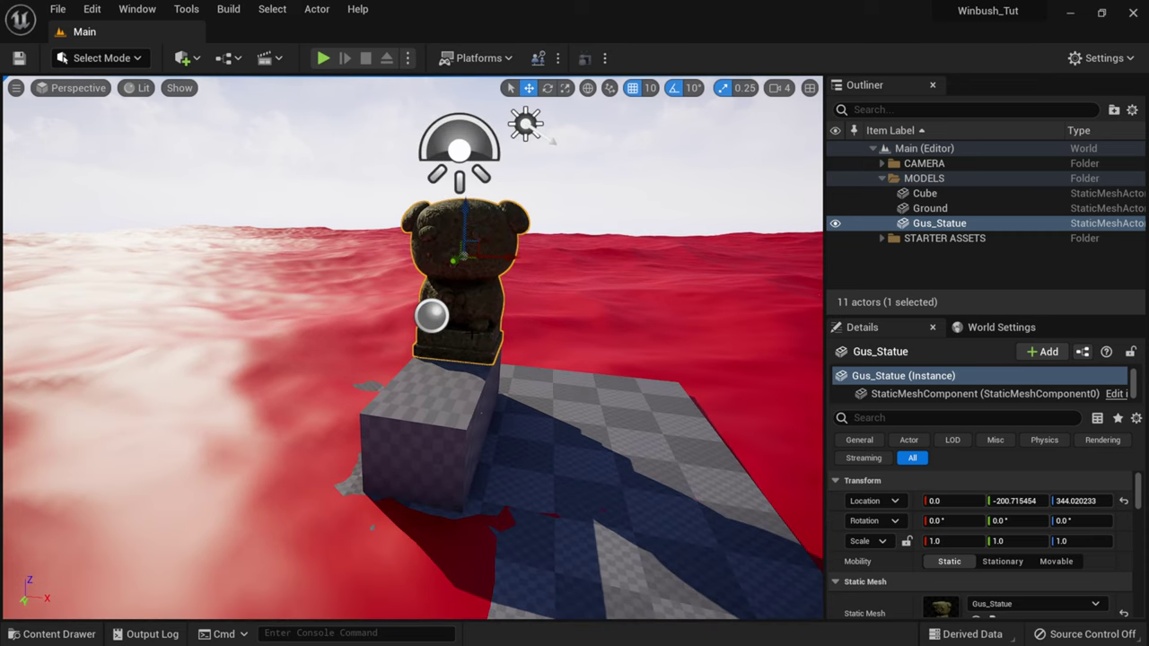
click(925, 193)
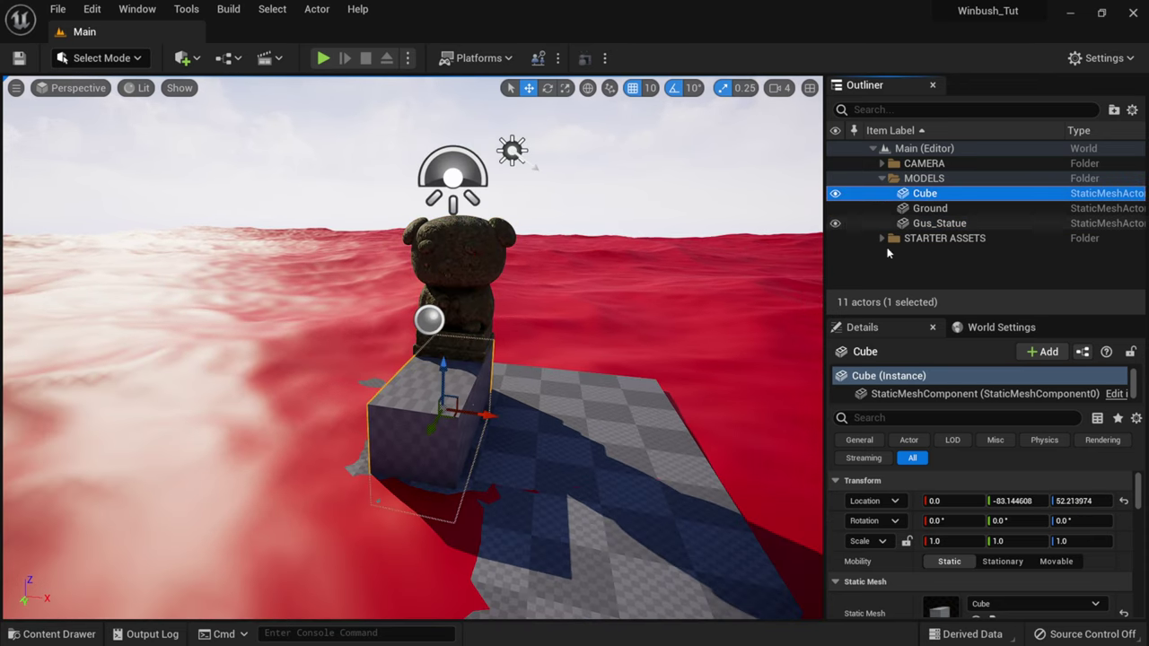
key(f)
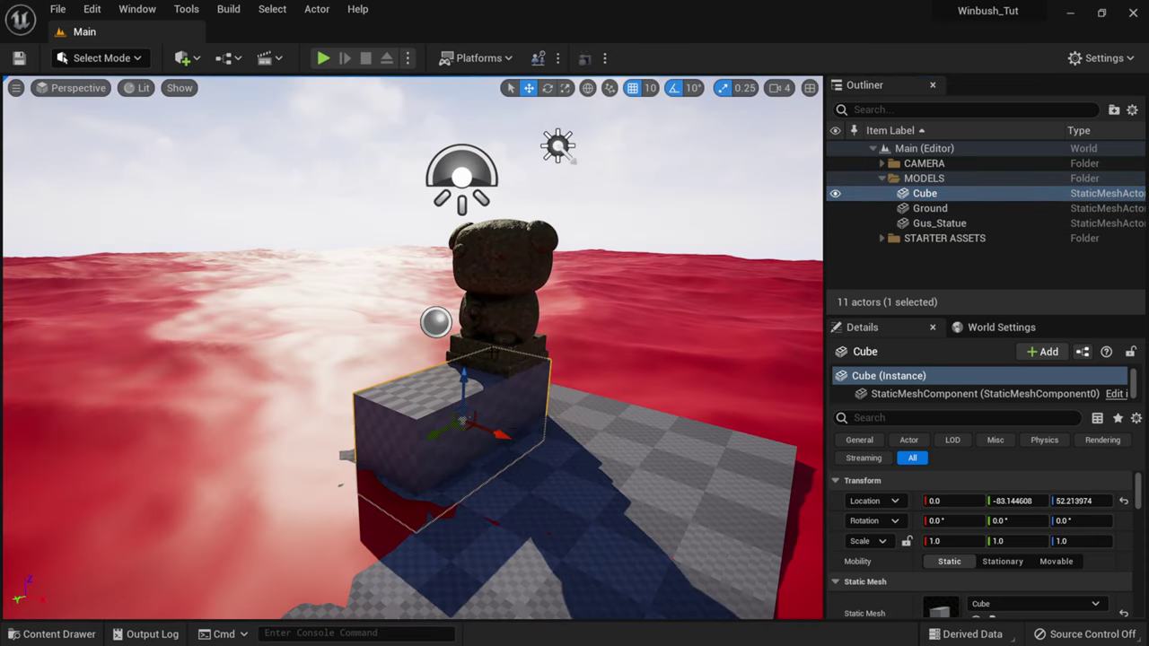
alt+drag(558, 434, 562, 444)
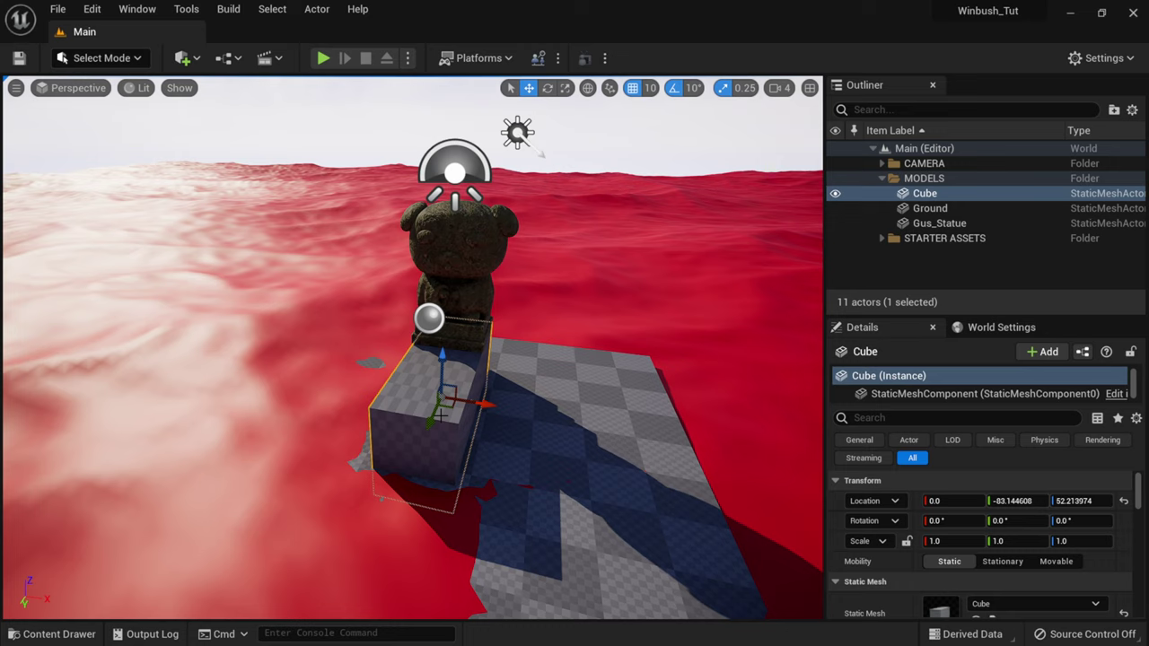
click(883, 178)
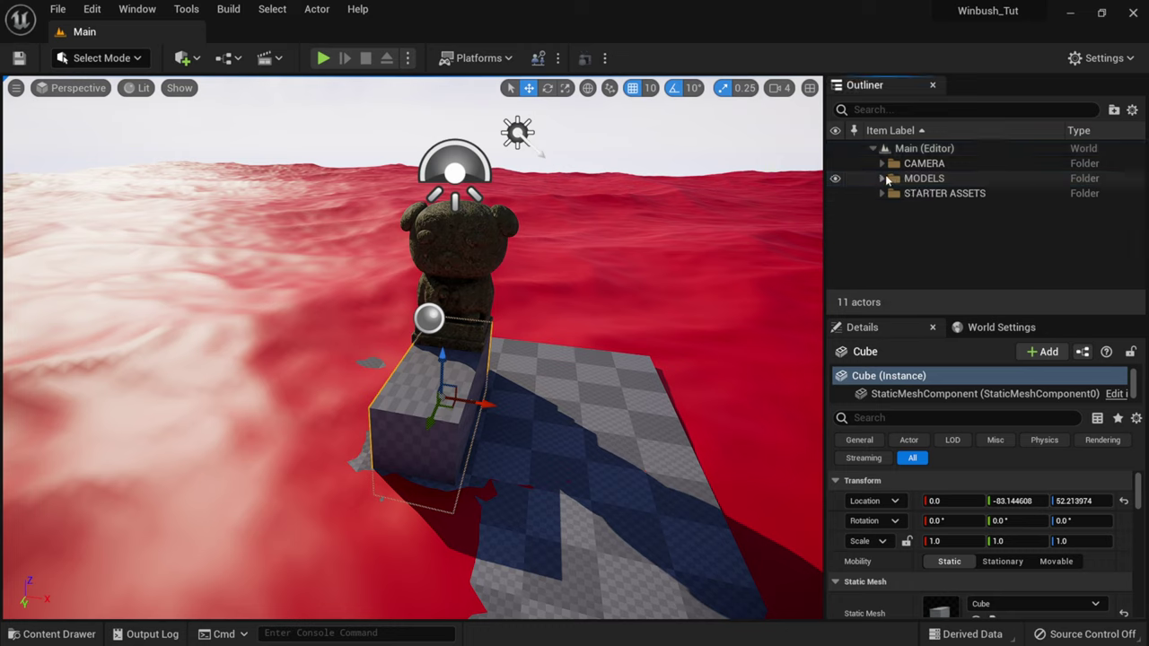
Examine each actor in the STARTER ASSETS folder, from Atmospheric Fog through SphereReflectionCapture
click(882, 193)
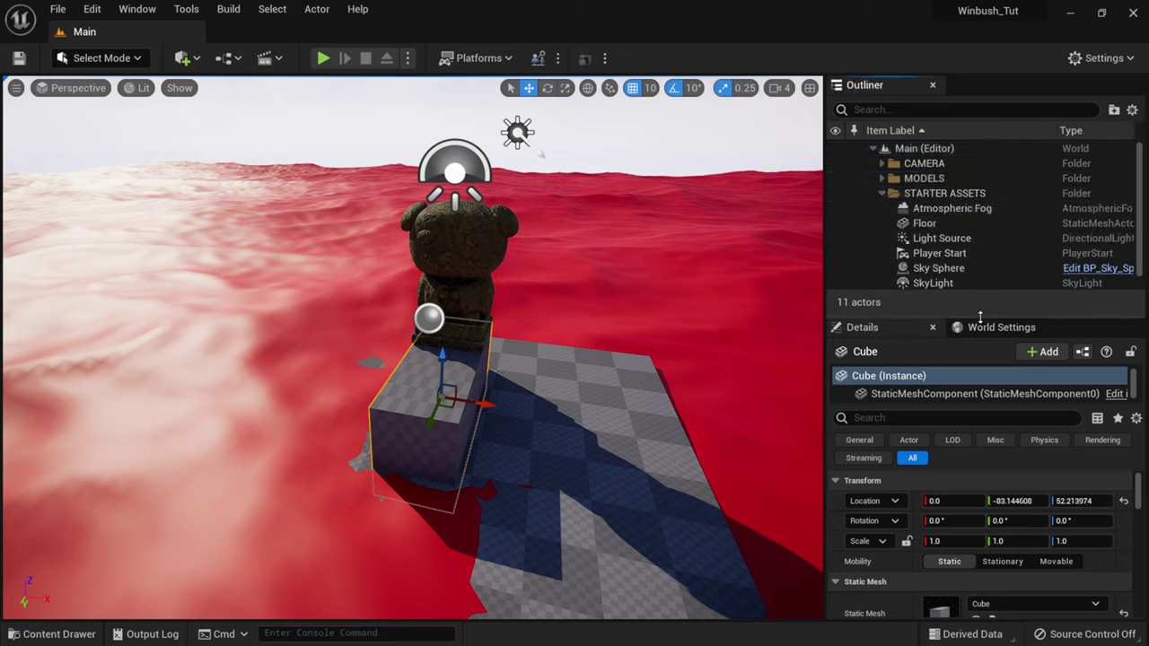
drag(982, 315, 961, 401)
click(947, 208)
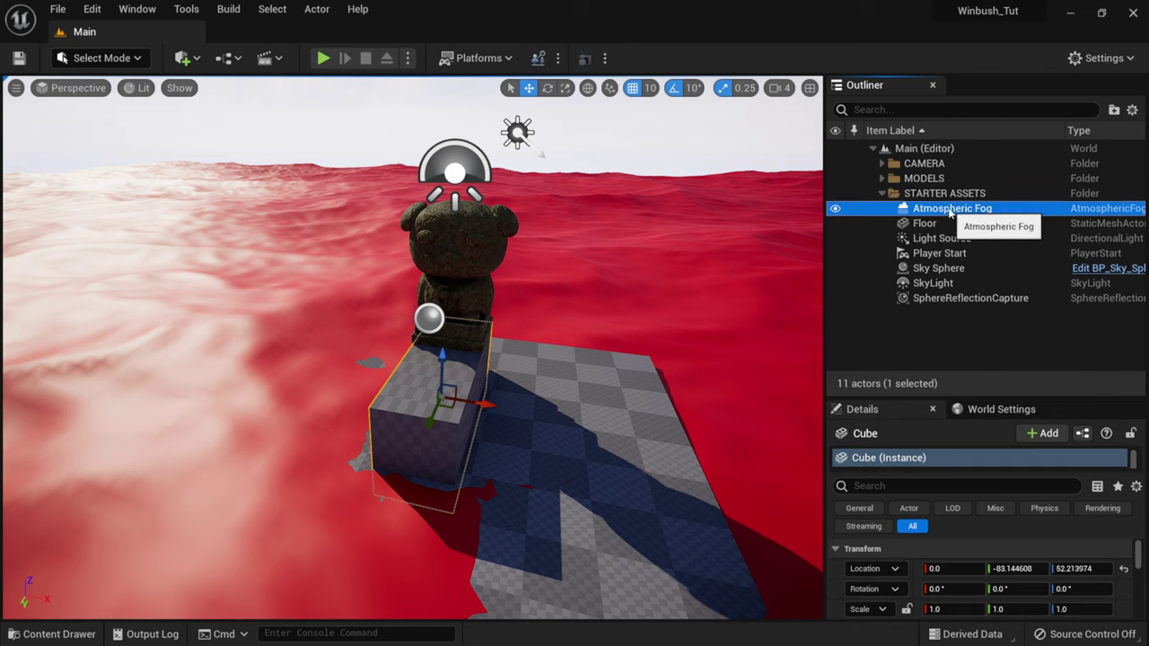
click(938, 224)
click(957, 239)
click(954, 253)
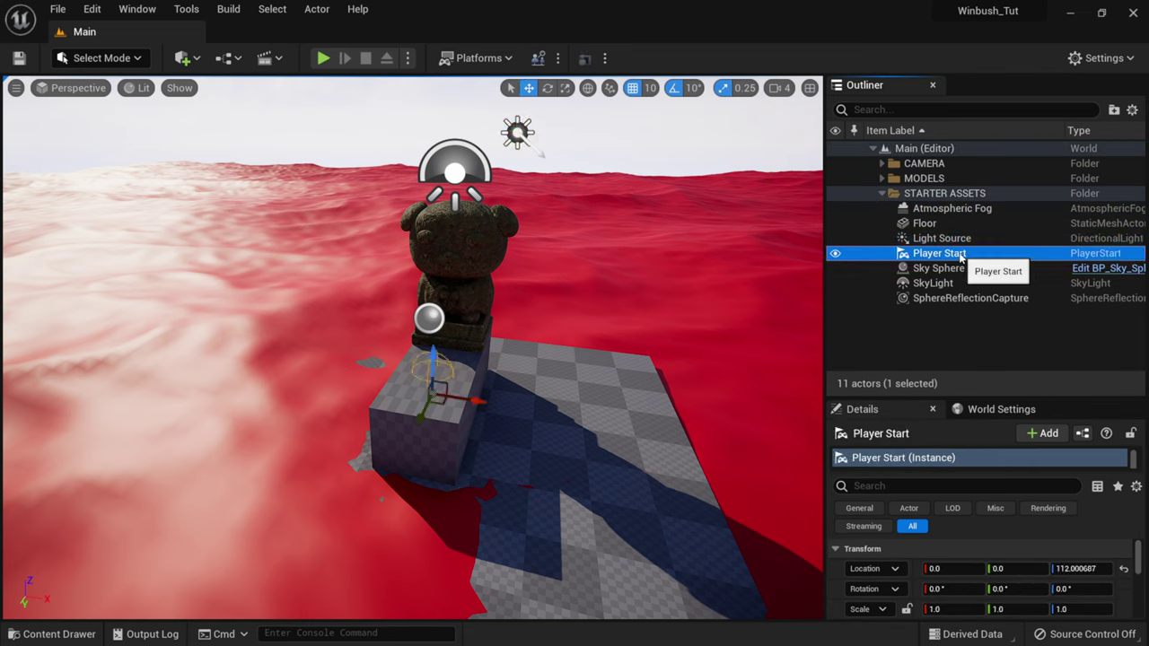
click(962, 270)
click(960, 284)
click(962, 299)
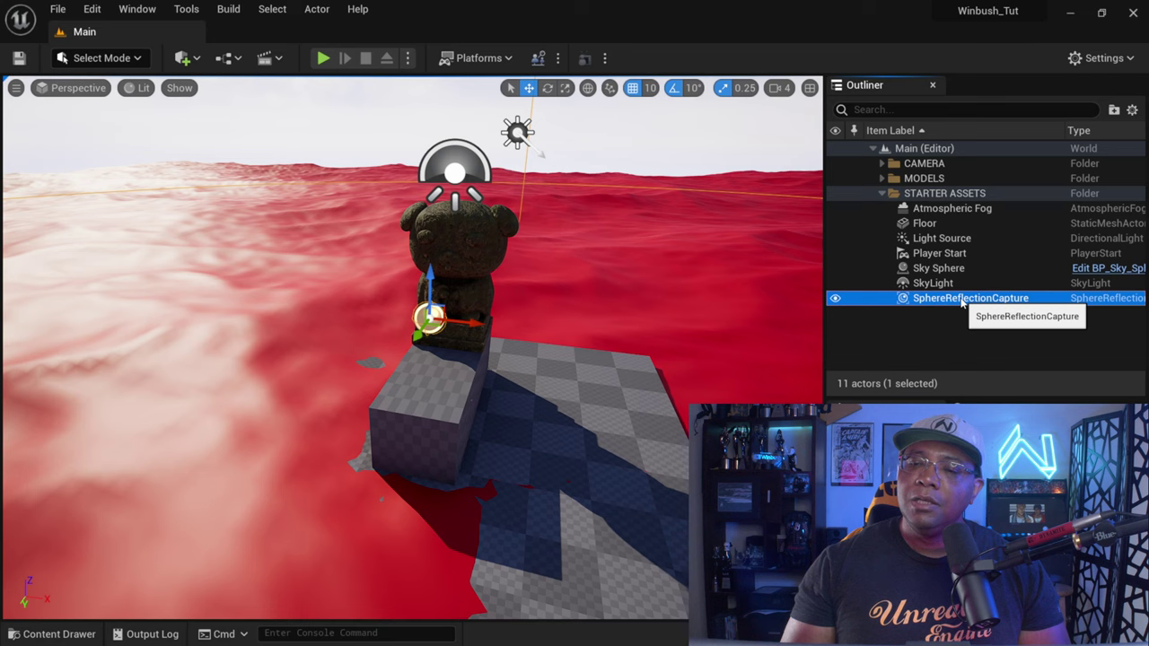
Delete every actor in the STARTER ASSETS folder, from Atmospheric Fog through SphereReflectionCapture, including those referenced by other actors
key(Escape)
click(944, 211)
key(Escape)
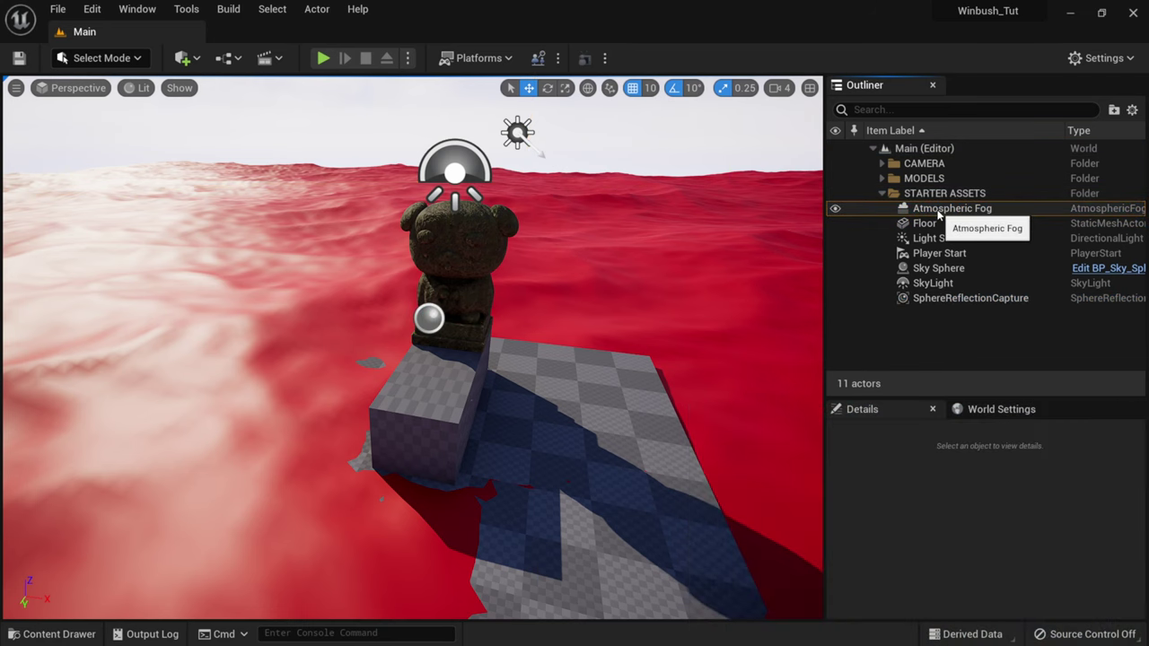
click(941, 212)
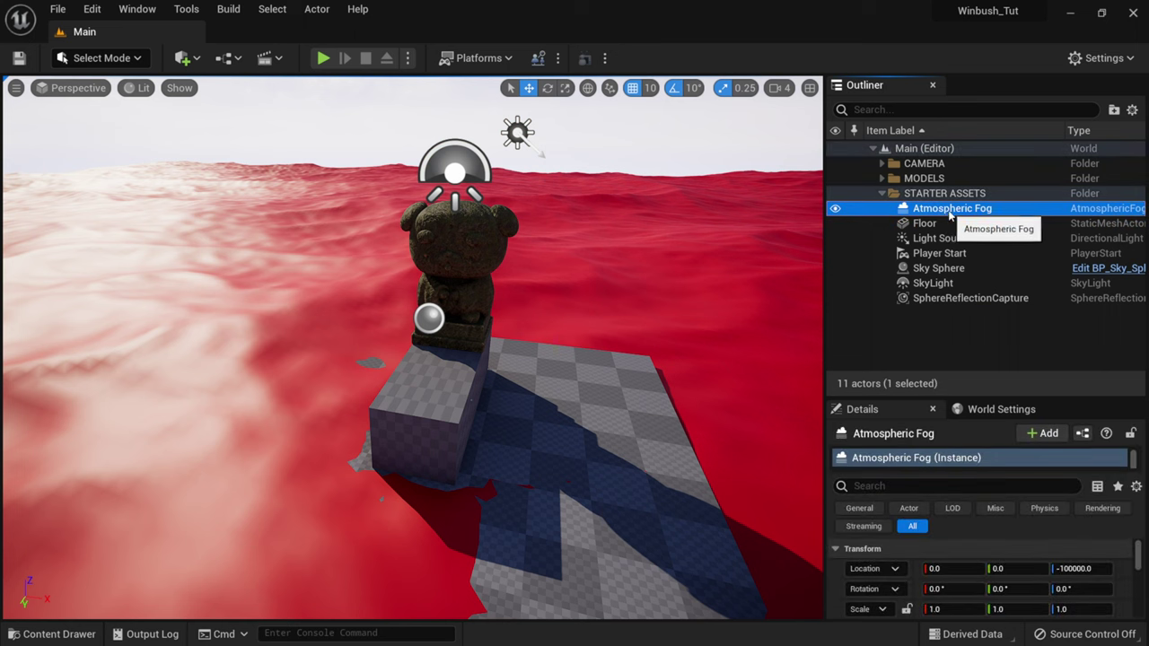
shift+click(965, 299)
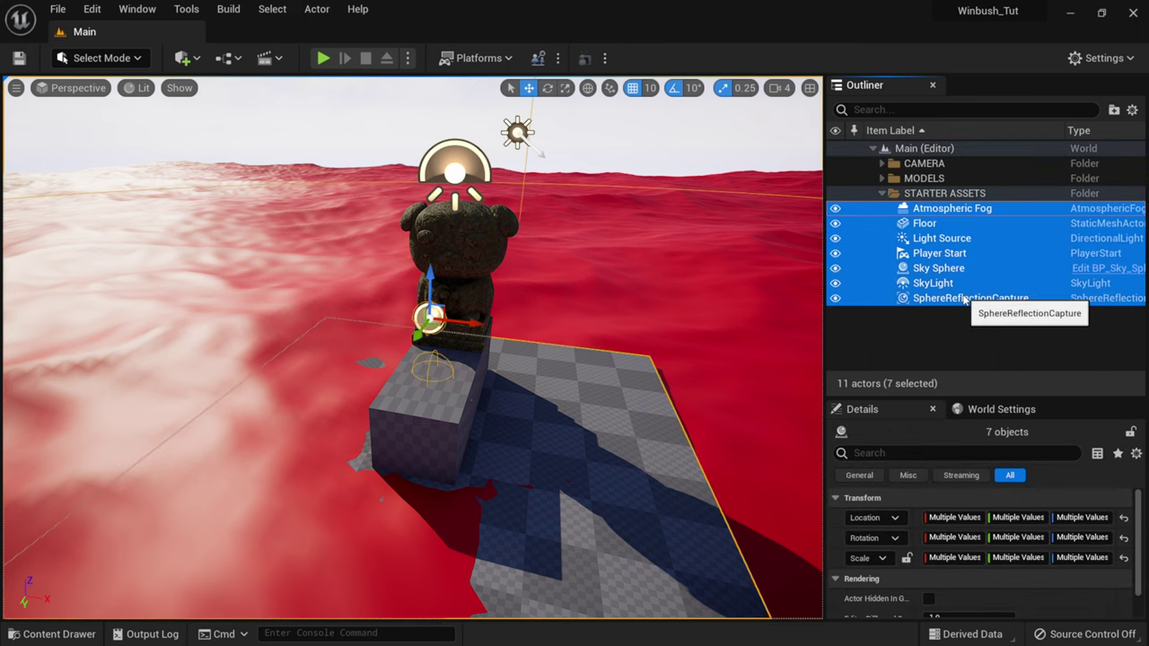
key(Delete)
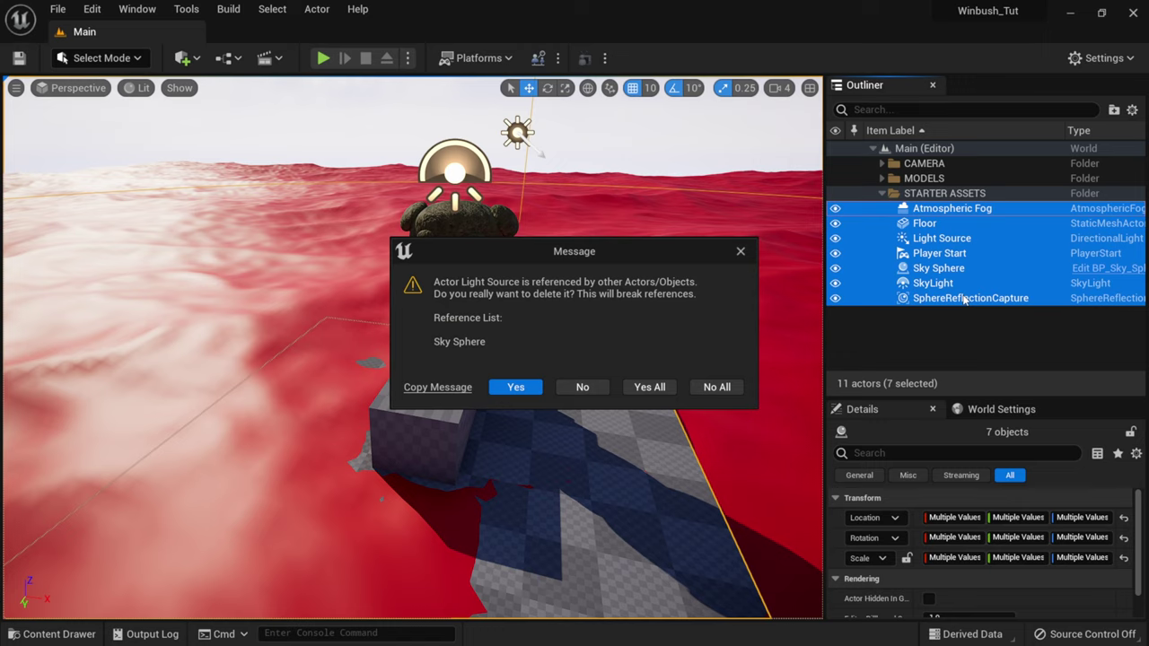
click(653, 389)
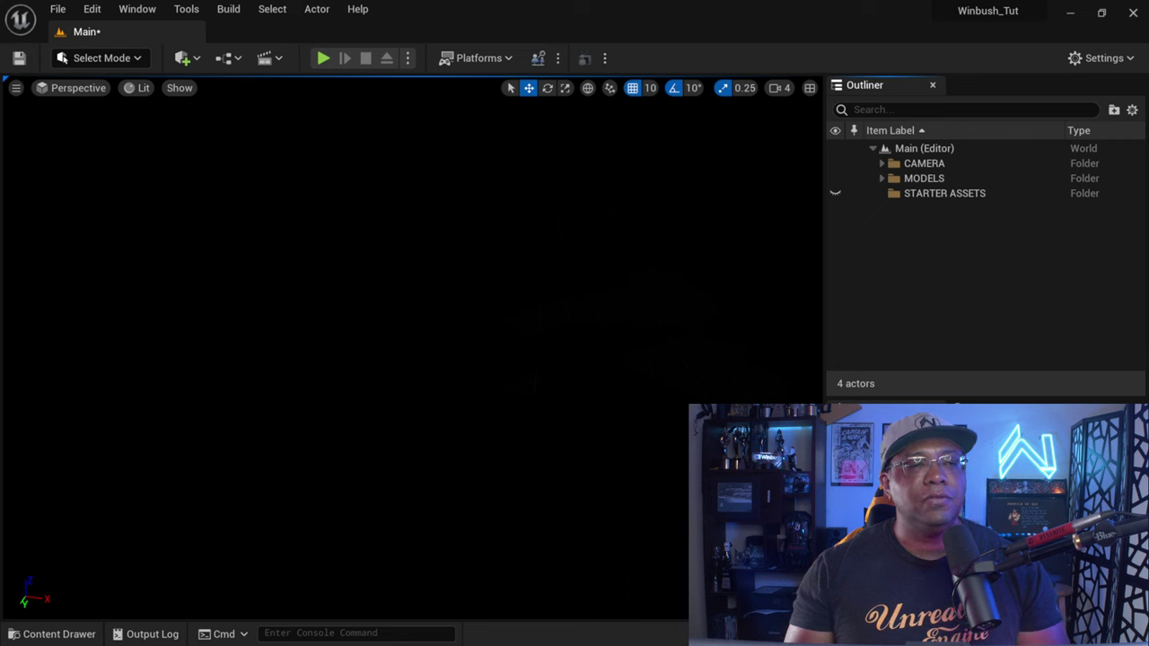
Open the Env. Light Mixer and create a Sky Light and Atmospheric Light 0 for the empty level
click(151, 9)
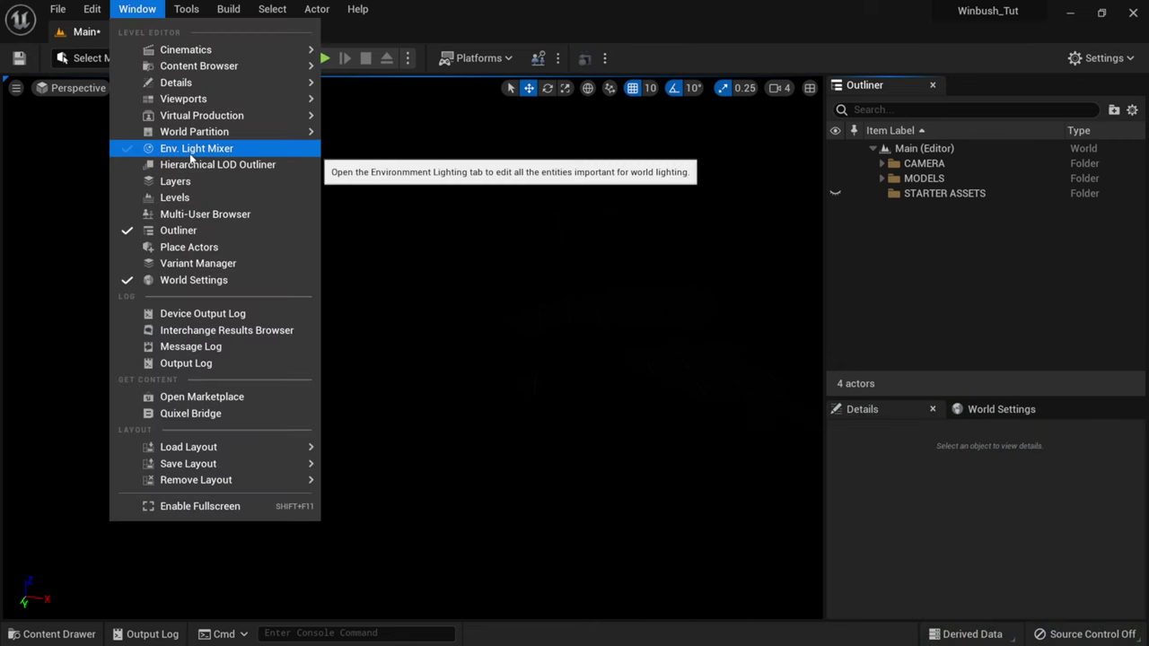
click(190, 149)
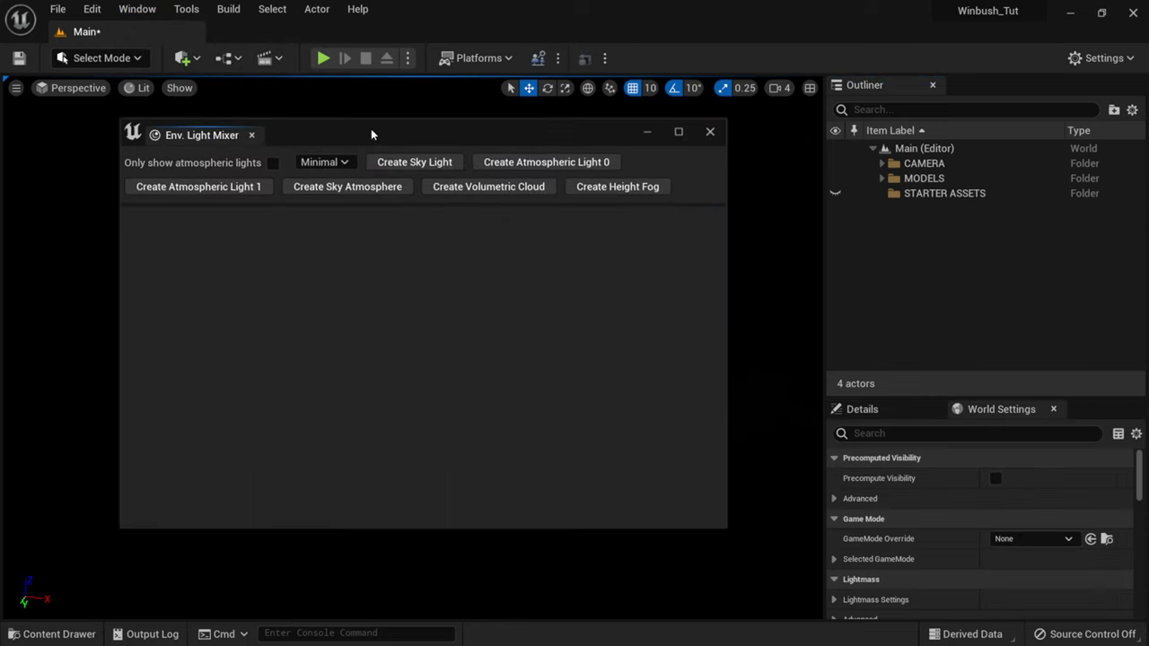
mouse_move(372, 134)
mouse_down()
mouse_move(390, 118)
mouse_move(389, 134)
mouse_up()
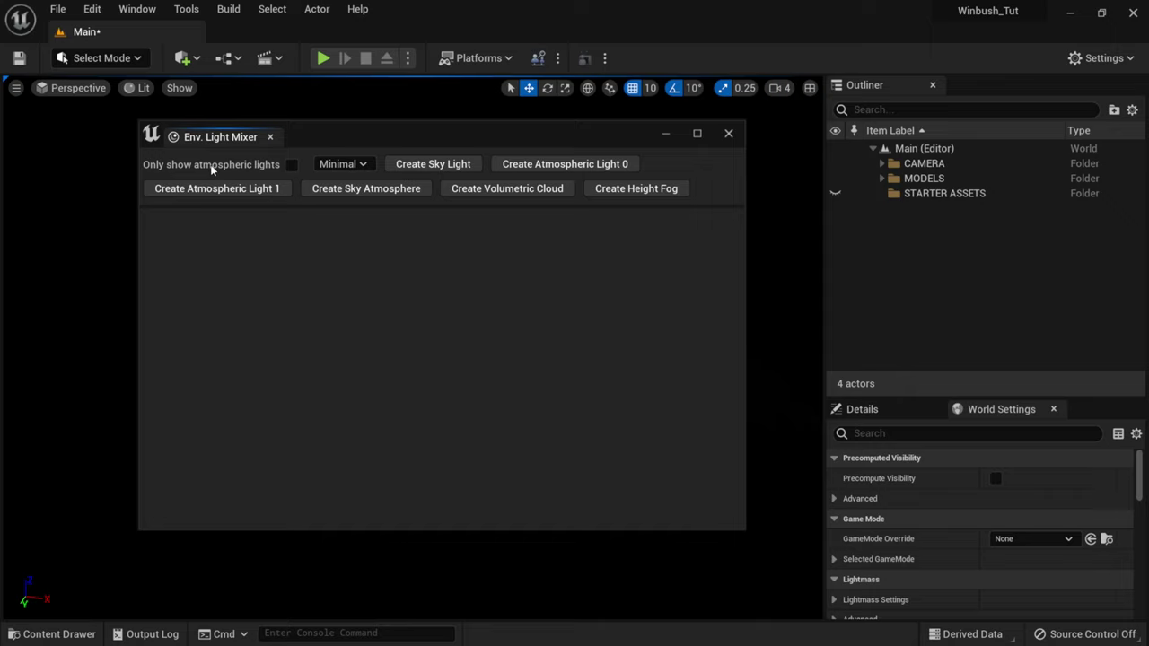
click(431, 165)
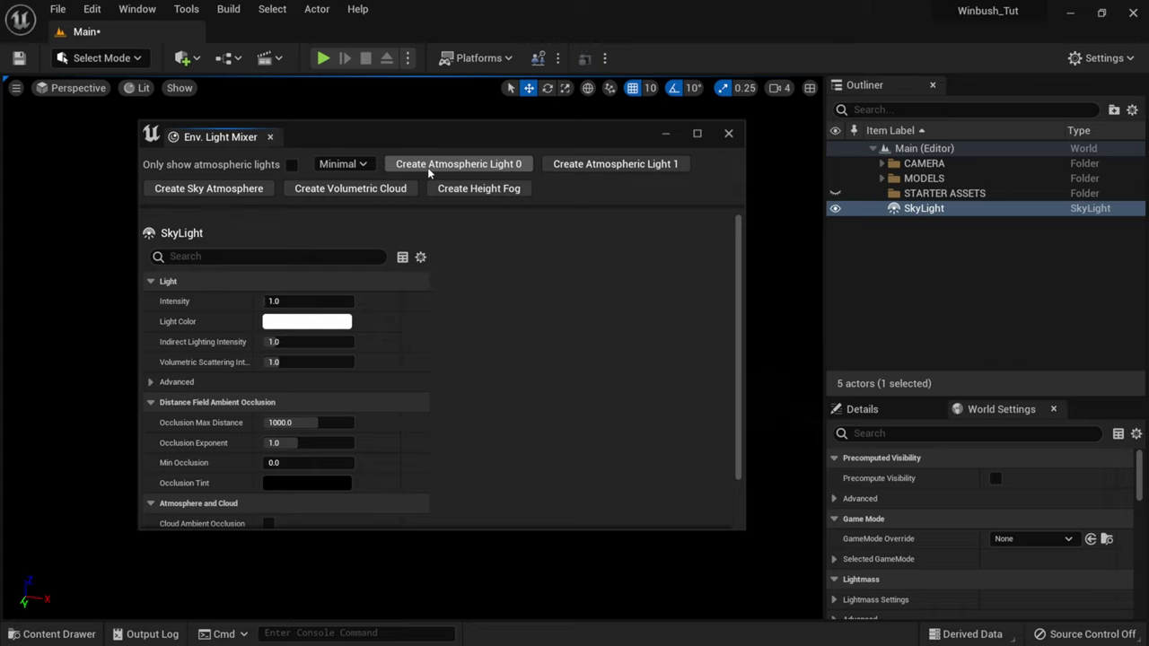
click(428, 168)
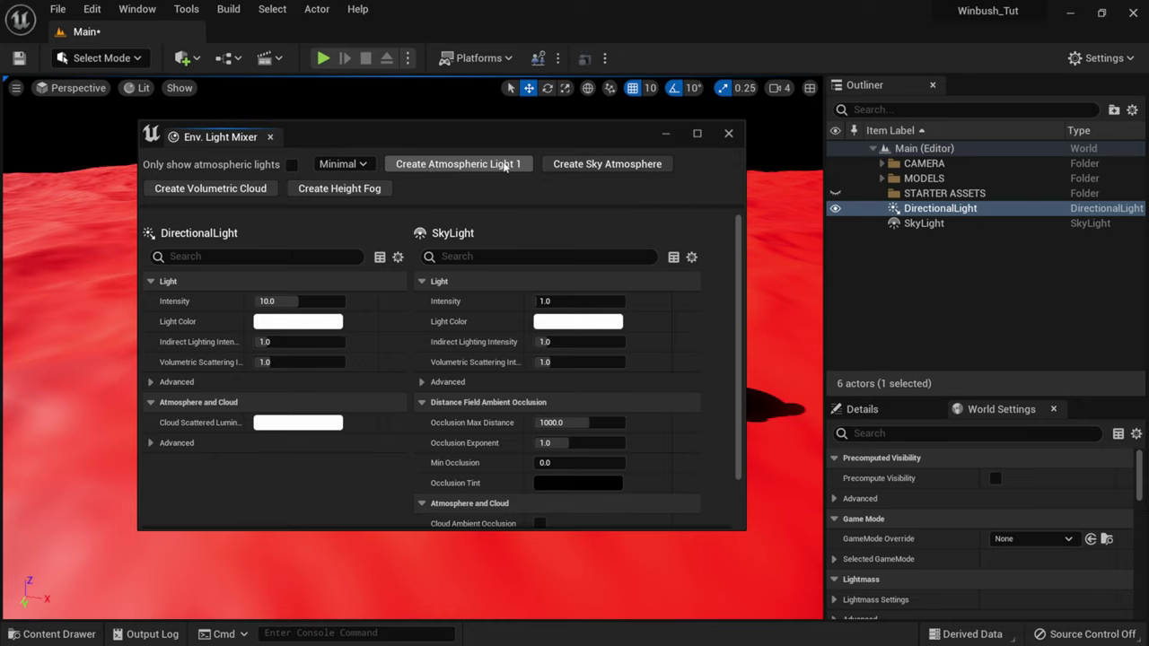
Create a Sky Atmosphere and a Volumetric Cloud with the light mixer, keeping the statue and sky in view
click(601, 170)
drag(601, 137, 976, 259)
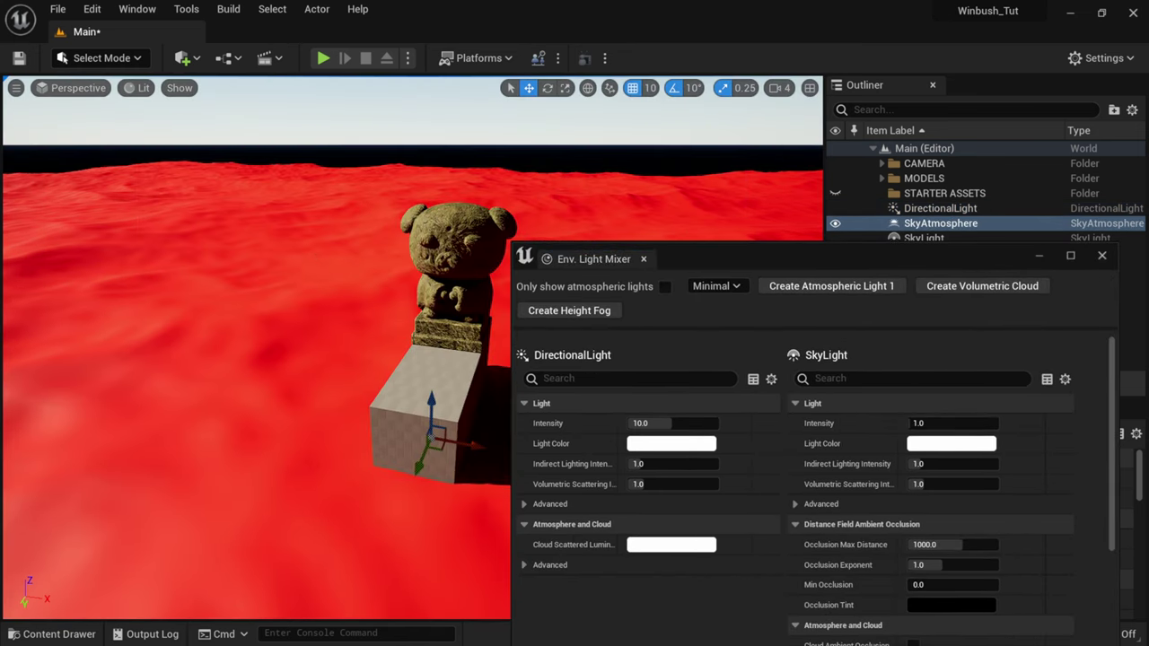
mouse_move(324, 261)
right_down()
mouse_move(323, 224)
mouse_move(323, 270)
right_up()
mouse_move(317, 346)
right_down()
mouse_move(314, 332)
mouse_move(315, 359)
mouse_move(315, 330)
mouse_move(315, 367)
mouse_move(298, 354)
right_up()
drag(925, 273, 988, 266)
click(681, 299)
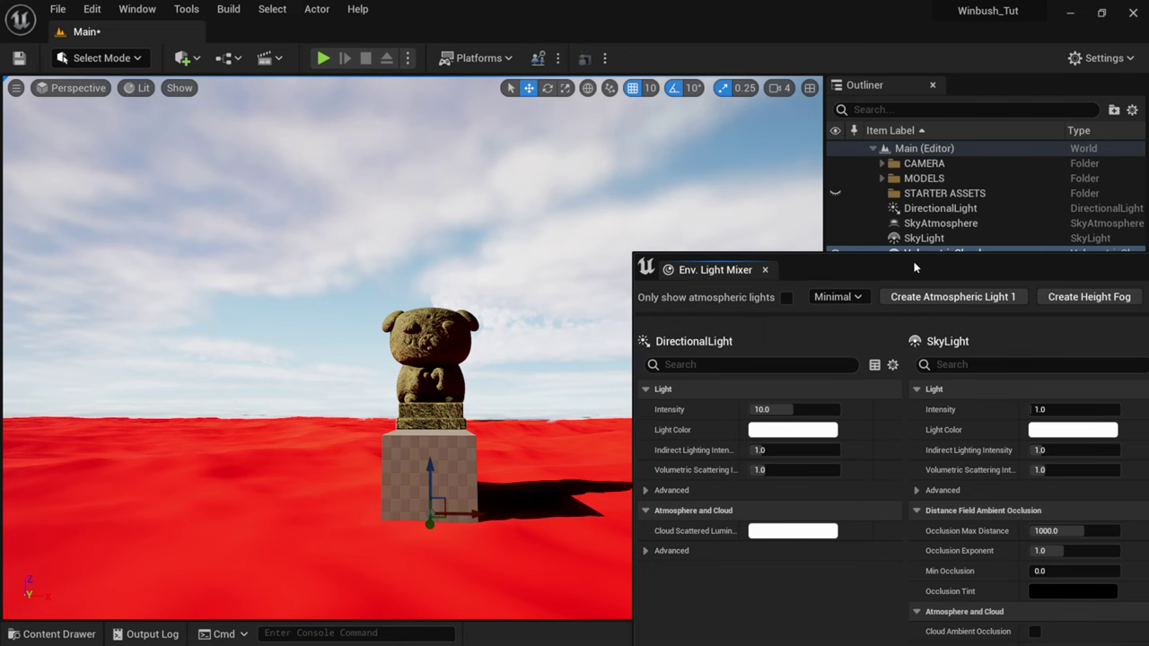
drag(915, 267, 884, 209)
right_drag(286, 352, 285, 362)
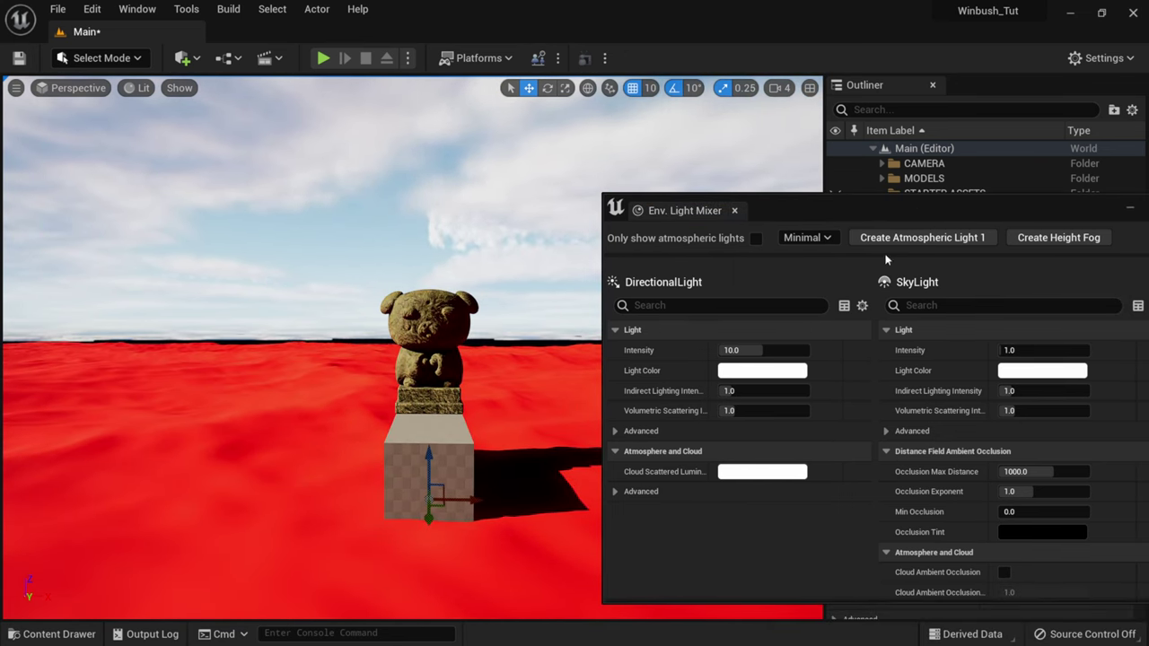
Create a Height Fog to fill the dark horizon band and close the light mixer
drag(898, 216, 500, 221)
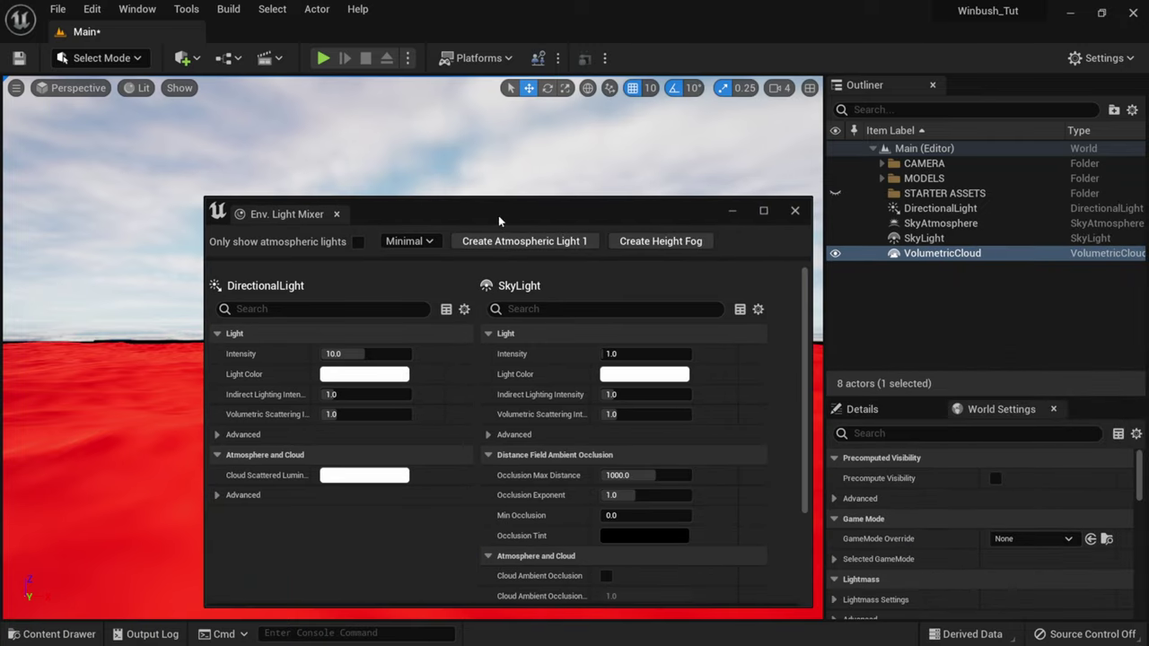
click(669, 241)
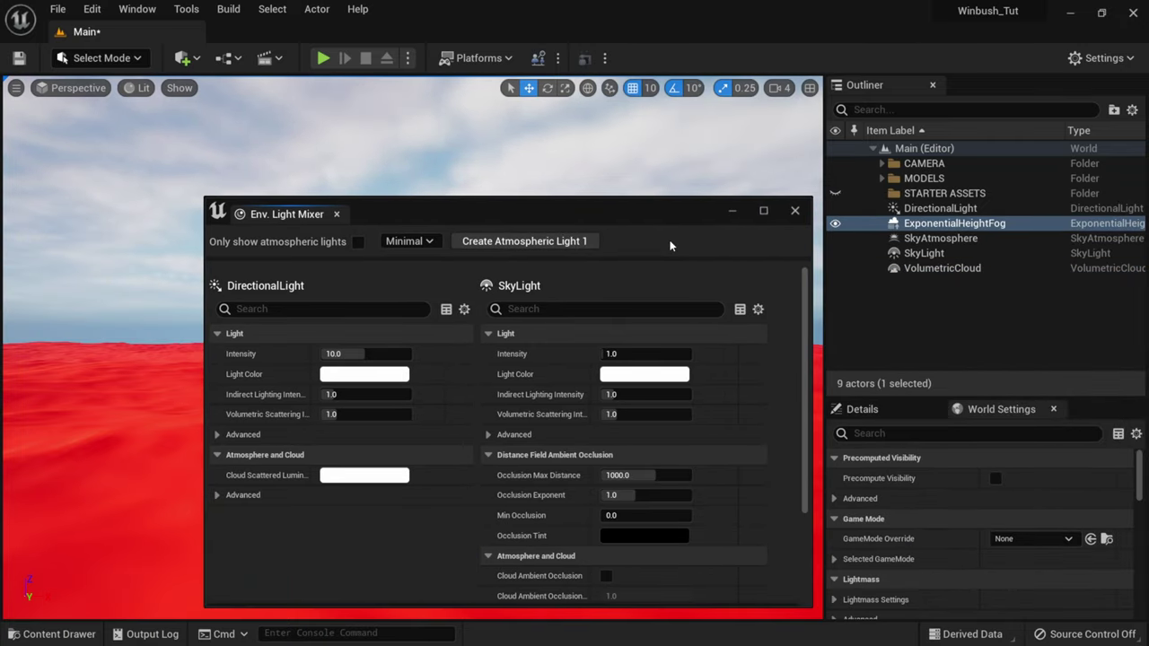
click(795, 212)
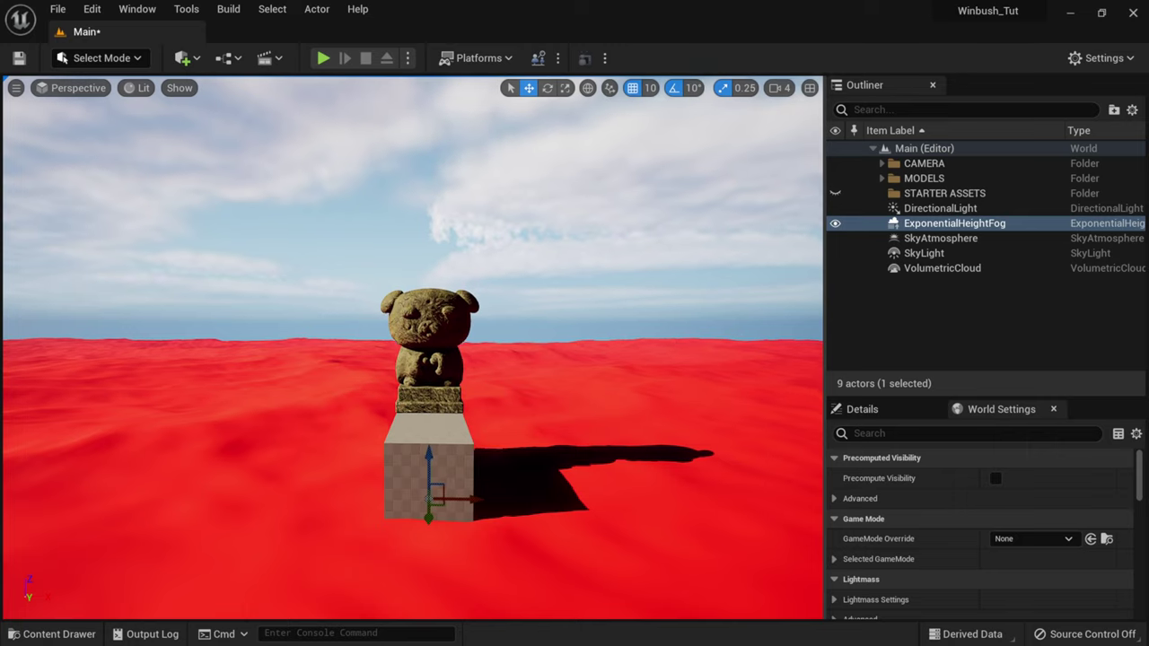
Rotate the directional light interactively so the sun lights the statue's front and its shadow falls diagonally behind it
right_drag(413, 350, 315, 357)
mouse_move(512, 356)
right_down()
mouse_move(557, 357)
mouse_move(513, 356)
right_up()
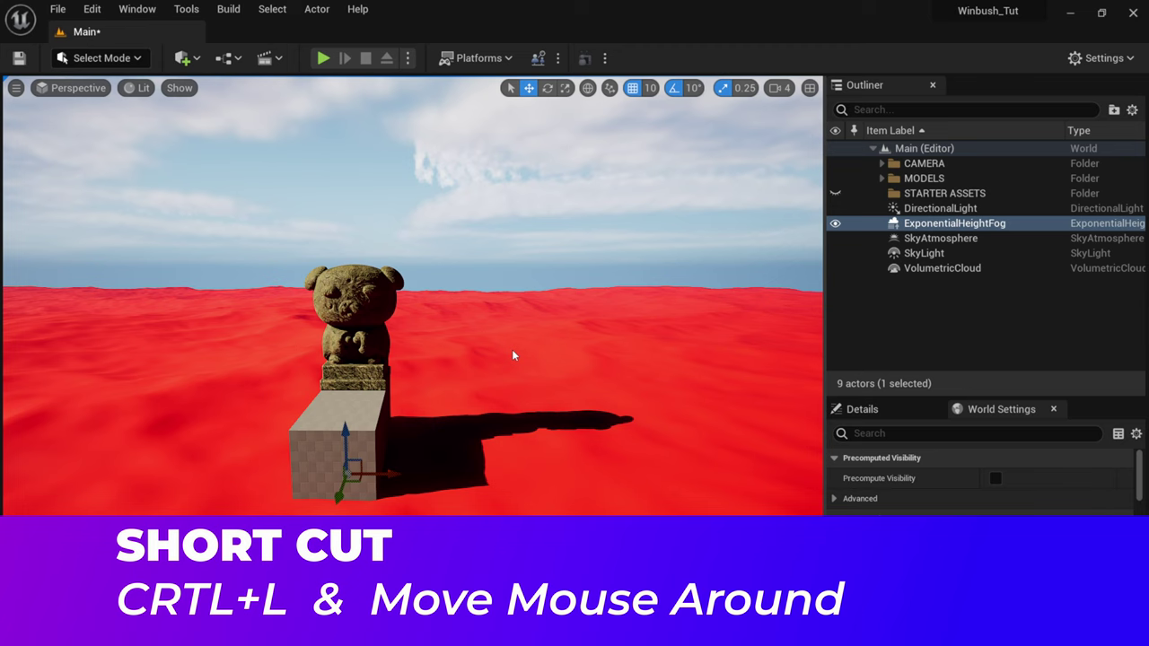
key(ctrl+l)
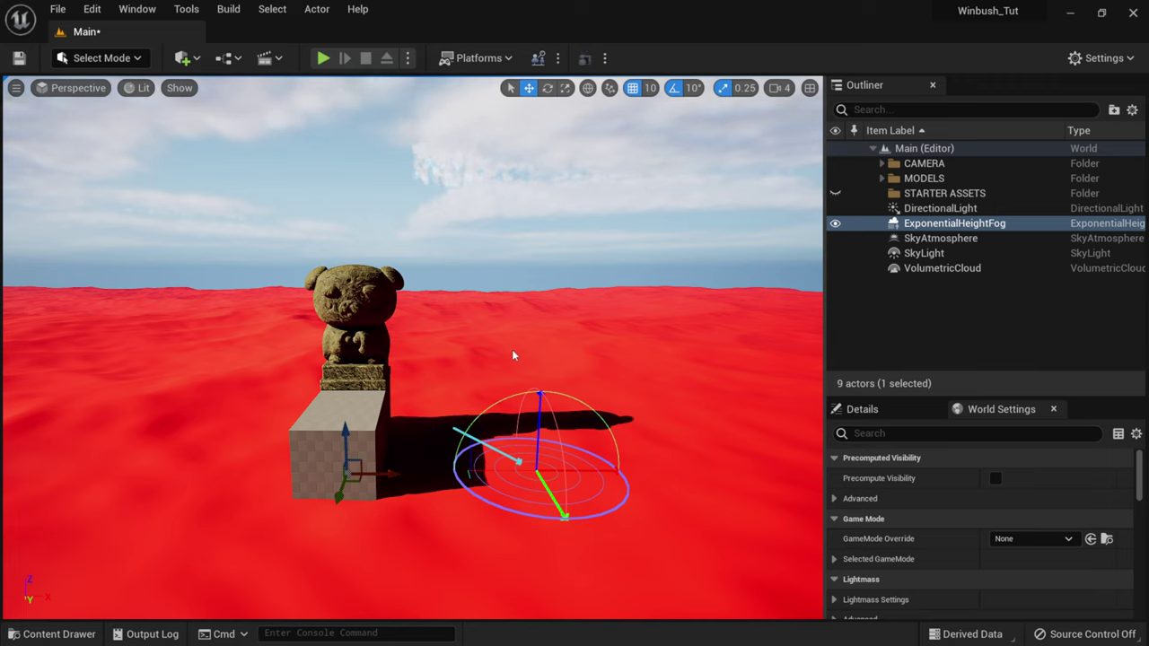
key(ctrl+l)
key(ctrl+l)
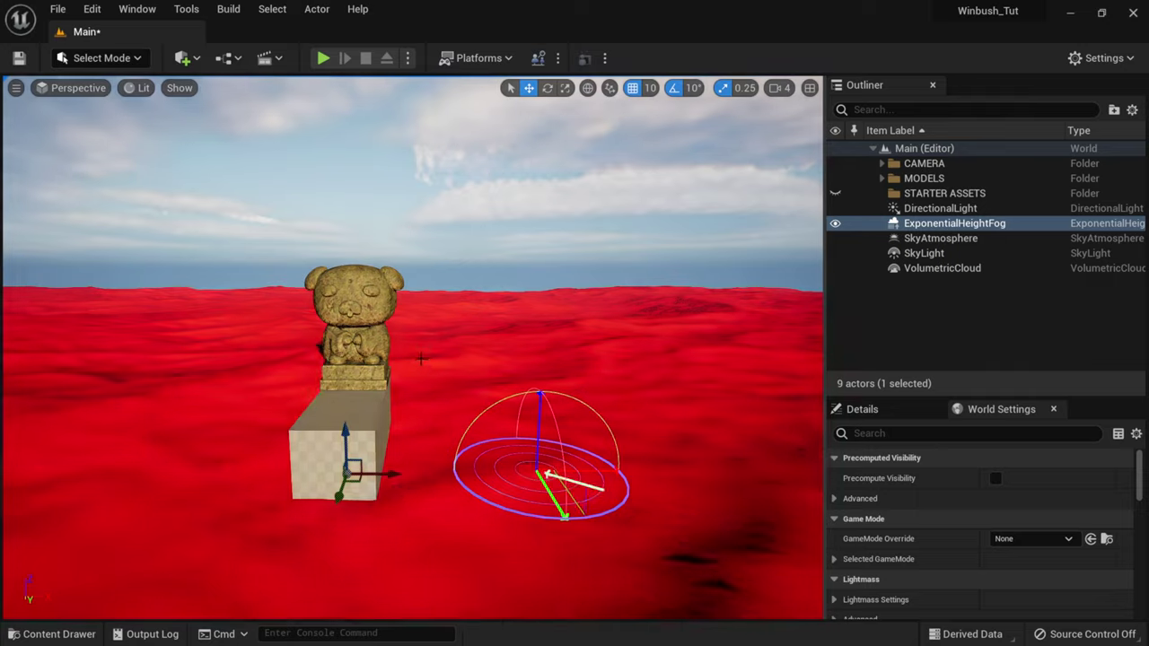
key(ctrl+l)
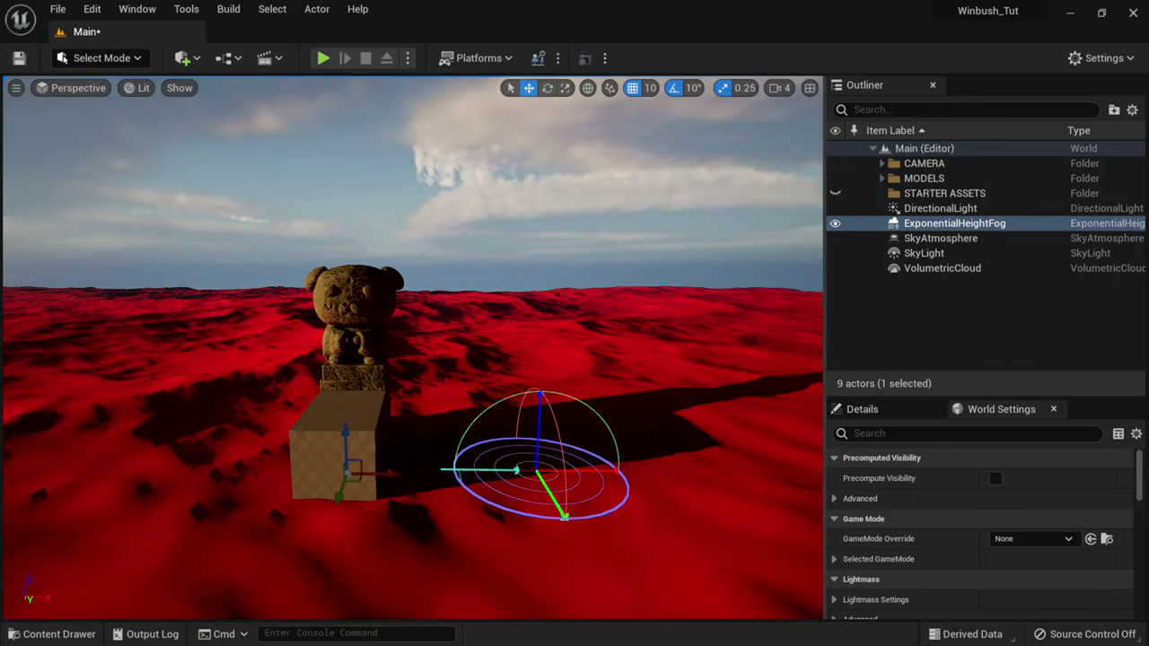
key(ctrl+l)
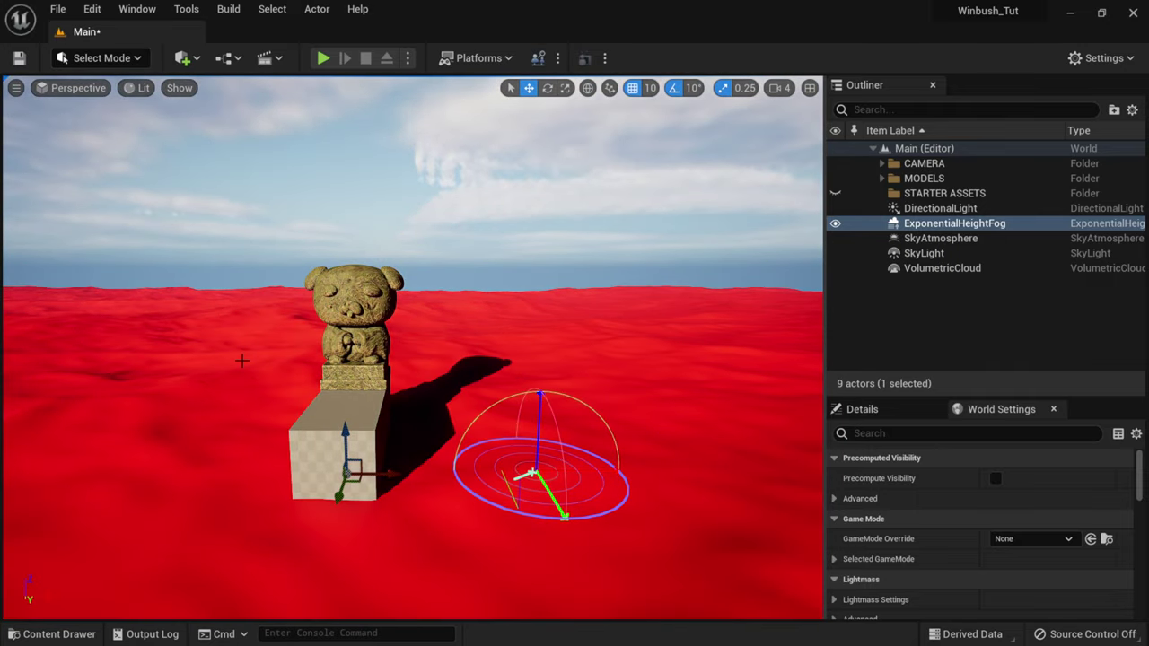
key(ctrl+l)
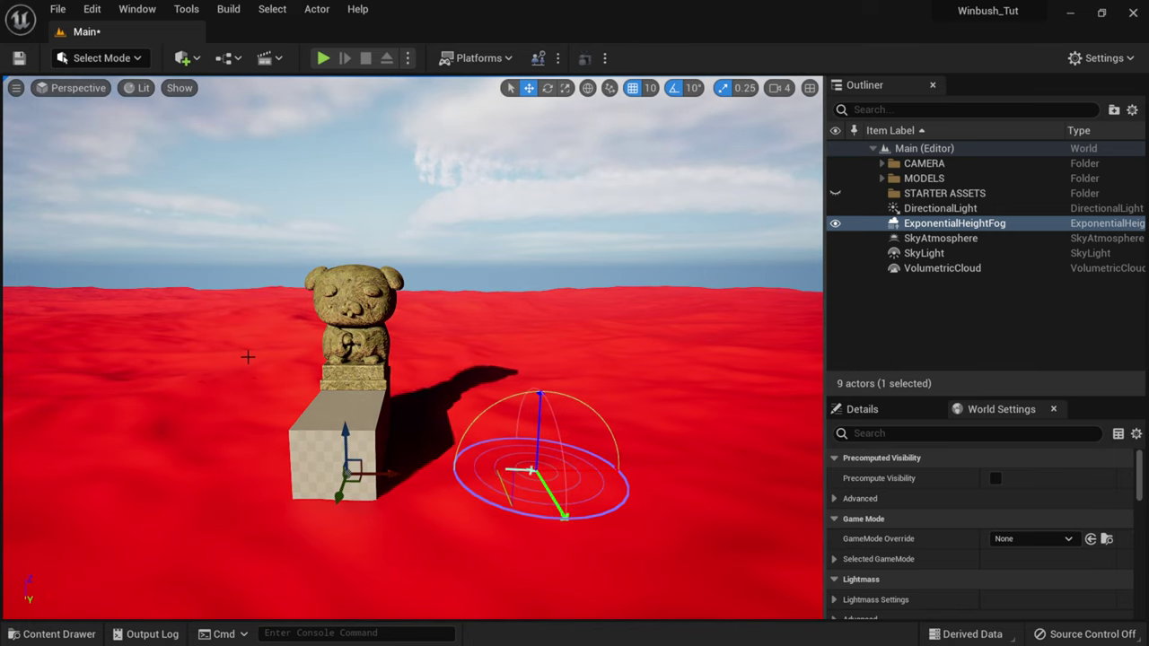
Rotate the directional light so the sun sits higher and the statue casts a shorter shadow
key(ctrl+l)
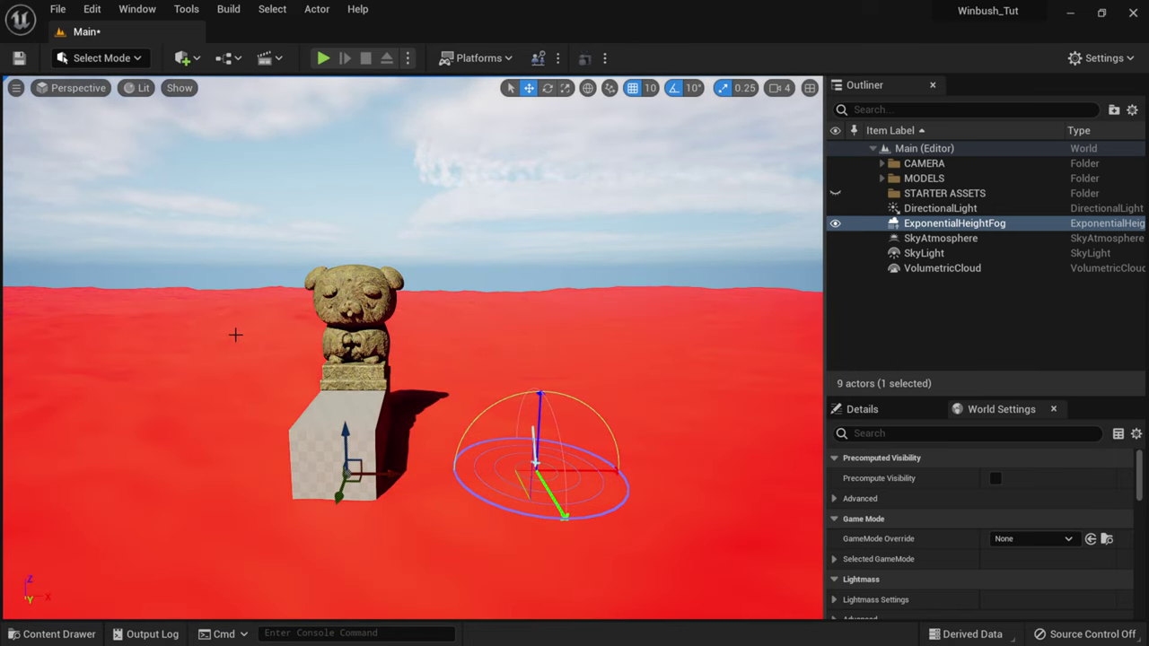
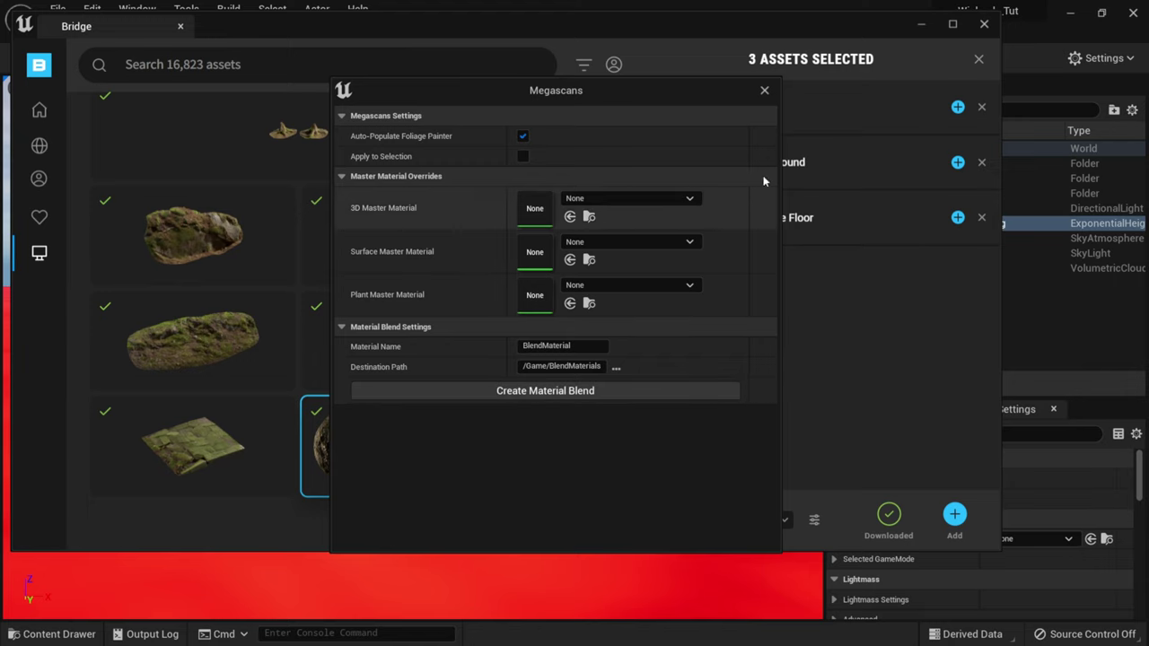
Close the Megascans settings and Bridge, and apply BlendMaterial from the BlendMaterials folder to the red ground
click(764, 94)
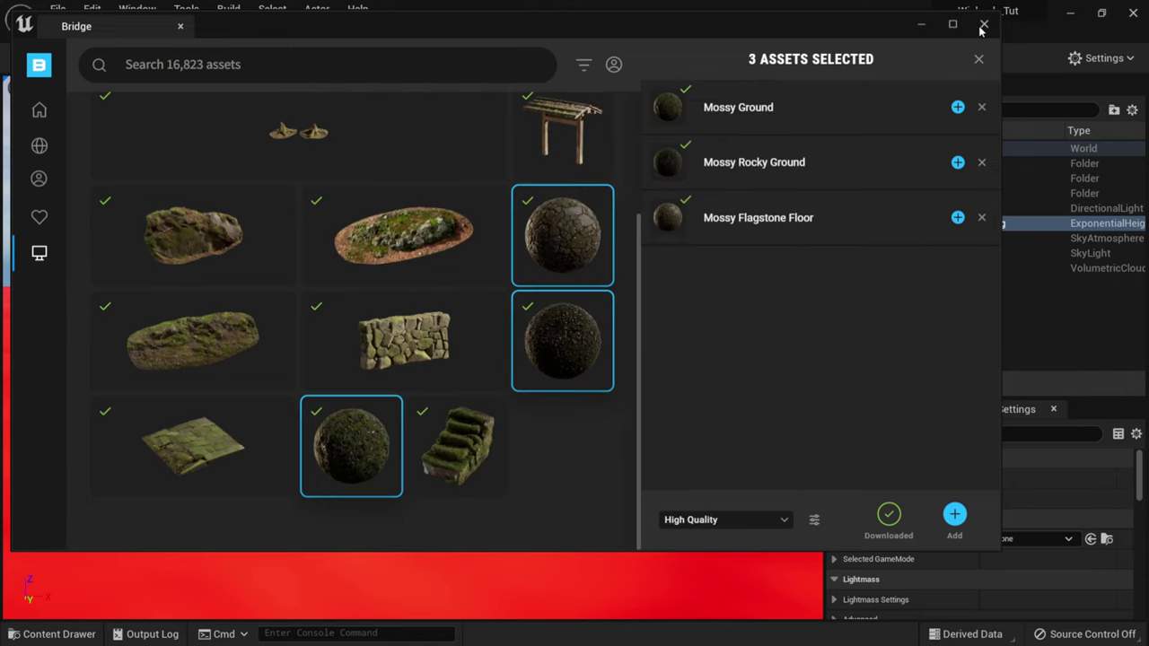
click(985, 25)
click(68, 634)
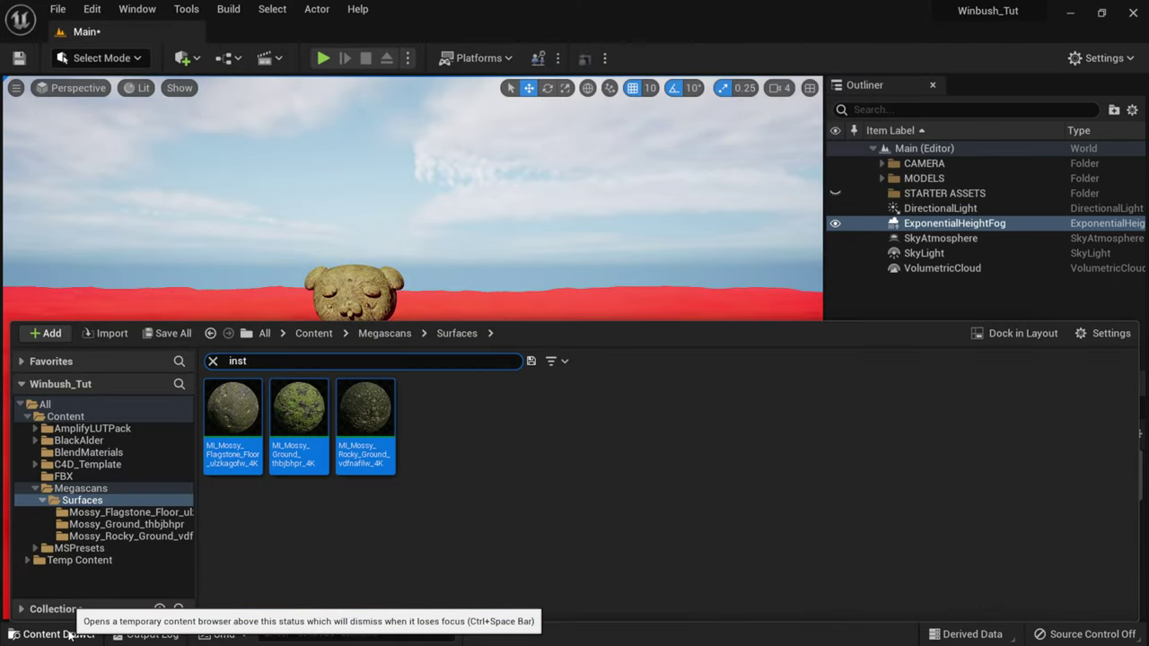
click(88, 454)
mouse_move(234, 455)
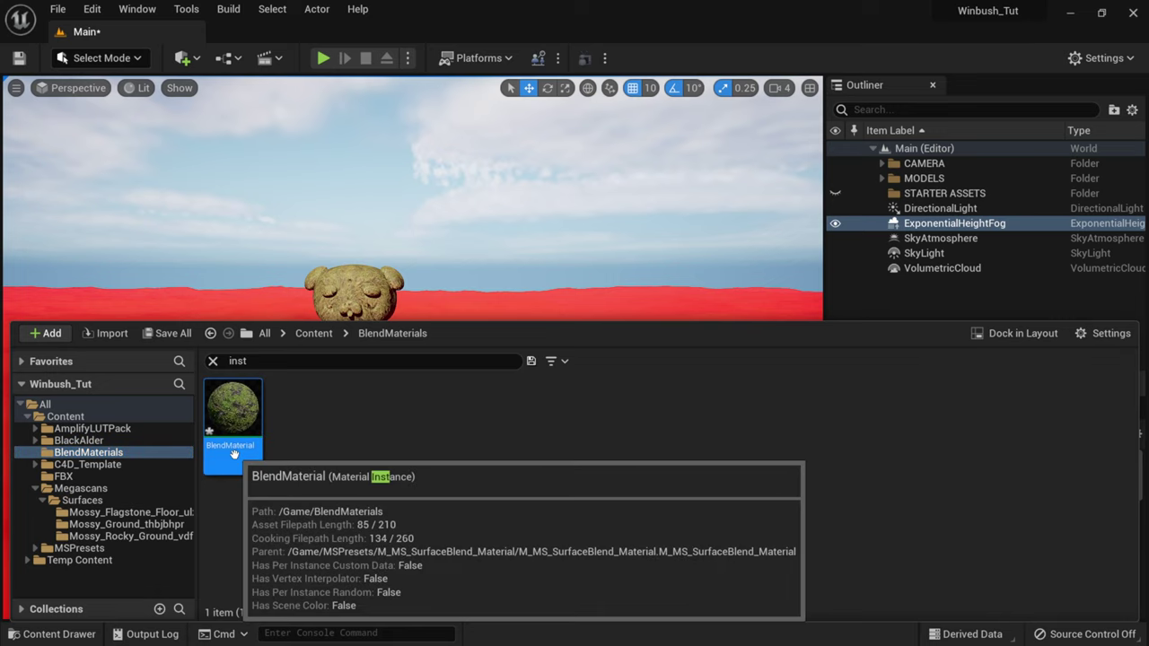
drag(232, 422, 464, 310)
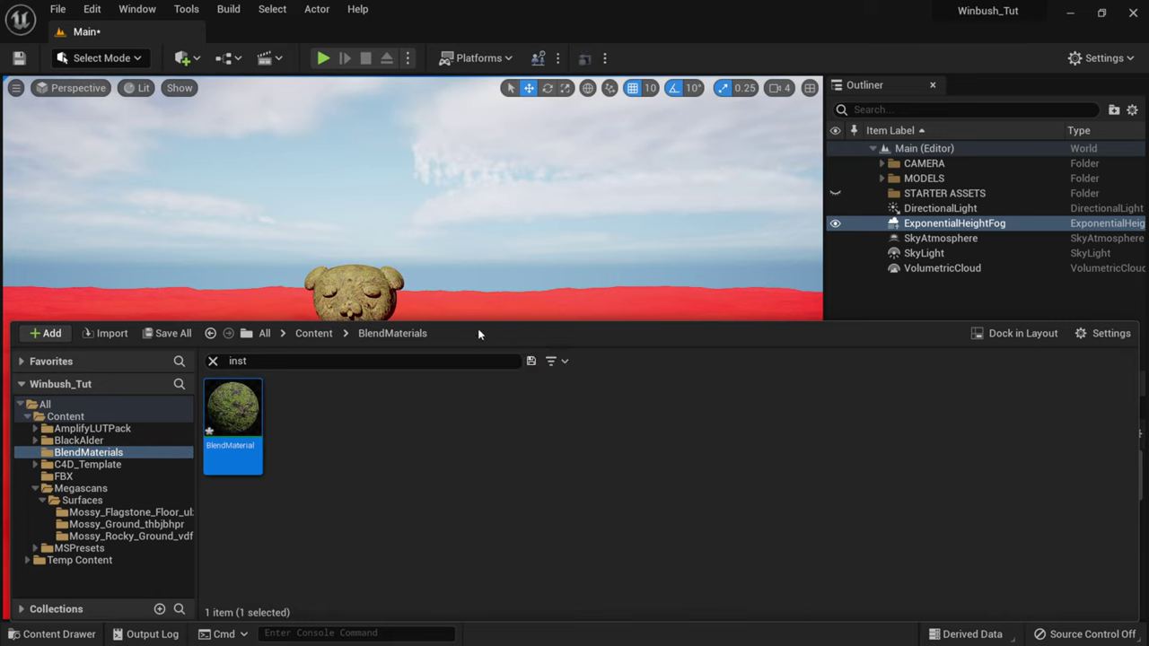
drag(233, 422, 305, 305)
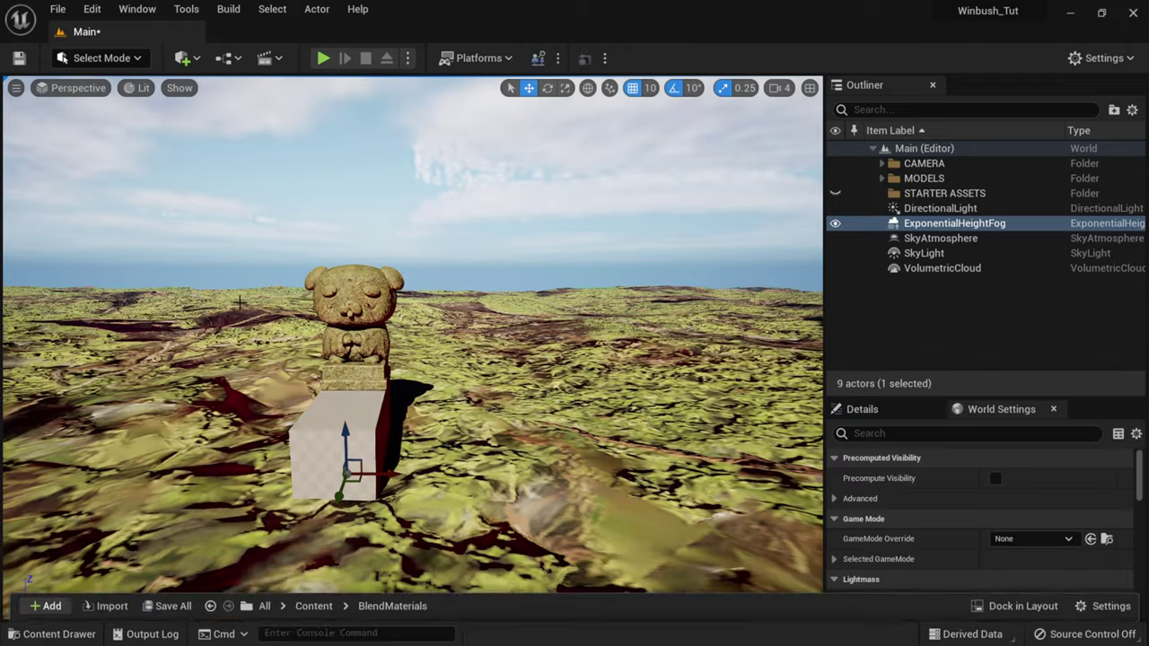
Open the BlendMaterial instance for editing, maximize its editor window and slightly widen the preview area
right_drag(507, 436, 485, 409)
click(77, 632)
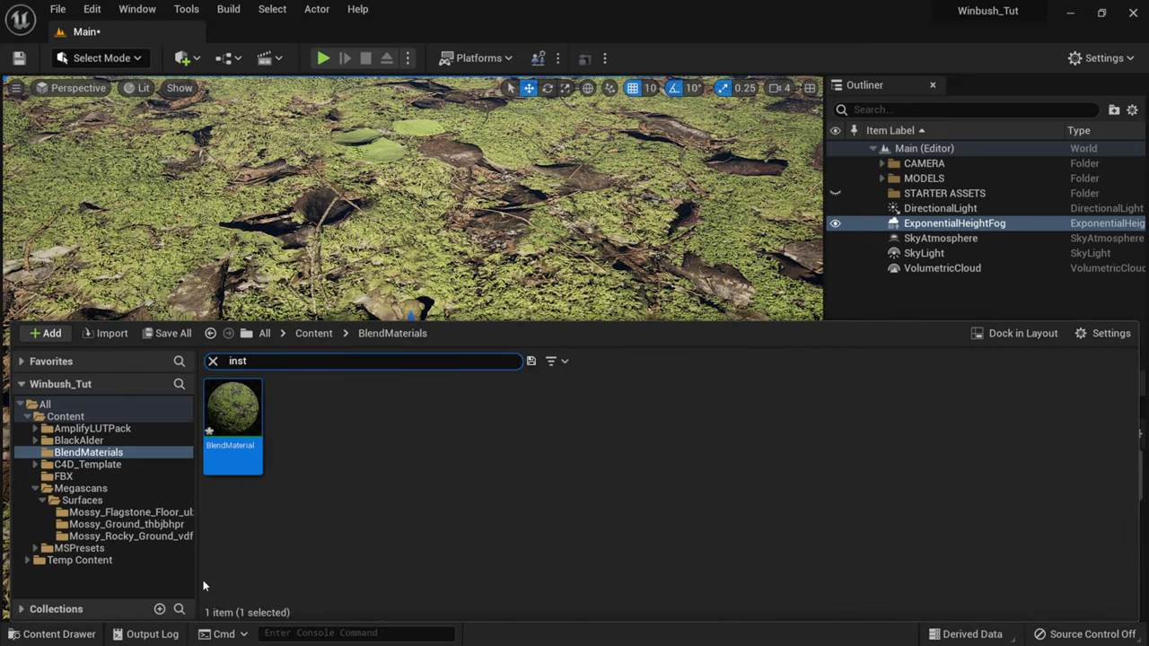
mouse_move(244, 413)
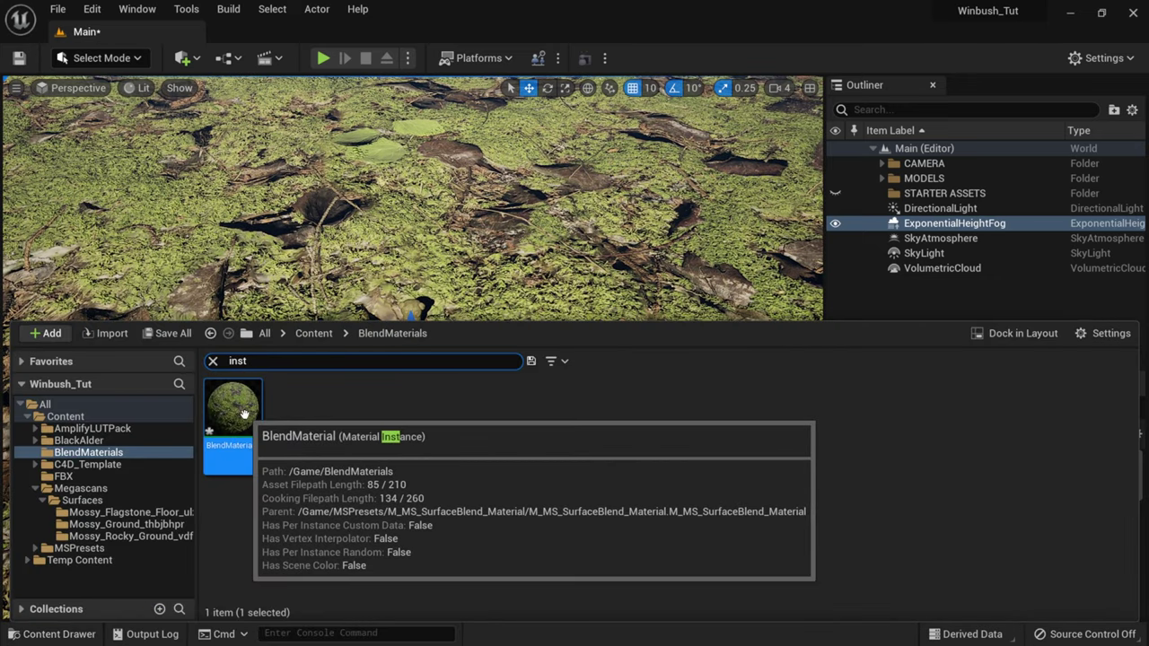
double_click(244, 413)
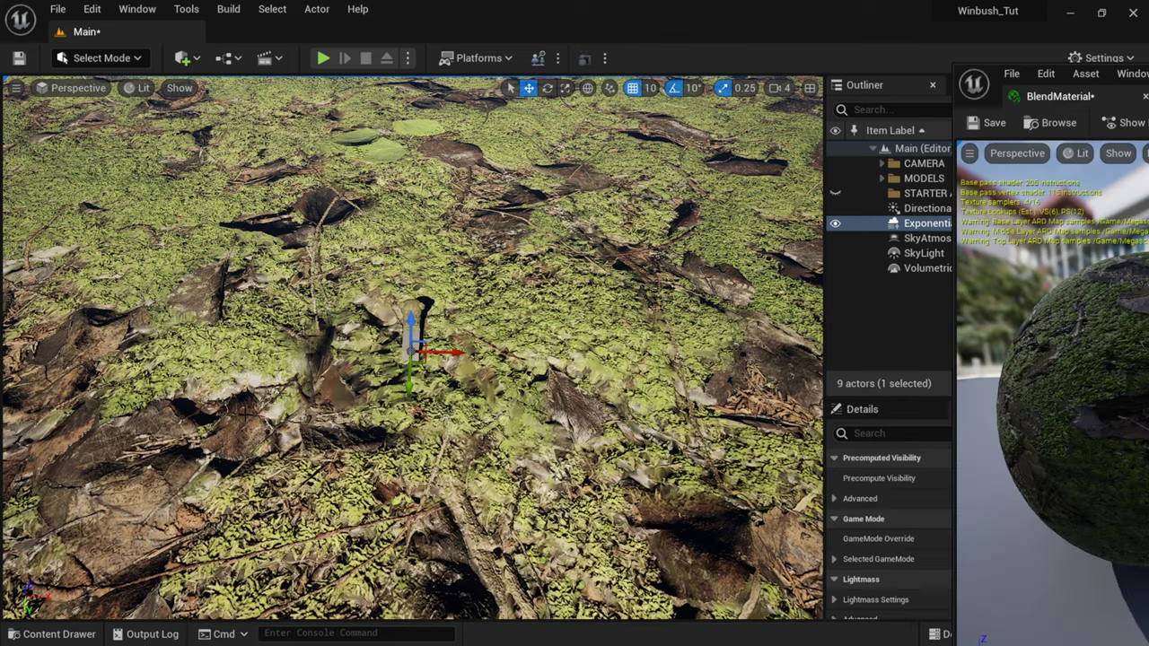
drag(1033, 22, 163, 38)
drag(930, 53, 868, 26)
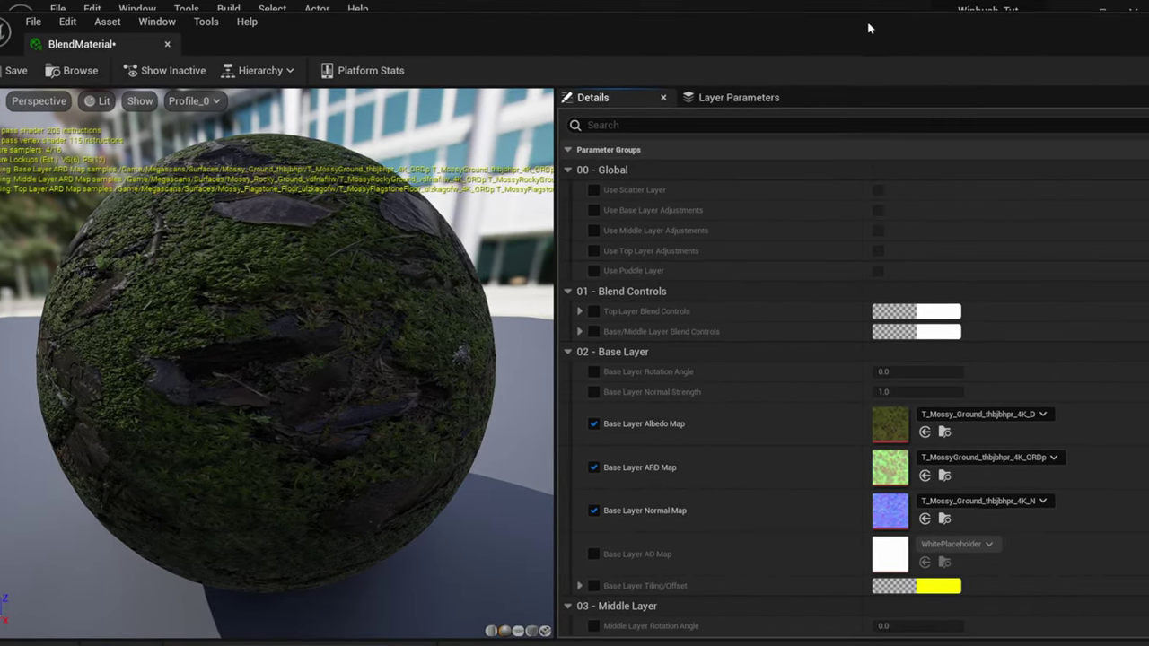
double_click(867, 26)
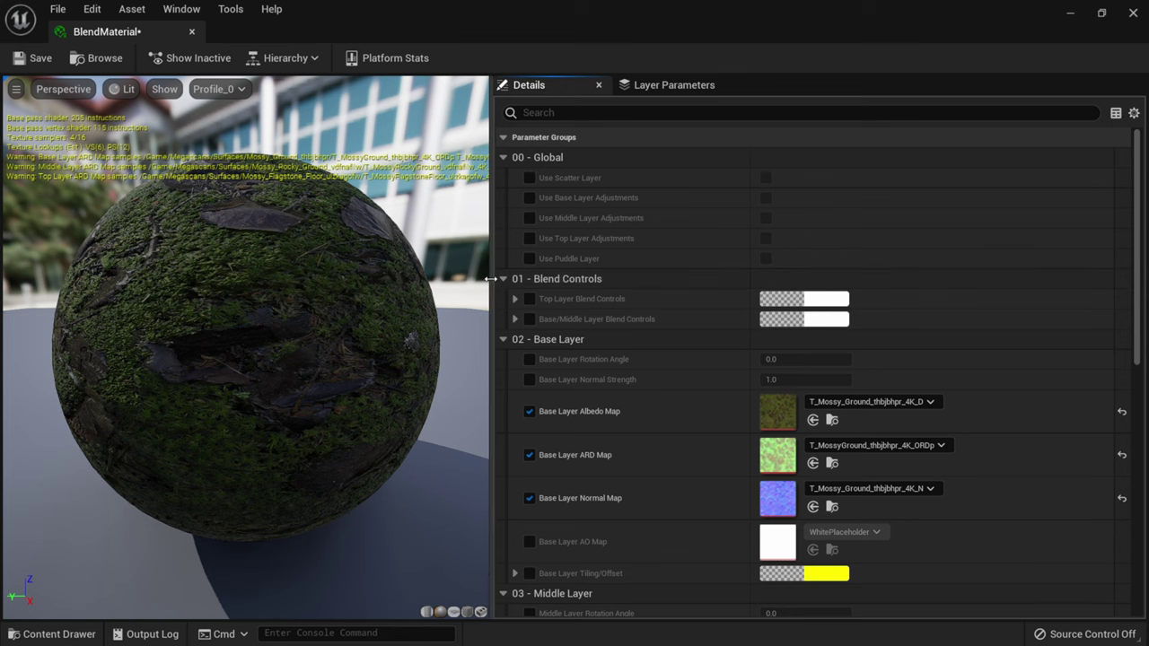
drag(495, 277, 500, 281)
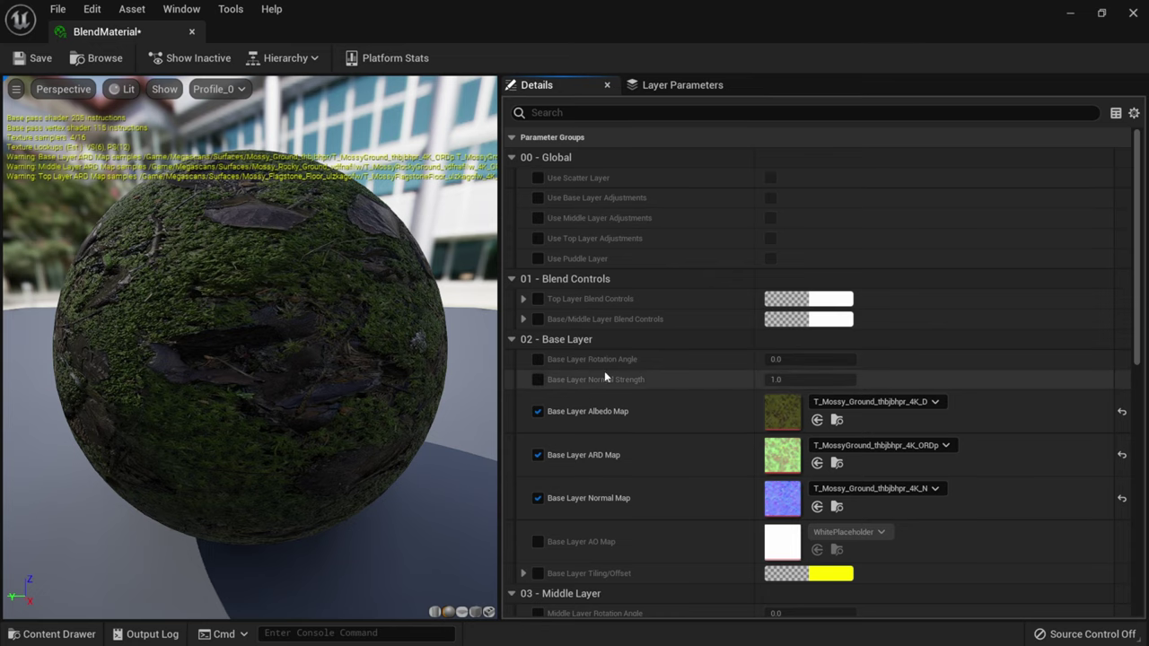
Override and enable Use Base Layer Adjustments, Use Middle Layer Adjustments and Use Top Layer Adjustments in BlendMaterial
click(536, 199)
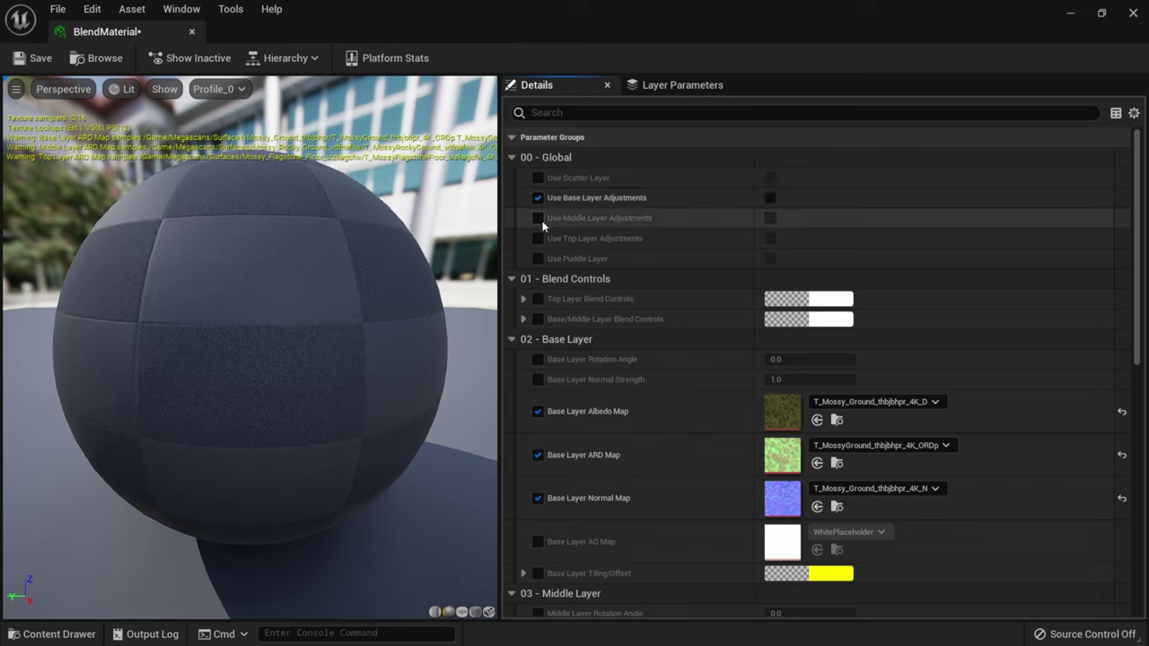
click(539, 219)
click(540, 237)
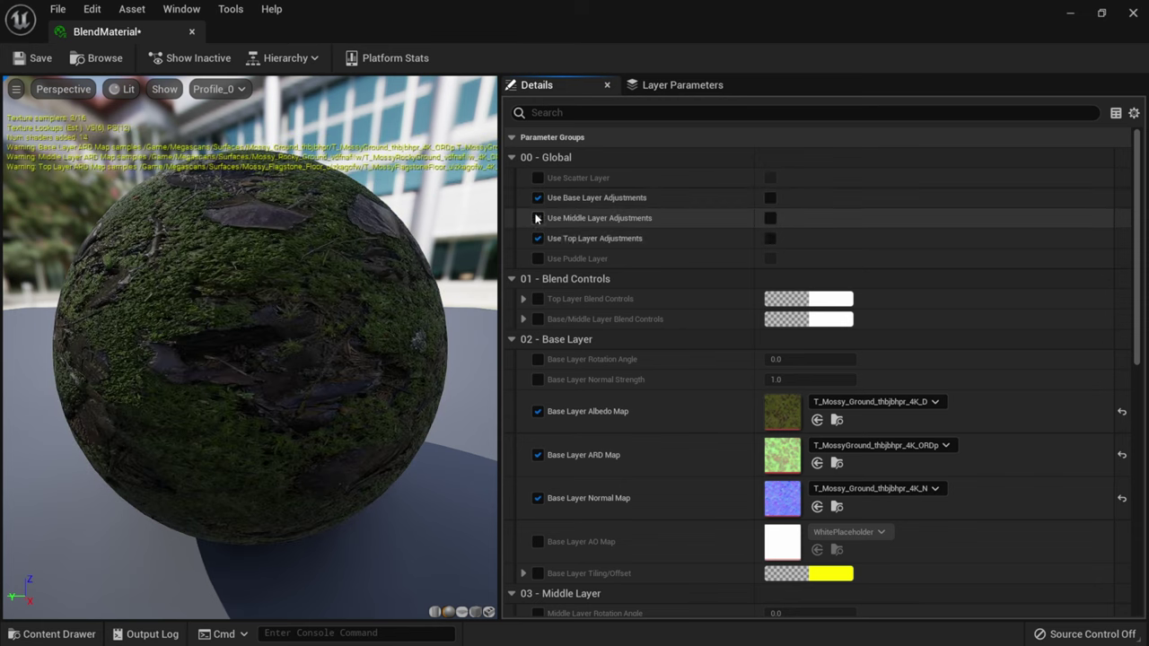
click(770, 199)
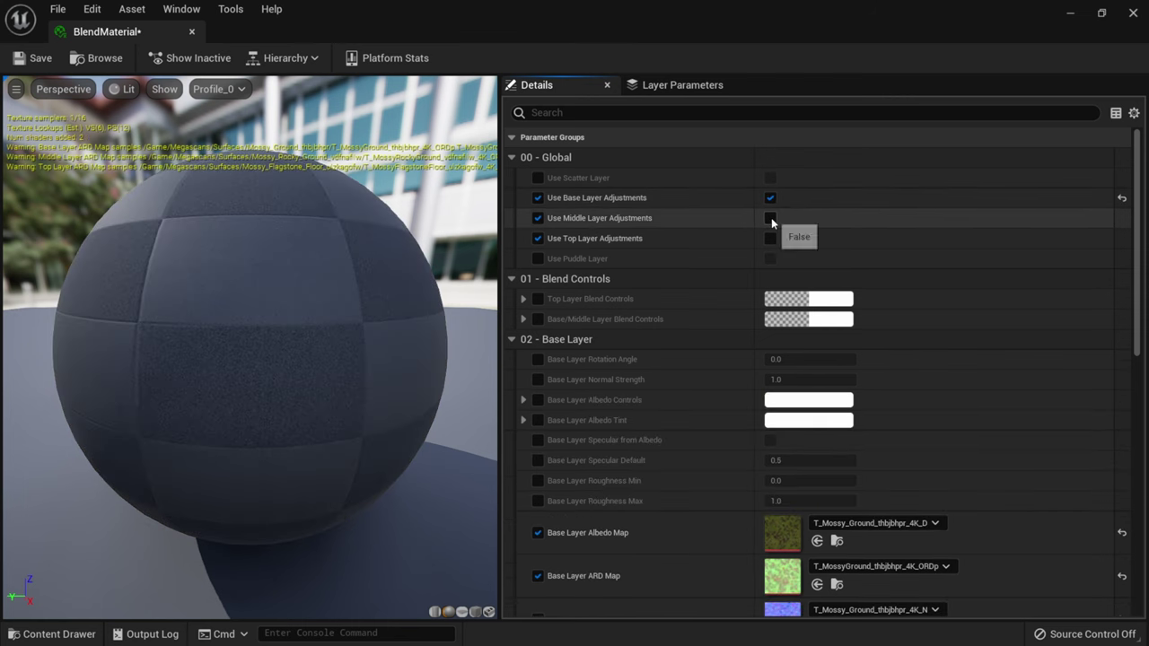
click(770, 218)
click(770, 238)
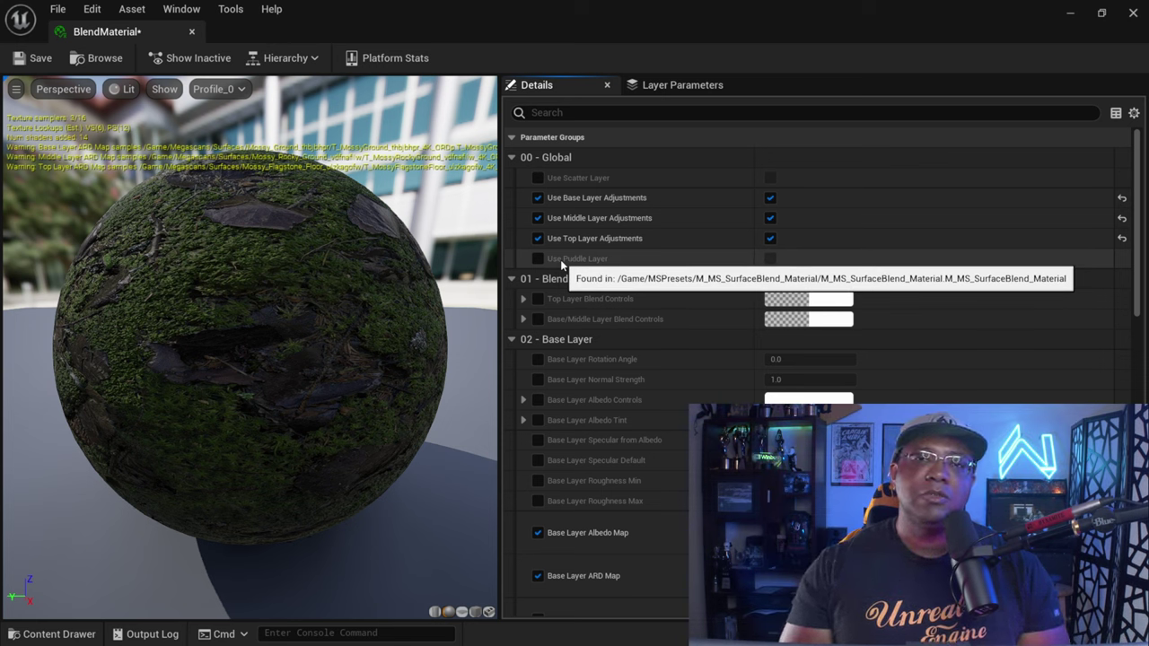
Enable Use Puddle Layer and activate the Top Layer and Base/Middle Layer Blend Controls overrides
click(537, 259)
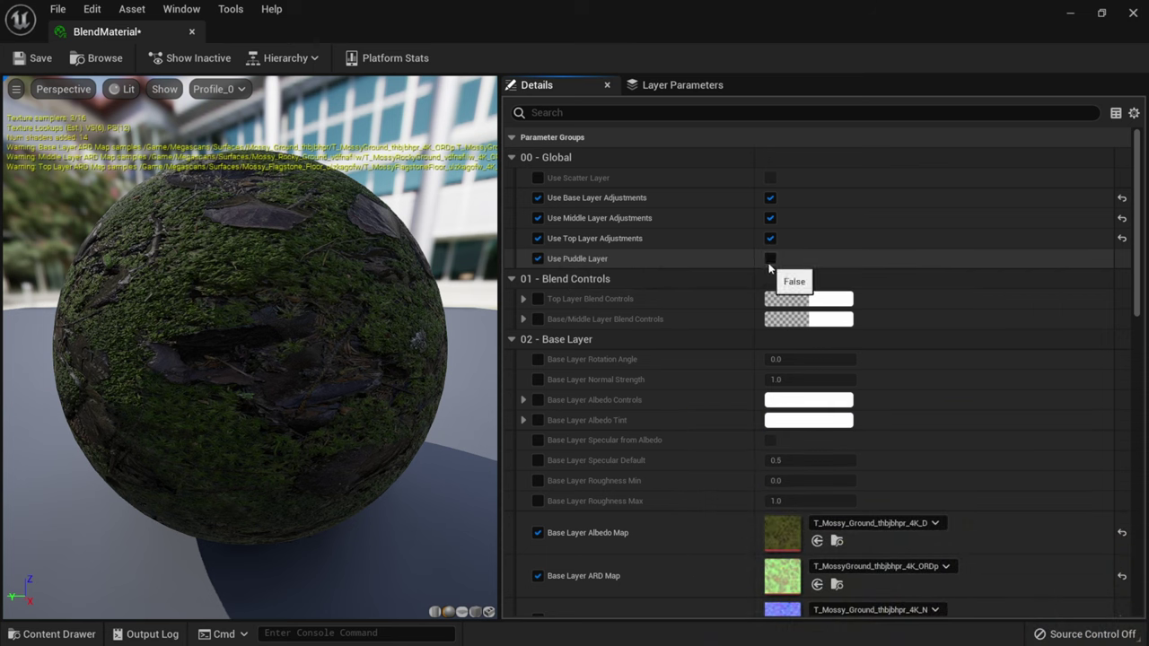
click(770, 261)
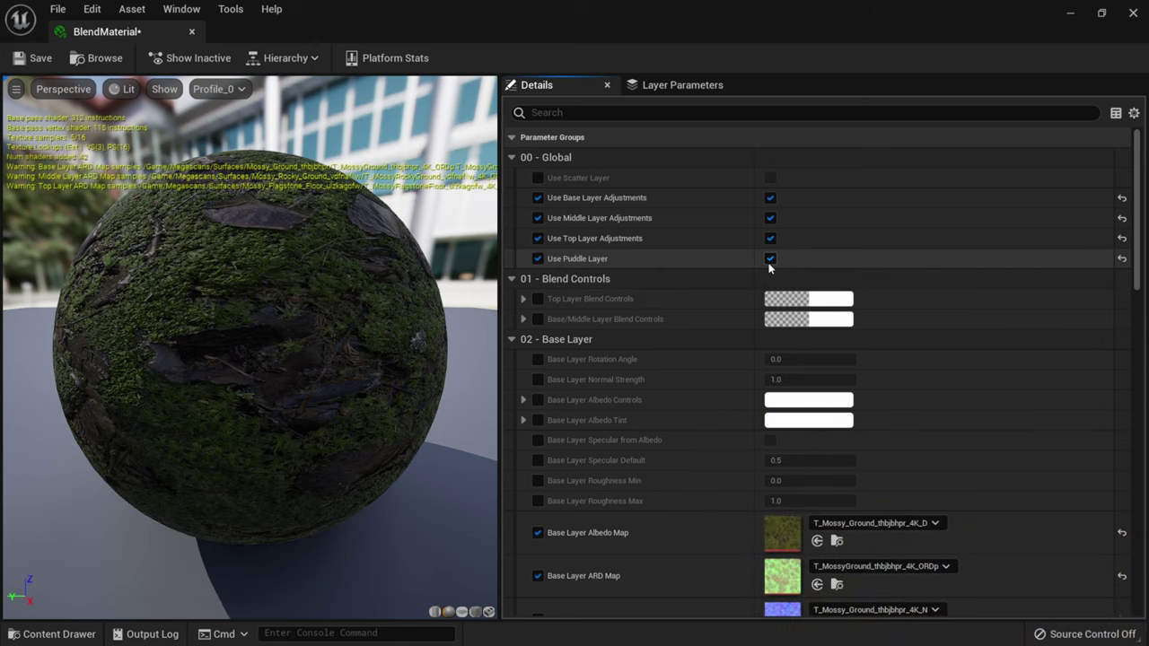
click(538, 319)
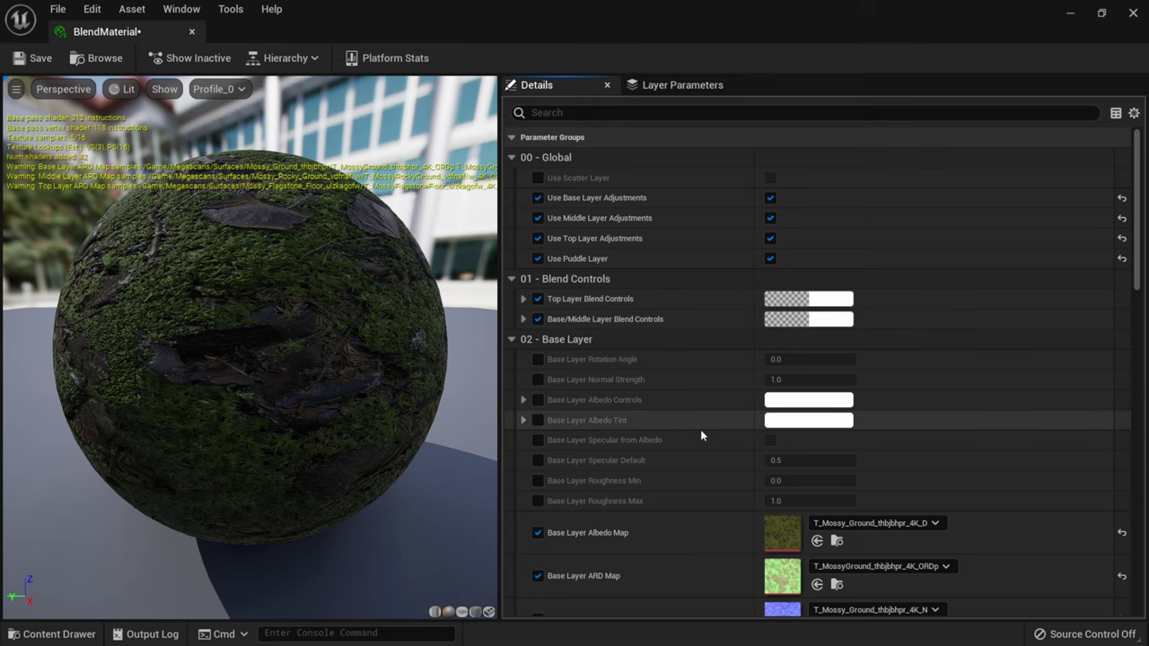
Activate the Base Layer Tiling/Offset override and expand its tiling and offset values
scroll(697, 428, down, 3)
scroll(687, 417, down, 2)
scroll(551, 197, up, 1)
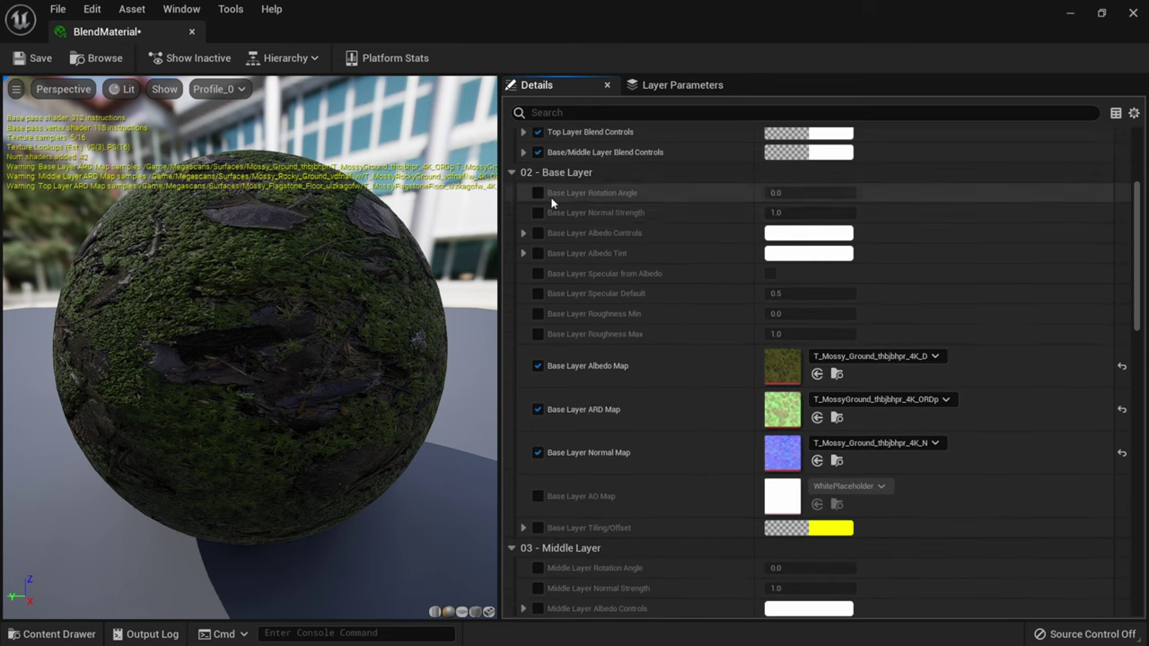
scroll(641, 320, down, 2)
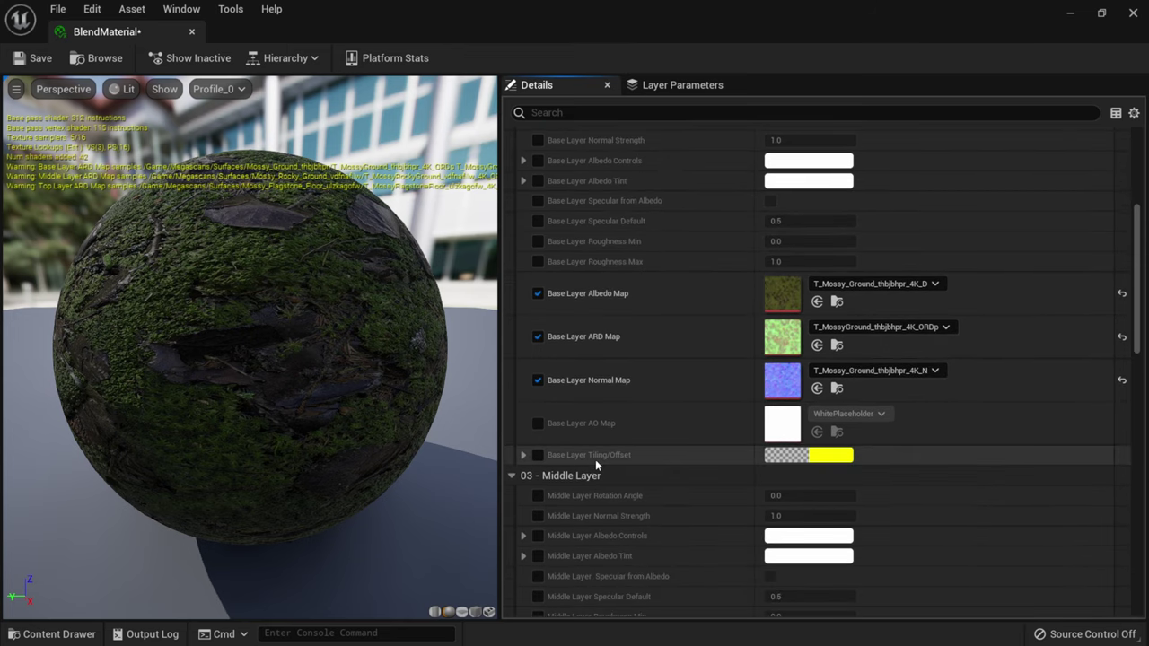
click(538, 456)
click(523, 456)
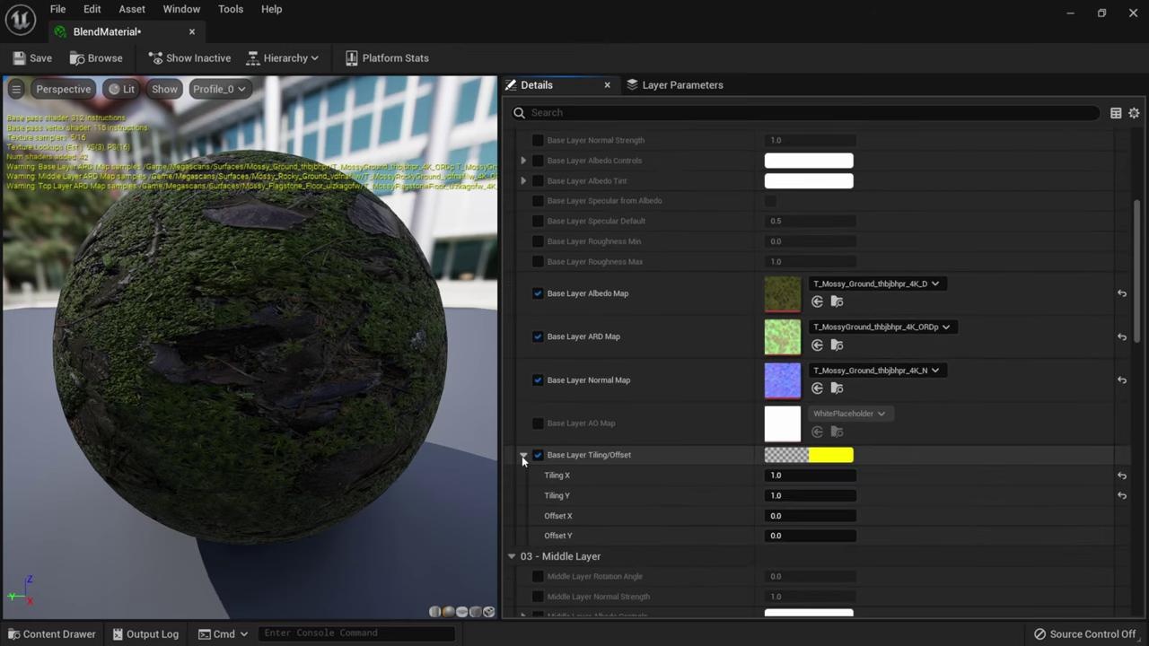
scroll(526, 458, down, 1)
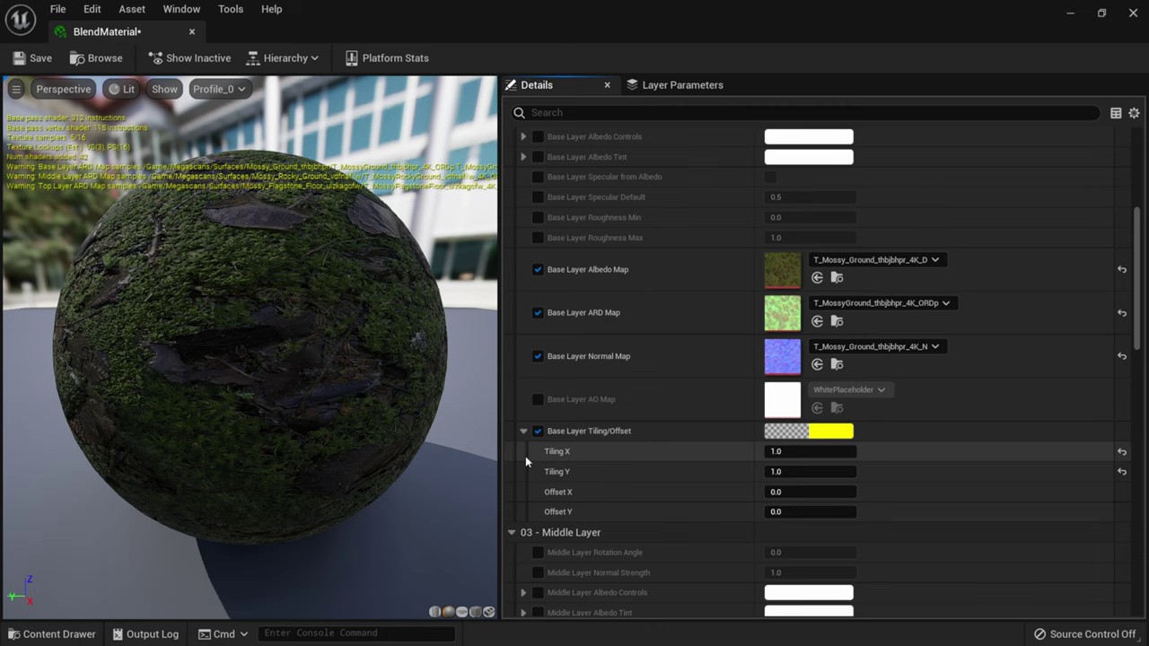
Shrink the material editor to a smaller floating window placed so the level's ground stays visible
click(1101, 12)
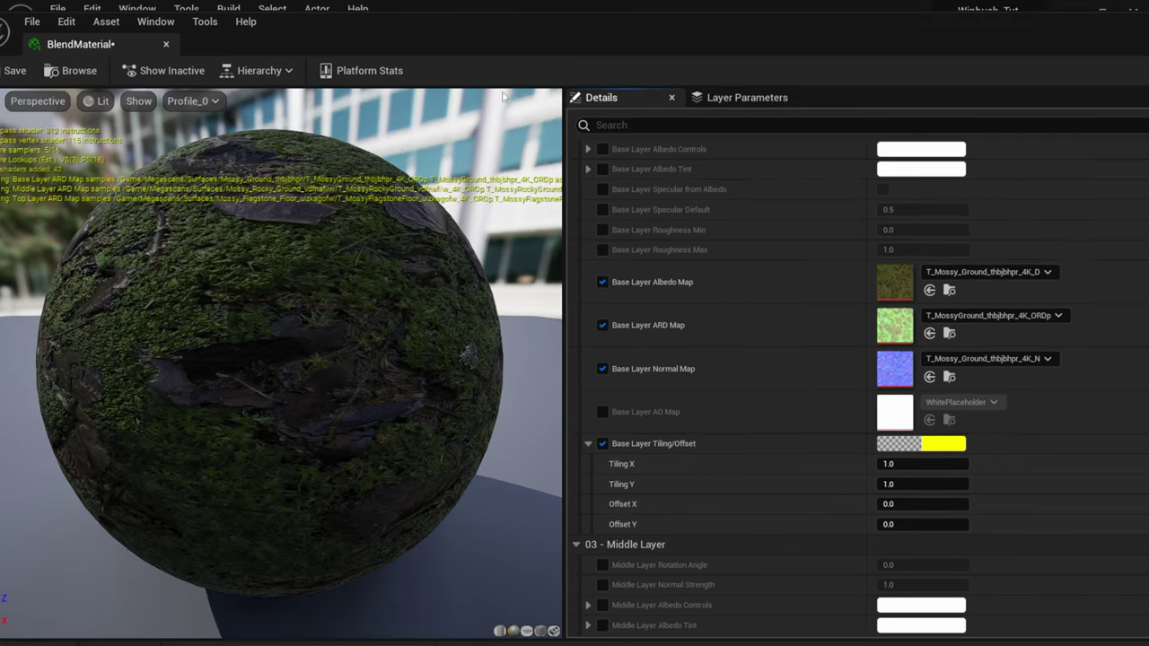
drag(407, 43, 521, 48)
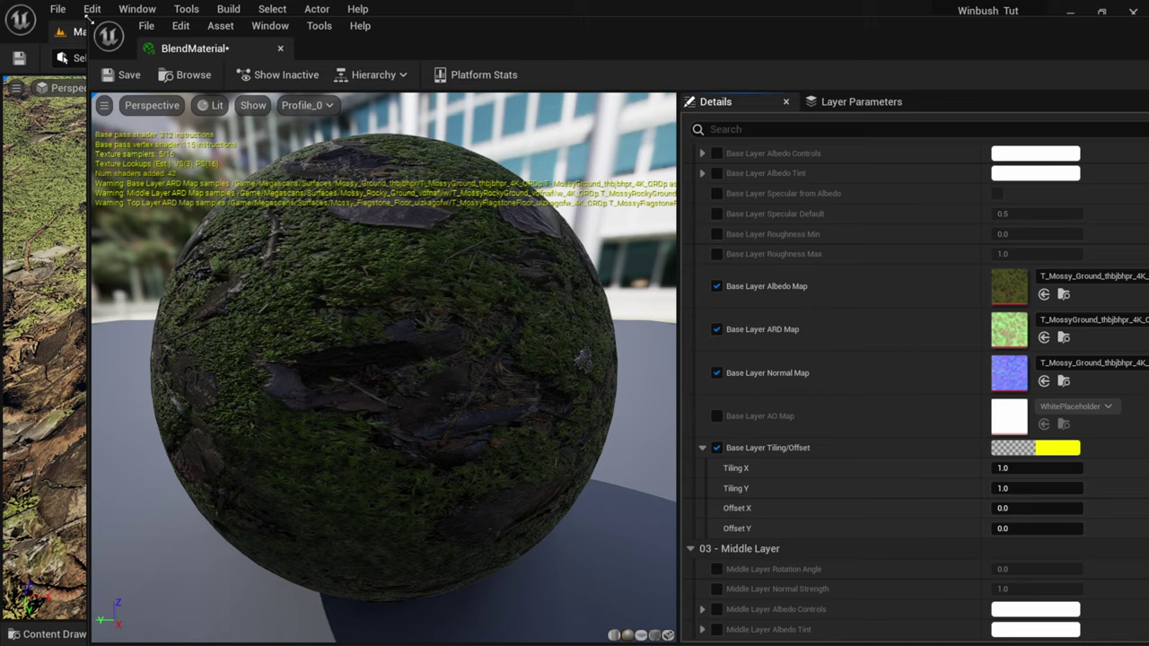
drag(87, 18, 679, 236)
drag(1053, 262, 726, 82)
Set the base layer's Tiling X and Tiling Y to 50
scroll(856, 308, down, 4)
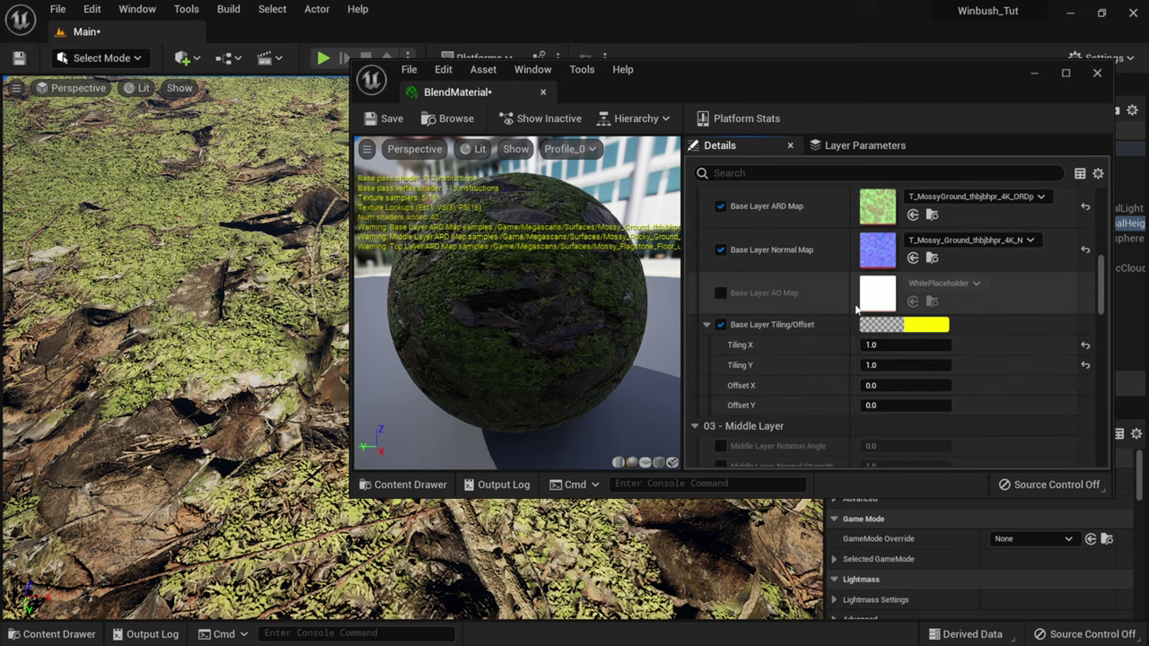
scroll(856, 308, down, 1)
click(876, 322)
text(50)
key(Tab)
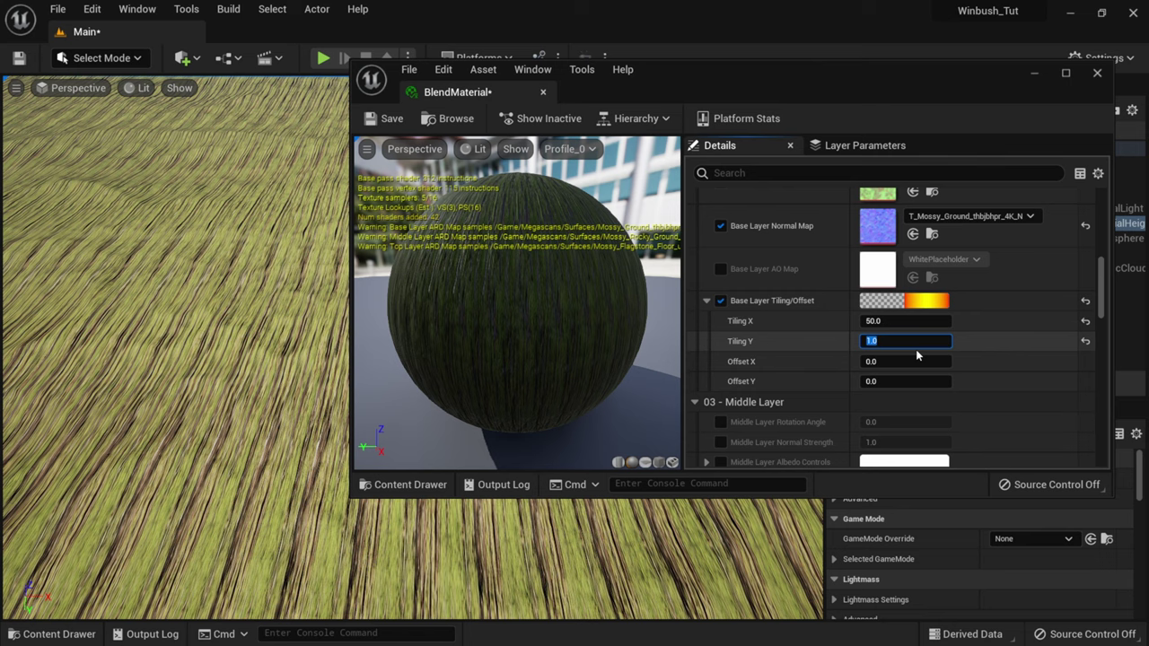
text(50)
key(Return)
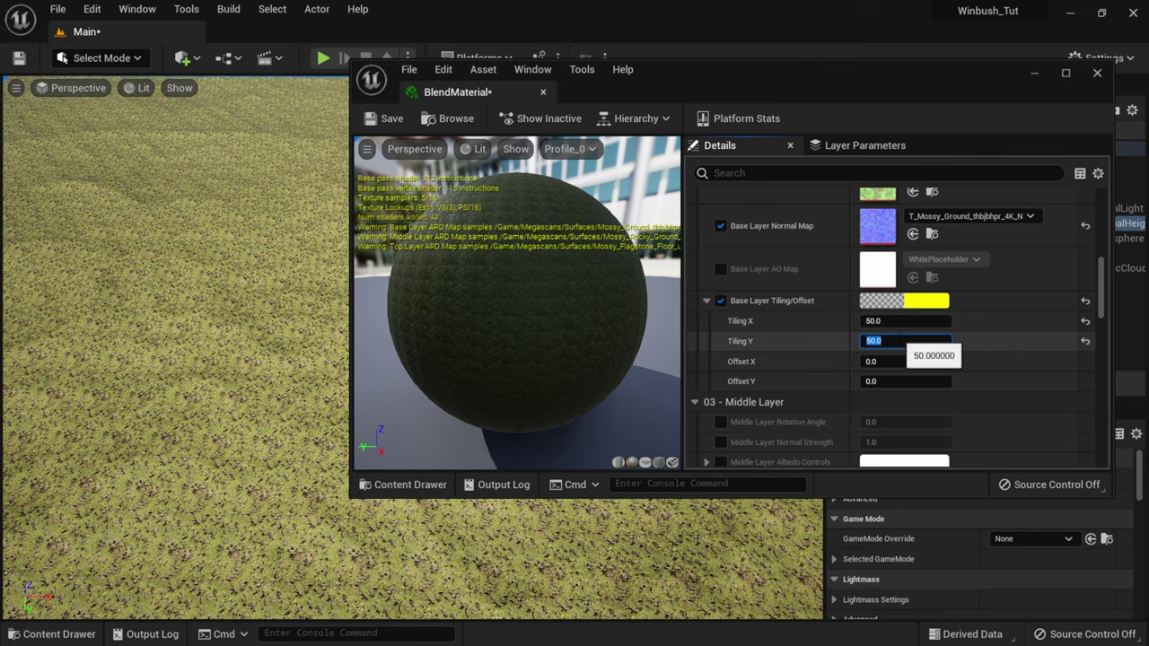
Check the ground's texture scale around the statue, and set the base layer's Tiling X and Tiling Y to 75
drag(728, 73, 1038, 130)
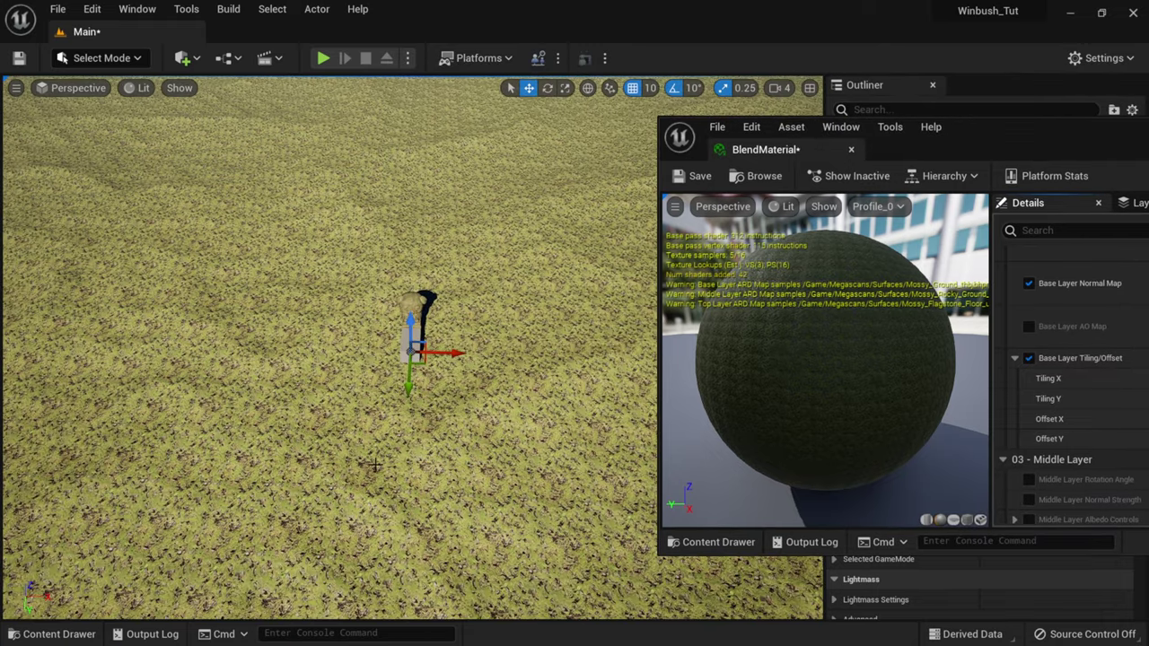
scroll(375, 464, up, 6)
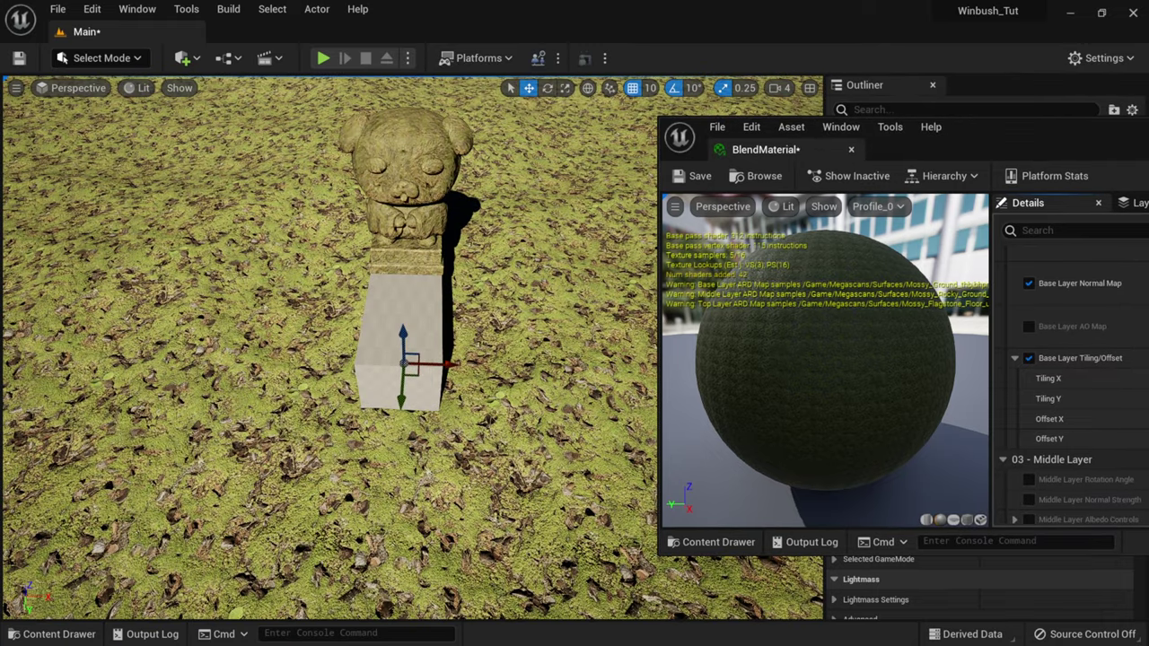
mouse_move(375, 464)
right_down()
mouse_move(375, 503)
mouse_move(375, 440)
mouse_move(375, 516)
mouse_move(375, 457)
right_up()
drag(1029, 135, 694, 109)
click(853, 353)
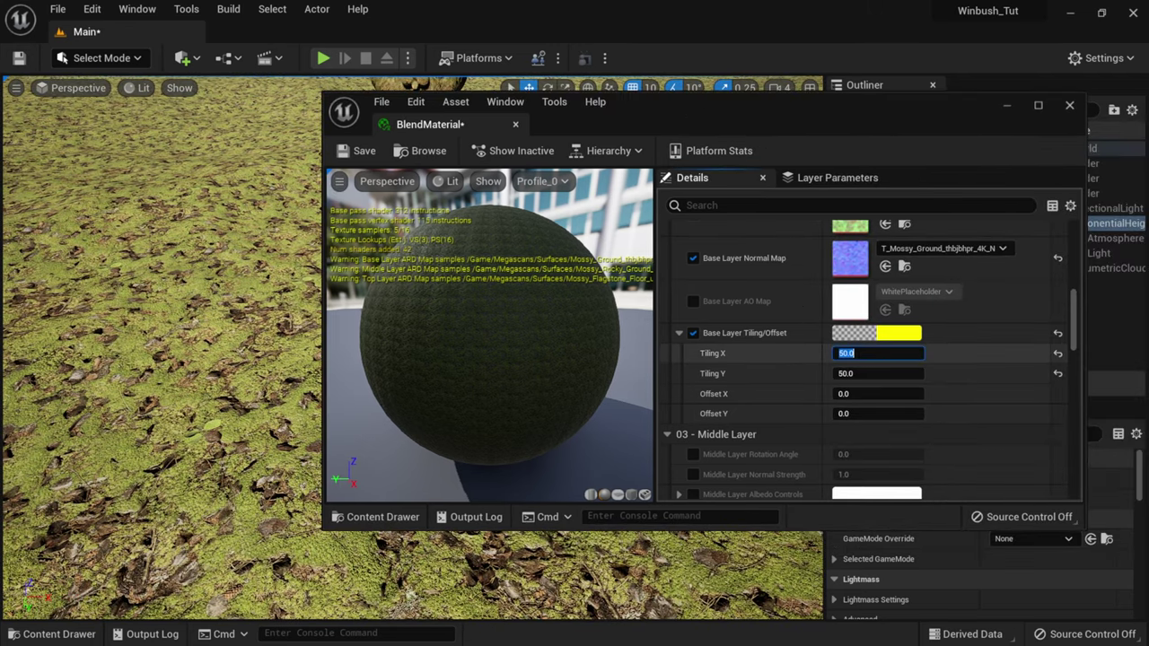
text(75)
key(Tab)
text(75)
key(Return)
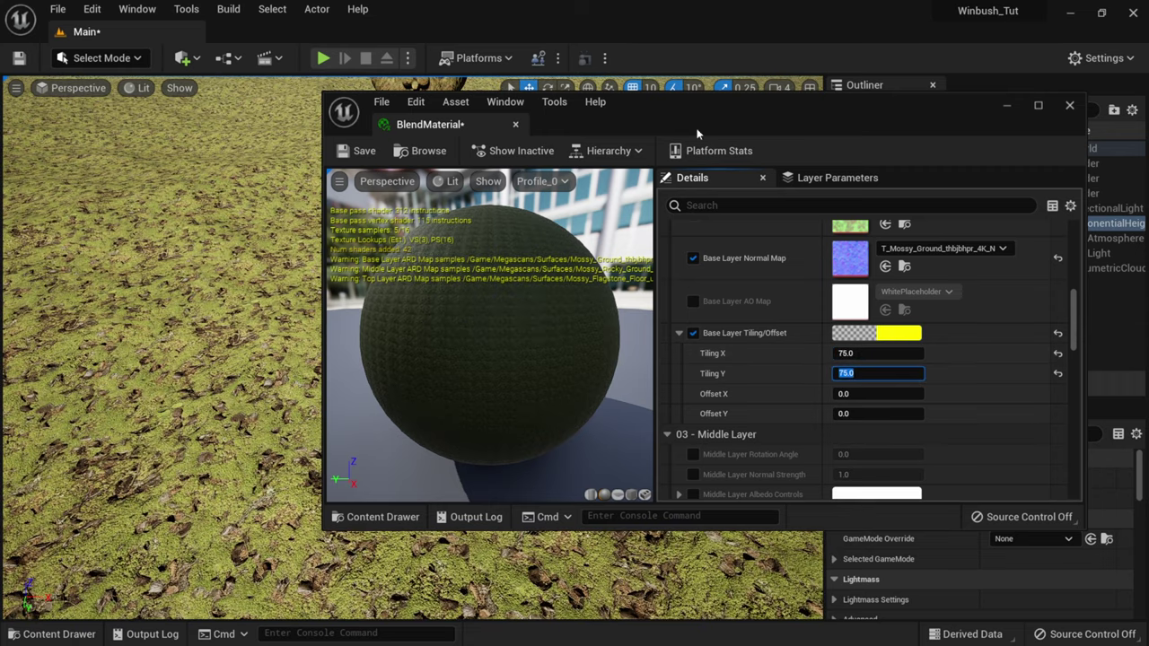
Move the material editor clear of the statue and inspect the texture scale of the ground around it
drag(653, 94, 976, 120)
right_drag(415, 365, 422, 360)
right_drag(302, 349, 335, 353)
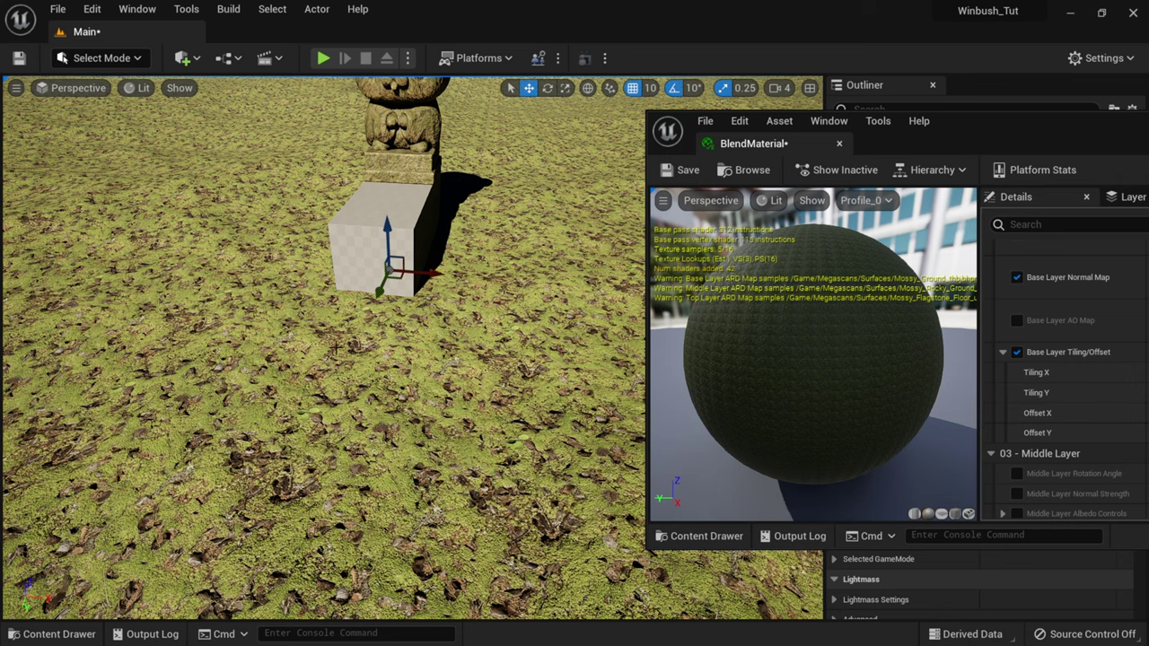
drag(1003, 142, 926, 117)
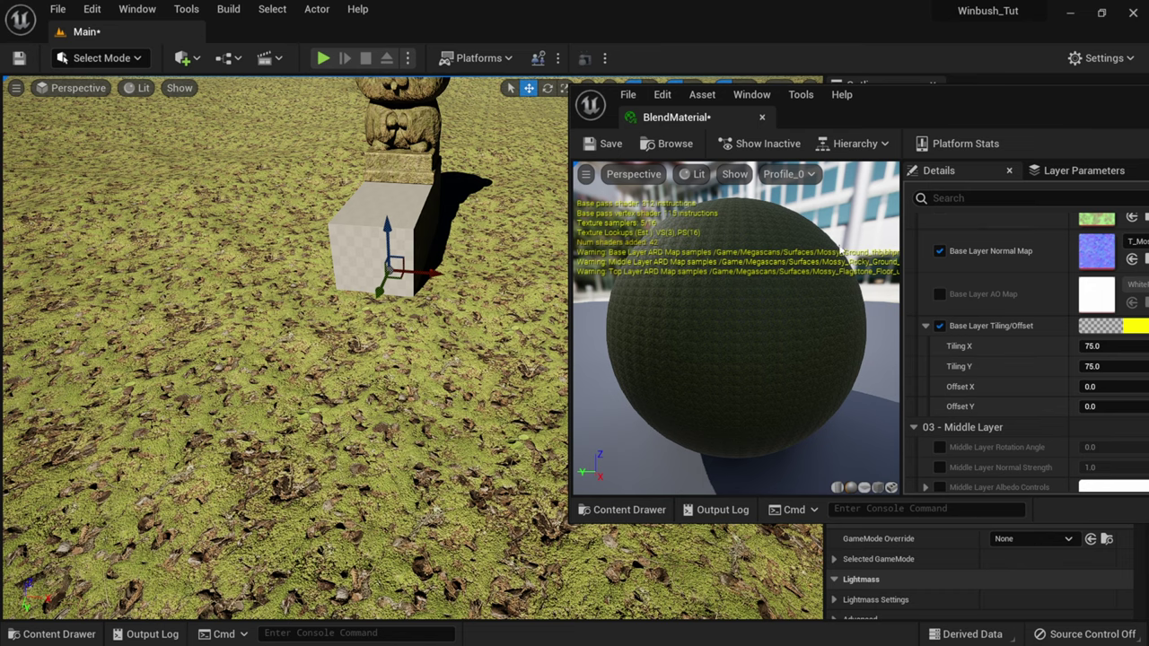
Enable the middle layer's tiling with Tiling X and Tiling Y at 75, and save the blend material before minimizing its editor
drag(979, 97, 635, 65)
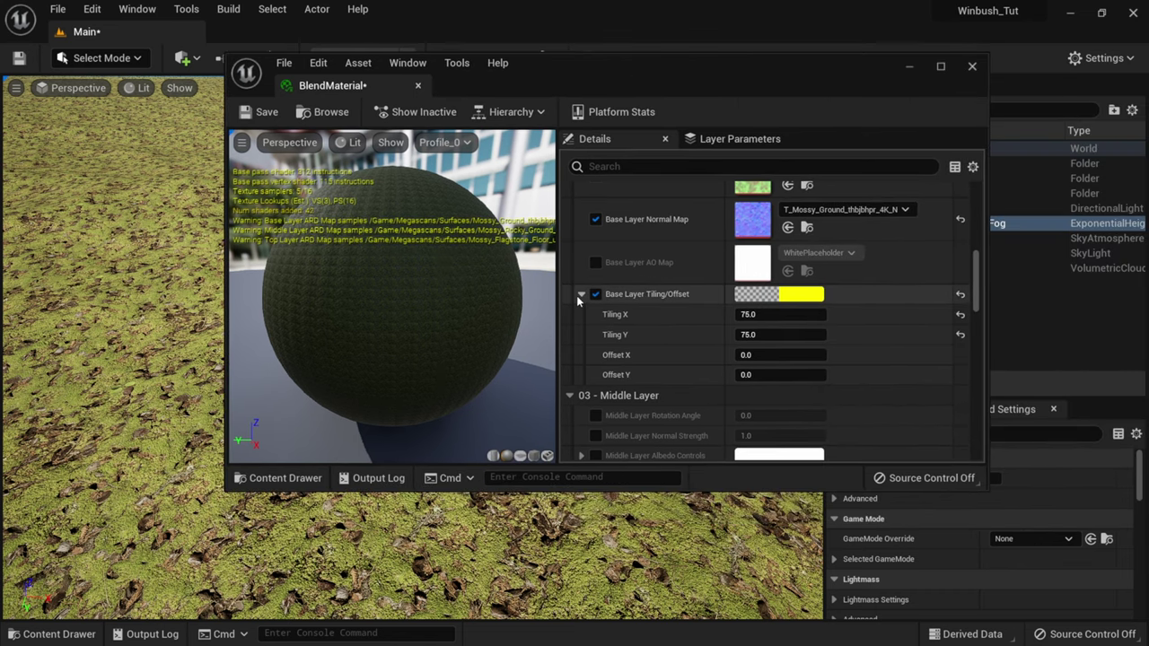
scroll(604, 308, down, 3)
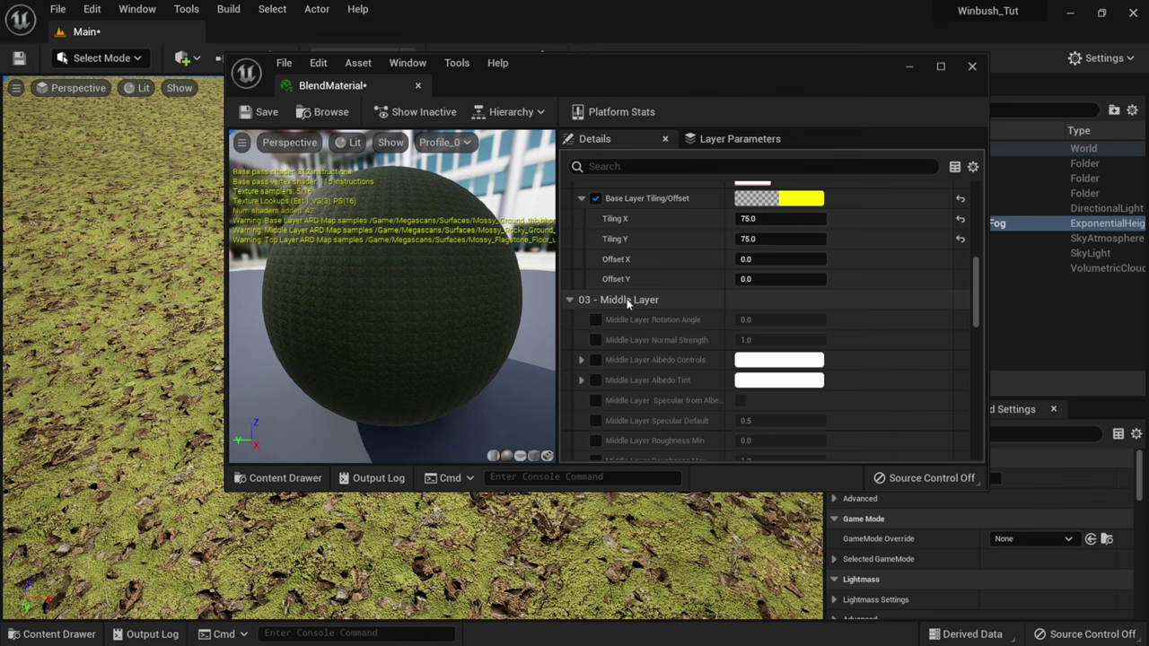
scroll(628, 305, down, 10)
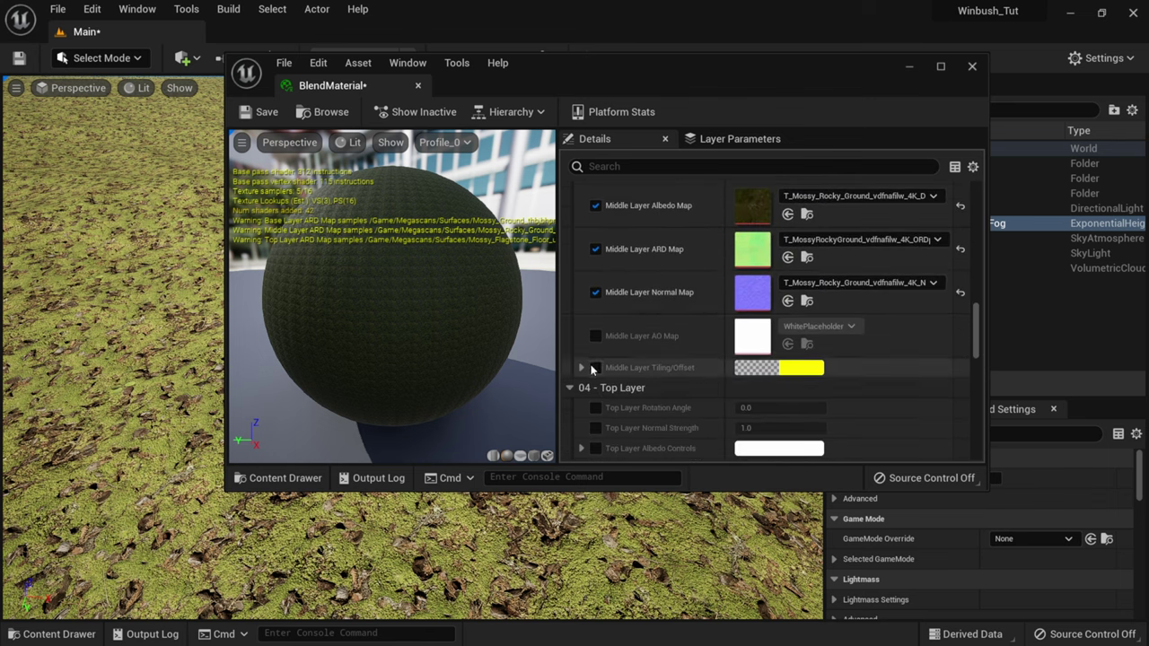
click(581, 368)
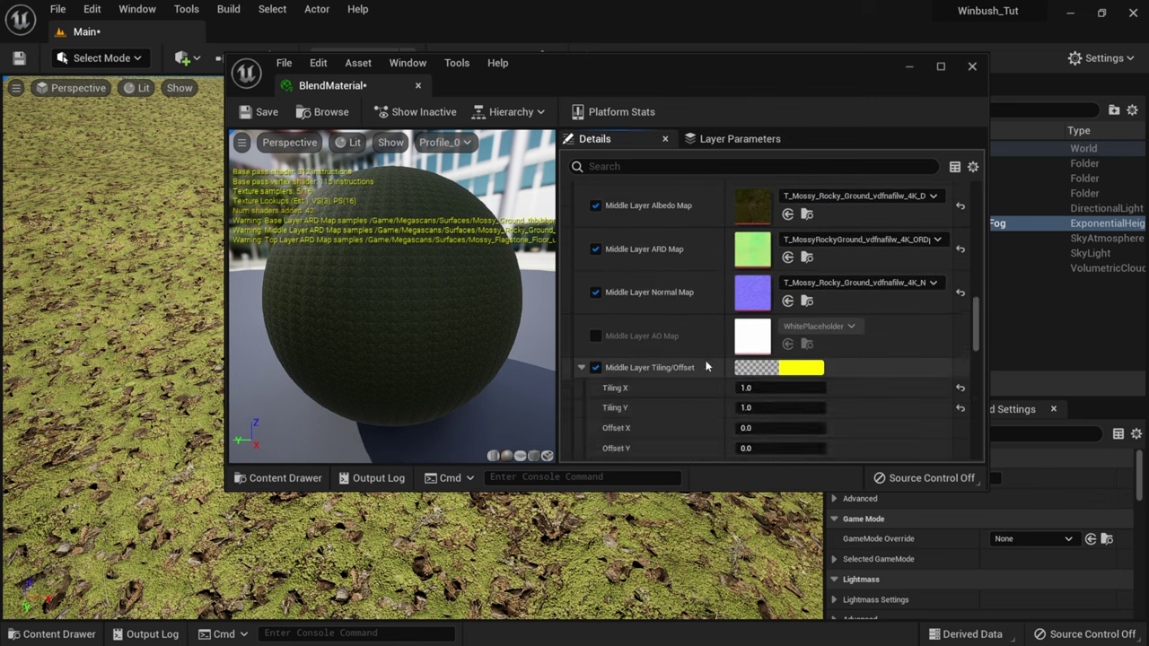
click(753, 388)
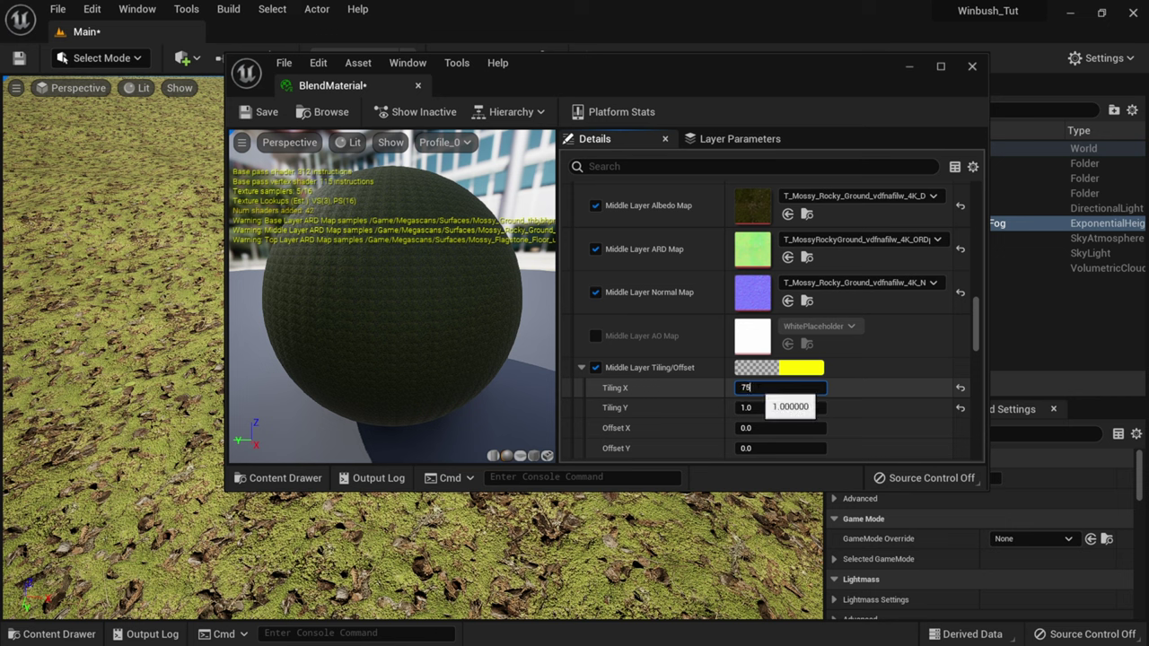
text(75)
key(Tab)
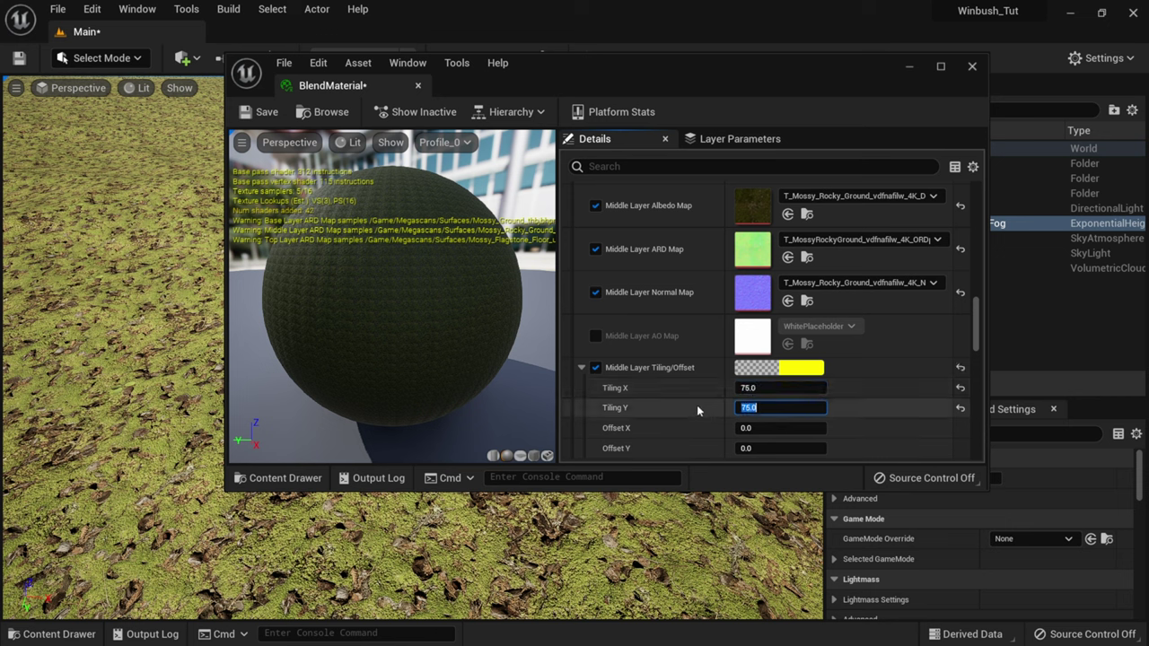
click(254, 112)
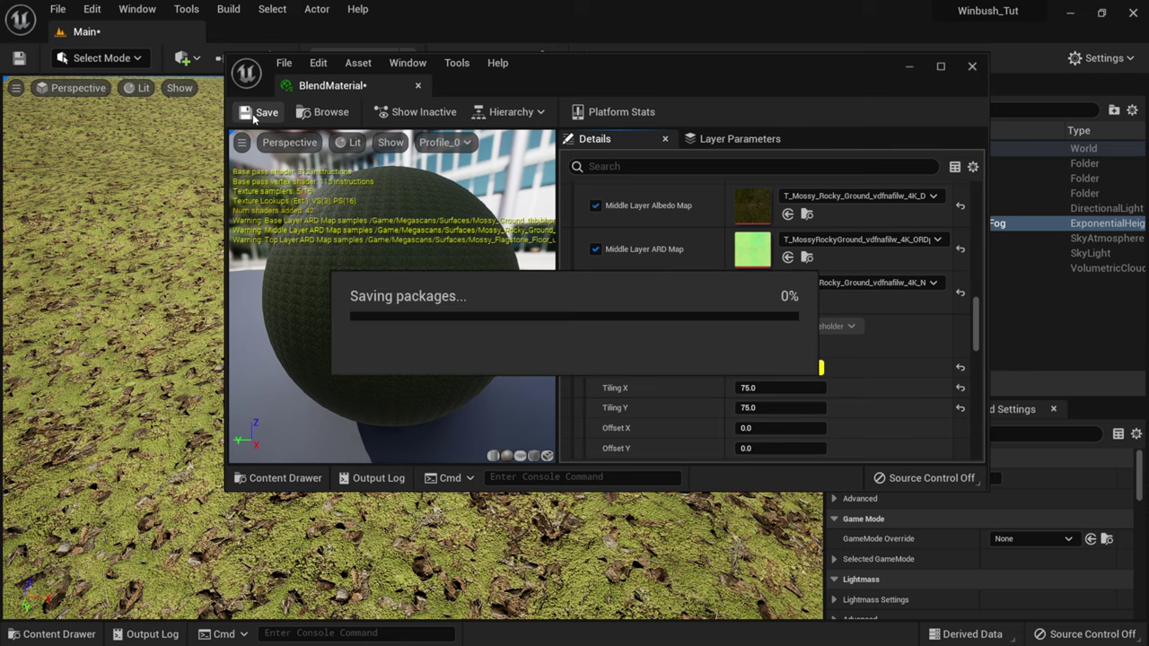
click(916, 69)
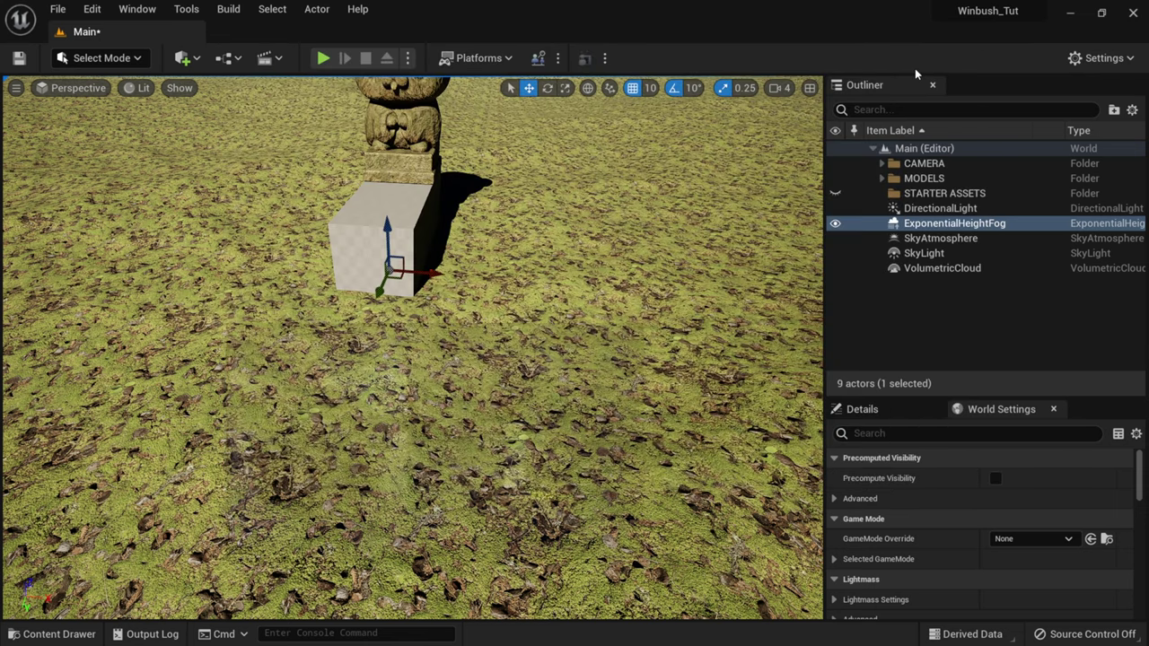
click(111, 63)
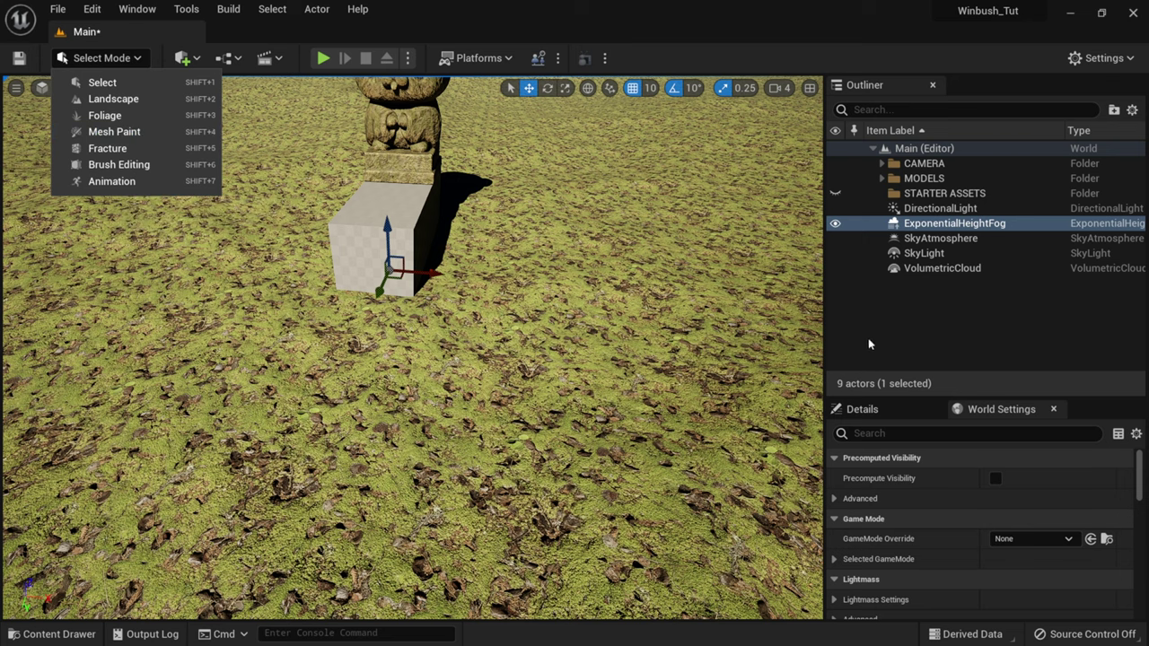
click(930, 325)
click(915, 321)
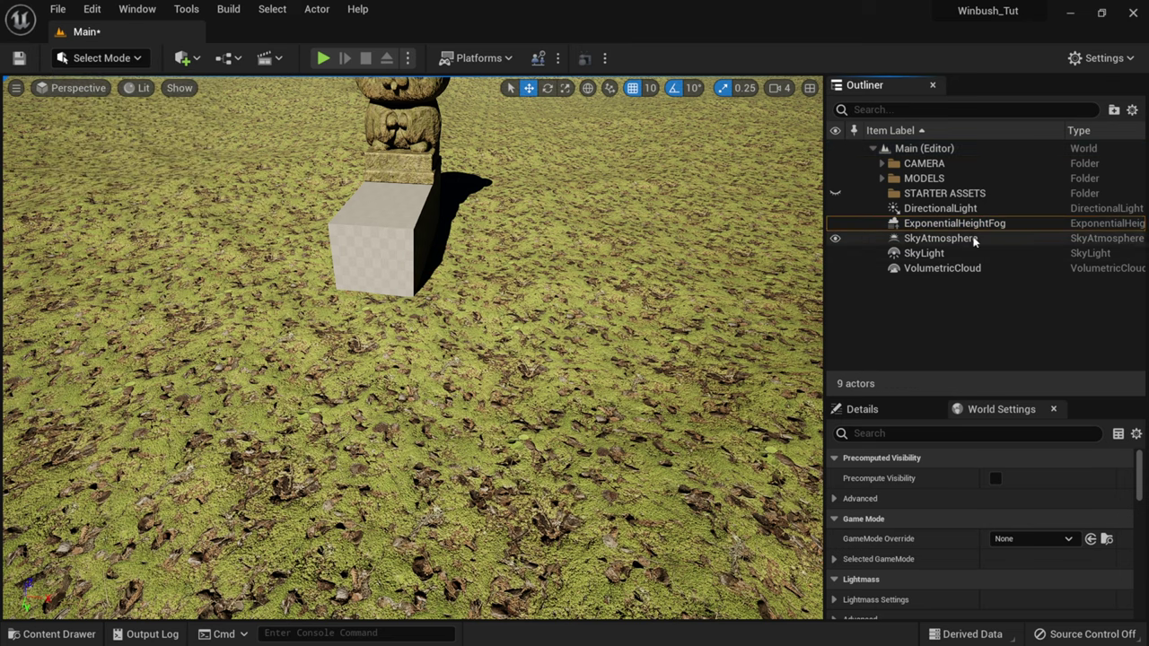
Move the directional light, height fog, sky atmosphere, sky light and volumetric cloud into the STARTER ASSETS folder
click(931, 208)
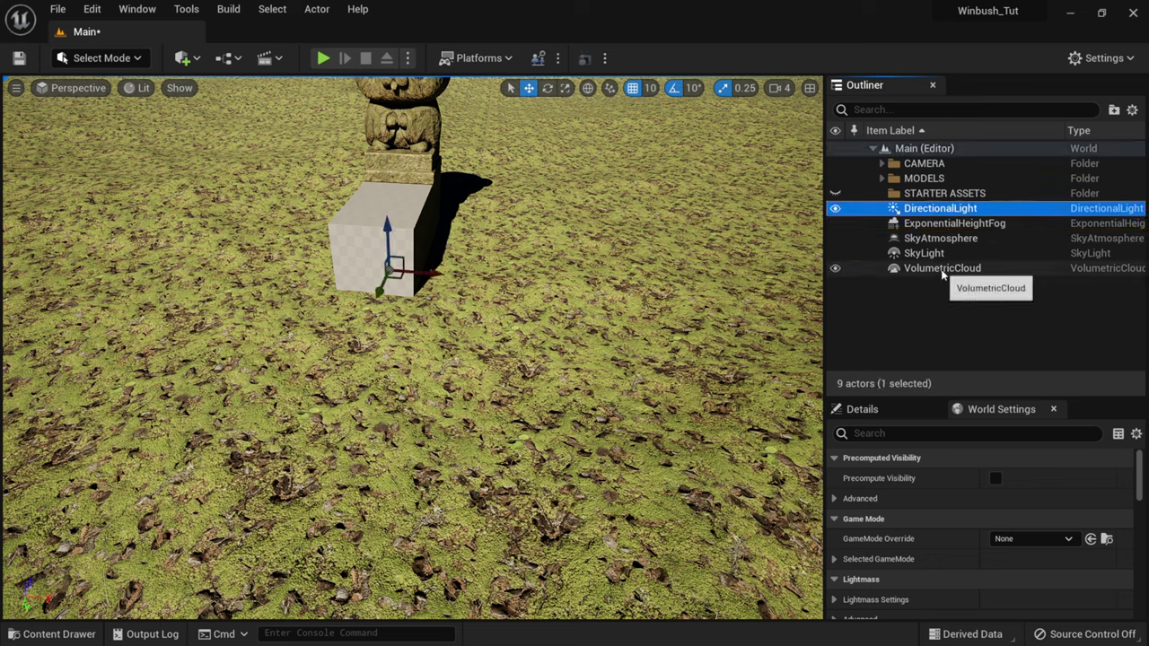
shift+click(941, 269)
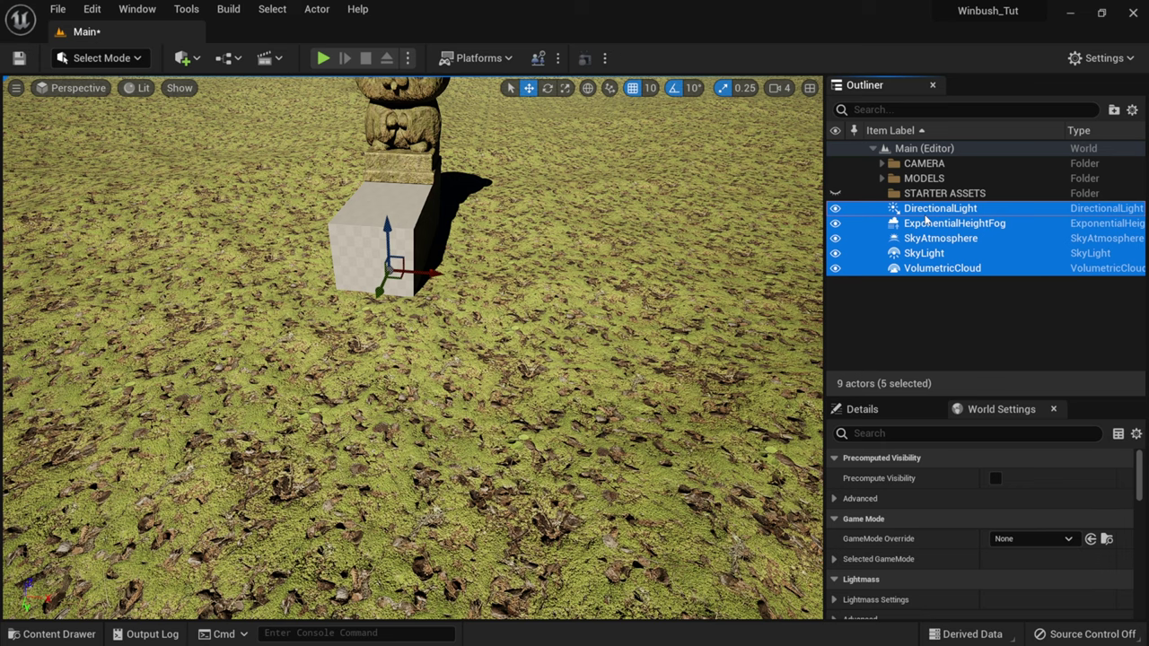
drag(931, 211, 954, 197)
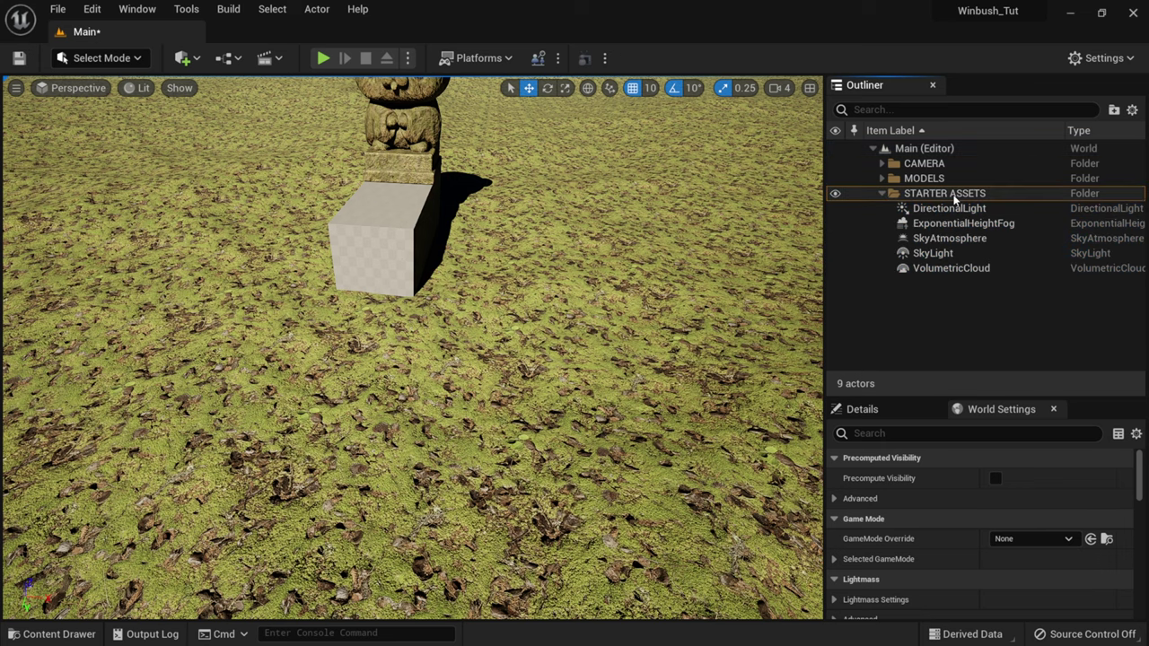
Rename the STARTER ASSETS folder as ENV and collapse it
right_click(954, 199)
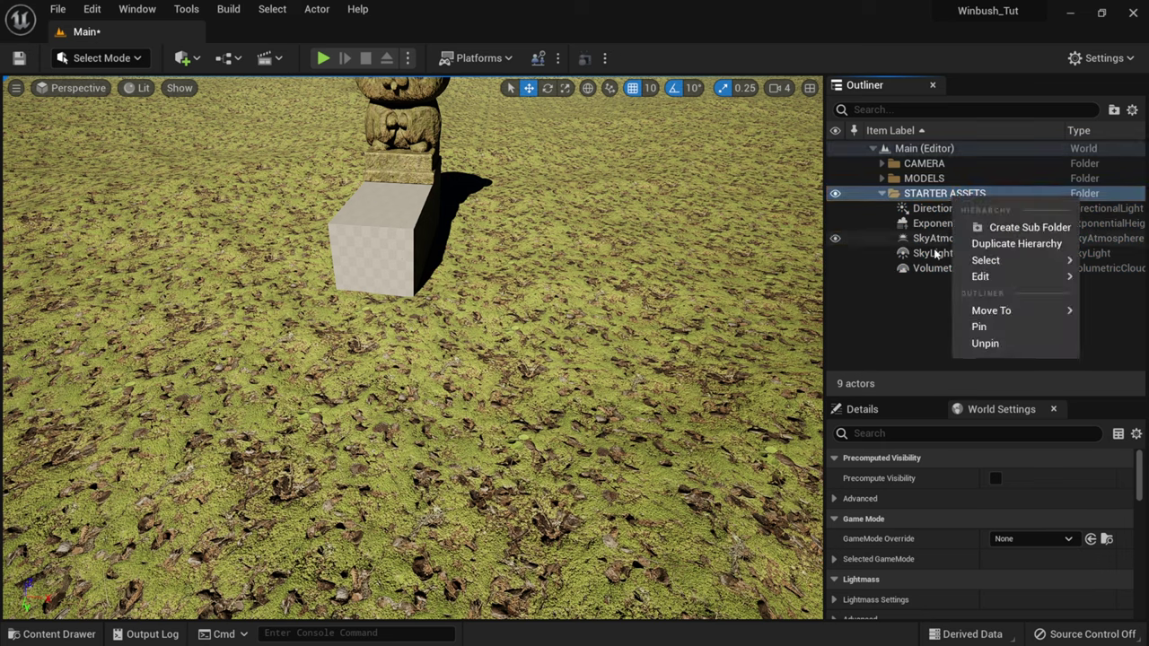
mouse_move(1007, 281)
click(876, 364)
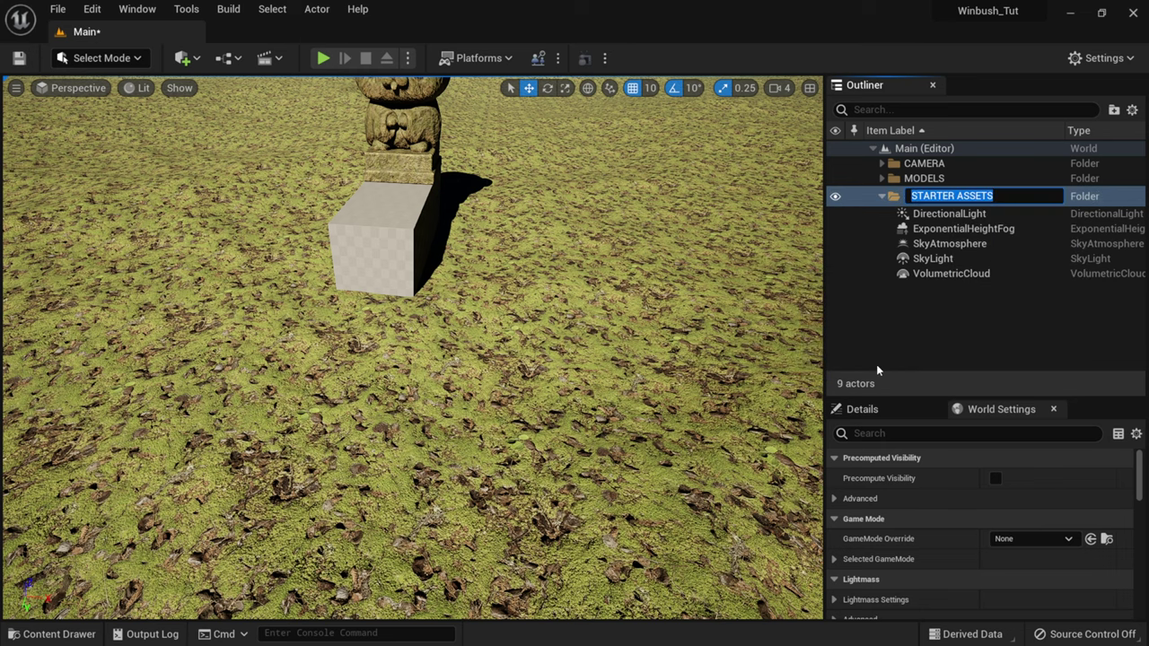
text(ENV)
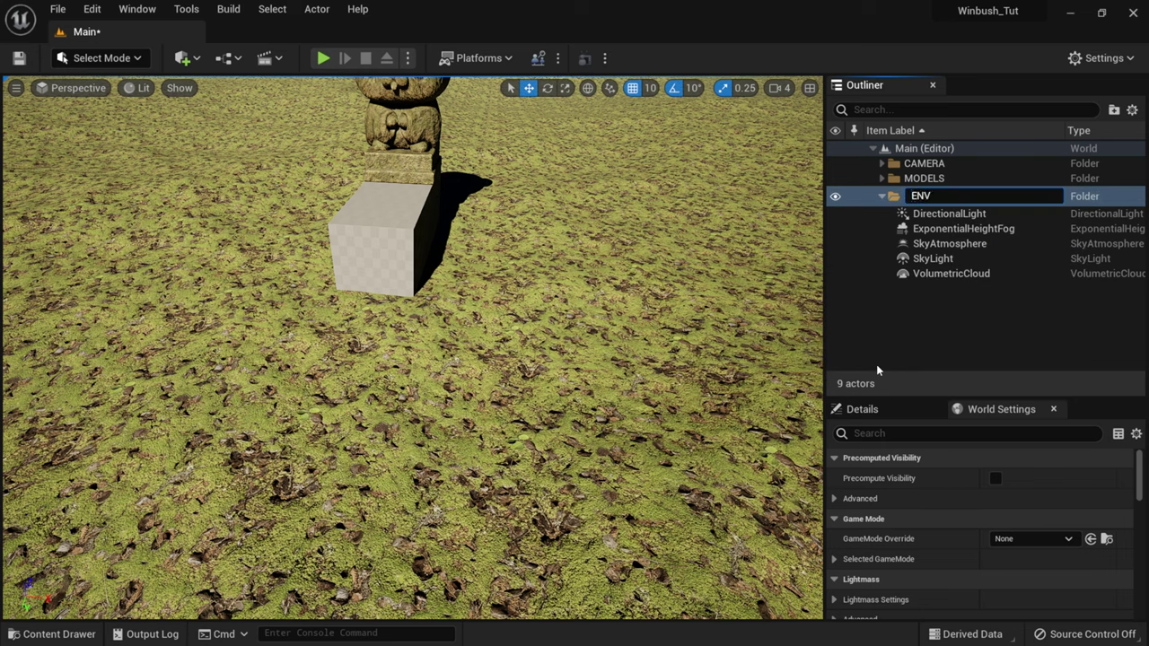
key(Return)
click(883, 178)
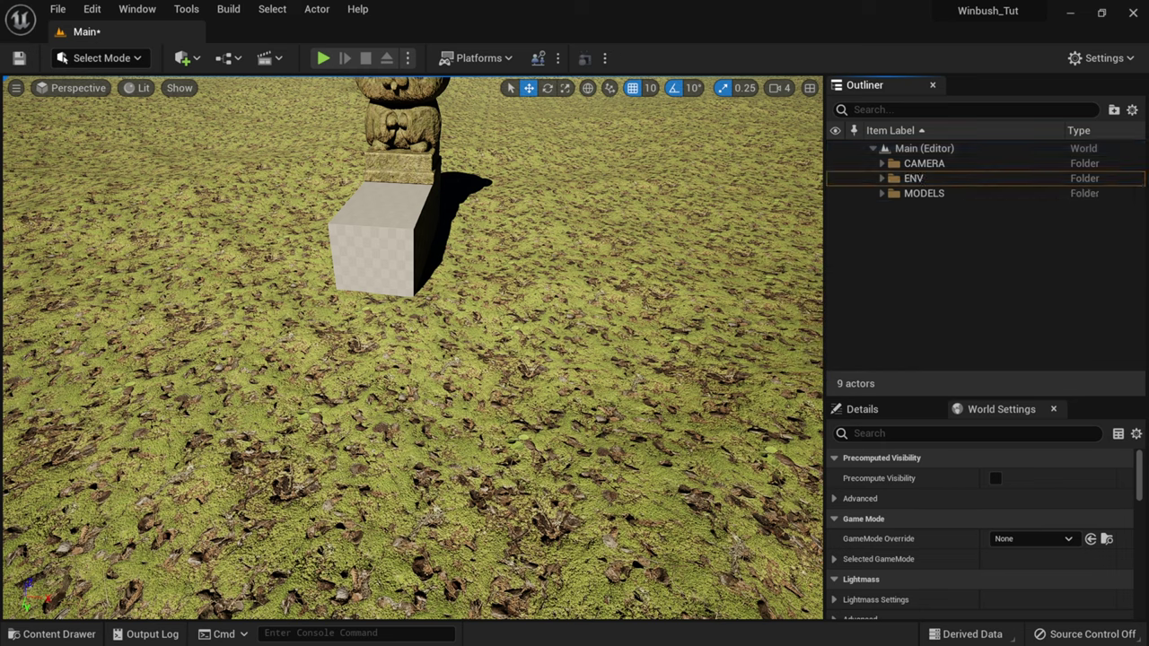
Save all of the project's pending changes, including the Main level
click(97, 636)
click(165, 338)
click(687, 493)
Select the ground mesh and start painting vertex colors on it in Mesh Paint mode
click(579, 289)
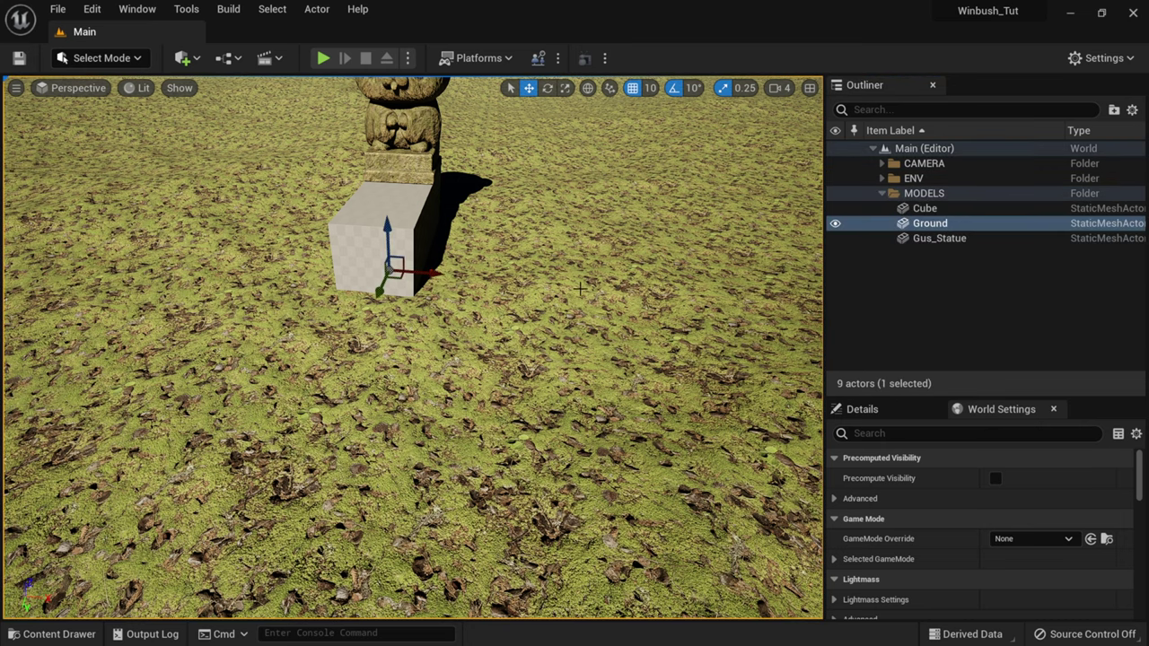
click(117, 60)
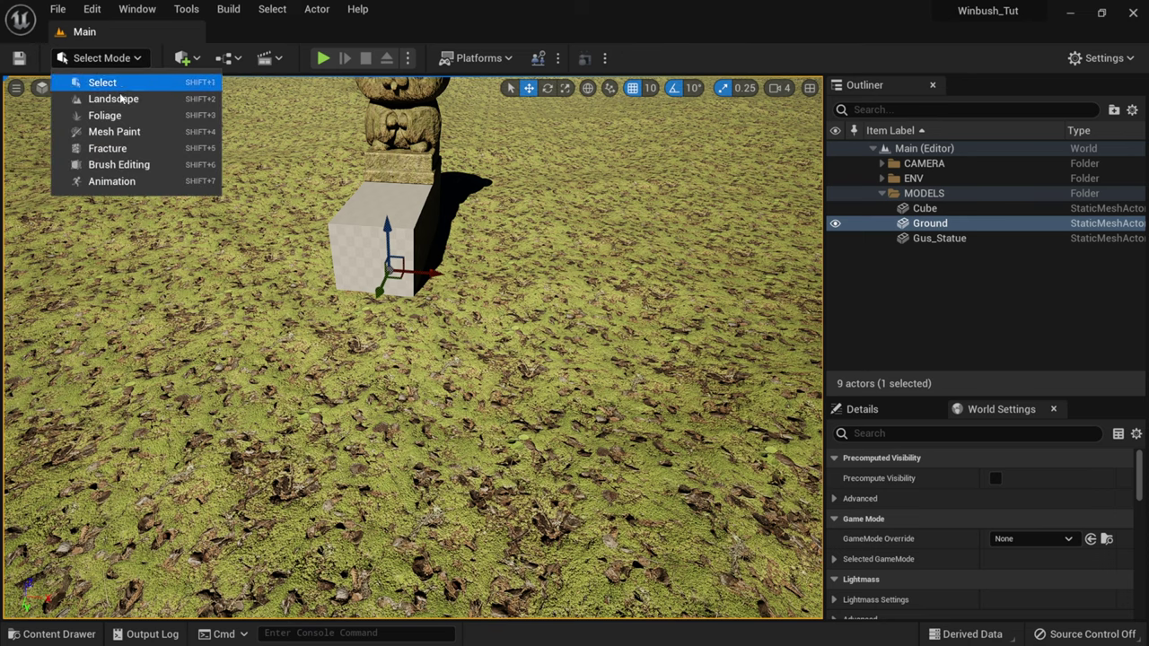
click(114, 133)
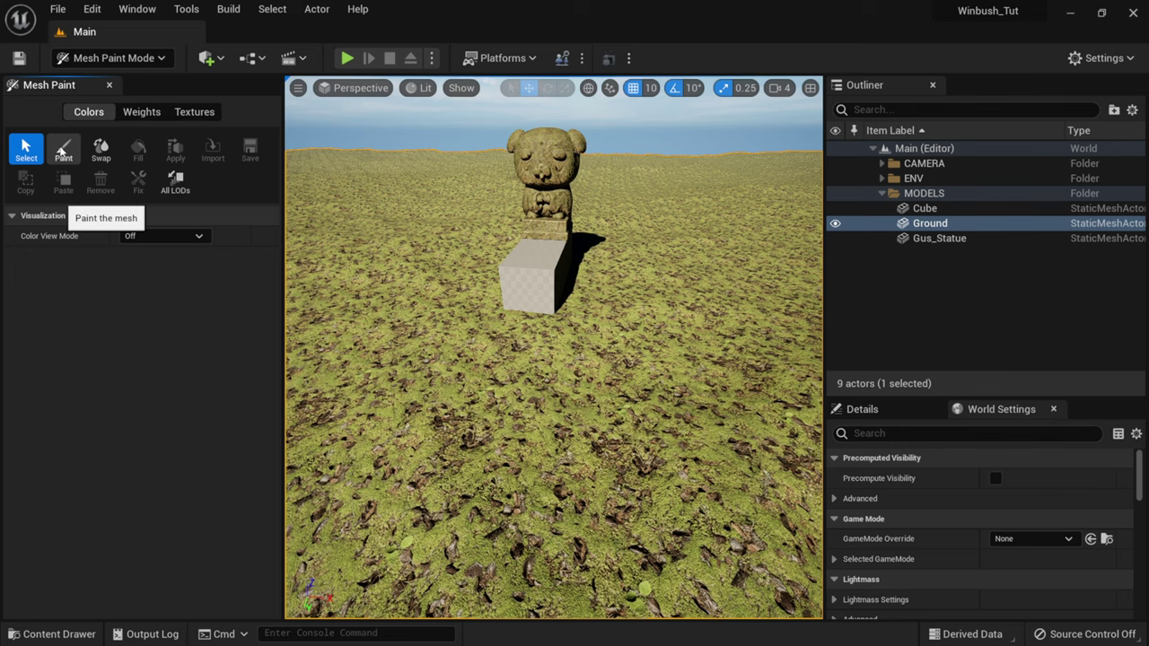
click(63, 151)
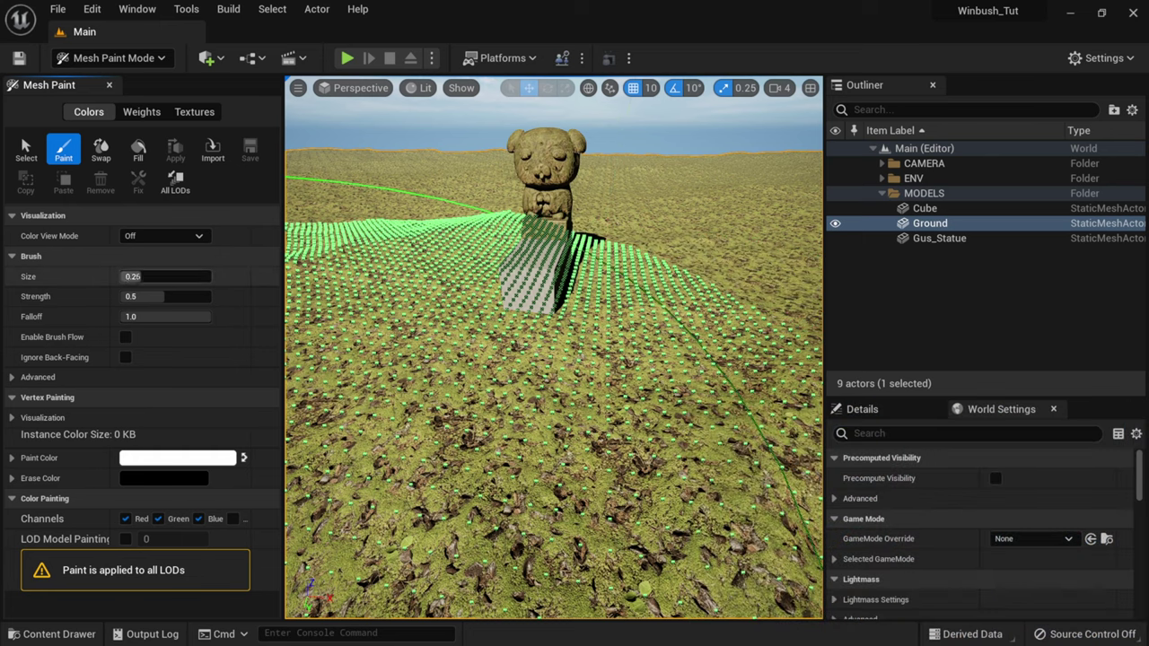
Shrink the mesh paint brush to a size of 0.05
click(139, 276)
text(.1)
key(Return)
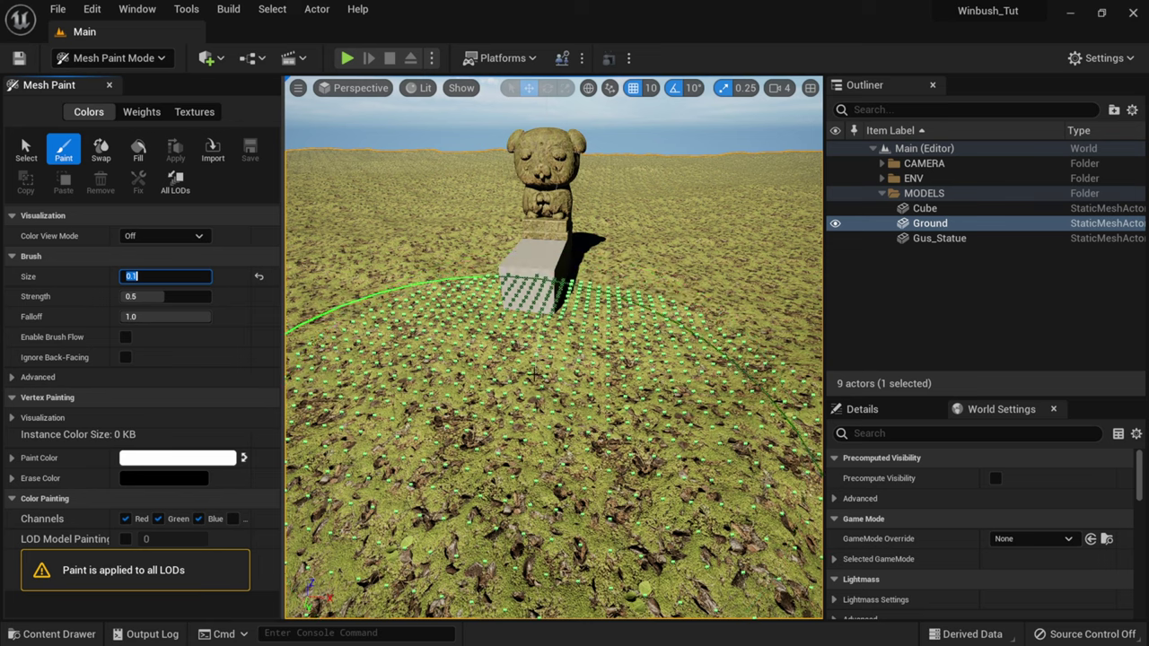
text(0.05)
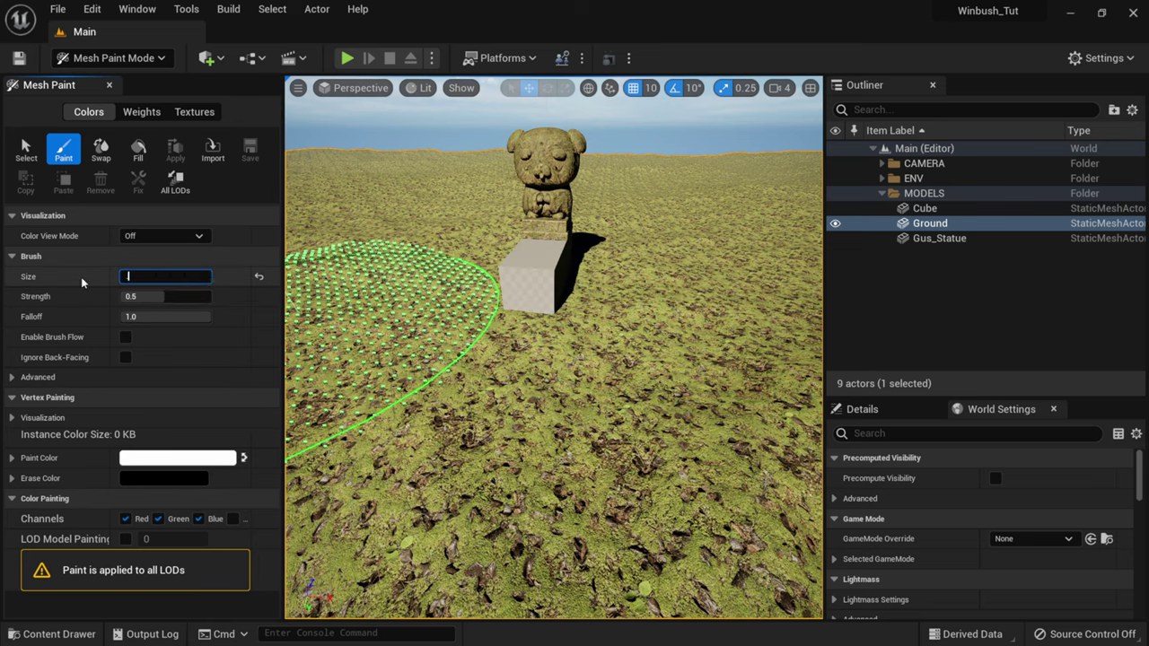
key(Return)
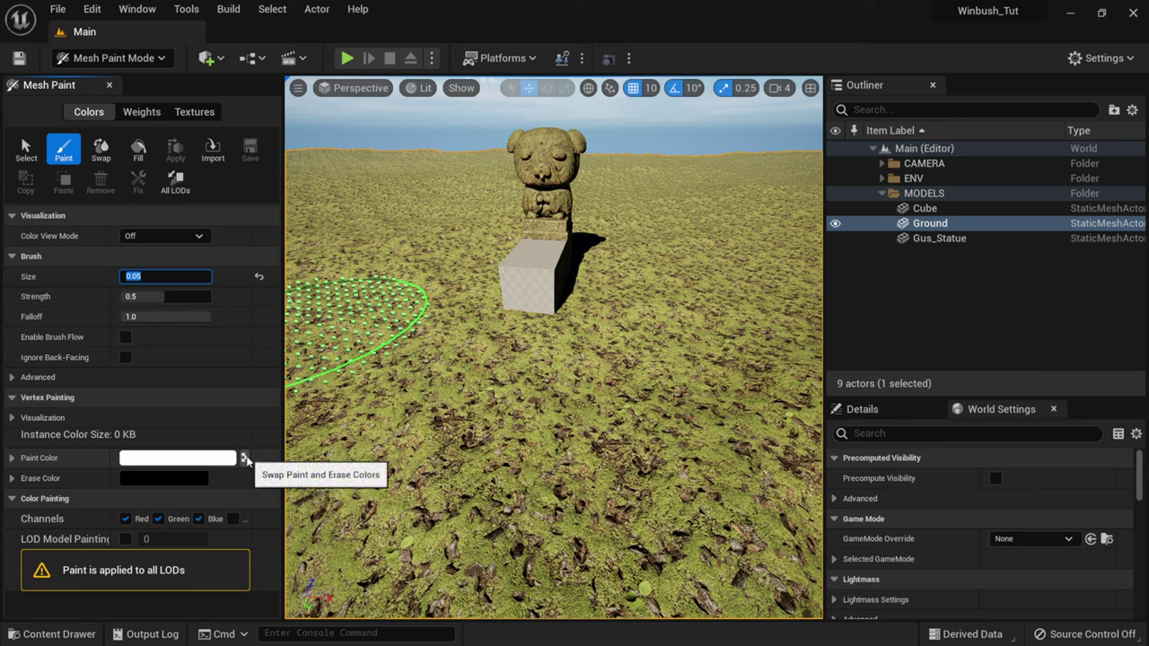
Swap the paint and erase colors to paint with black, and restrict painting to the Red channel
click(245, 459)
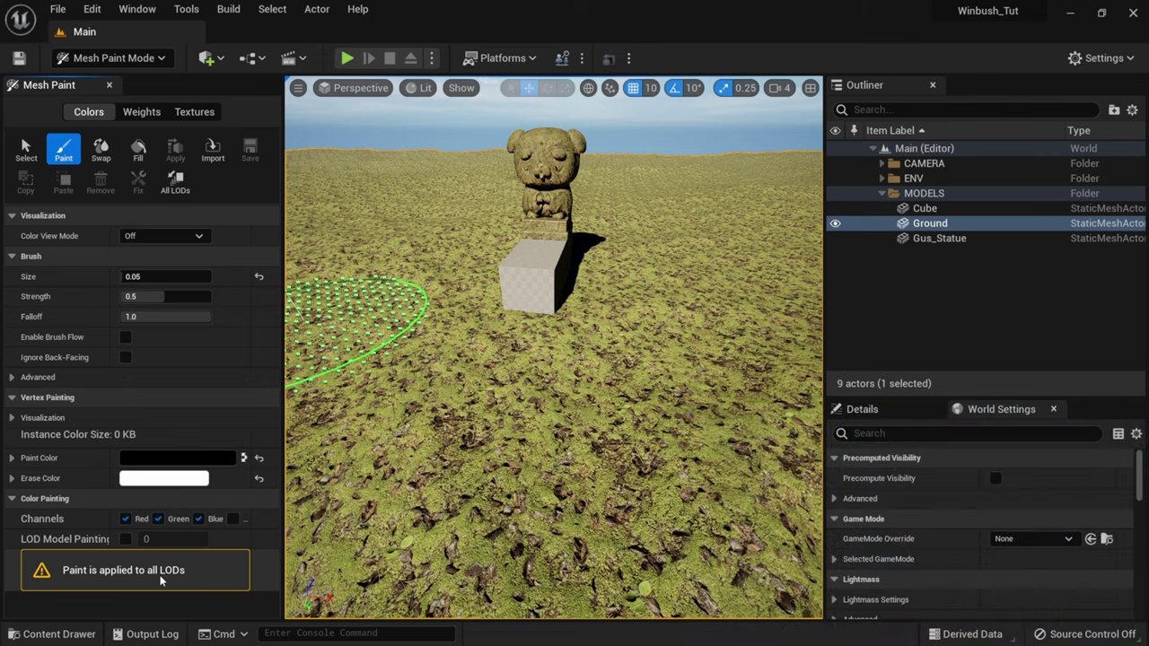
click(158, 519)
click(201, 521)
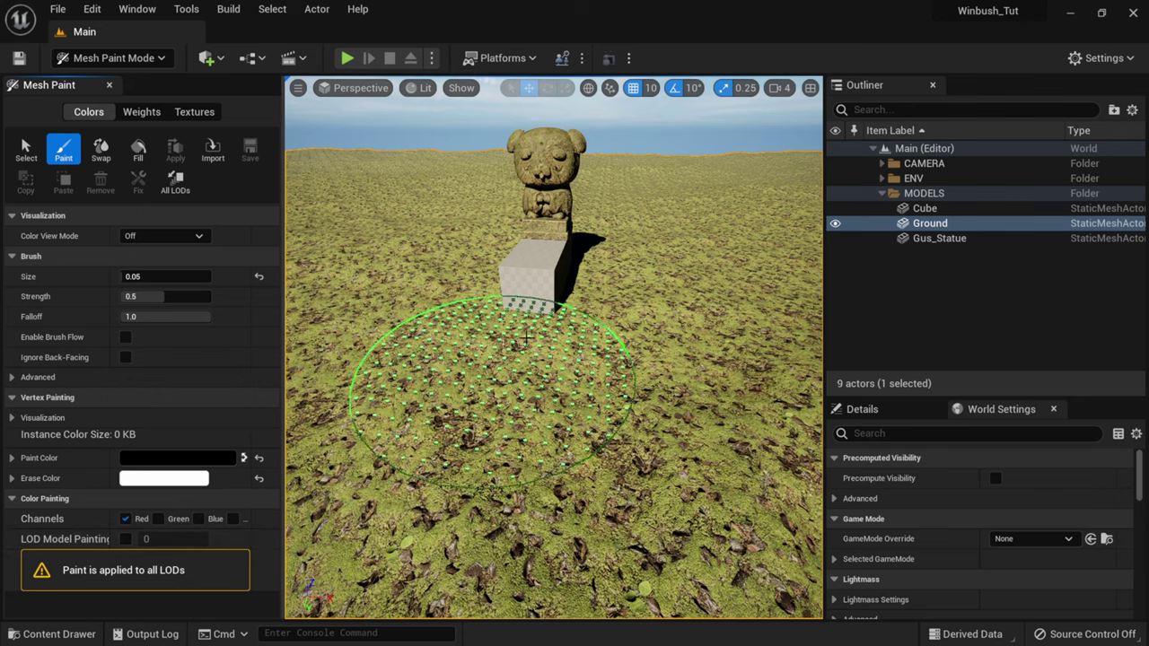
Paint a wide, long path of the rocky layer onto the ground, leading up to the block in front of the statue
mouse_move(539, 400)
mouse_down()
mouse_move(513, 415)
mouse_move(482, 409)
mouse_move(454, 503)
mouse_move(482, 400)
mouse_up()
scroll(476, 420, down, 5)
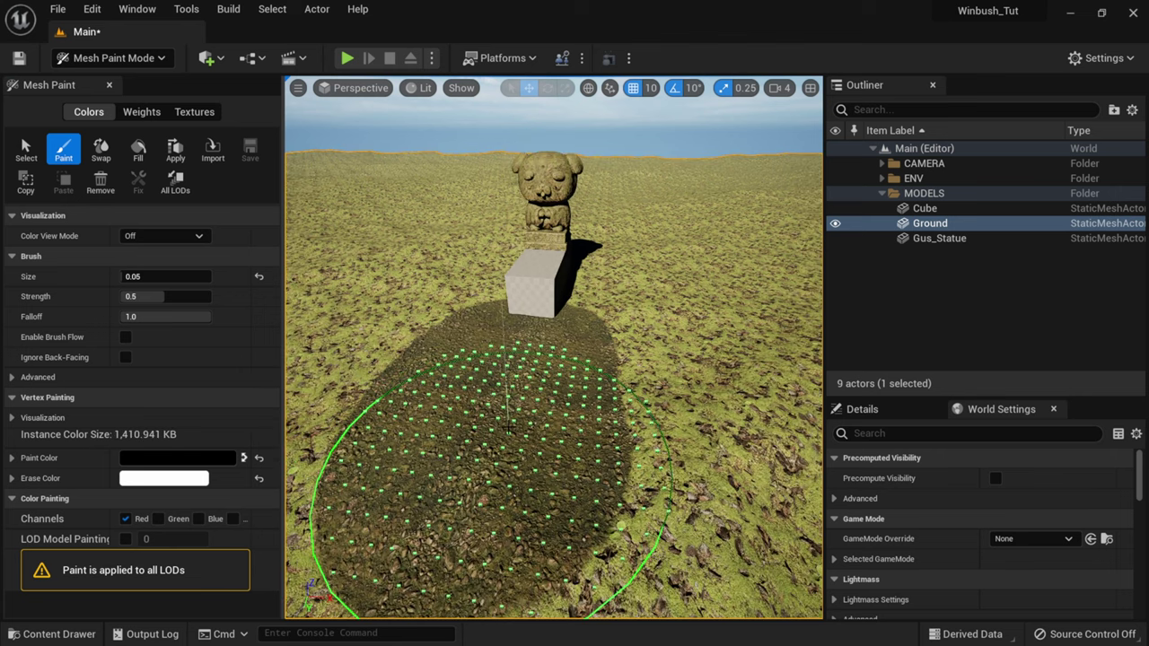
scroll(467, 485, down, 5)
mouse_move(517, 404)
mouse_down()
mouse_move(505, 513)
mouse_move(493, 398)
mouse_move(496, 506)
mouse_move(467, 543)
mouse_move(483, 530)
mouse_move(481, 548)
mouse_move(533, 462)
mouse_move(541, 359)
mouse_move(533, 403)
mouse_move(516, 403)
mouse_move(494, 457)
mouse_move(485, 513)
mouse_move(530, 349)
mouse_up()
scroll(485, 530, down, 3)
scroll(487, 505, down, 2)
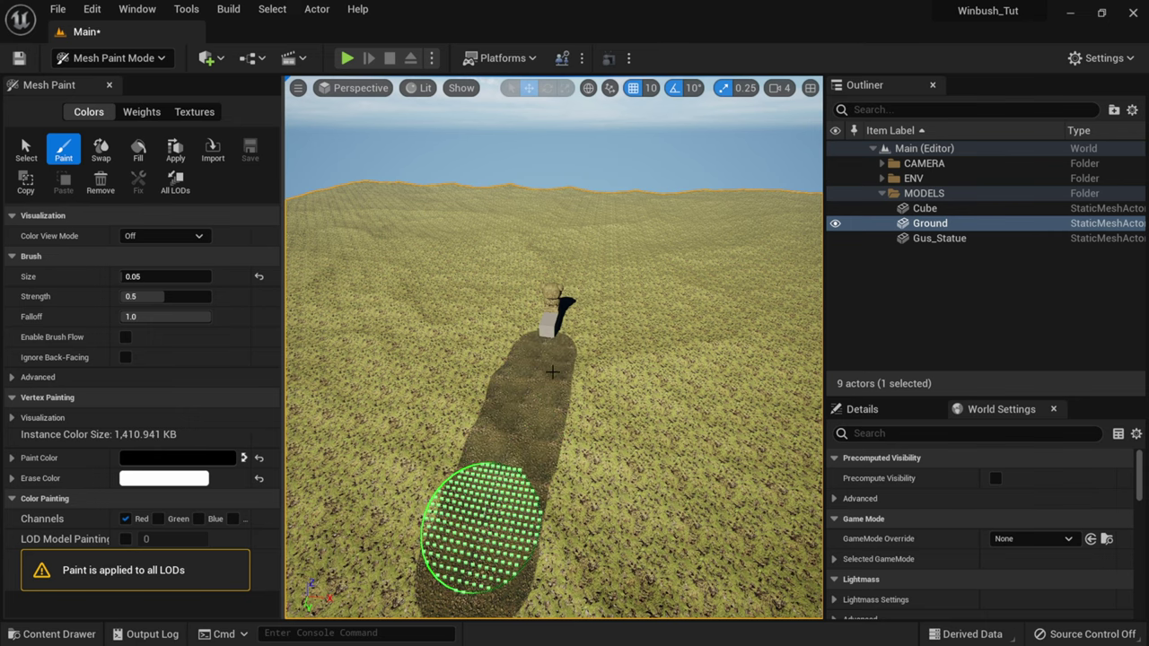
scroll(552, 371, up, 10)
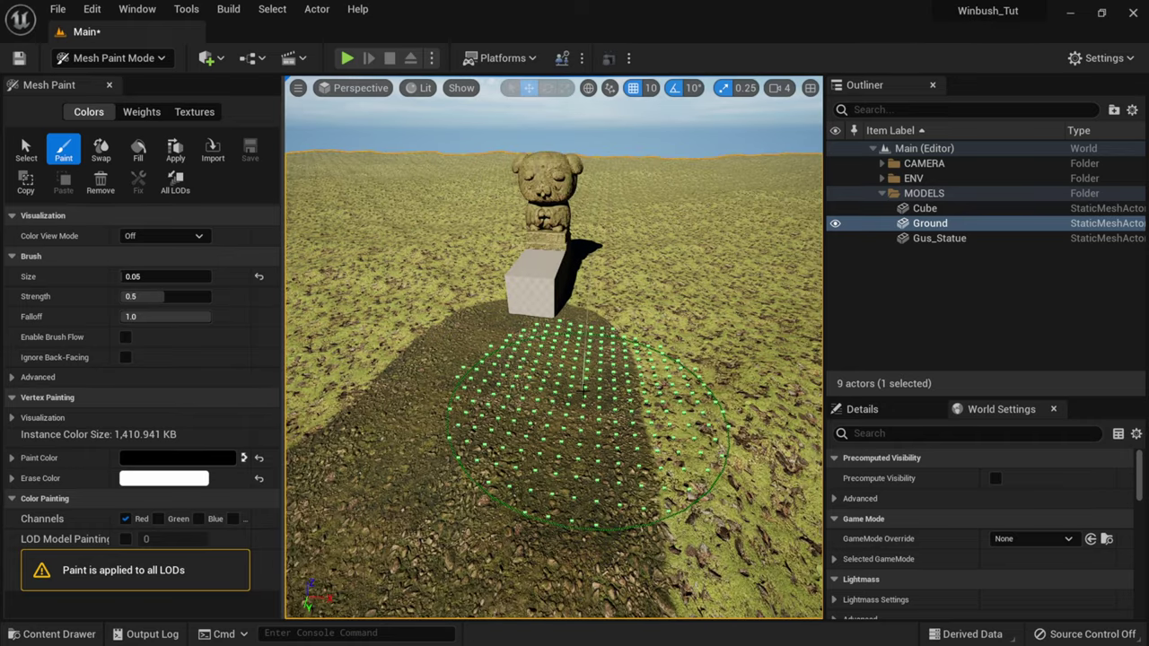
middle_drag(583, 391, 669, 454)
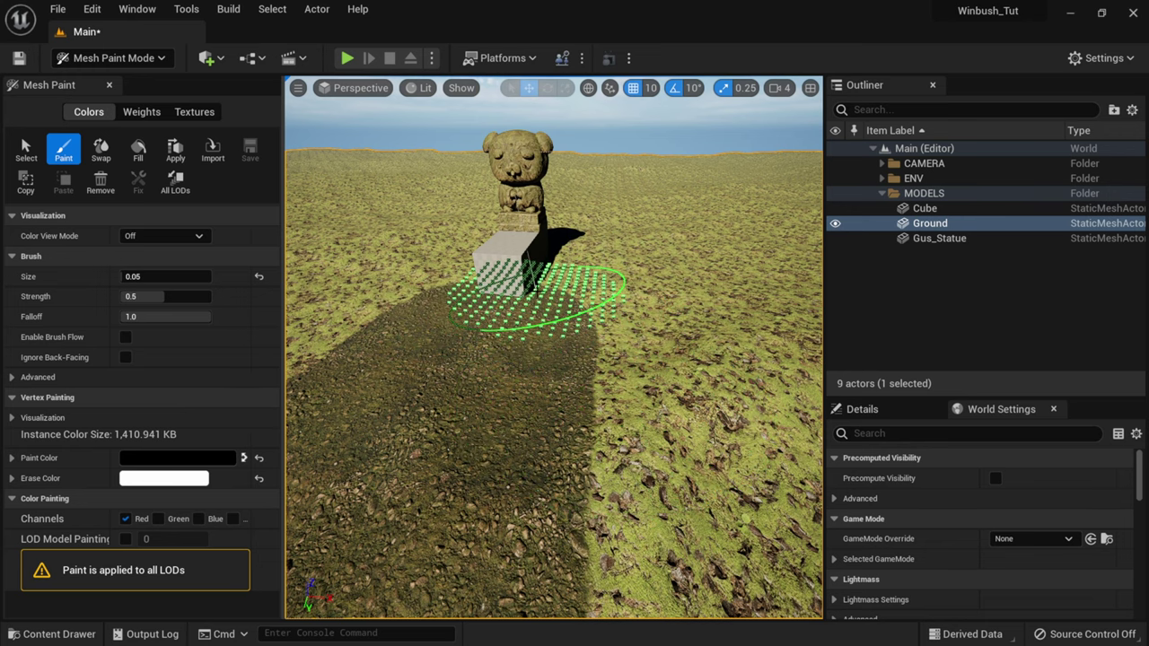
Paint along both edges of the path using only the Green channel and a brush size of 0.02, and return to Select mode
click(126, 520)
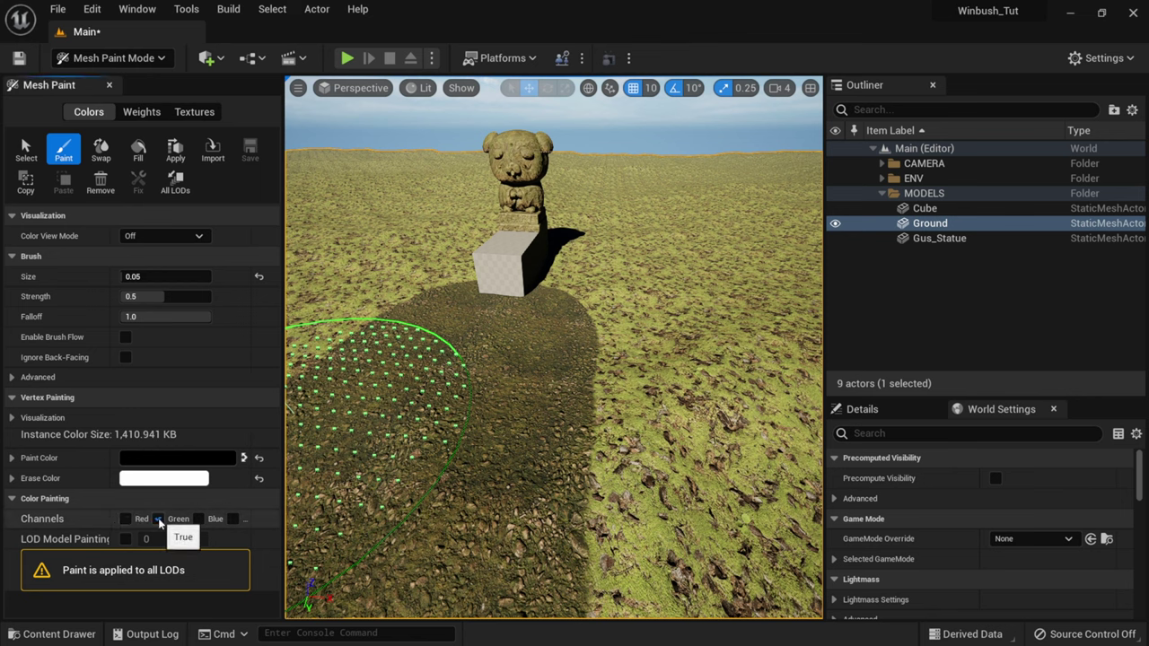
click(167, 277)
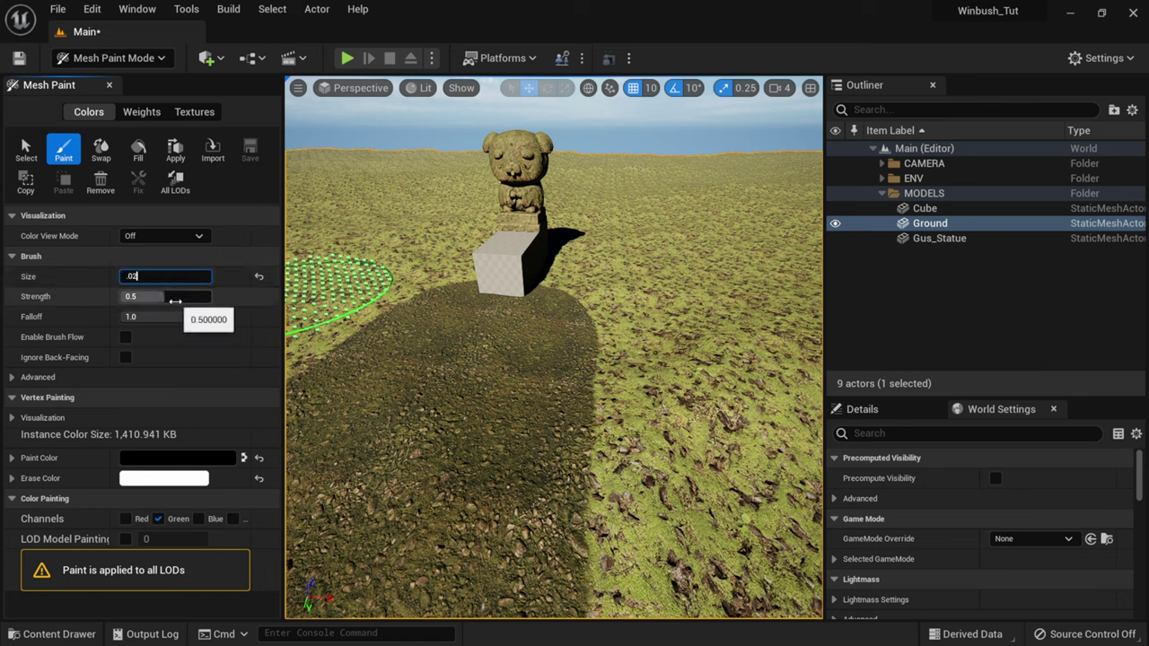
key(Return)
mouse_move(616, 346)
mouse_down()
mouse_move(564, 288)
mouse_move(603, 353)
mouse_move(615, 507)
mouse_up()
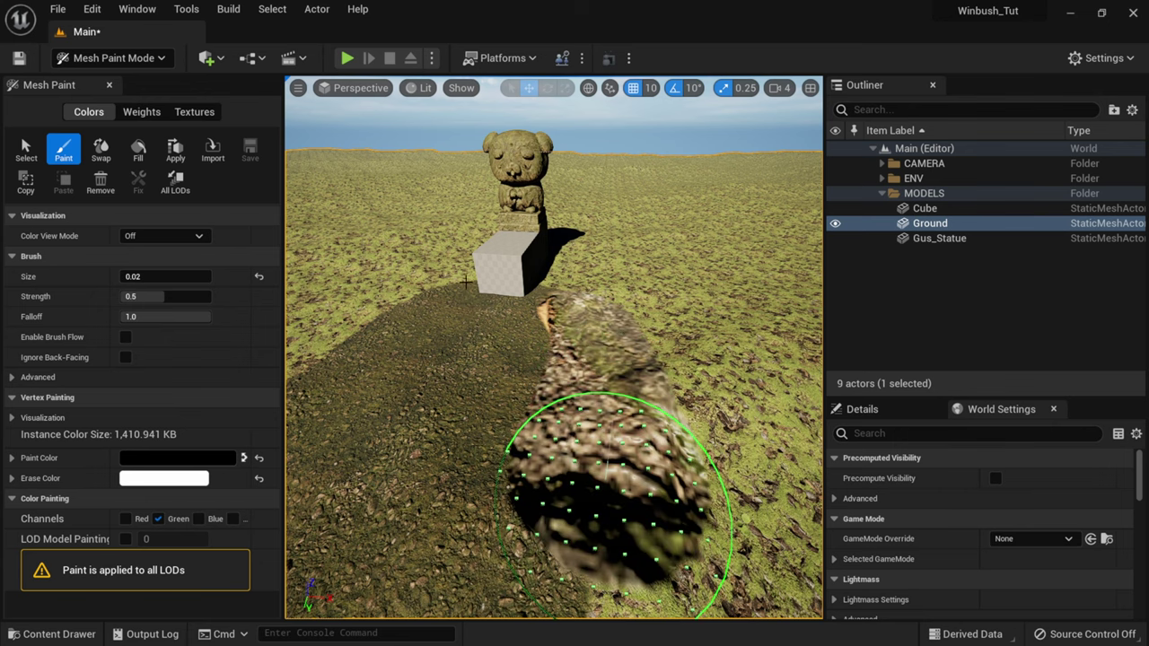
mouse_move(413, 295)
mouse_down()
mouse_move(333, 303)
mouse_move(310, 332)
mouse_move(411, 295)
mouse_move(543, 292)
mouse_move(607, 362)
mouse_up()
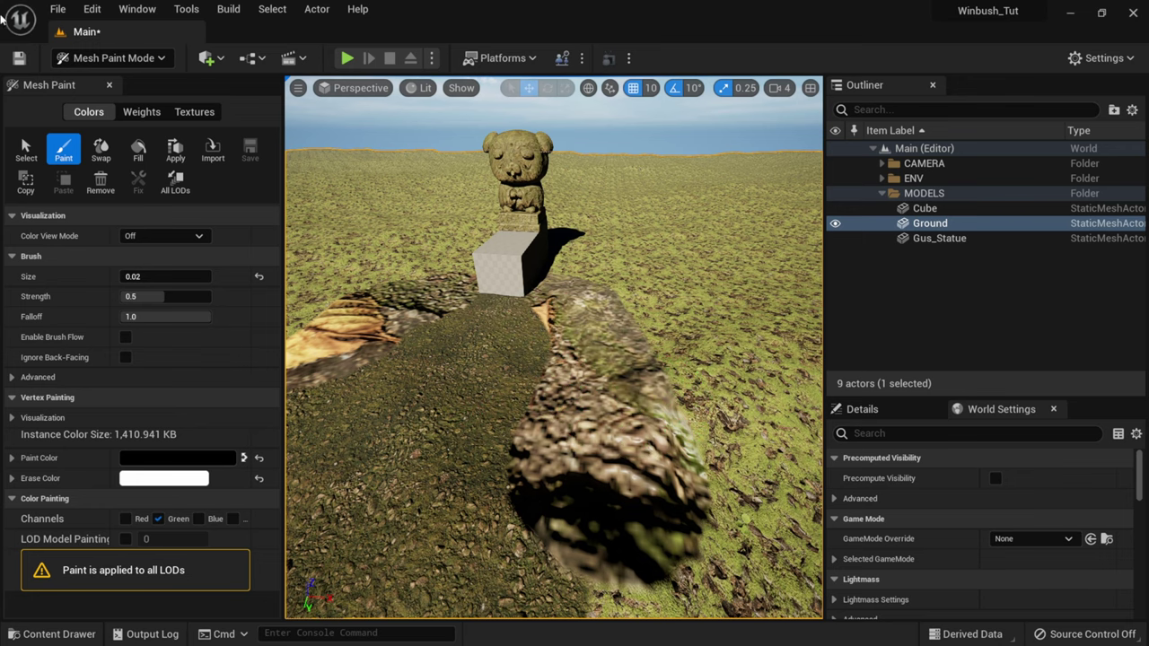
click(112, 57)
click(105, 81)
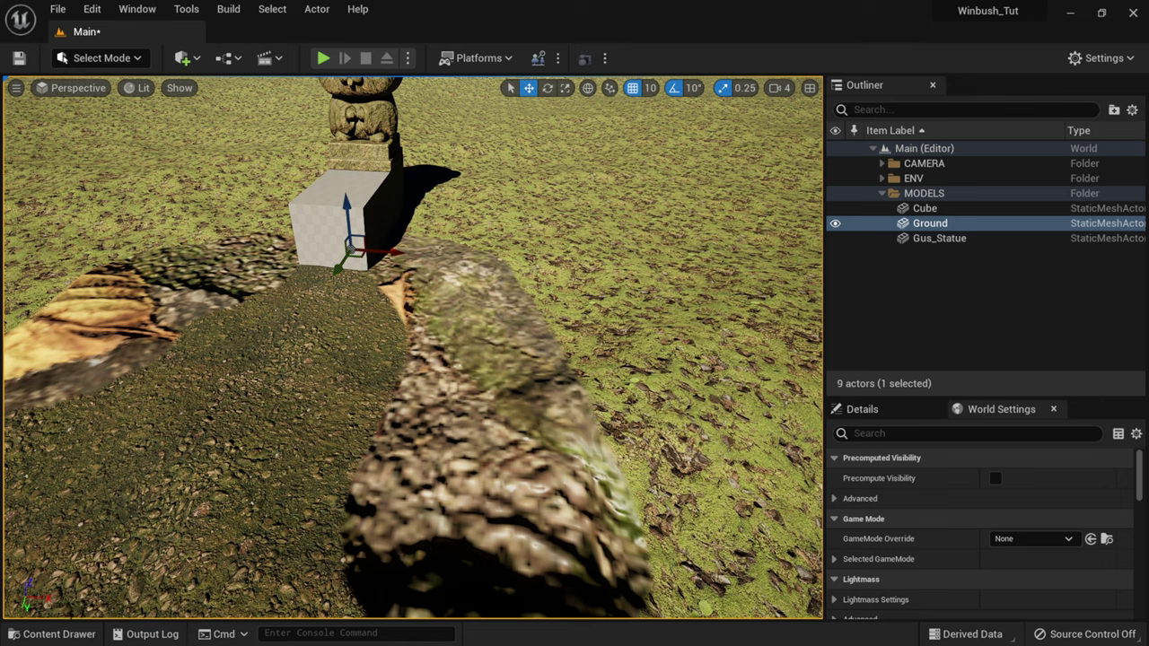
Open the BlendMaterial instance for editing and place its window beside the painted path
click(54, 634)
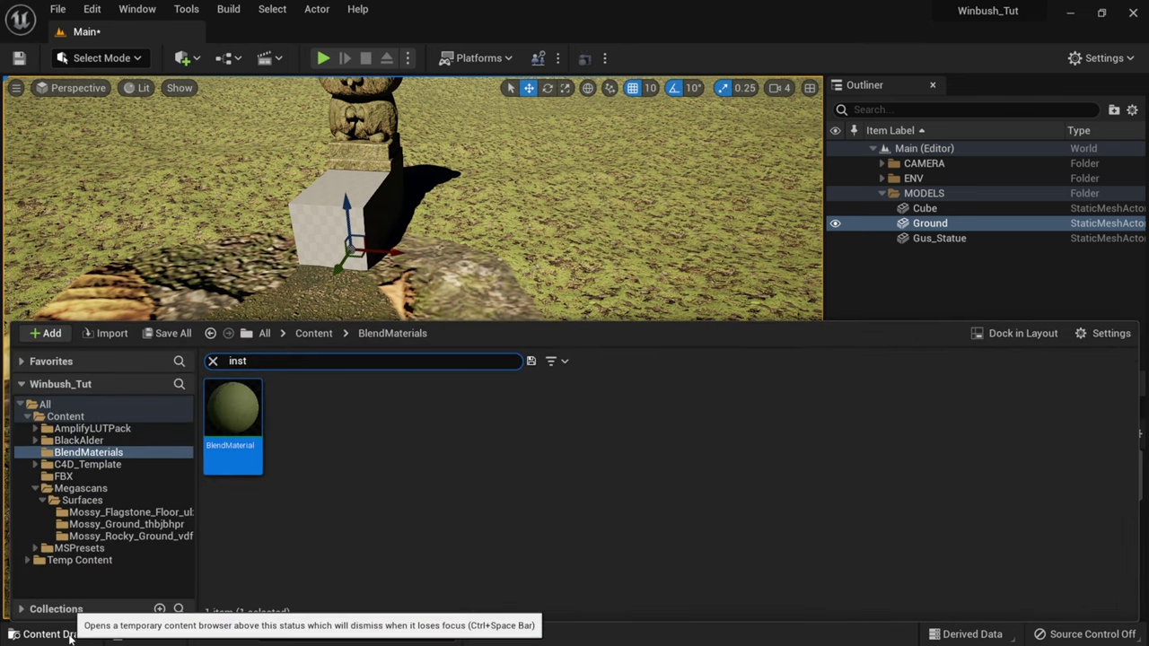
double_click(233, 413)
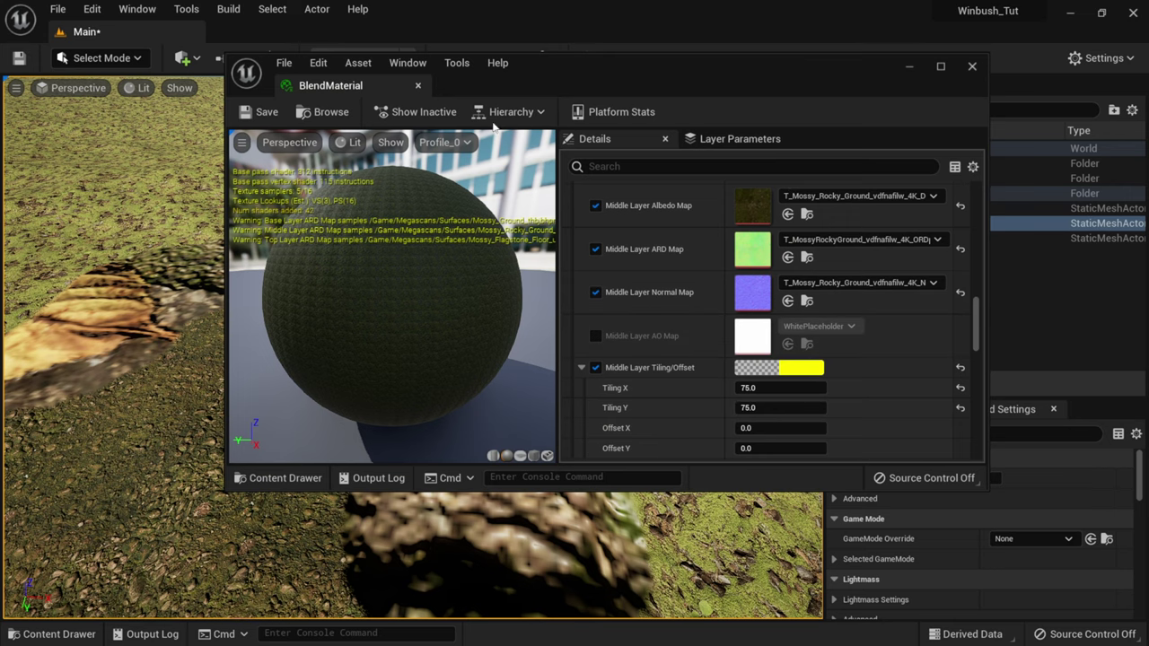
drag(558, 61, 734, 75)
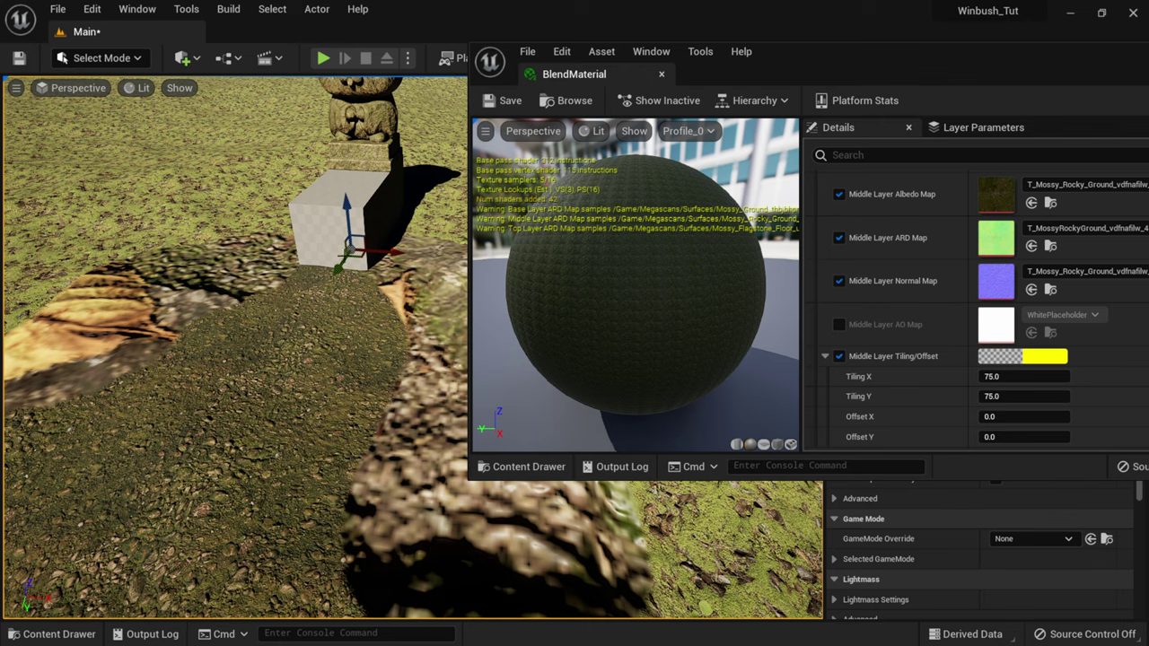
drag(868, 81, 708, 64)
Enable the Top Layer Tiling/Offset override in BlendMaterial and set Tiling X and Tiling Y to 75
scroll(723, 279, down, 10)
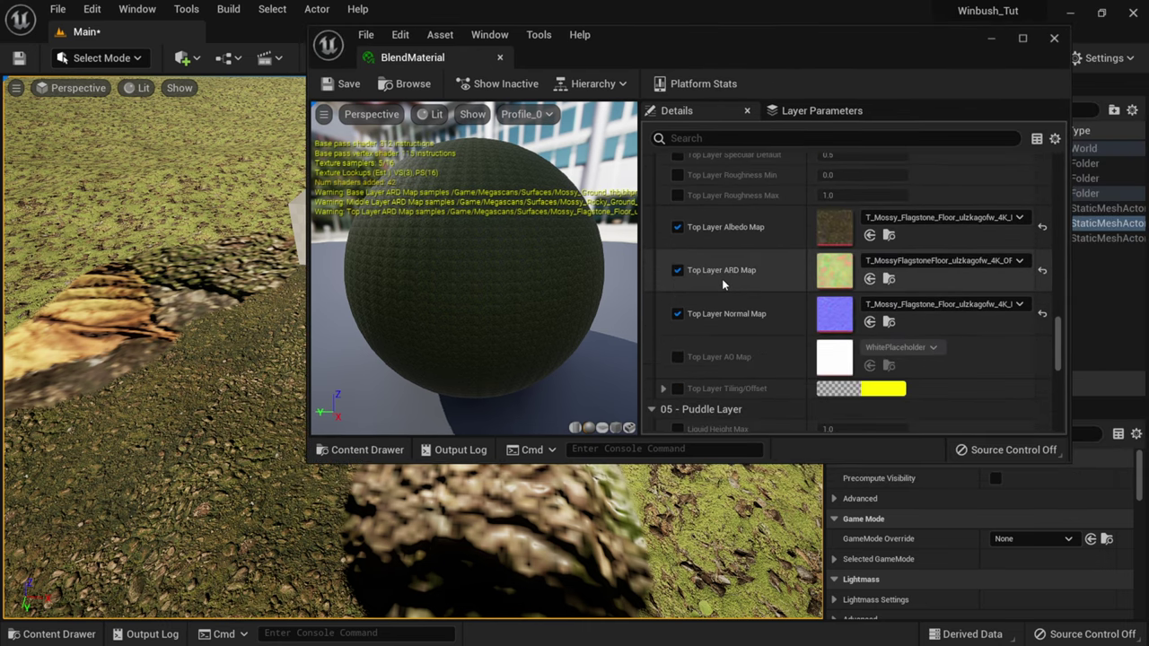
scroll(721, 278, down, 3)
scroll(721, 279, up, 10)
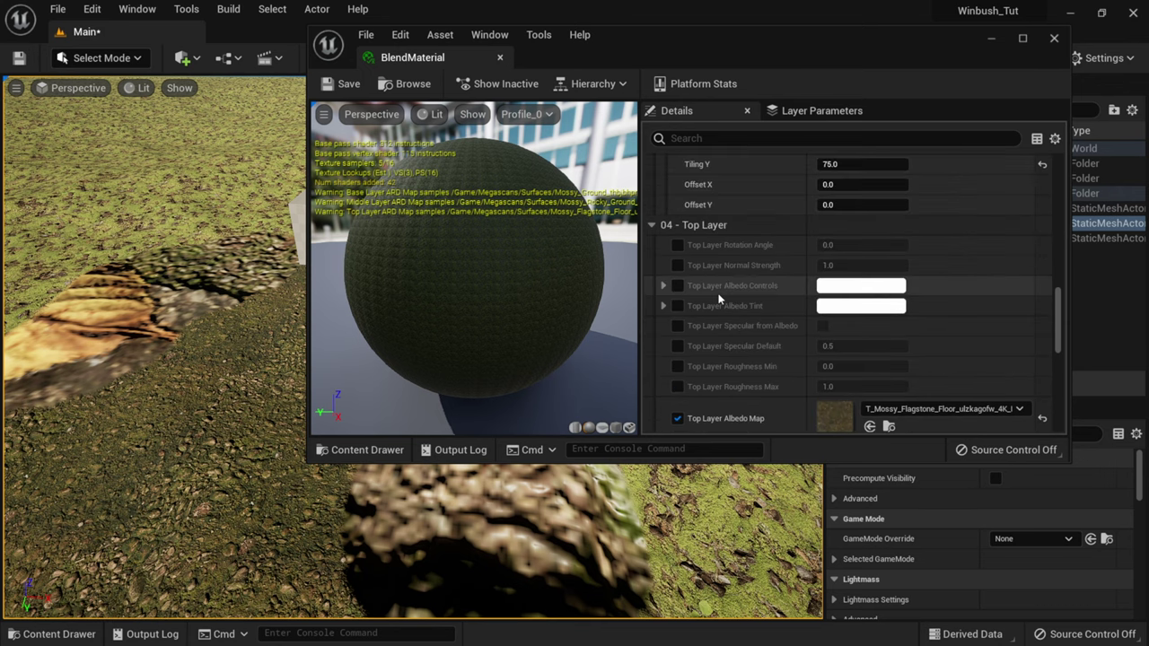
scroll(698, 255, down, 5)
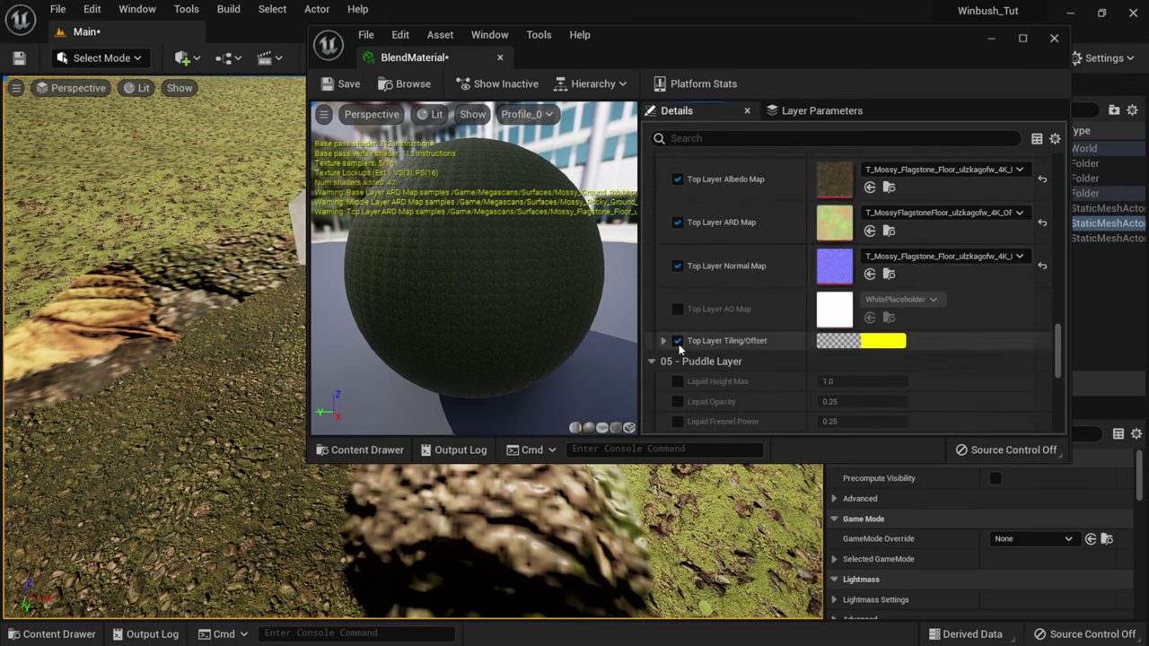
click(664, 341)
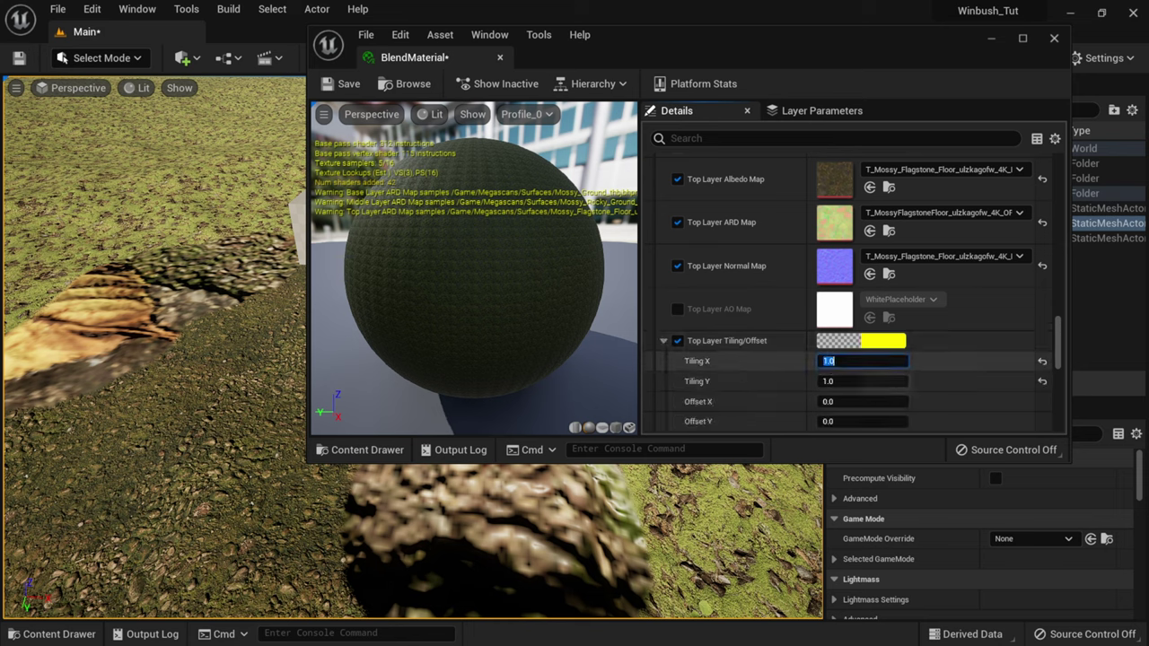
text(75)
key(Tab)
text(75)
key(Return)
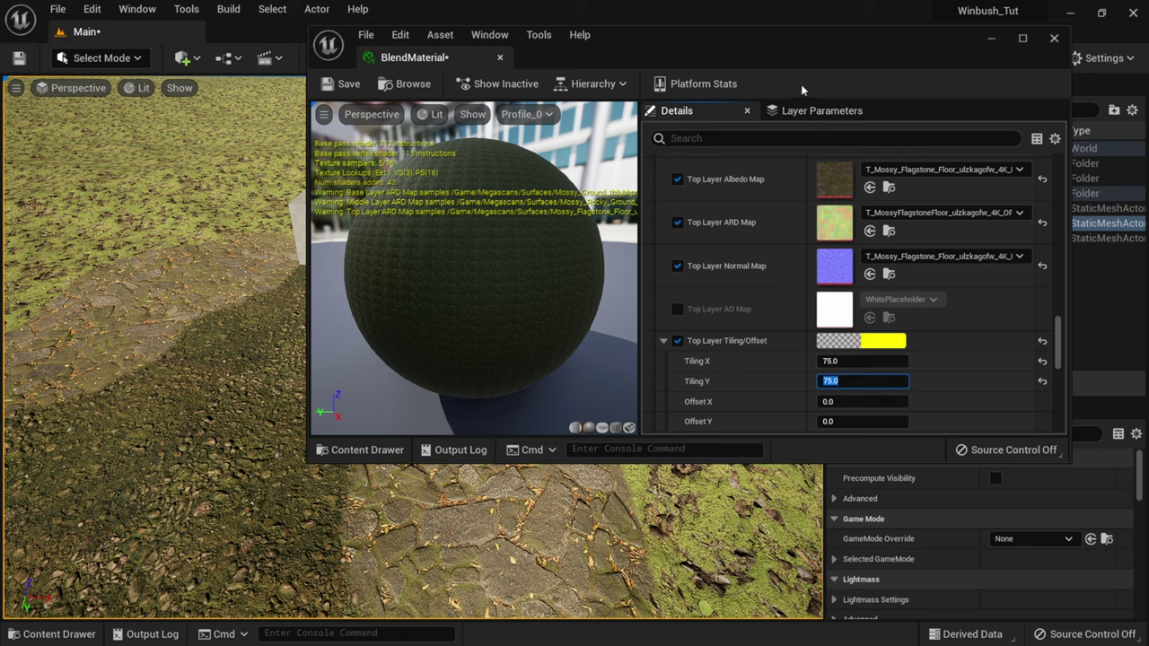
Go to the material's Blend Controls and shrink the editor window so the painted path stays in view
drag(1067, 341, 1071, 190)
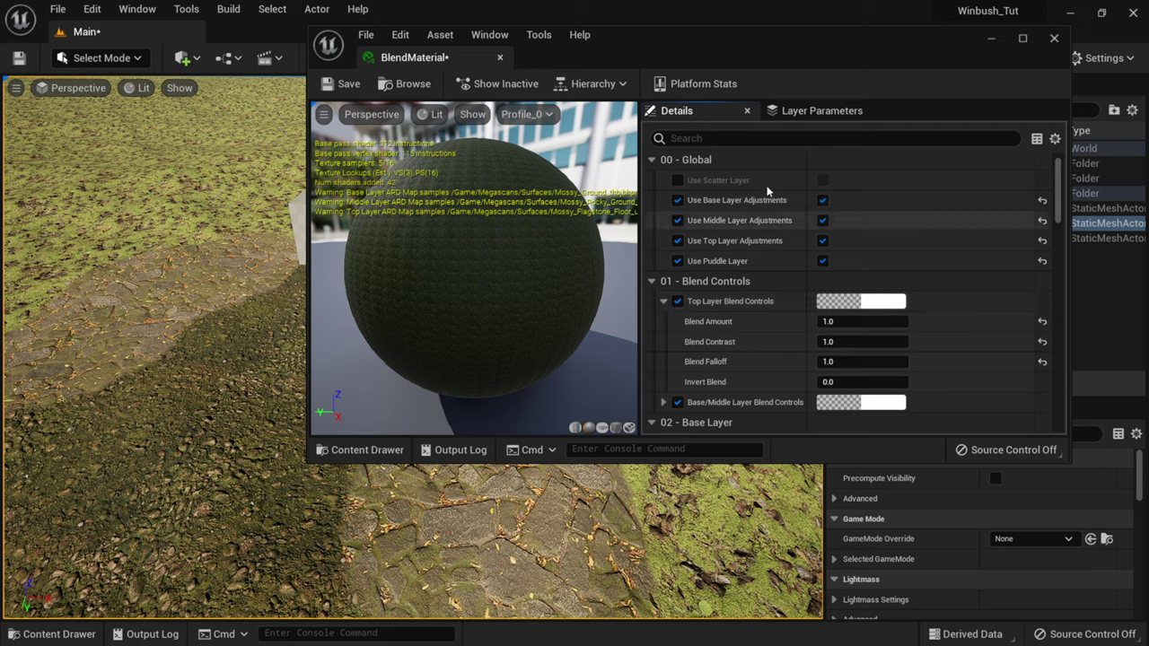
drag(802, 60, 901, 48)
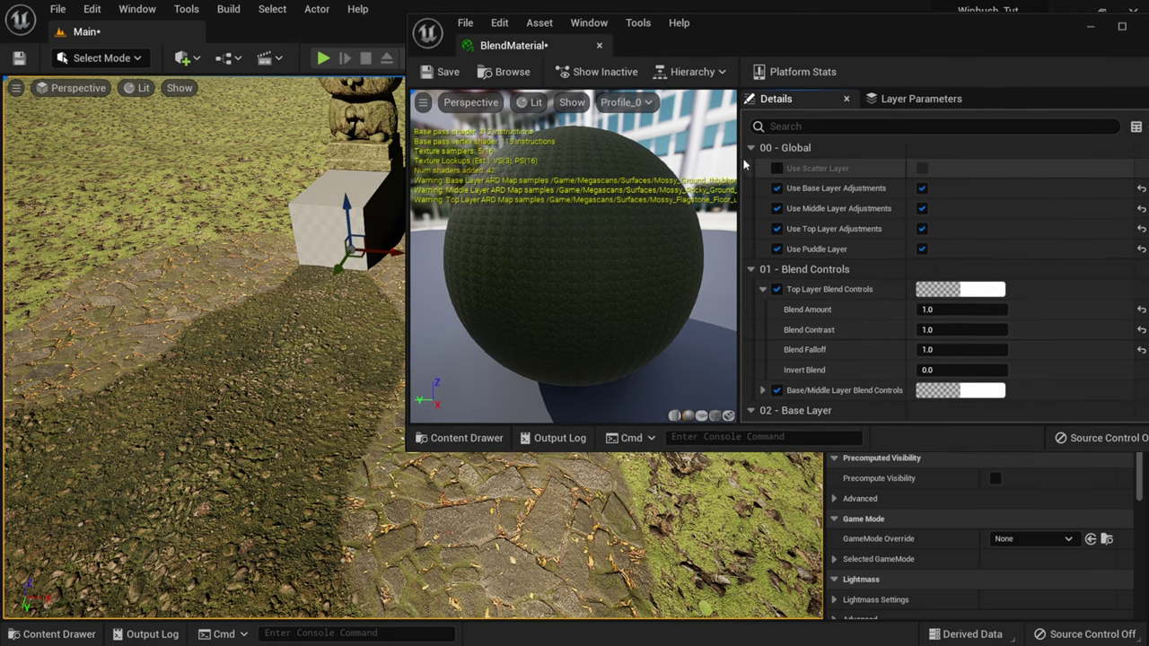
drag(738, 161, 648, 161)
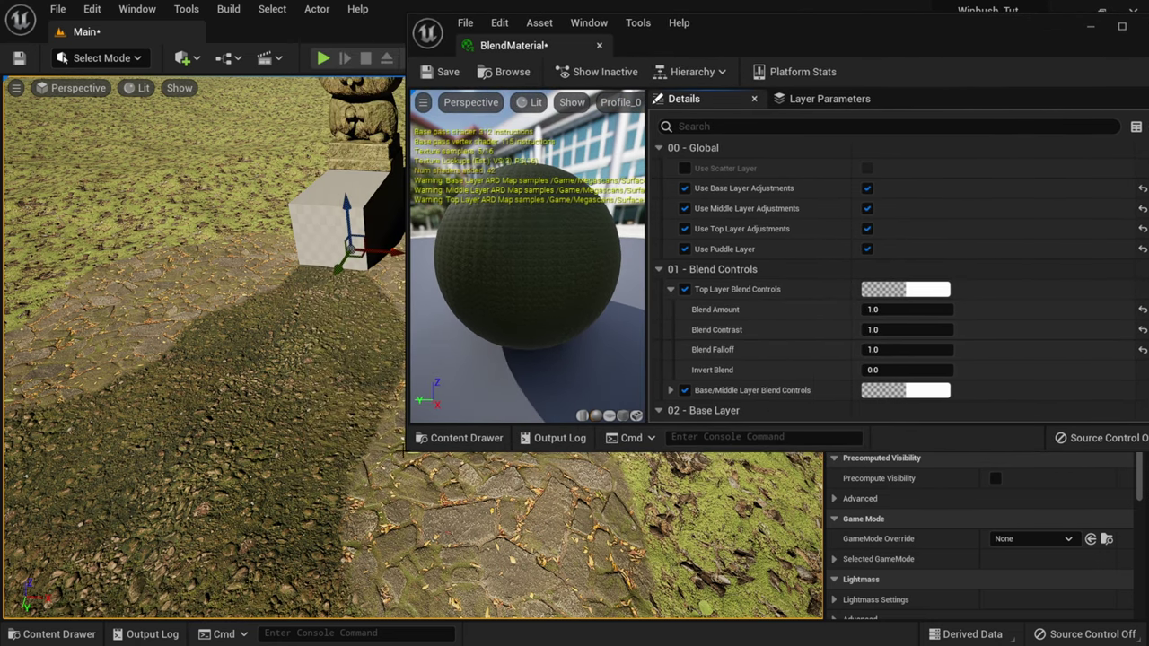
drag(407, 450, 563, 476)
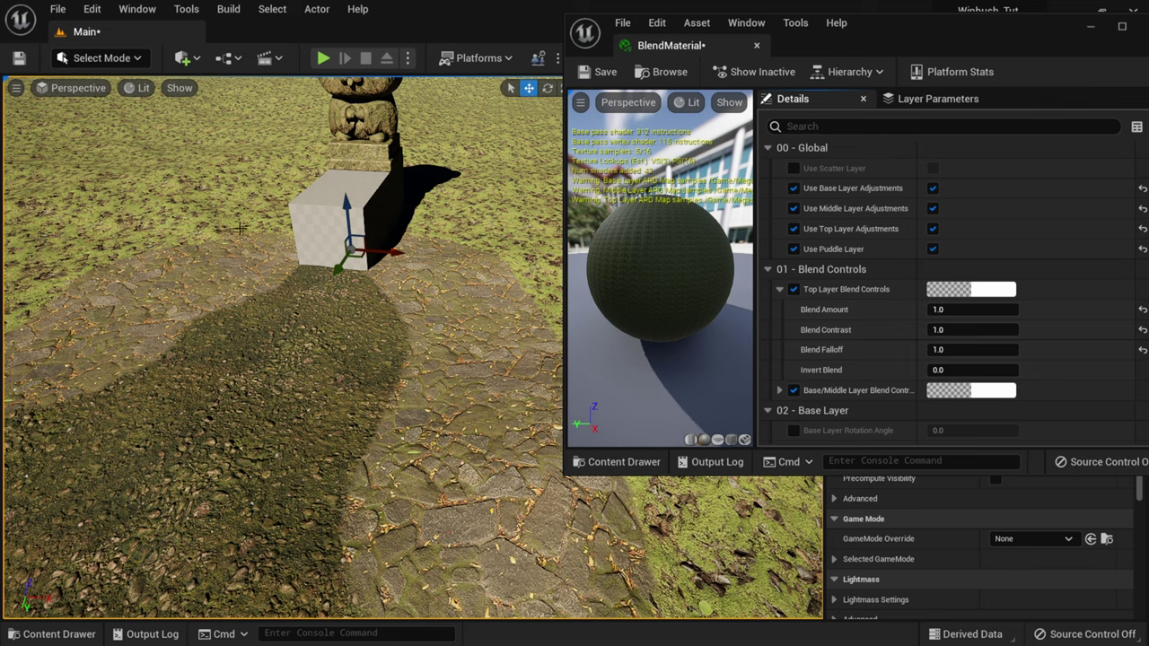
Try Top Layer Blend Amounts of 50, 25, 5, 2 and 1.5, and settle on 1.85
click(949, 310)
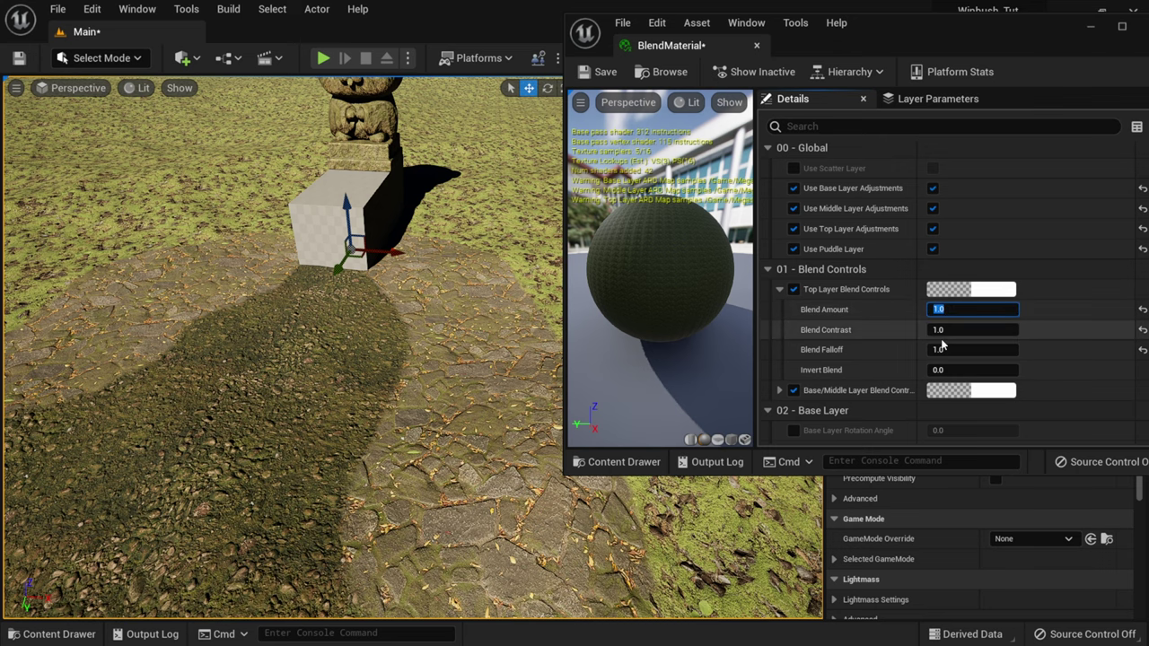
text(50)
key(Return)
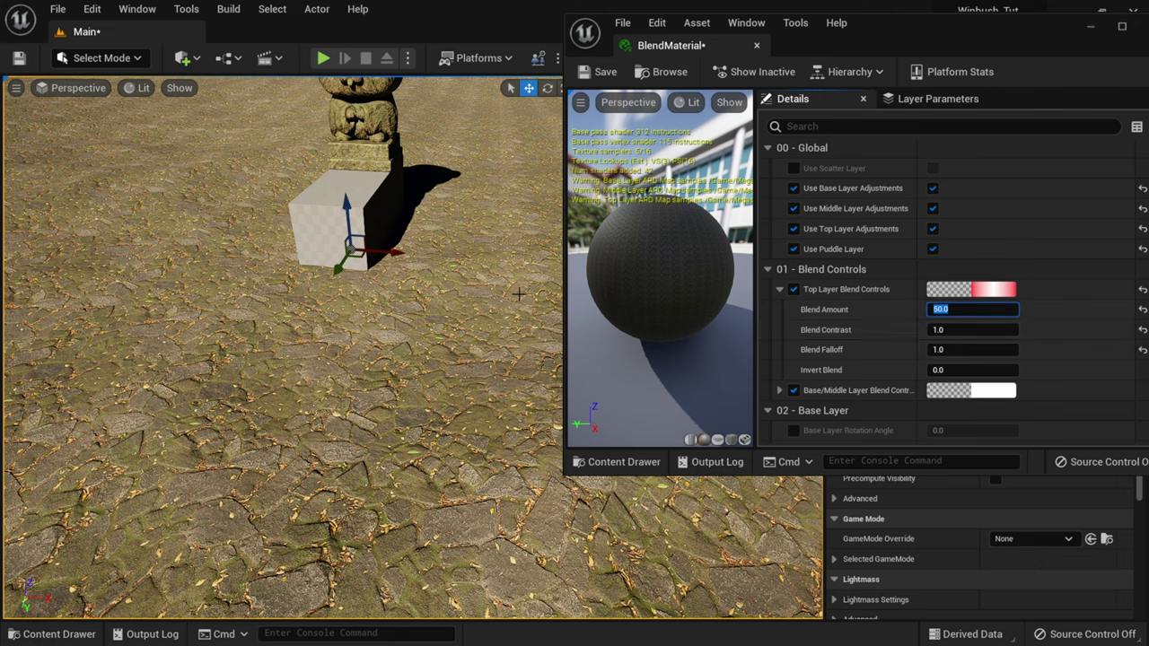
text(25)
key(Return)
text(5)
key(Return)
text(2)
key(Return)
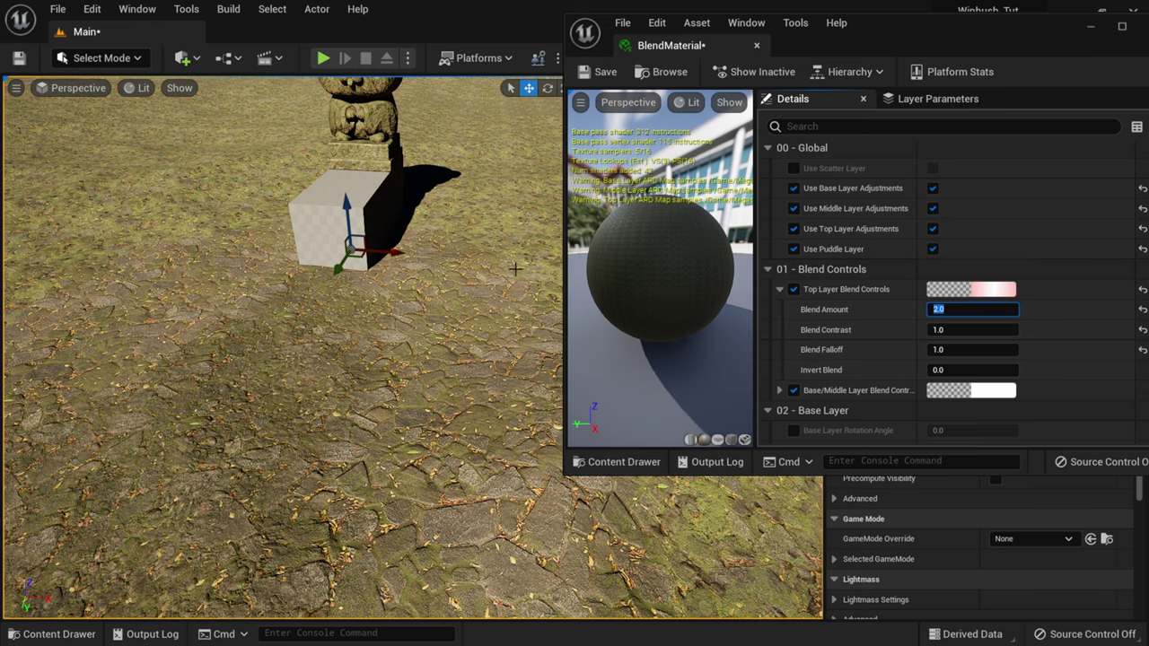
text(1.5)
key(Return)
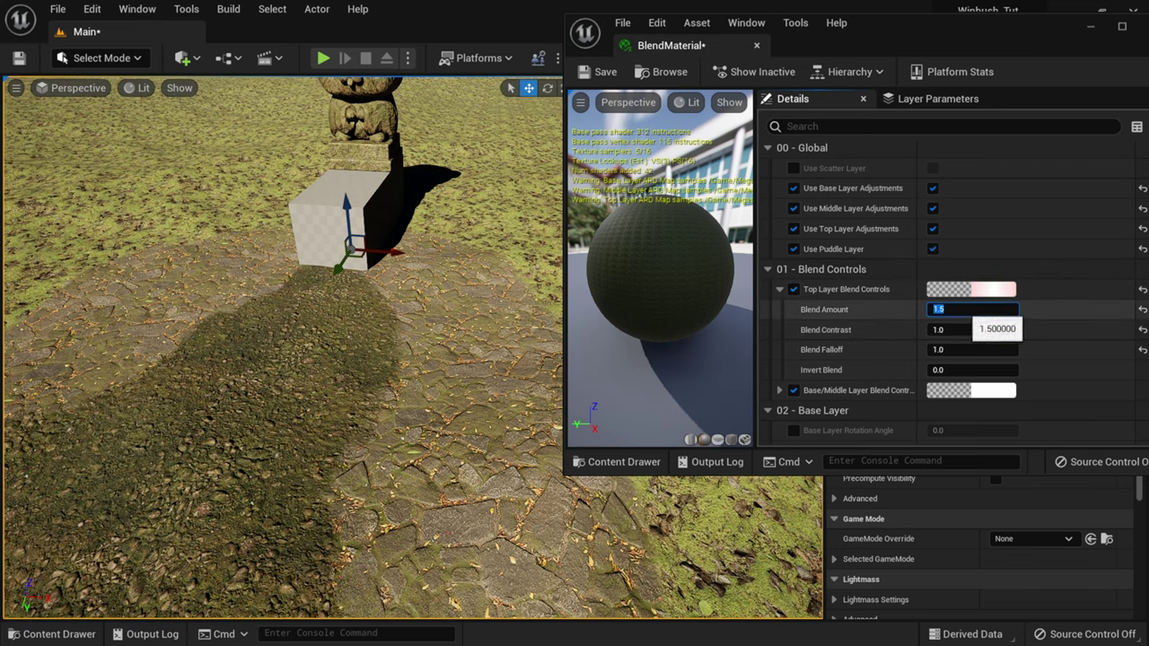
text(1.85)
key(Return)
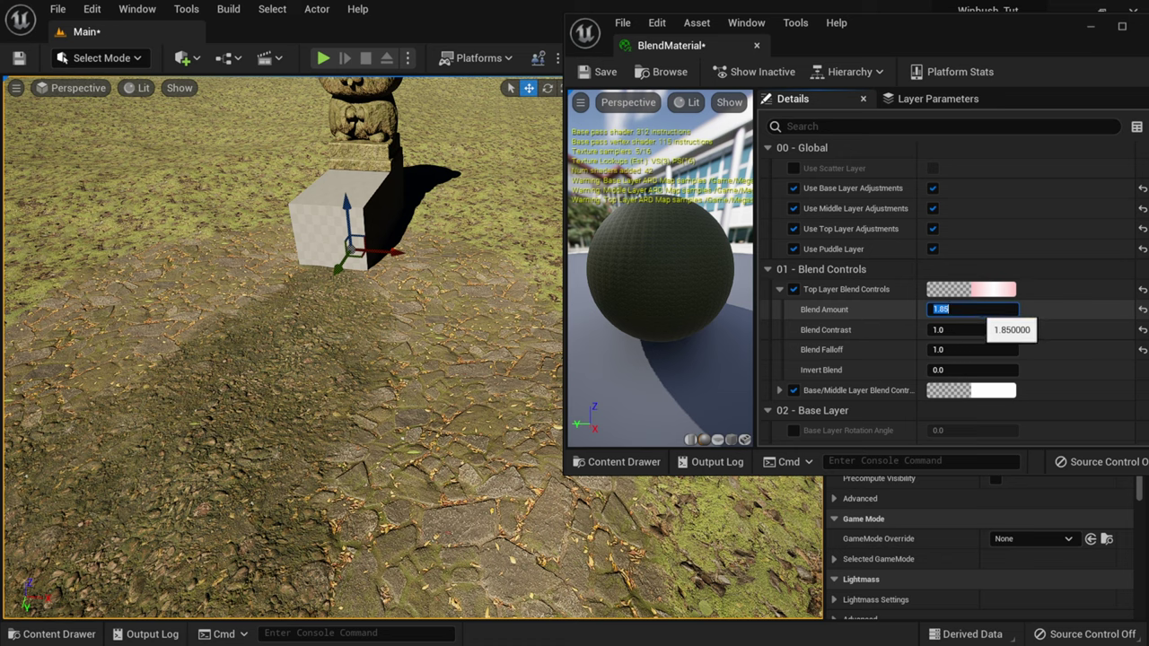
Expand the Base/Middle Layer Blend Controls, set their Blend Amount to 1.8, and check the blend on the ground
scroll(887, 370, down, 5)
scroll(760, 267, up, 3)
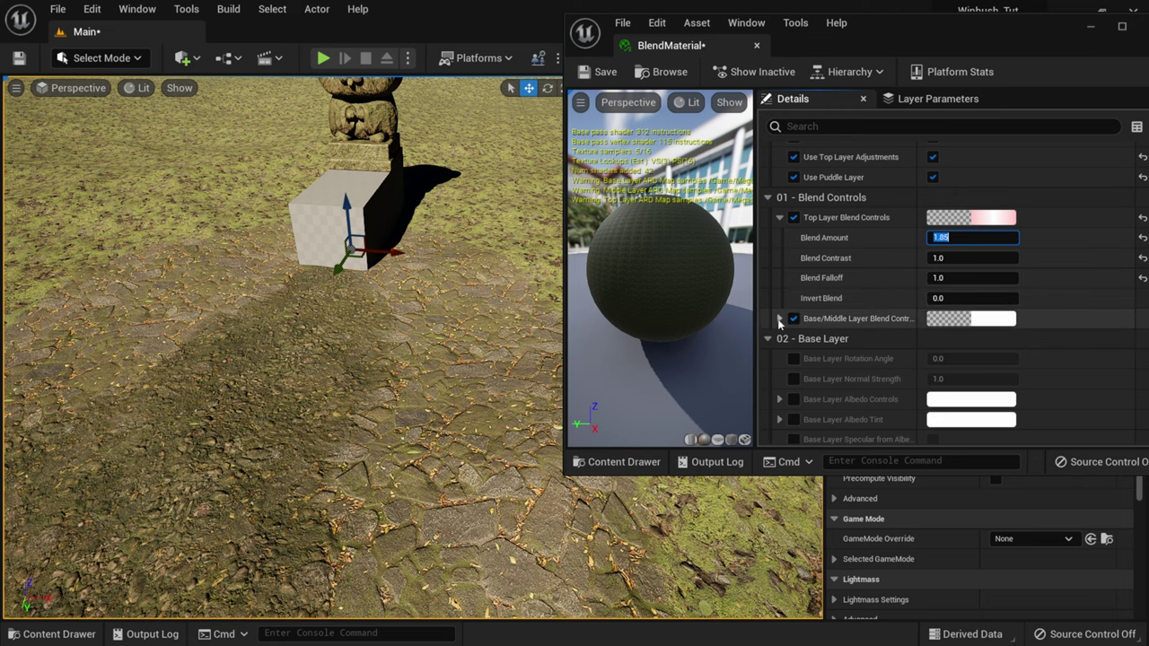
click(779, 319)
click(953, 339)
text(1)
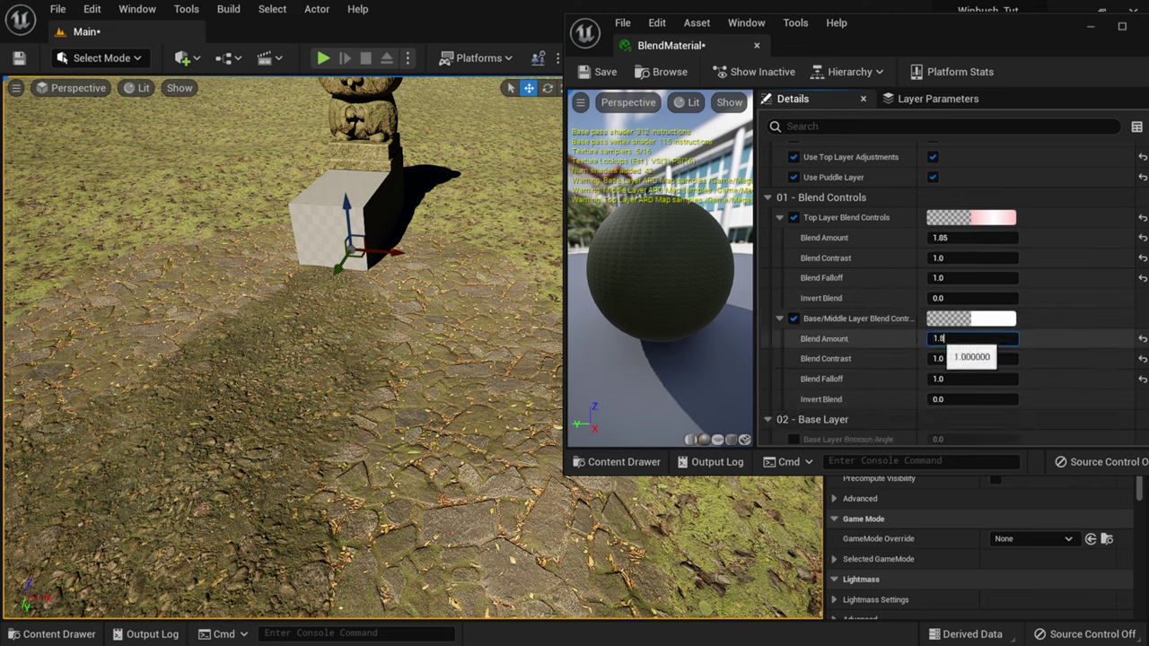
text(.8)
key(Return)
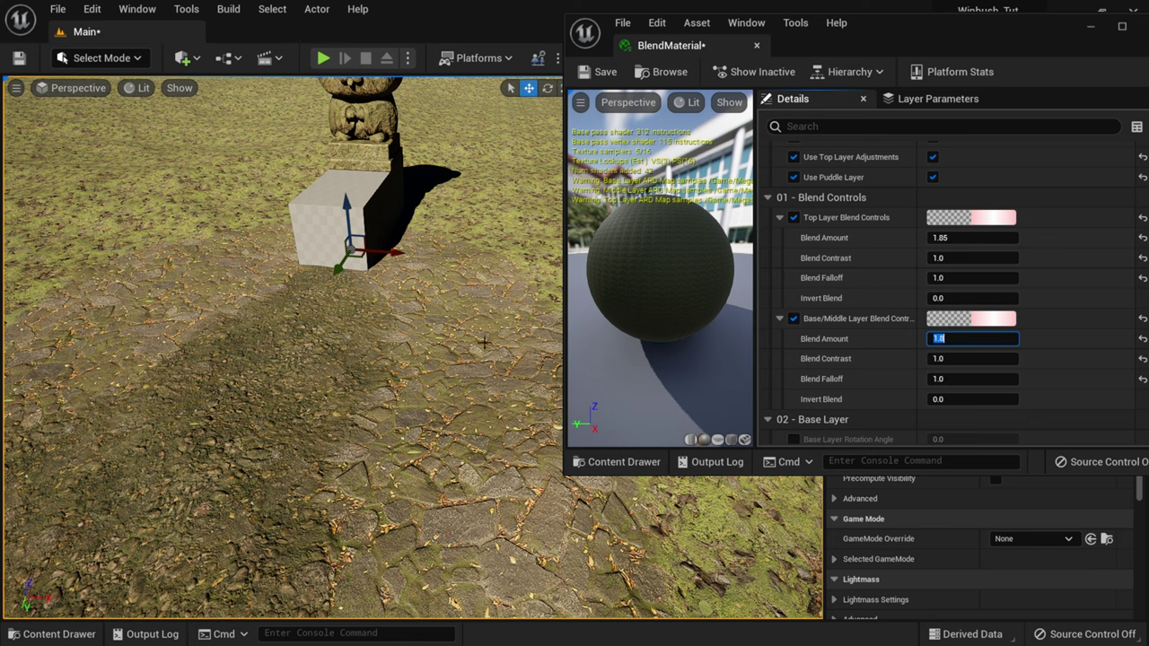
scroll(392, 363, down, 4)
scroll(392, 363, up, 4)
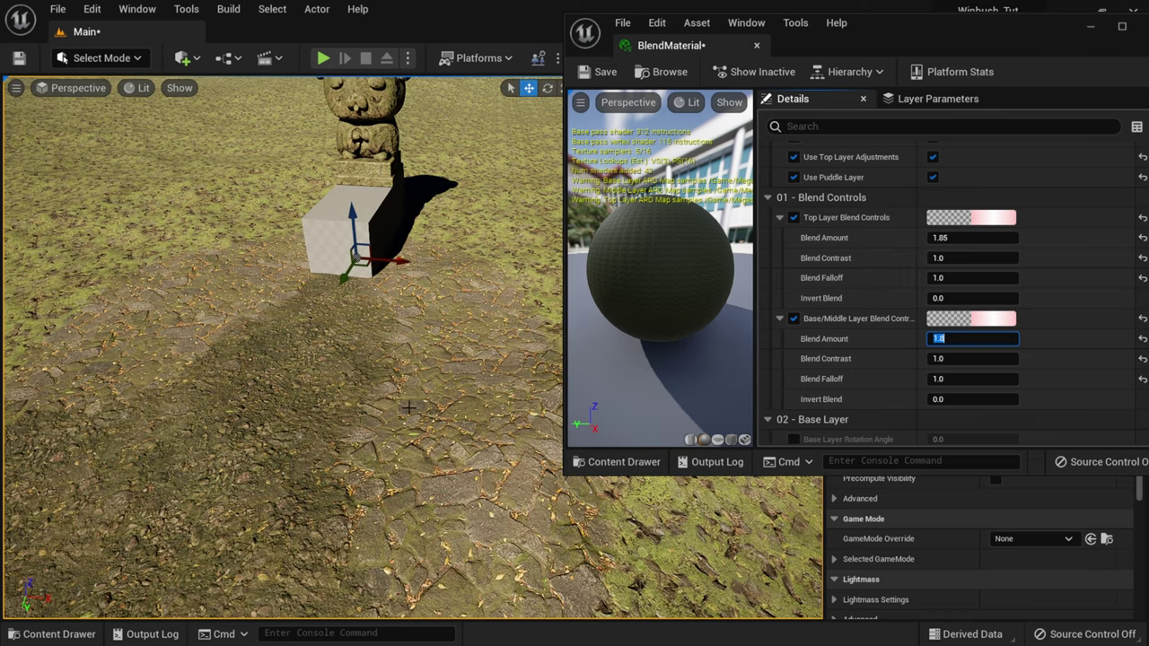
key(Return)
Try Top Layer Blend Contrast values of 5, 2, 1.5, 1.1 and 1.3, and settle on 1.2
click(972, 258)
text(5)
key(Return)
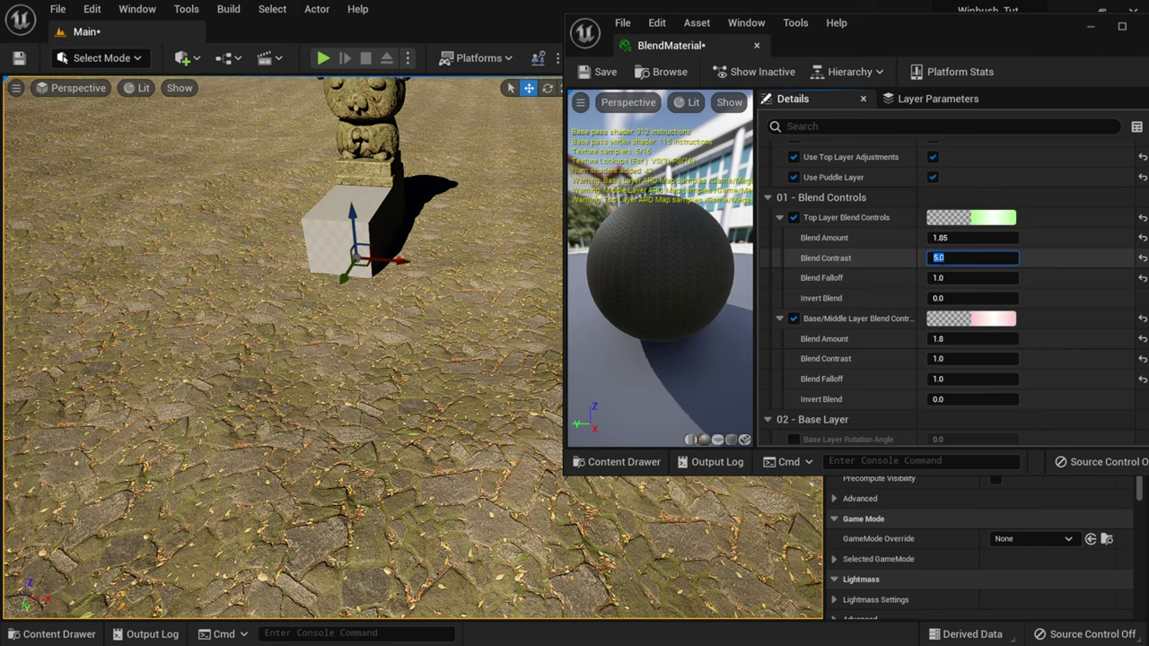
text(2)
key(Return)
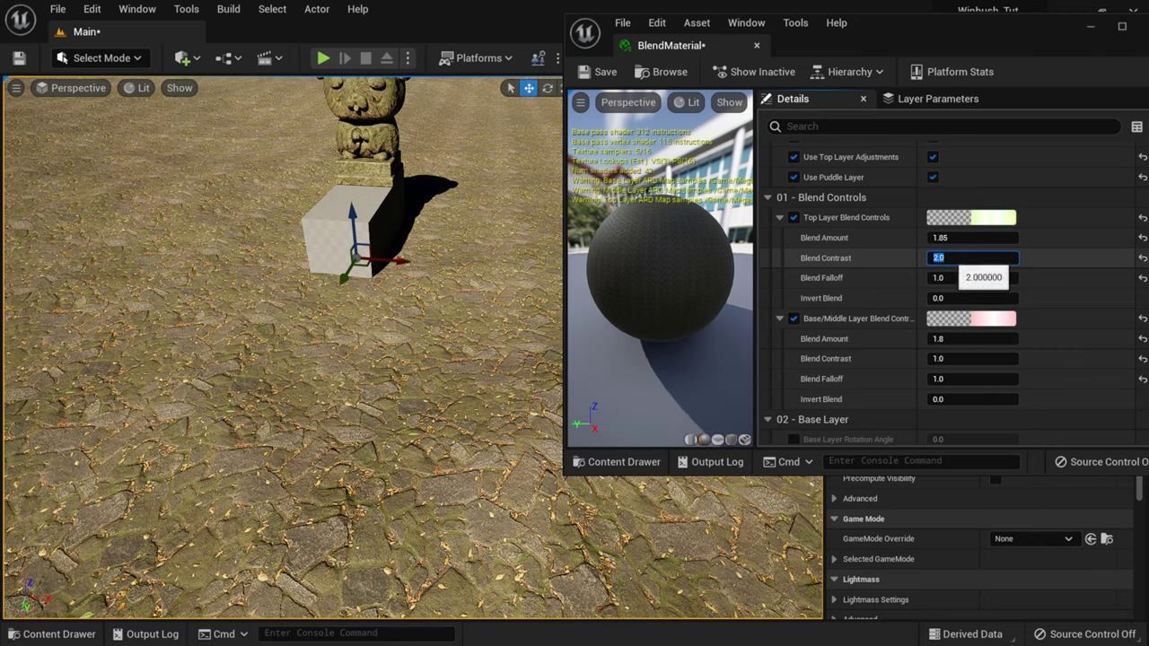
text(1.5)
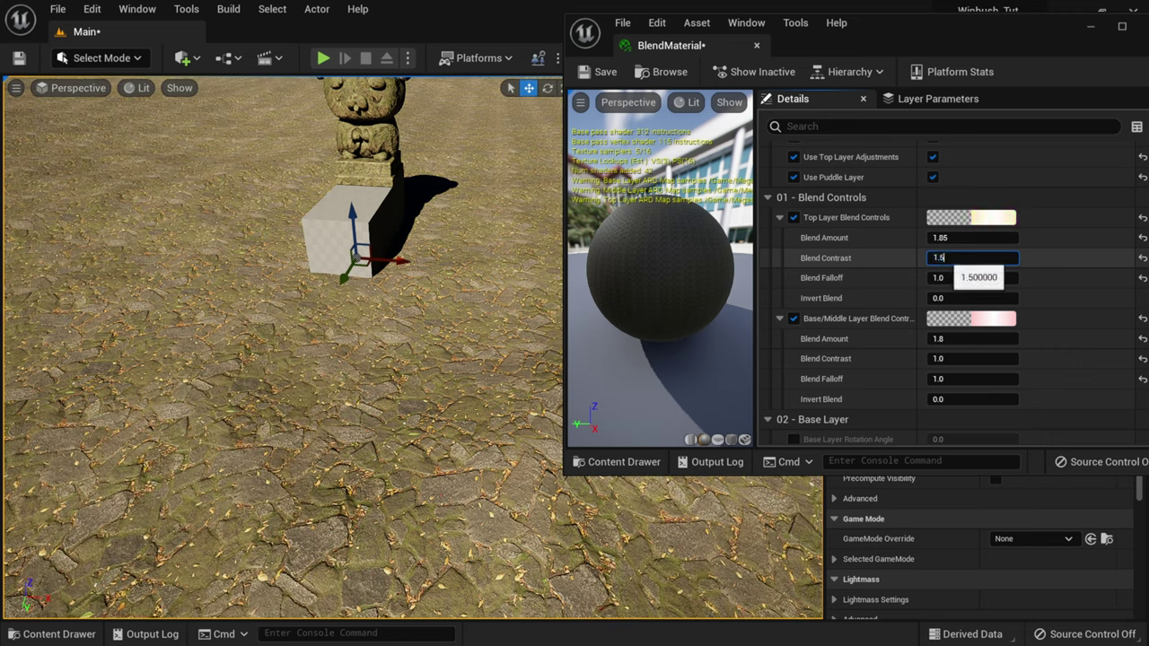
key(Return)
key(Return)
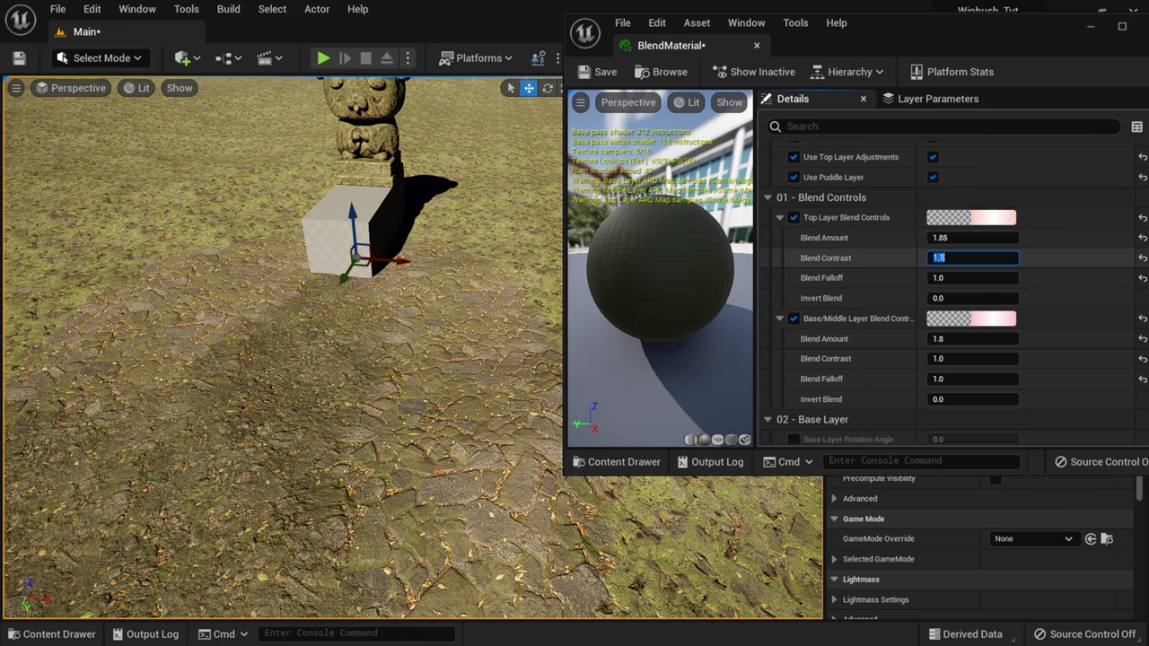
text(1.2)
key(Return)
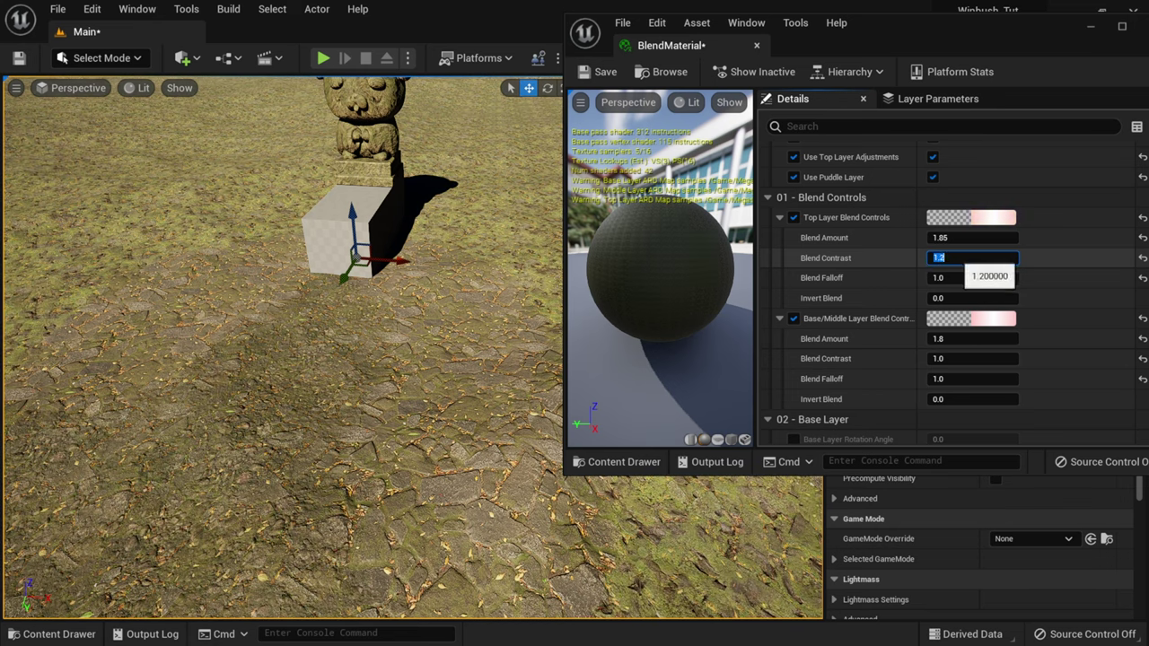
text(1.3)
key(Return)
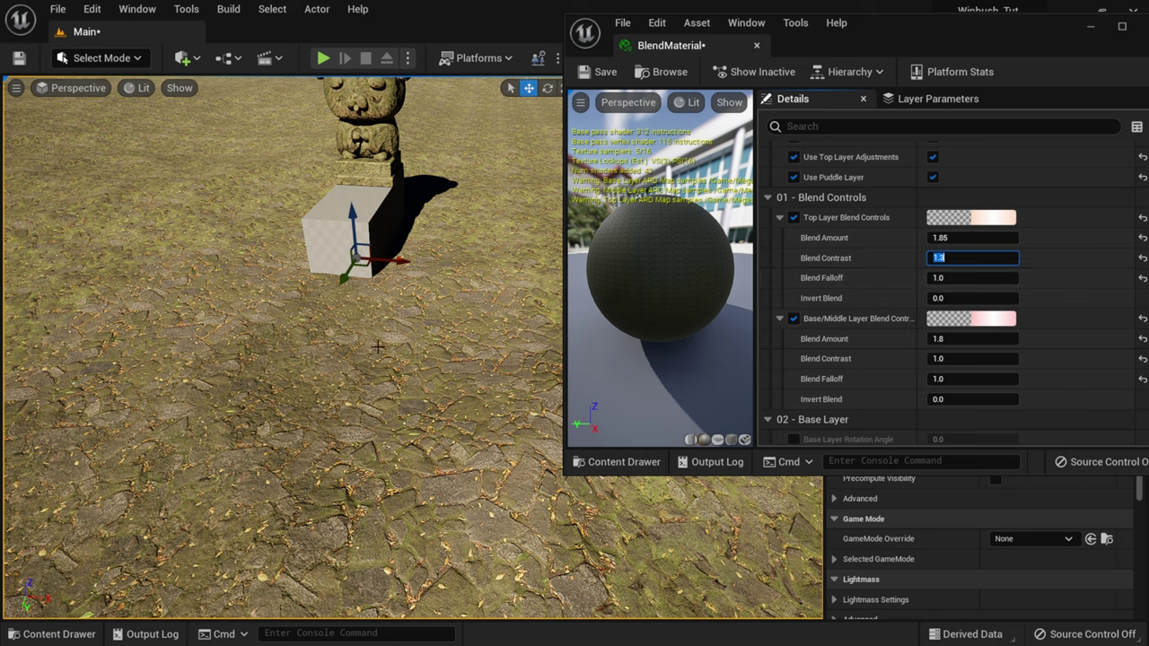
text(1.2)
key(Return)
Inspect the blended path around the statue, save BlendMaterial, and clear its editor window off the level
scroll(356, 366, down, 5)
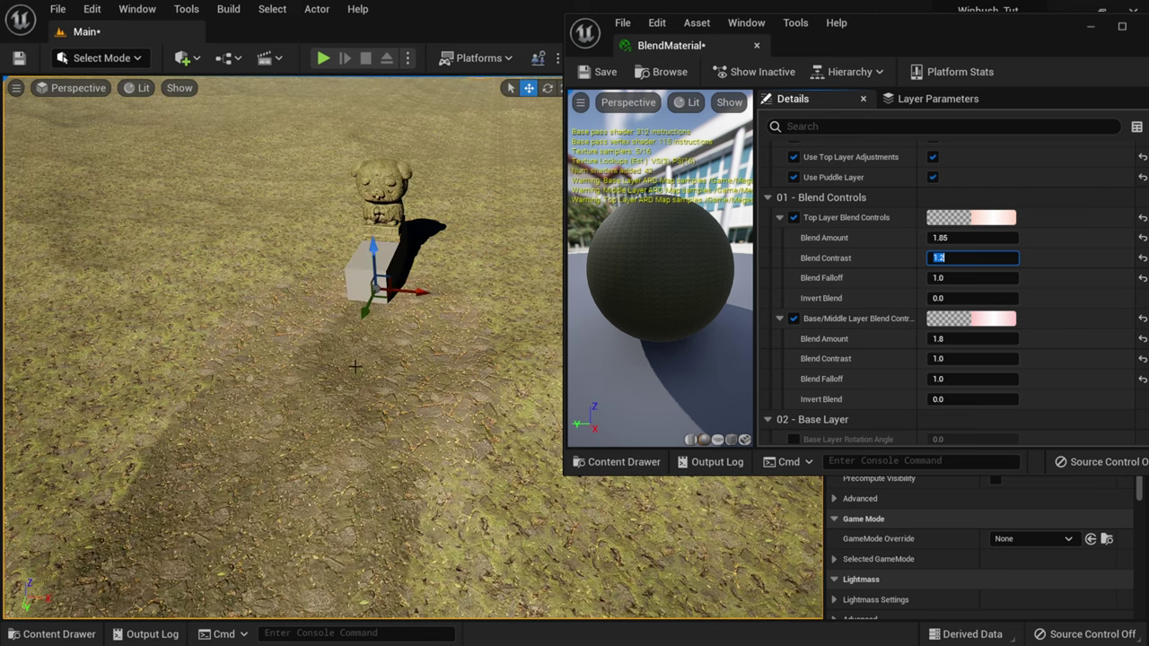
scroll(356, 366, up, 5)
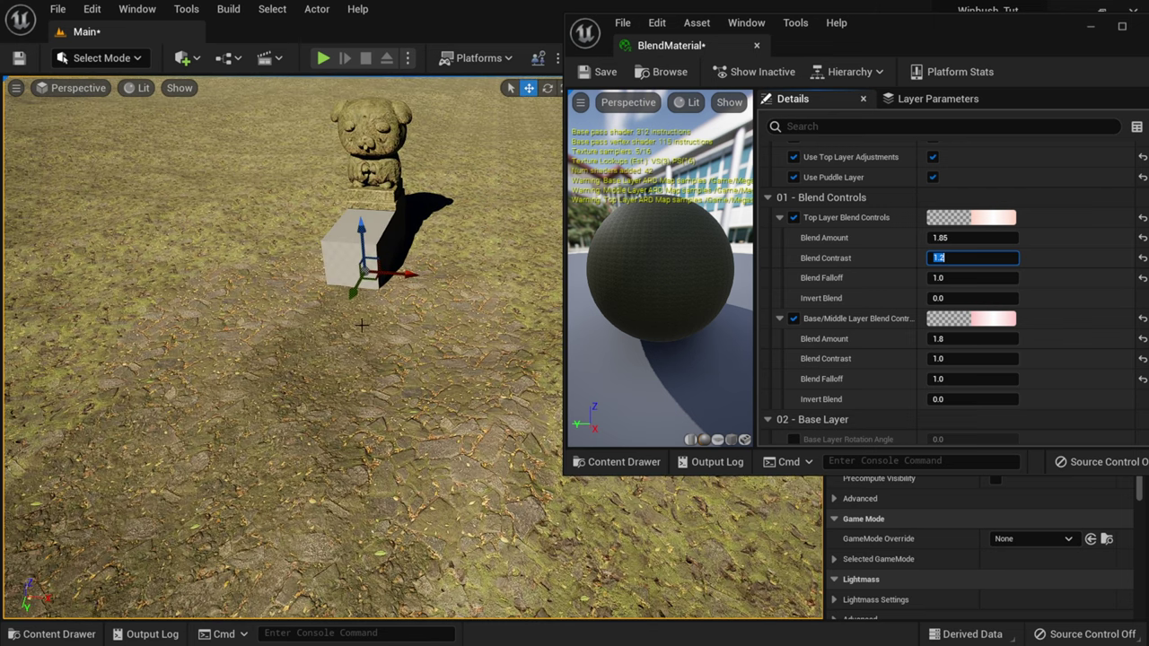
scroll(361, 325, up, 3)
click(599, 72)
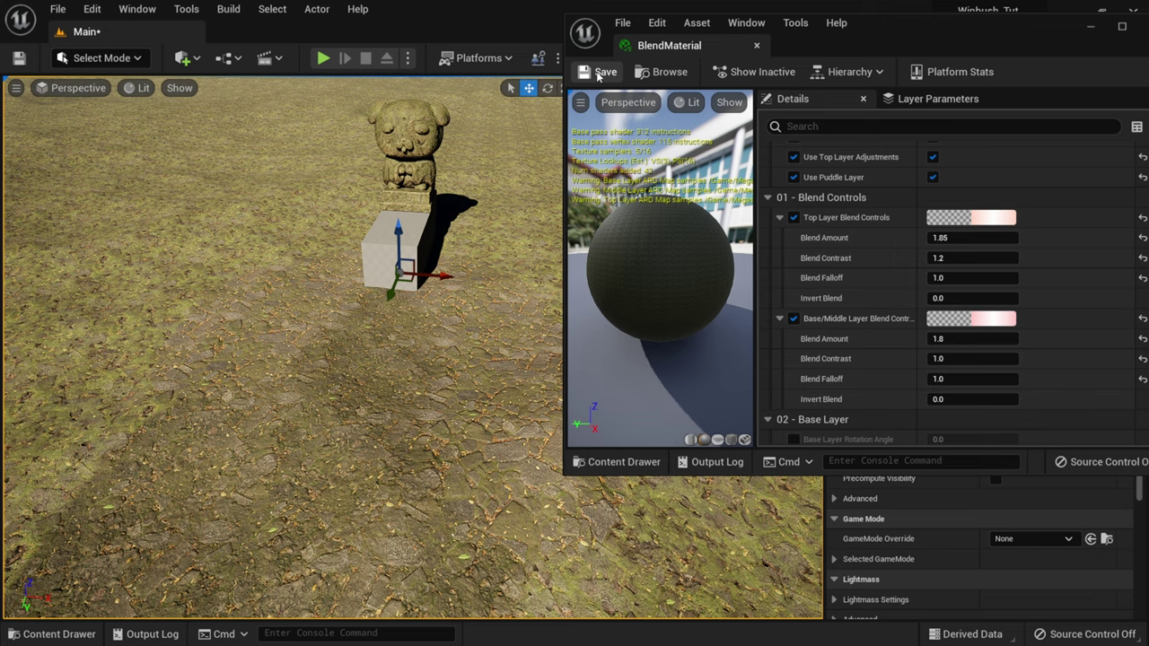
drag(1092, 38, 925, 106)
click(908, 70)
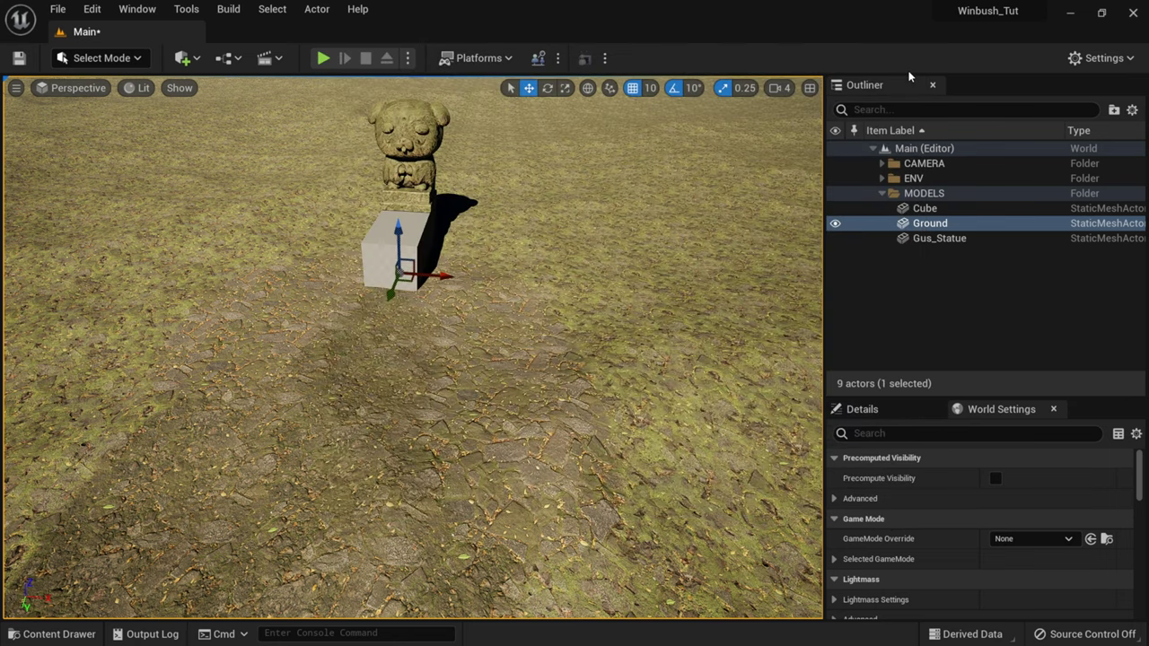
Open Quixel Bridge and browse the assets of the Hartland Quay Shore collection
click(182, 58)
click(212, 114)
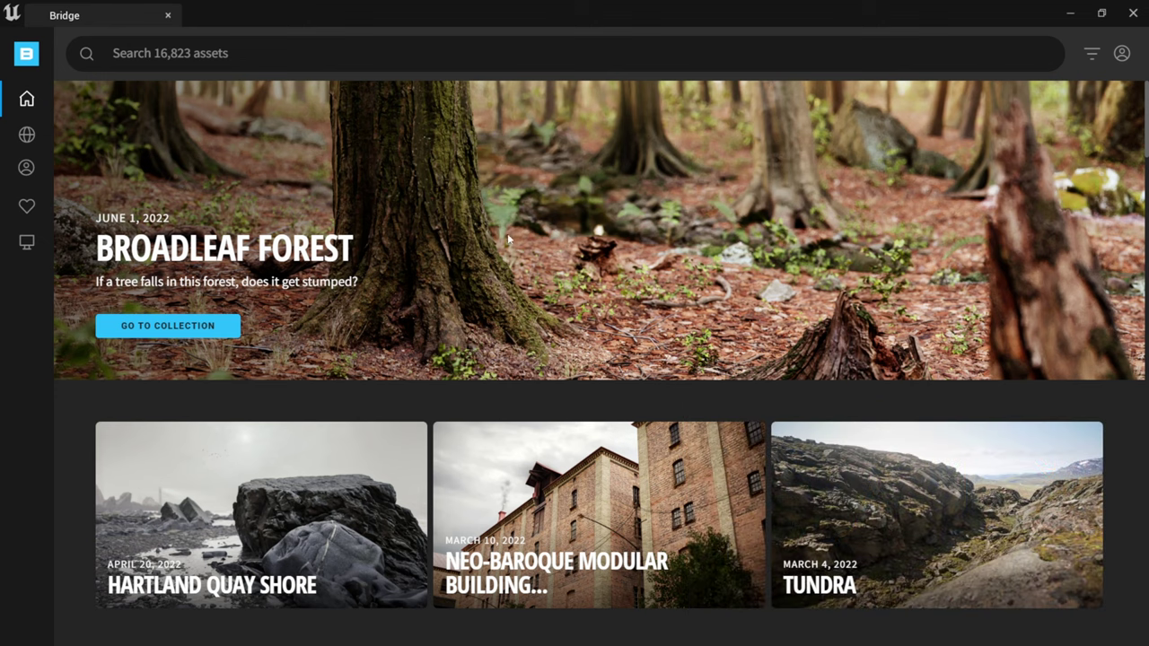
scroll(610, 232, down, 3)
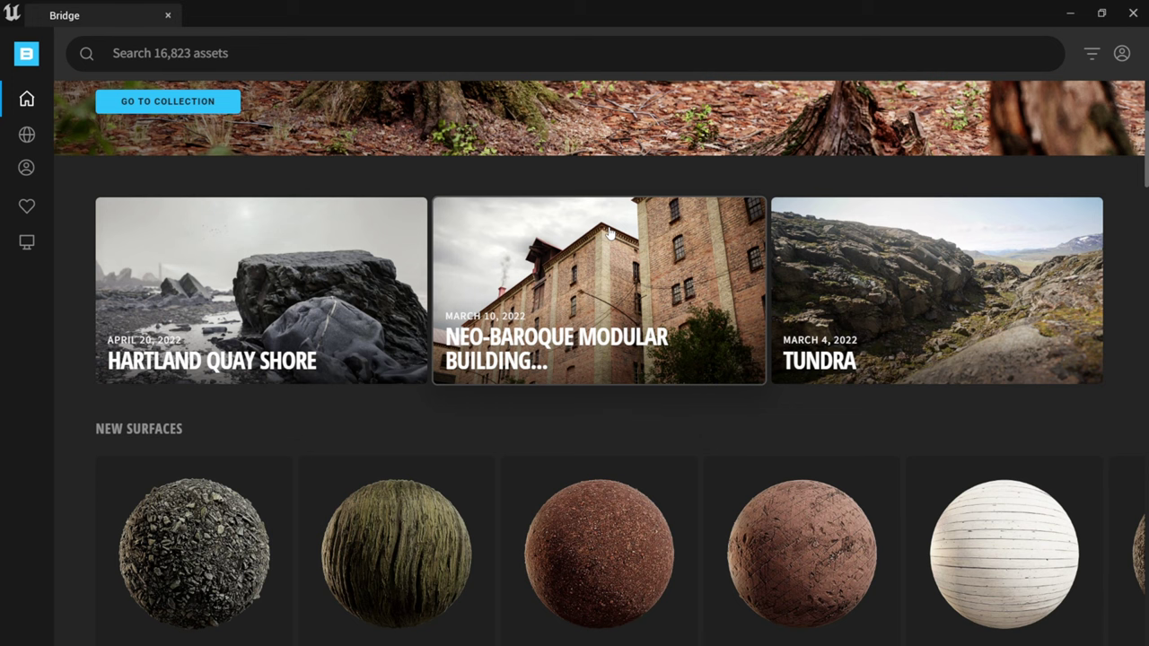
click(290, 306)
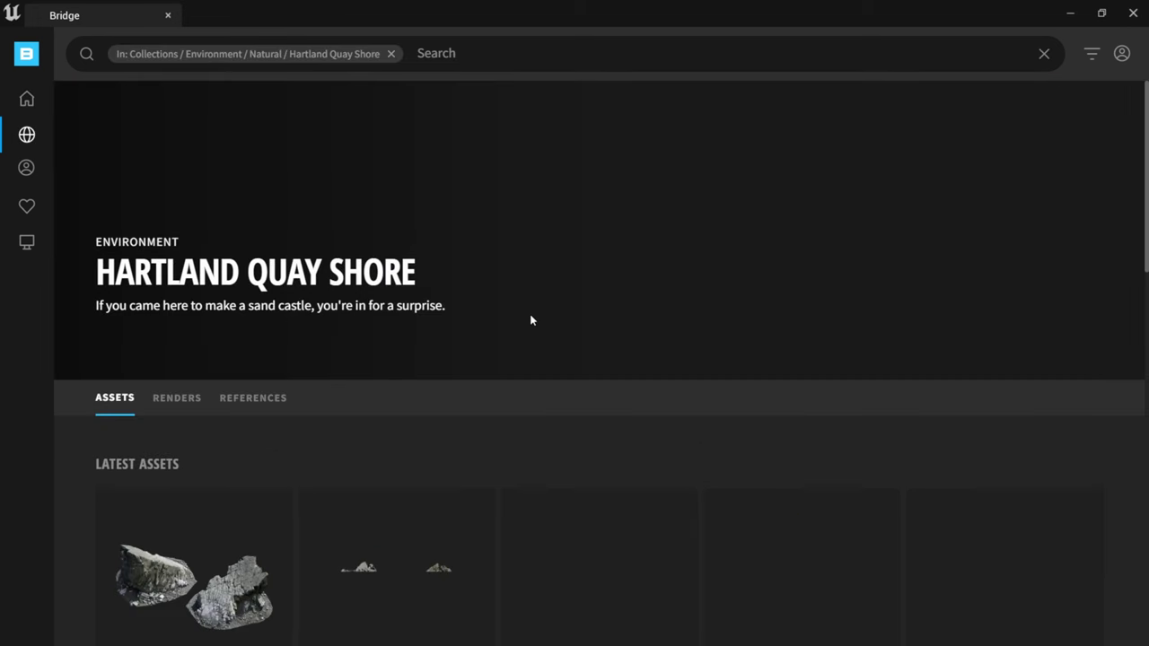
scroll(563, 359, down, 3)
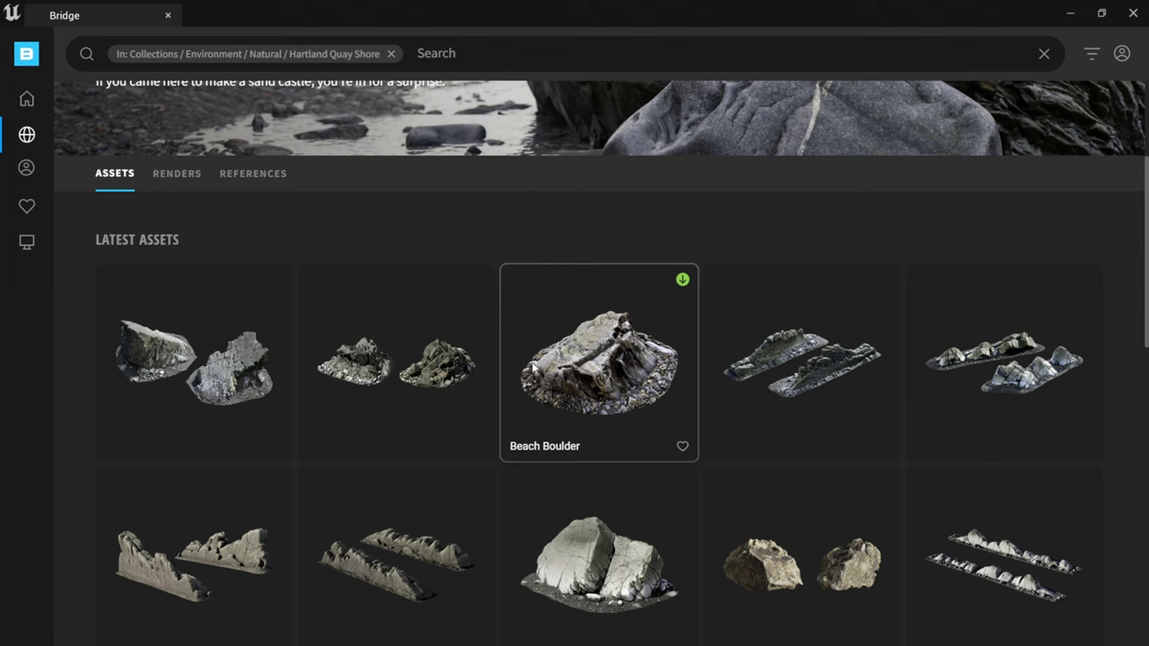
Look through the reference photos of the Hartland Quay Shore collection
scroll(522, 362, up, 2)
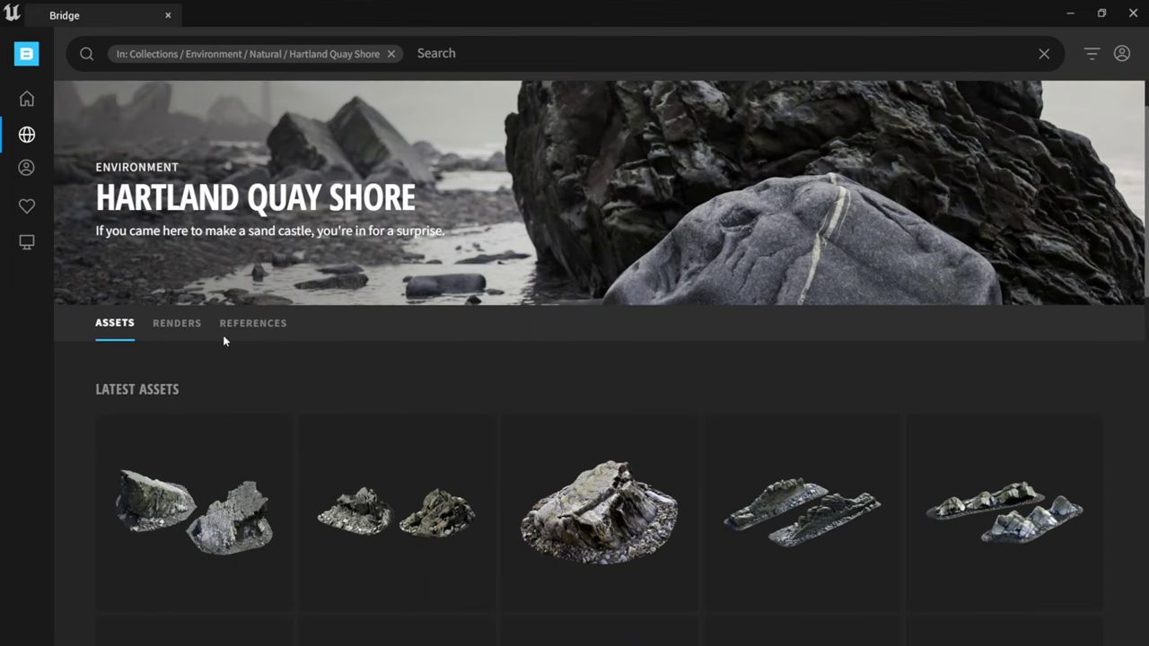
click(252, 324)
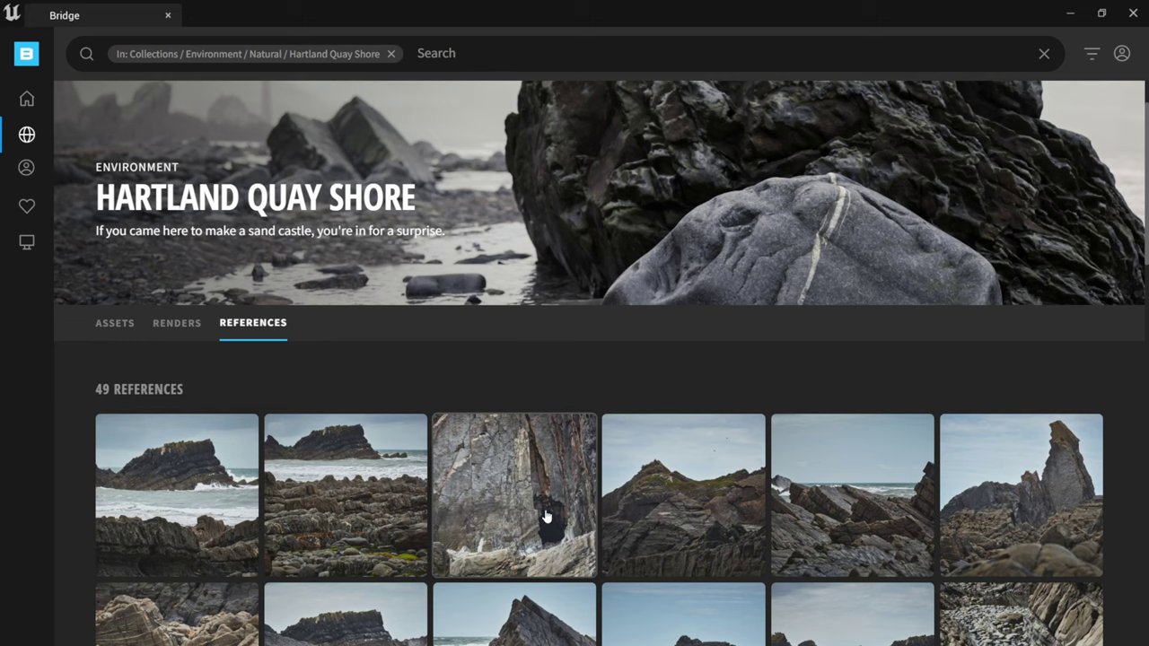
scroll(545, 517, down, 2)
scroll(697, 506, down, 1)
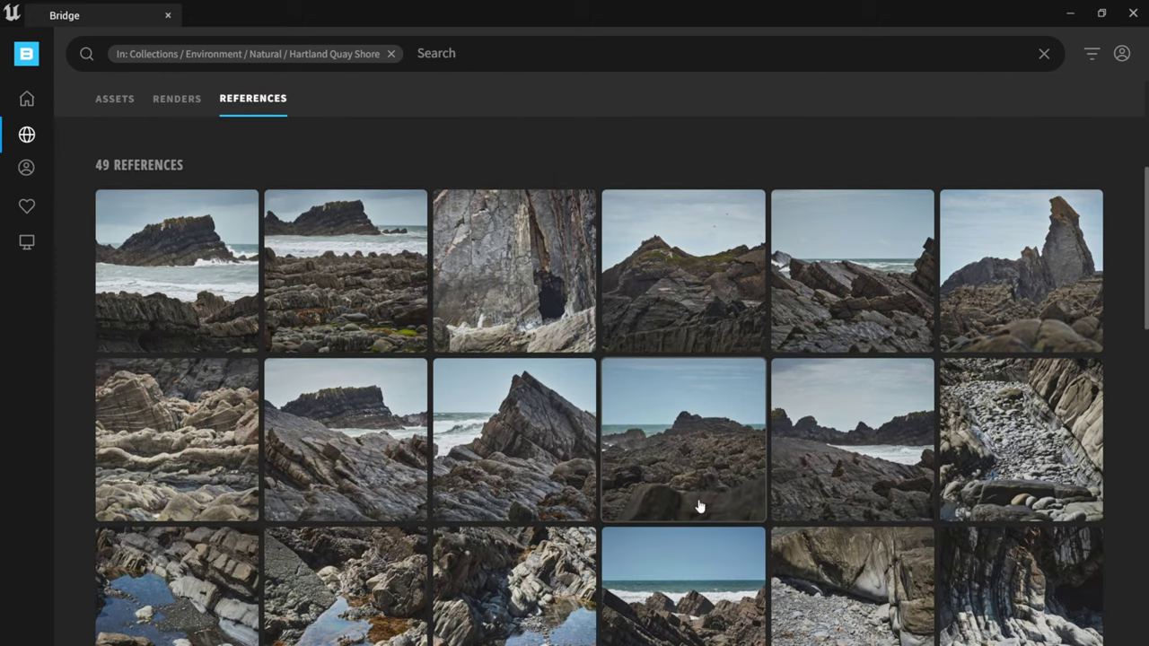
scroll(699, 507, down, 3)
scroll(710, 510, up, 4)
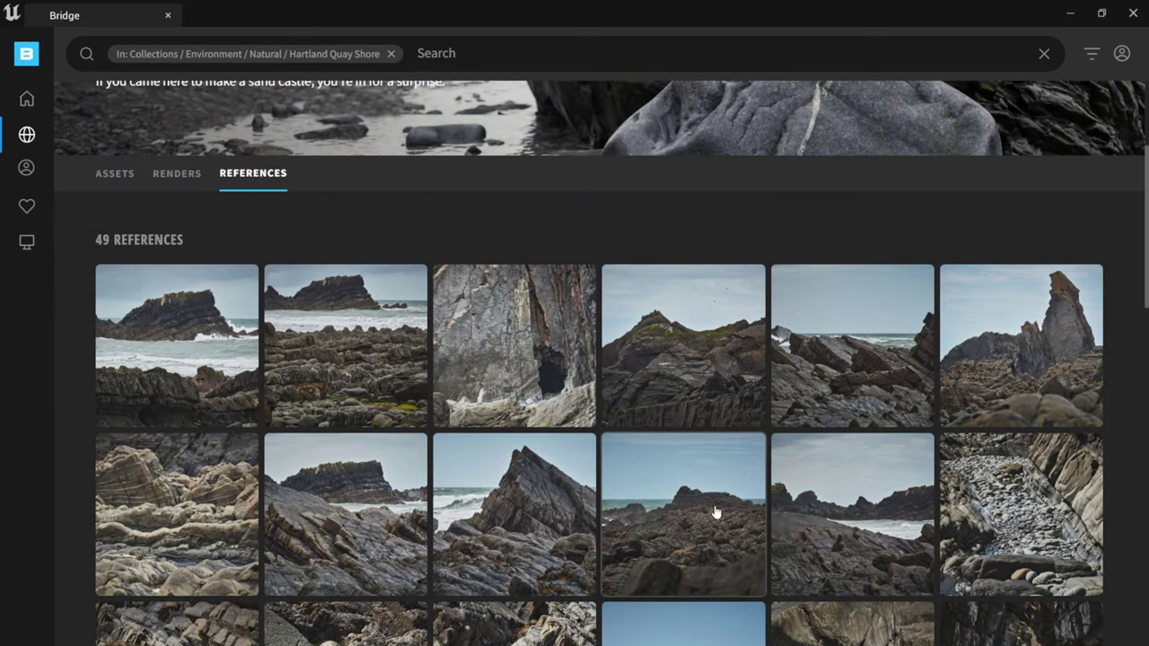
scroll(716, 511, up, 3)
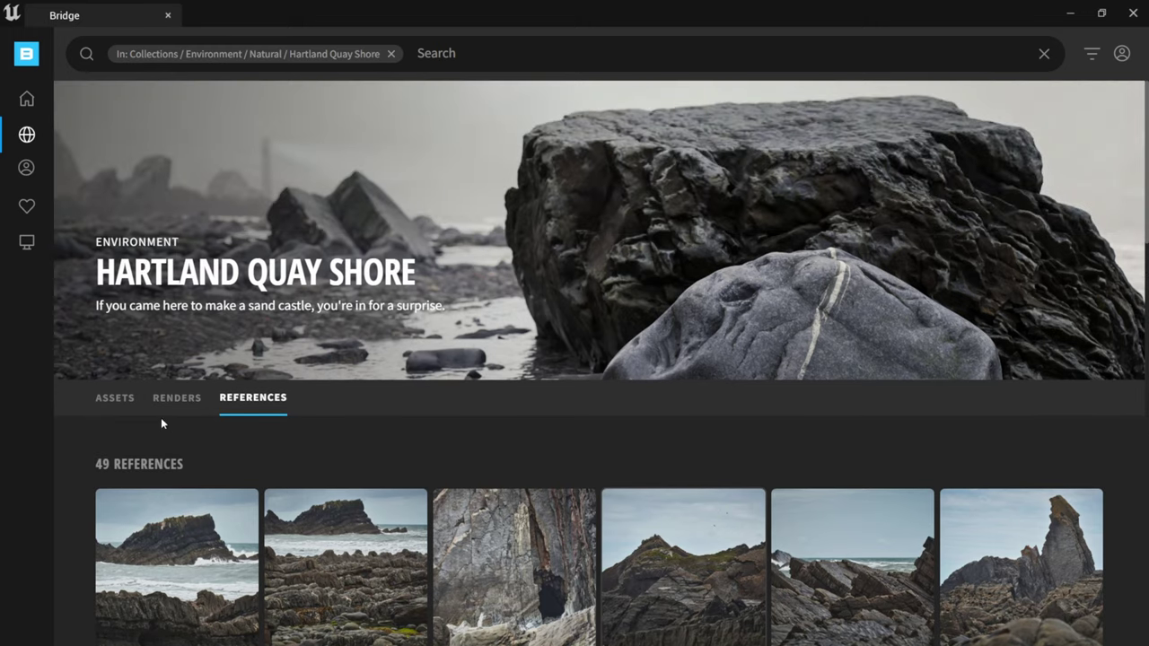
Return to the Hartland Quay Shore assets and review the boulders and cliff surfaces down to the end of the list
click(112, 399)
scroll(614, 460, down, 3)
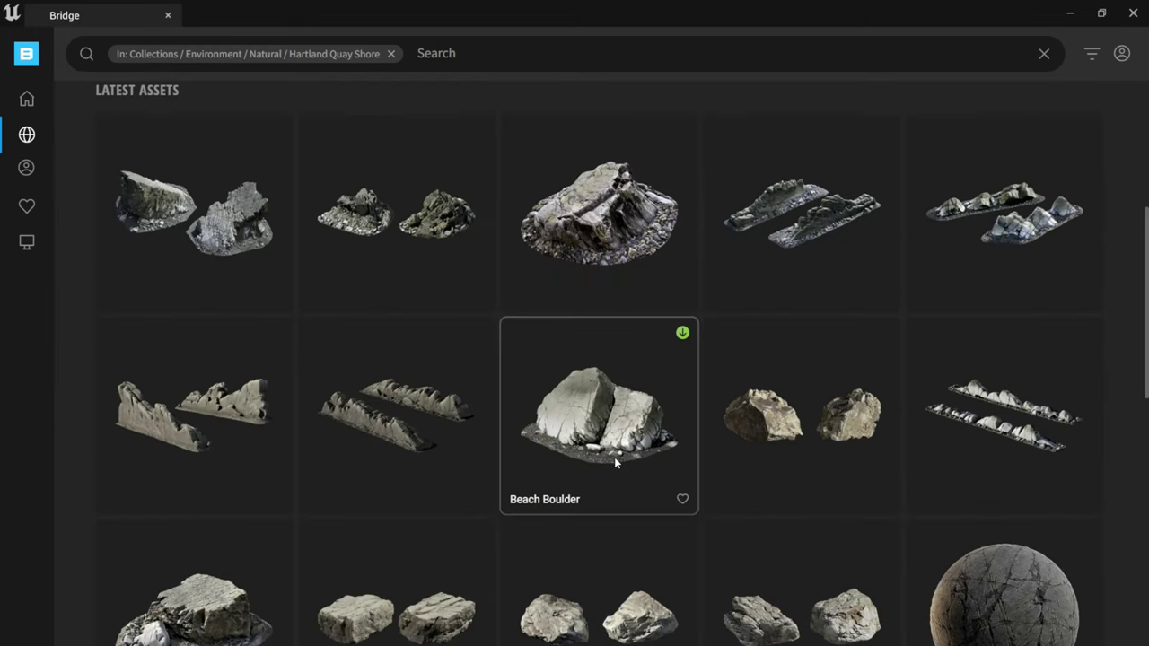
scroll(614, 457, down, 3)
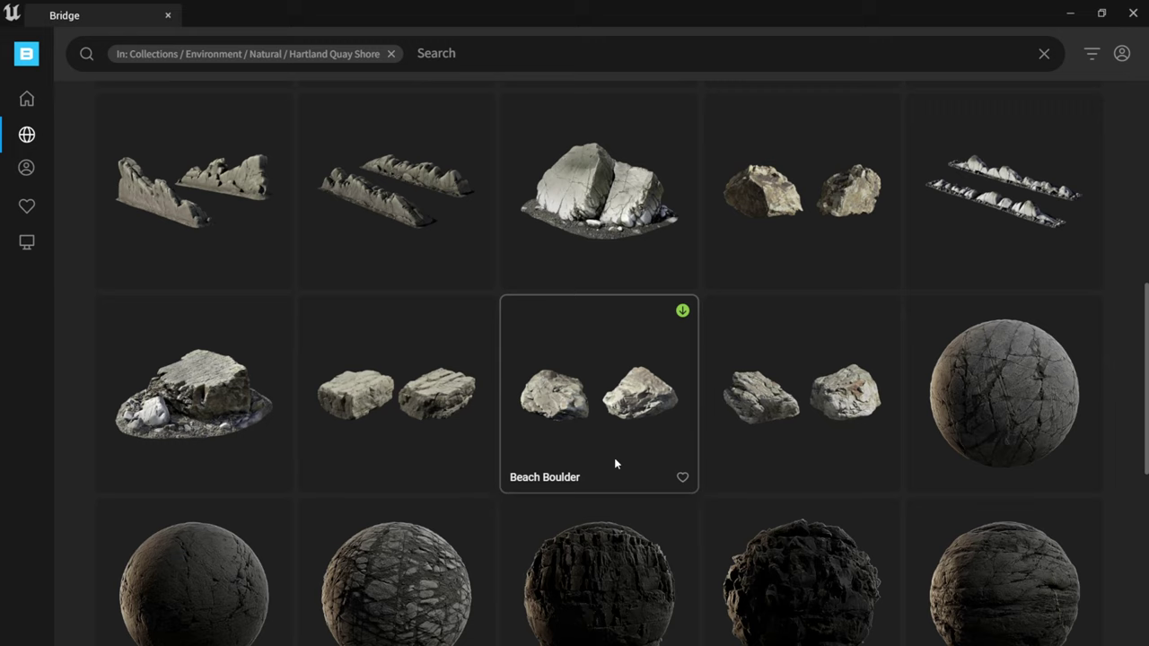
scroll(614, 463, down, 1)
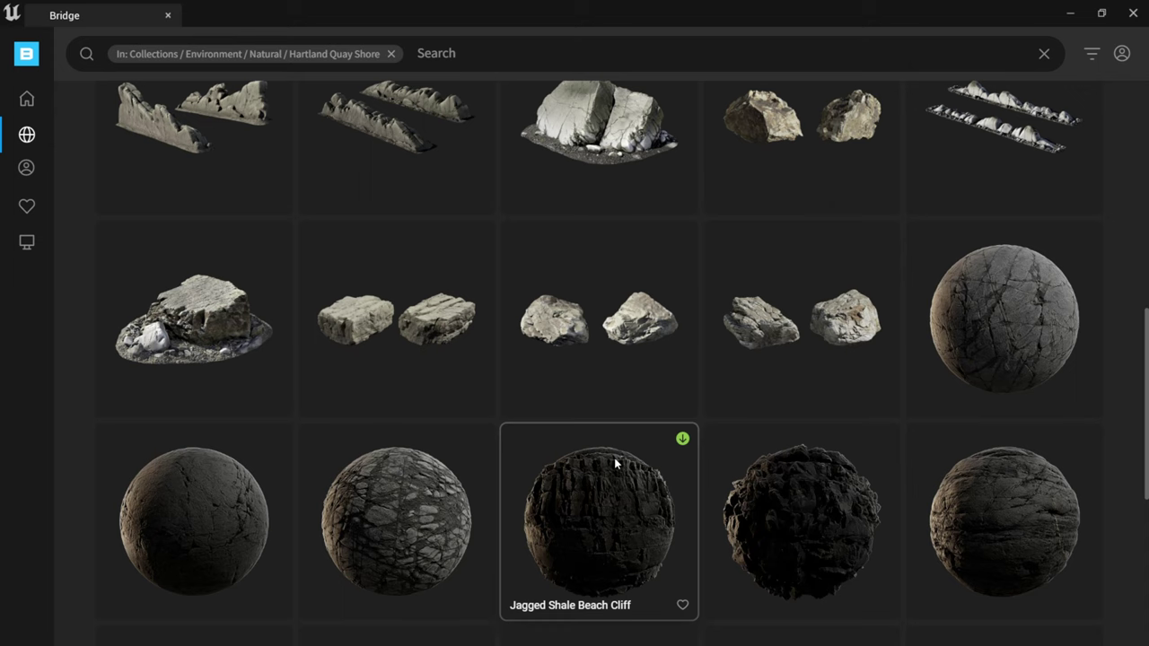
scroll(615, 456, down, 4)
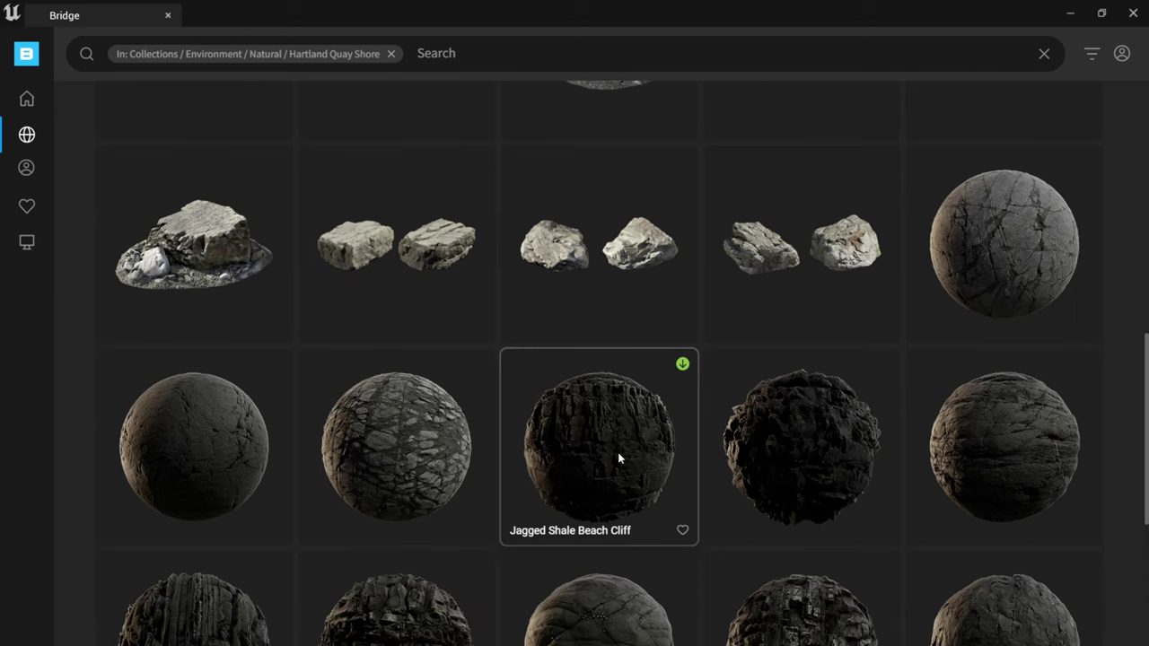
scroll(628, 435, down, 2)
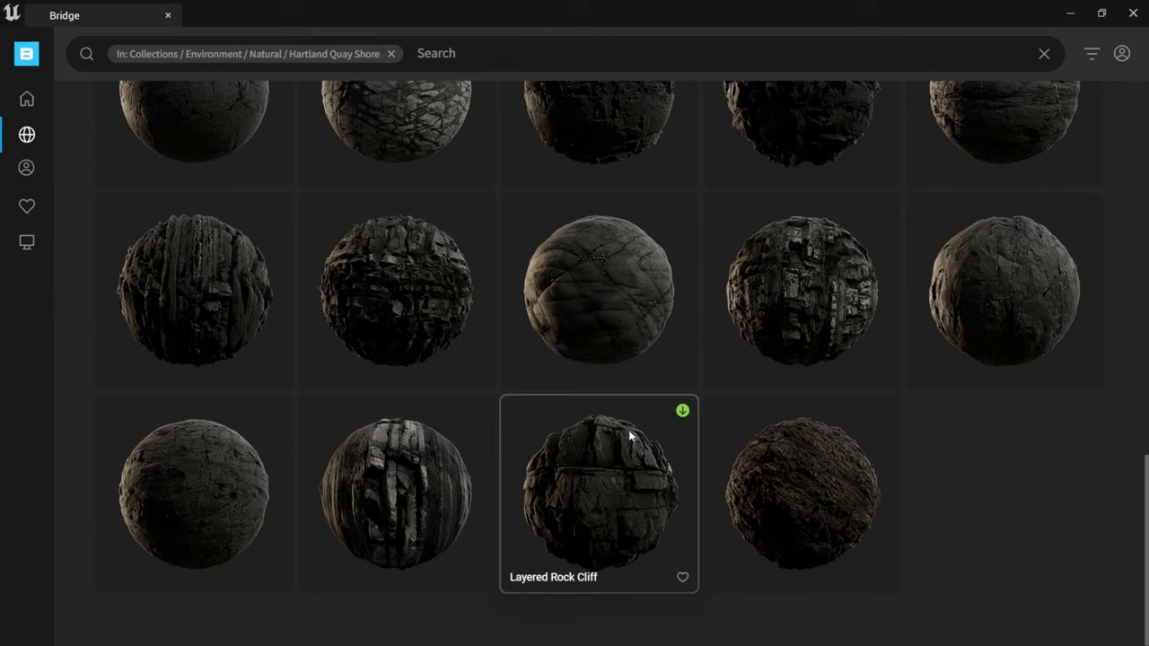
scroll(629, 430, up, 15)
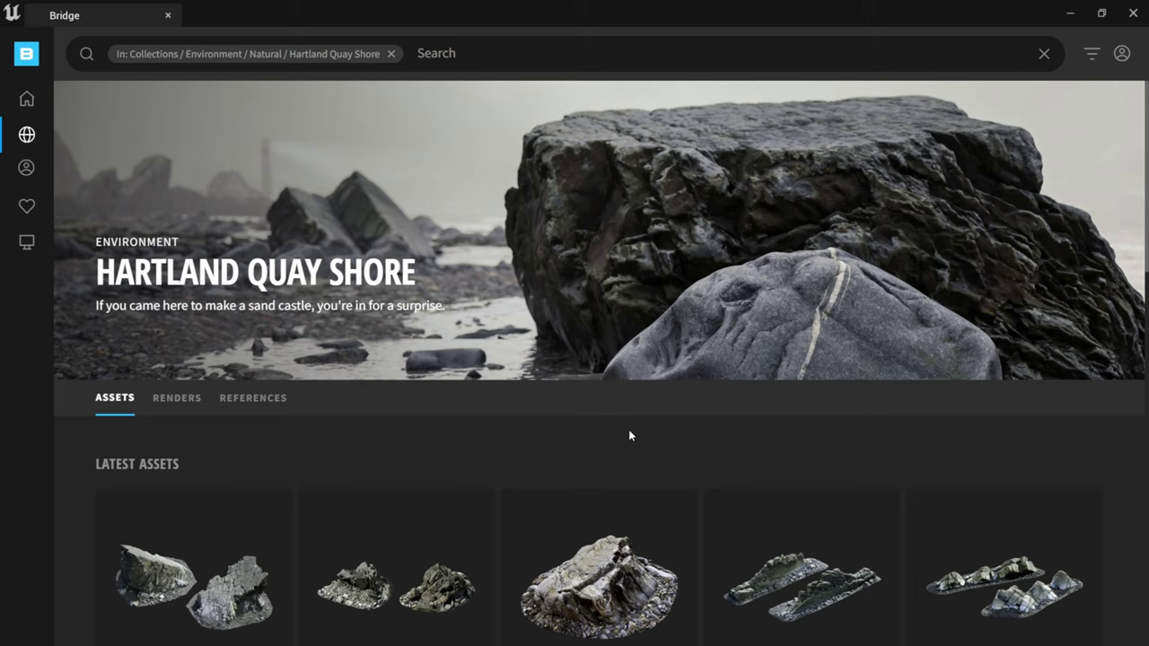
Show the locally downloaded assets and open the details of Japanese Shrine Stairs
mouse_move(27, 242)
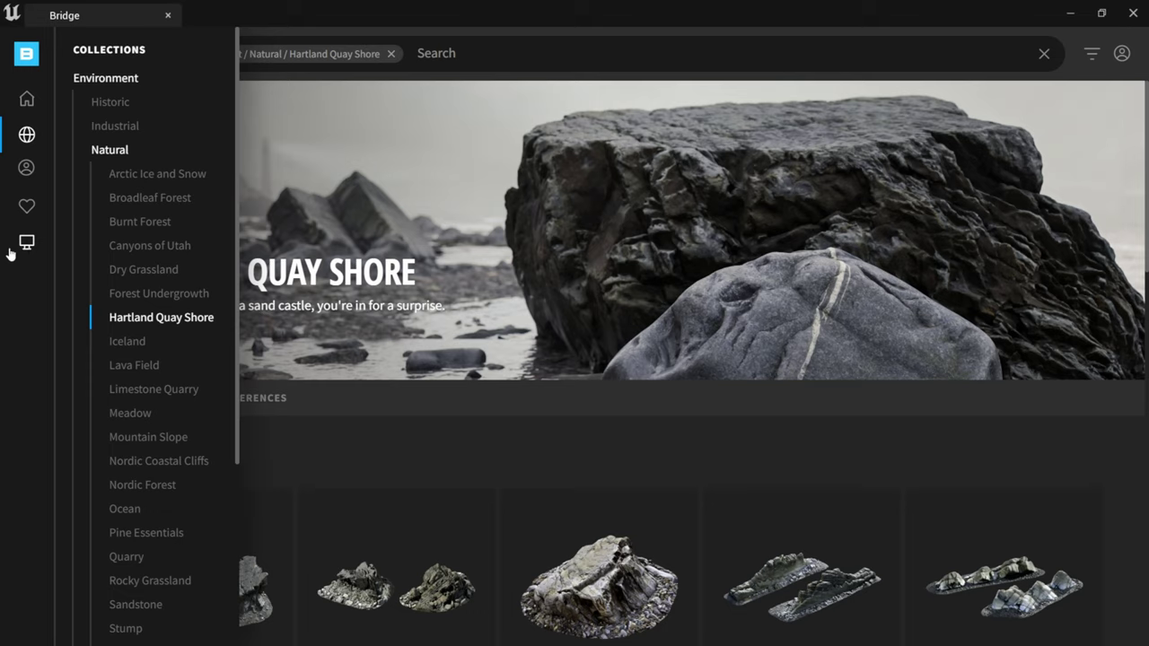
click(26, 244)
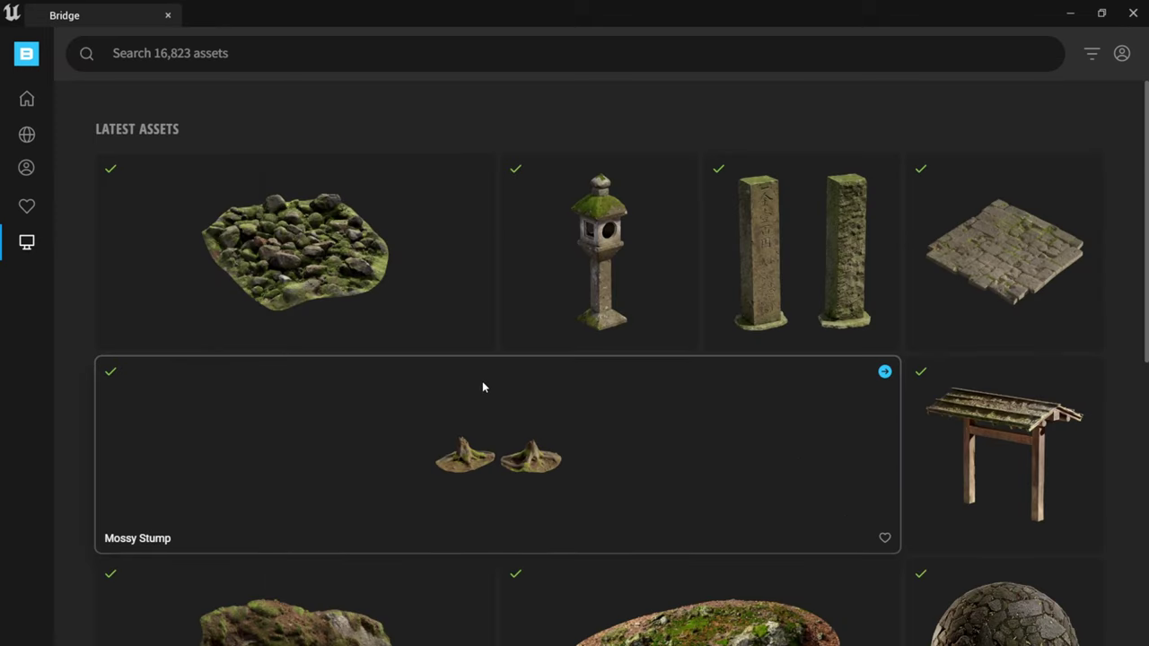
scroll(483, 386, down, 1)
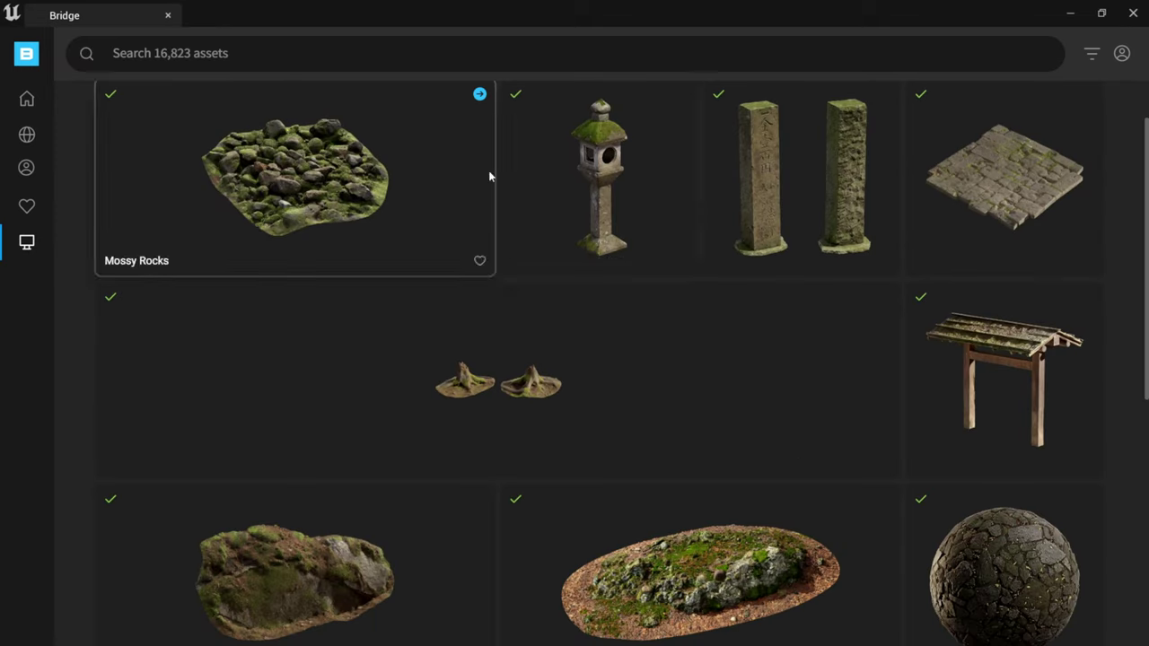
scroll(574, 269, down, 5)
scroll(581, 279, down, 2)
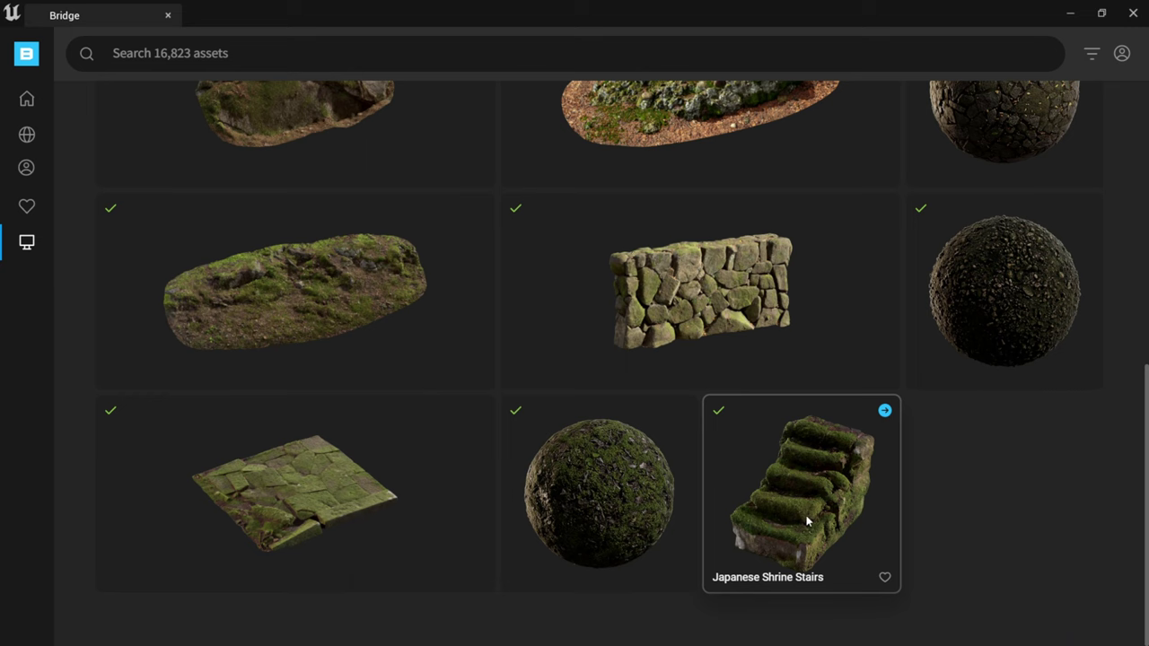
click(790, 465)
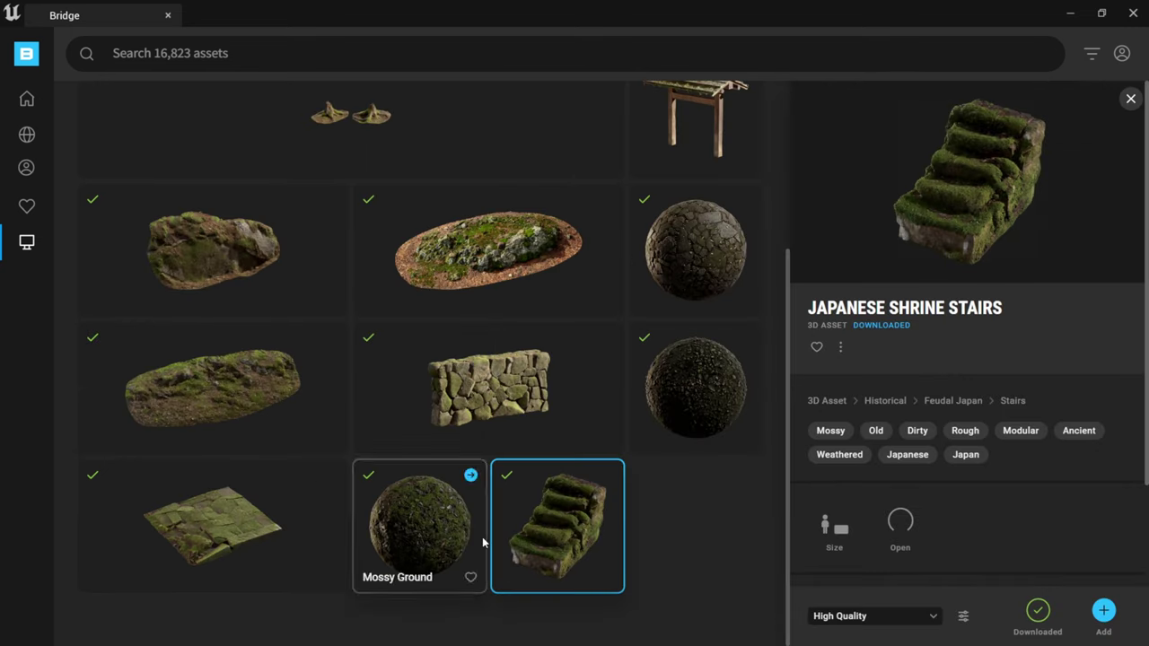
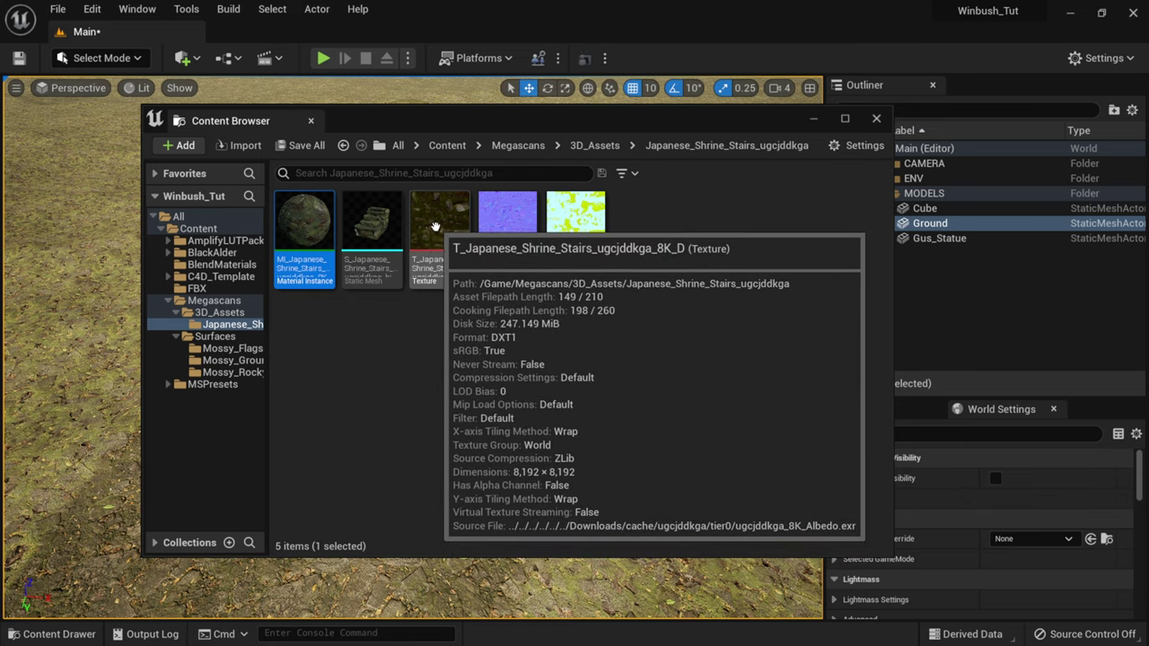
Open the T_Japanese_Shrine_Stairs 8K_D texture, check its imported resolution, and close the texture editor
double_click(437, 228)
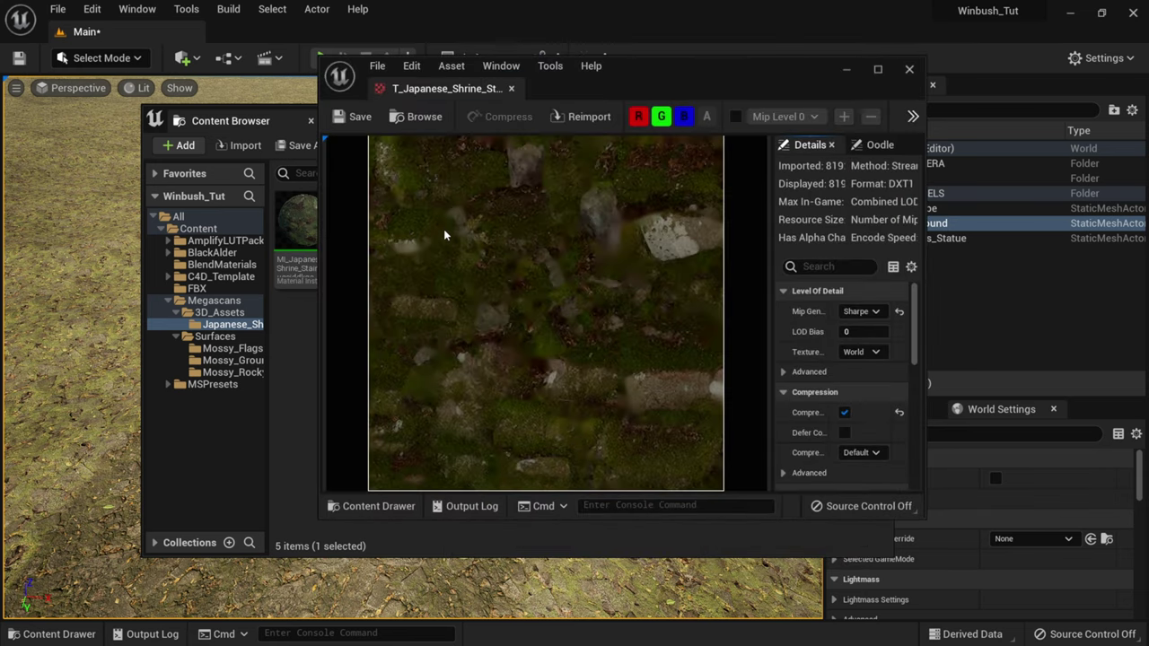
click(878, 71)
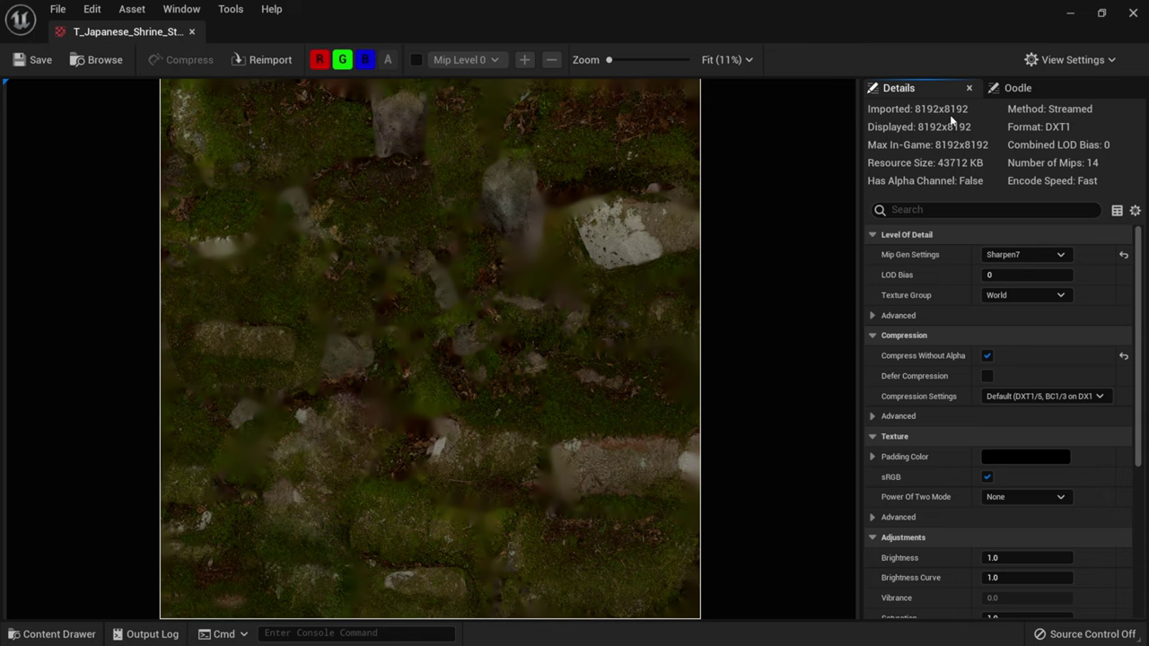
click(1133, 14)
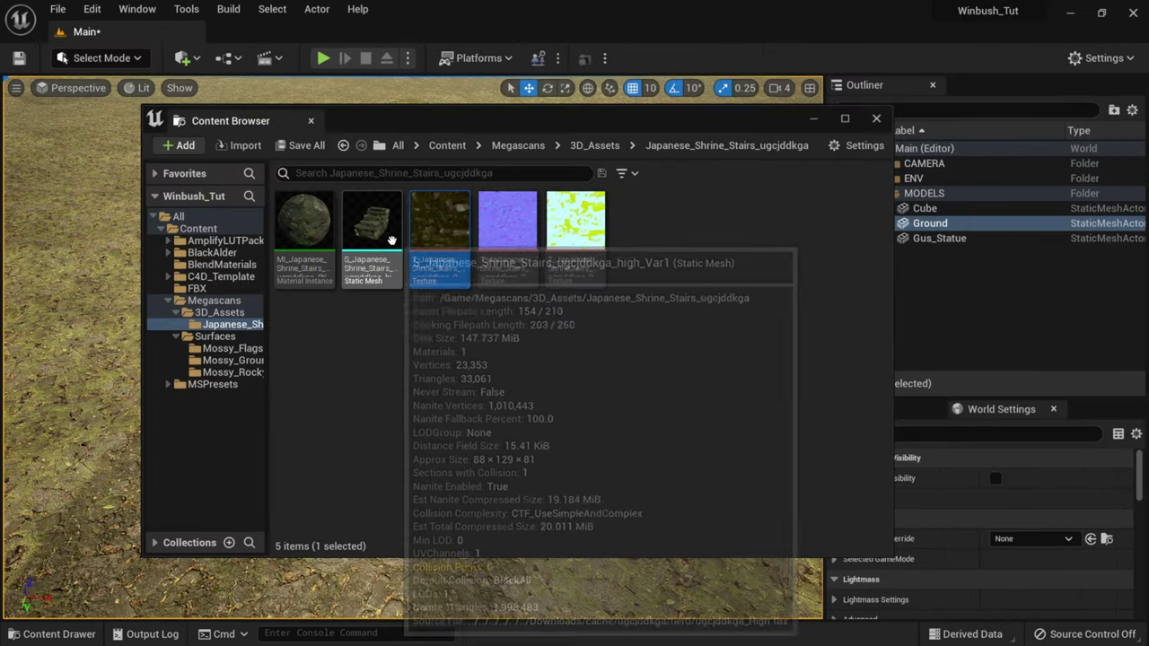
Place the Japanese Shrine Stairs static mesh in the level at the front of the placeholder cube and clear the Content Browser away
drag(486, 124, 682, 422)
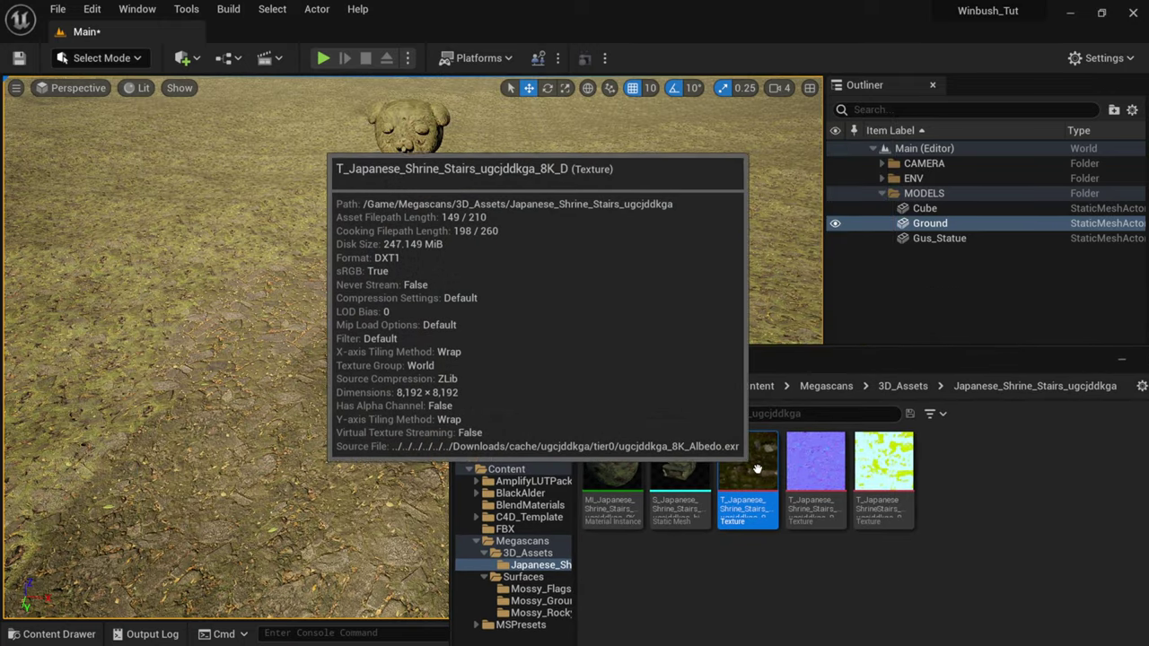
click(653, 477)
drag(653, 477, 390, 278)
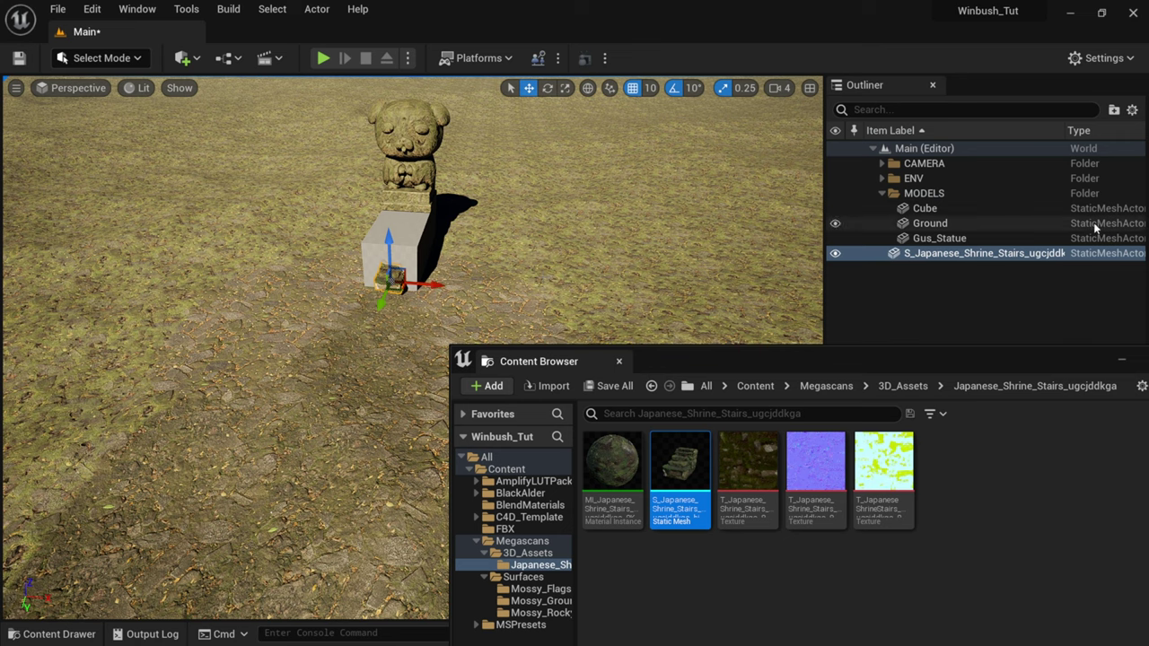
click(893, 275)
drag(796, 363, 483, 196)
click(876, 199)
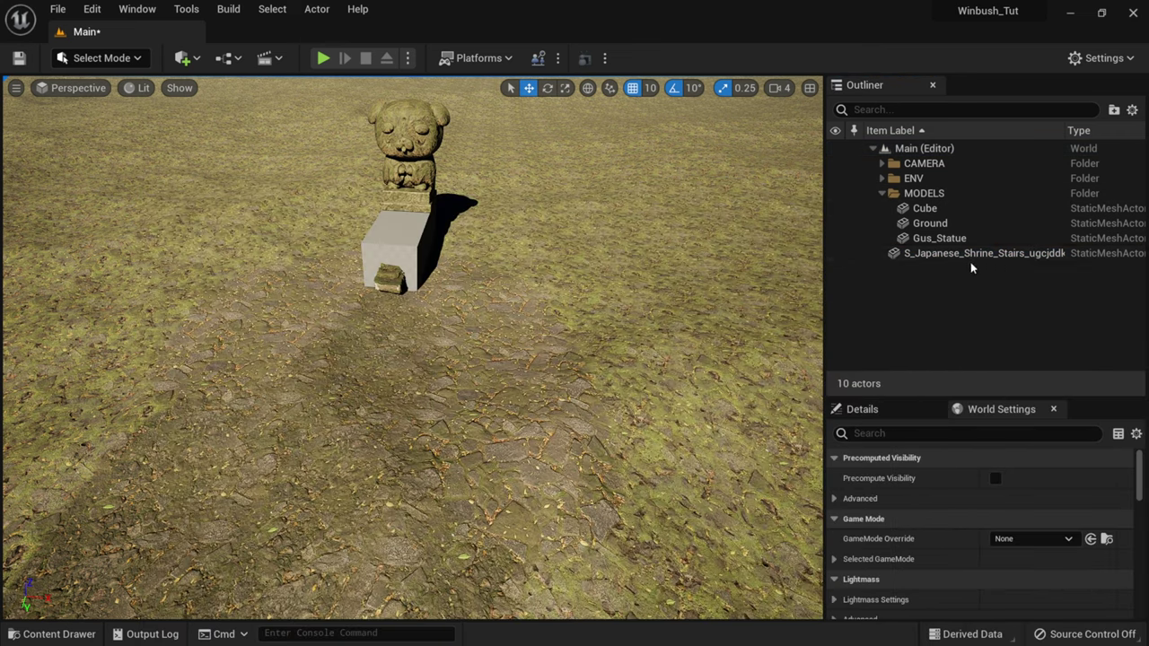
Frame the shrine stairs and scale them up uniformly to roughly the size of the placeholder cube
double_click(894, 257)
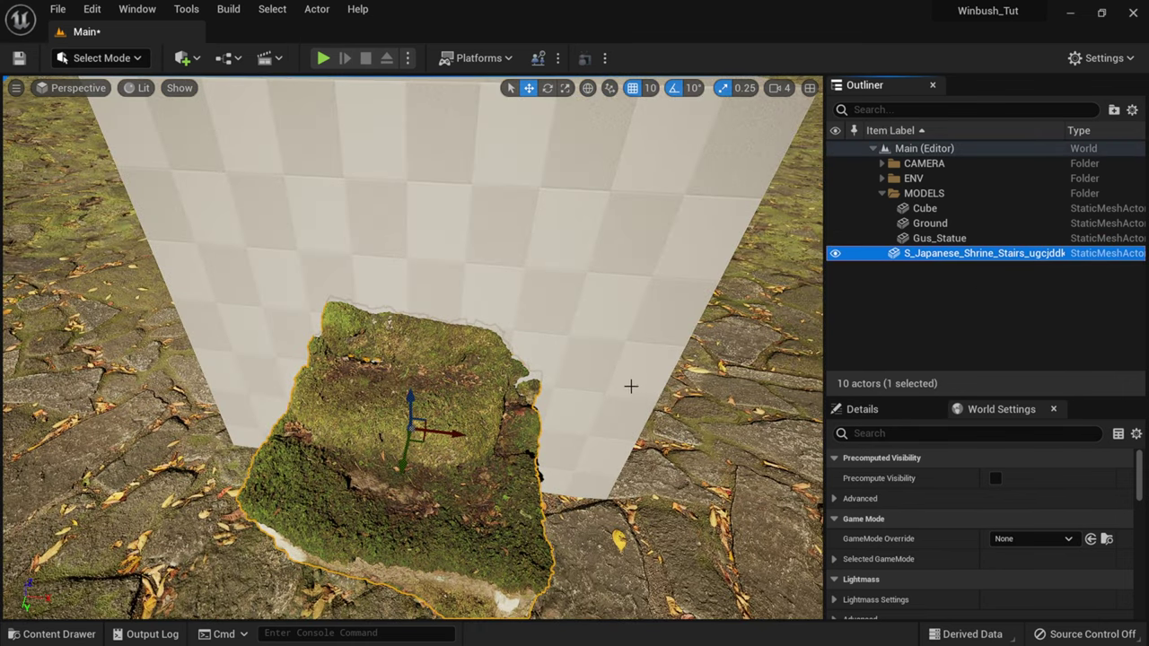
alt+drag(584, 421, 542, 427)
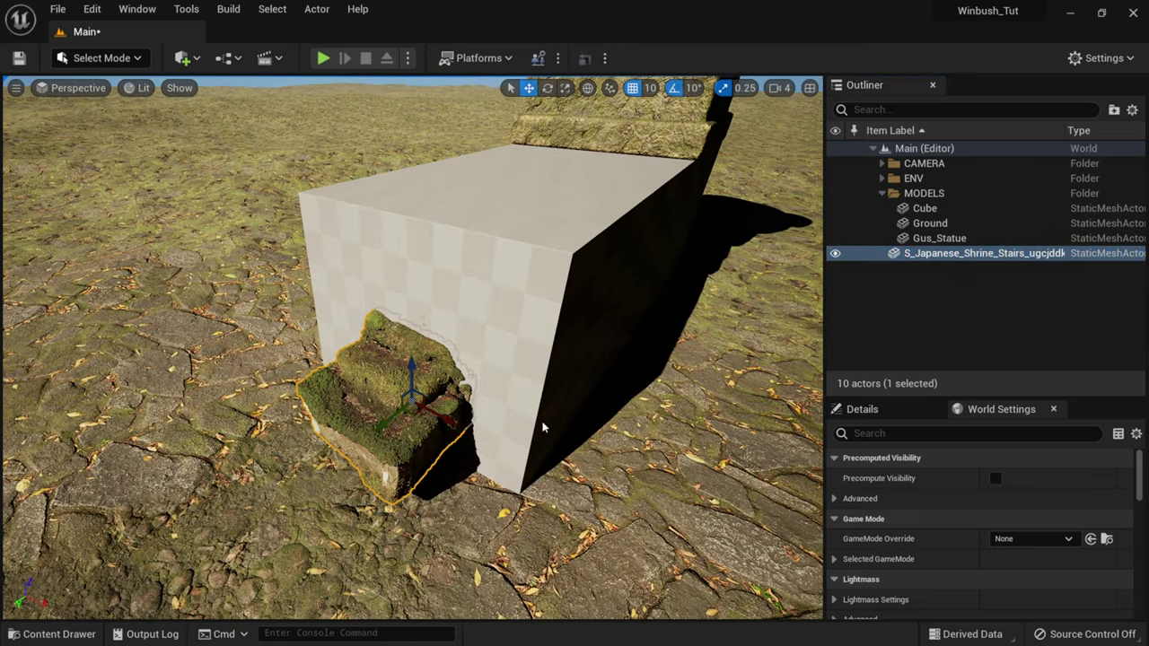
click(566, 88)
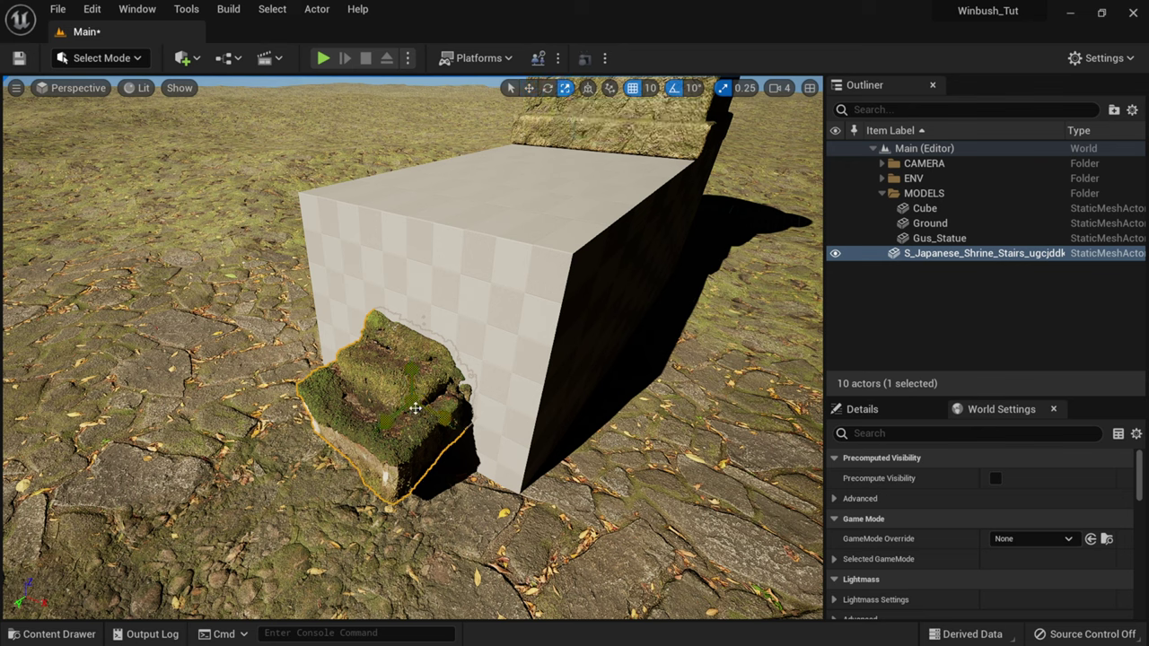
drag(416, 413, 440, 375)
scroll(439, 376, up, 2)
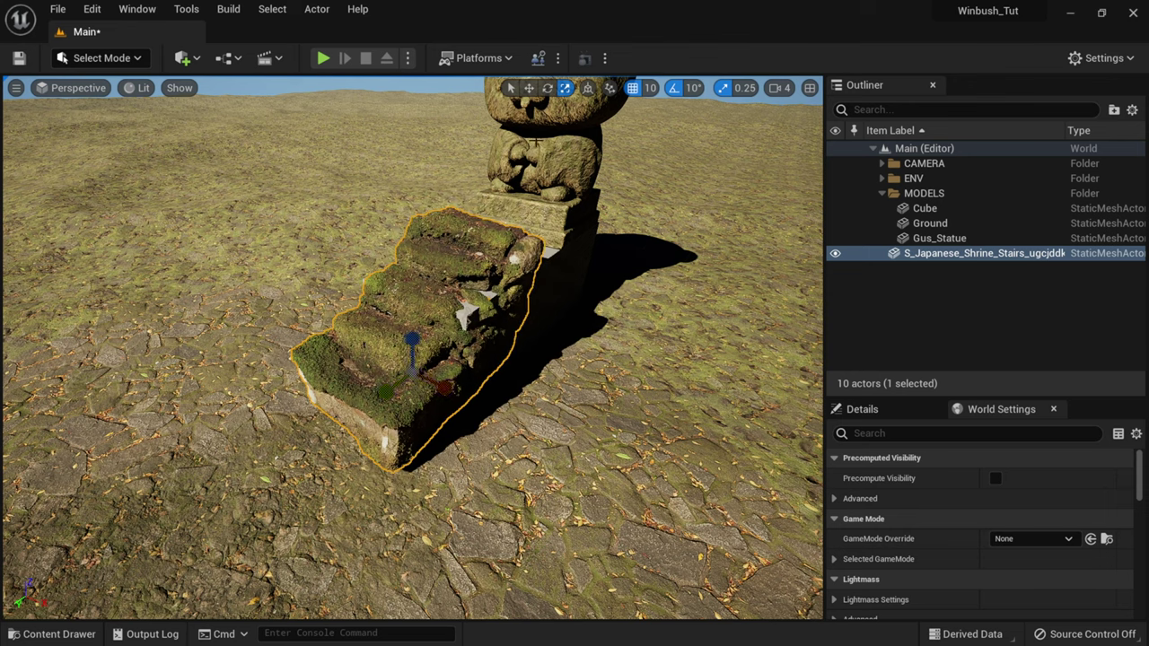
Turn off grid, rotation and scale snapping, then sink the shrine stairs slightly into the ground and slide them back against the statue's pedestal
click(529, 87)
drag(411, 342, 452, 366)
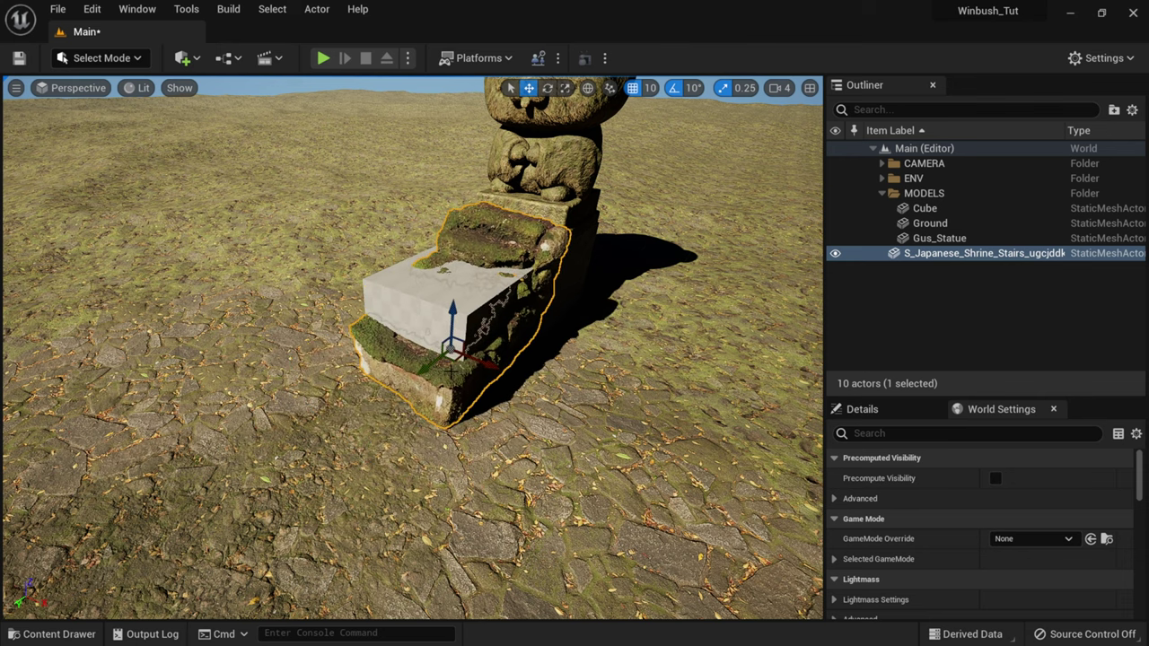
click(634, 89)
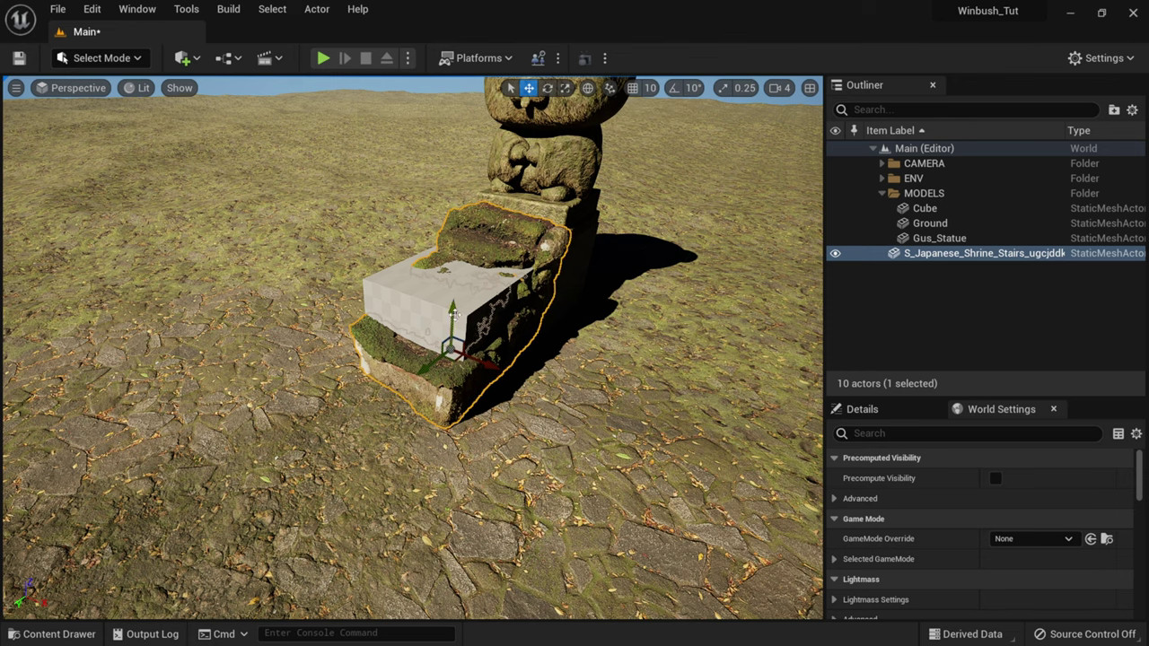
drag(454, 313, 452, 330)
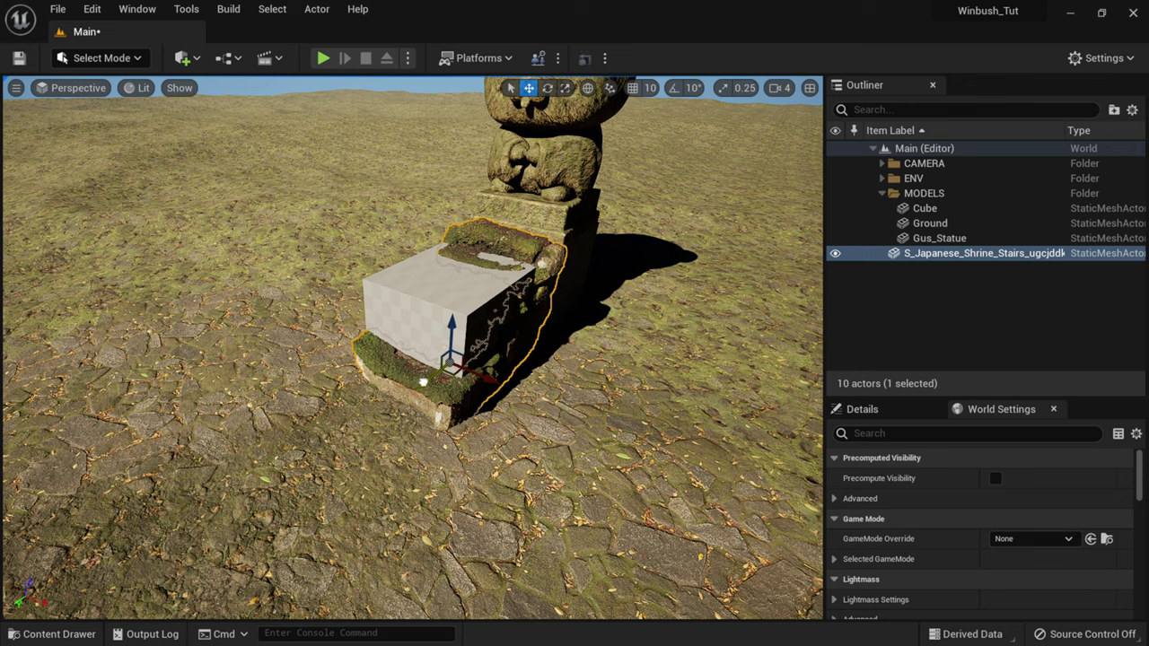
drag(423, 382, 476, 372)
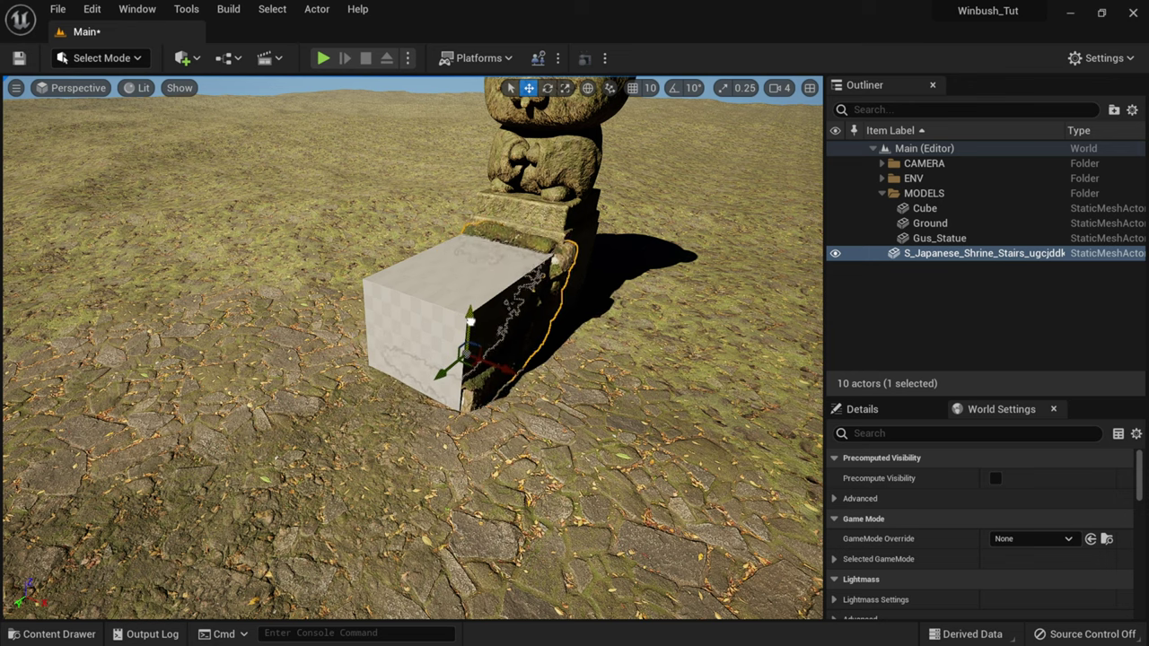
Delete the placeholder cube, then select the shrine stairs and examine how their base meets the ground
click(413, 303)
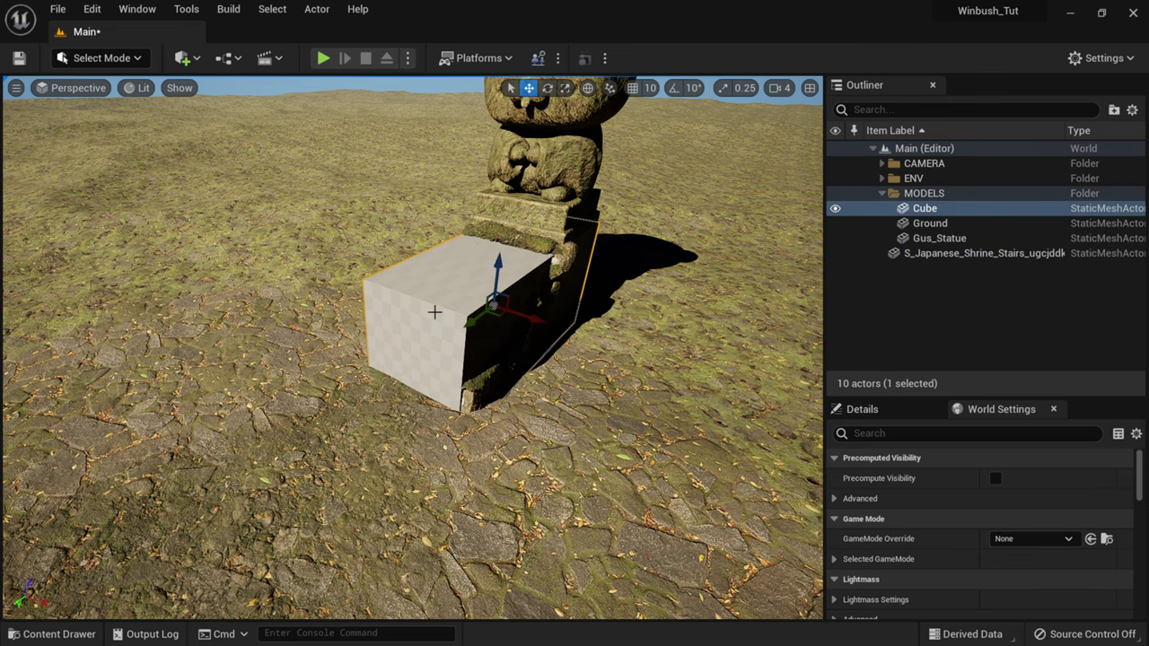
key(Delete)
click(435, 311)
key(f)
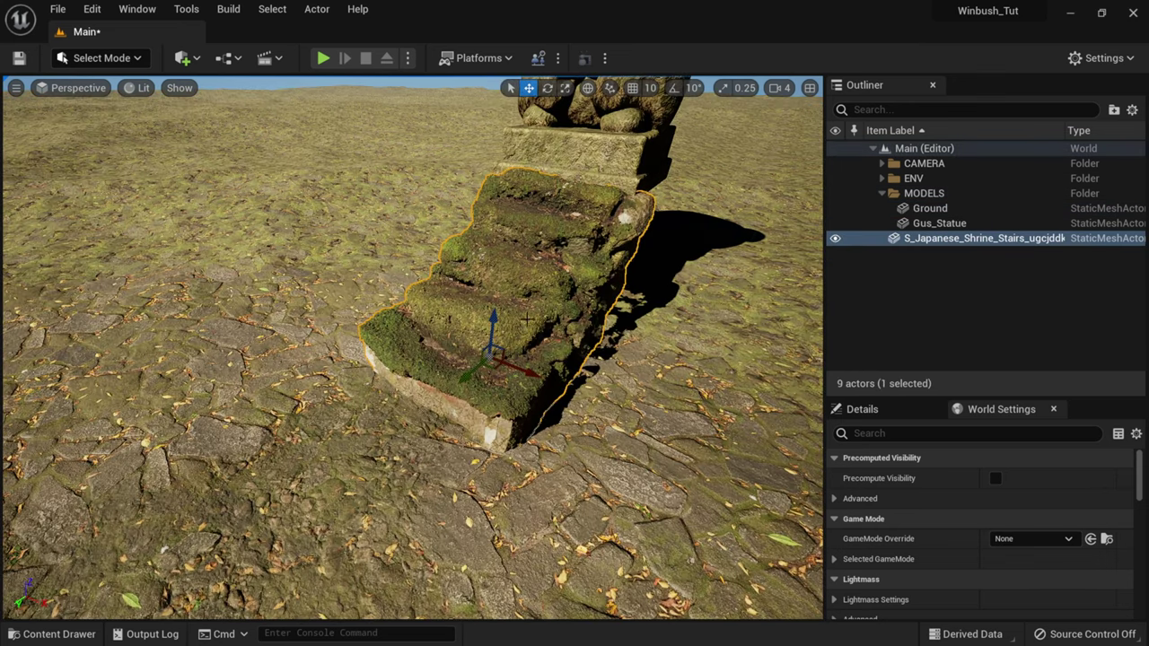
scroll(412, 348, down, 2)
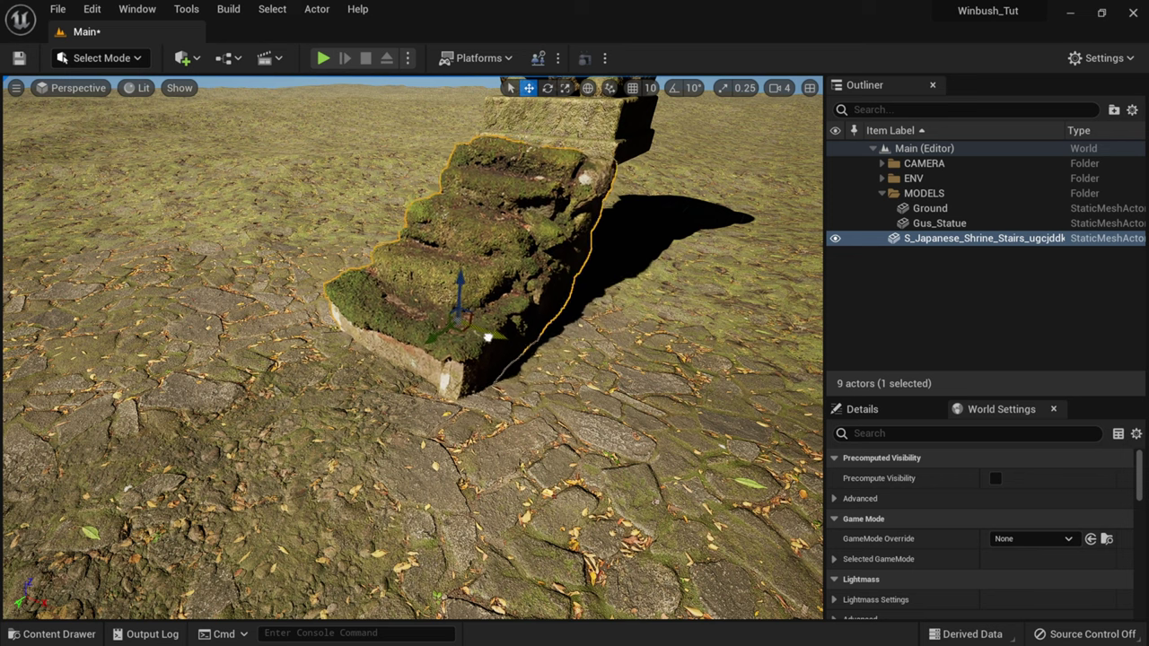
alt+drag(488, 333, 485, 248)
scroll(411, 347, up, 3)
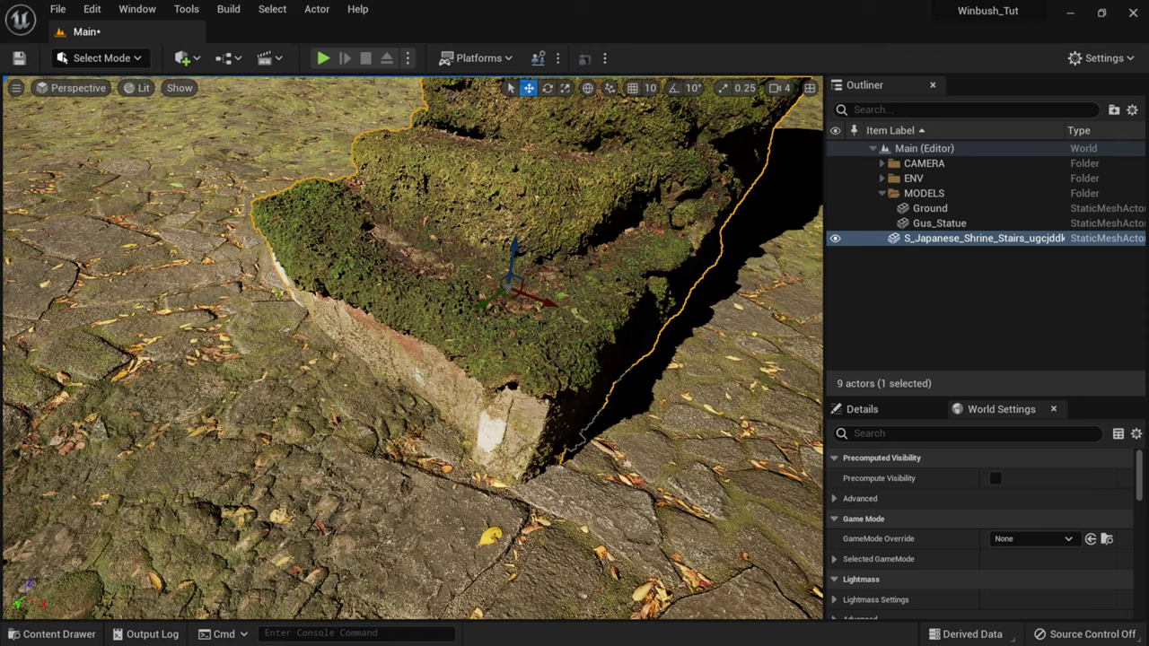
Switch to Quixel Bridge and set the Japanese Shrine Stairs asset's quality to High Quality
scroll(566, 334, down, 3)
scroll(566, 334, down, 2)
scroll(565, 334, down, 2)
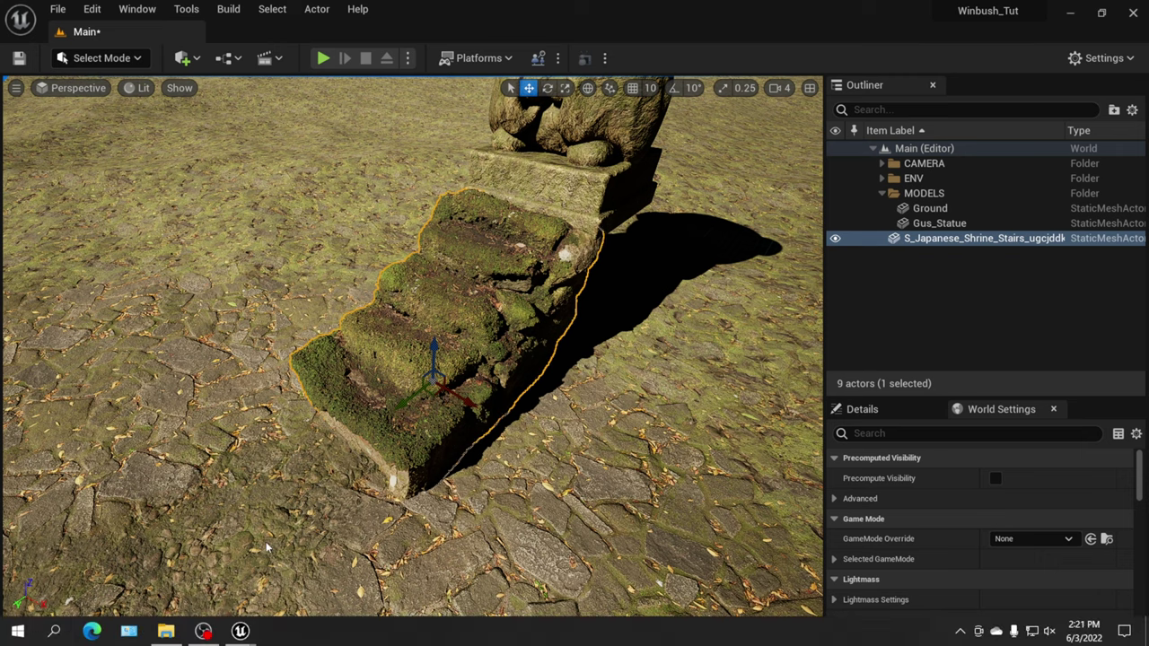
click(239, 636)
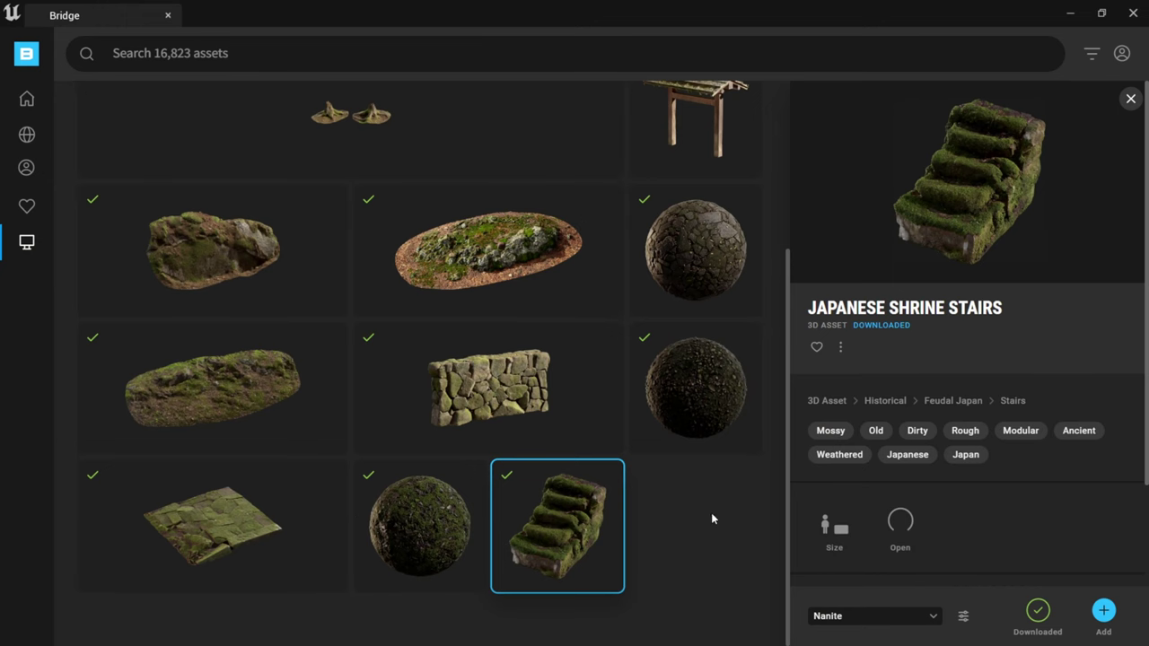
click(853, 617)
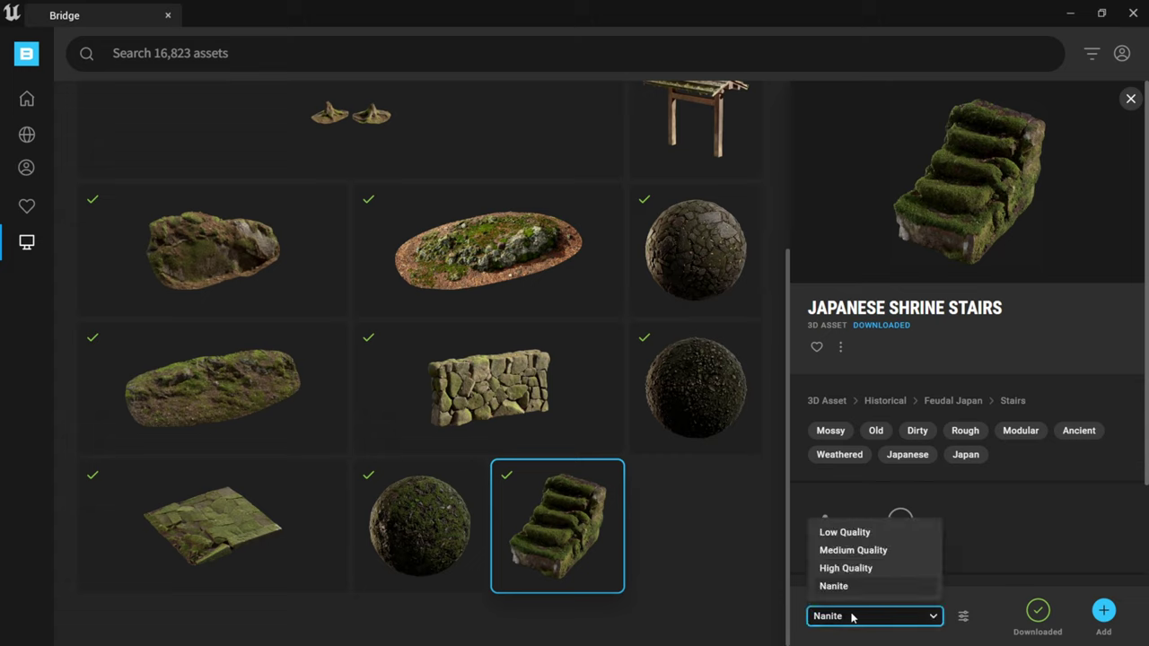
click(847, 569)
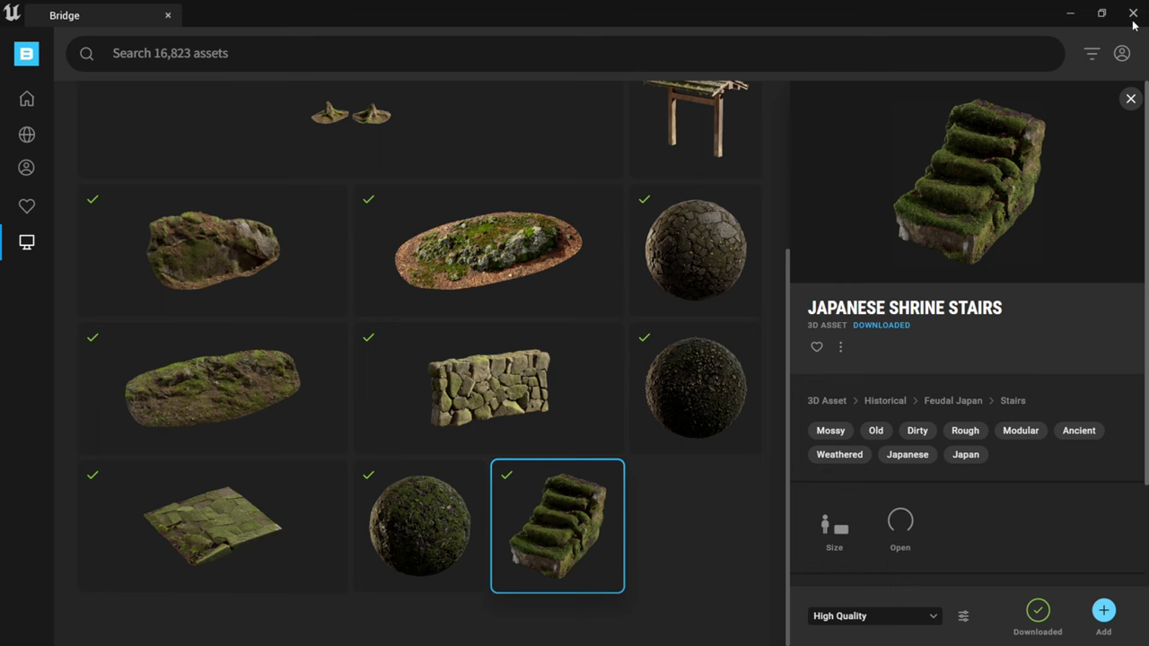
Examine the shrine stairs' imported meshes, textures and material instances in the Content Browser, opening the first base color texture to check its resolution
drag(449, 195, 437, 130)
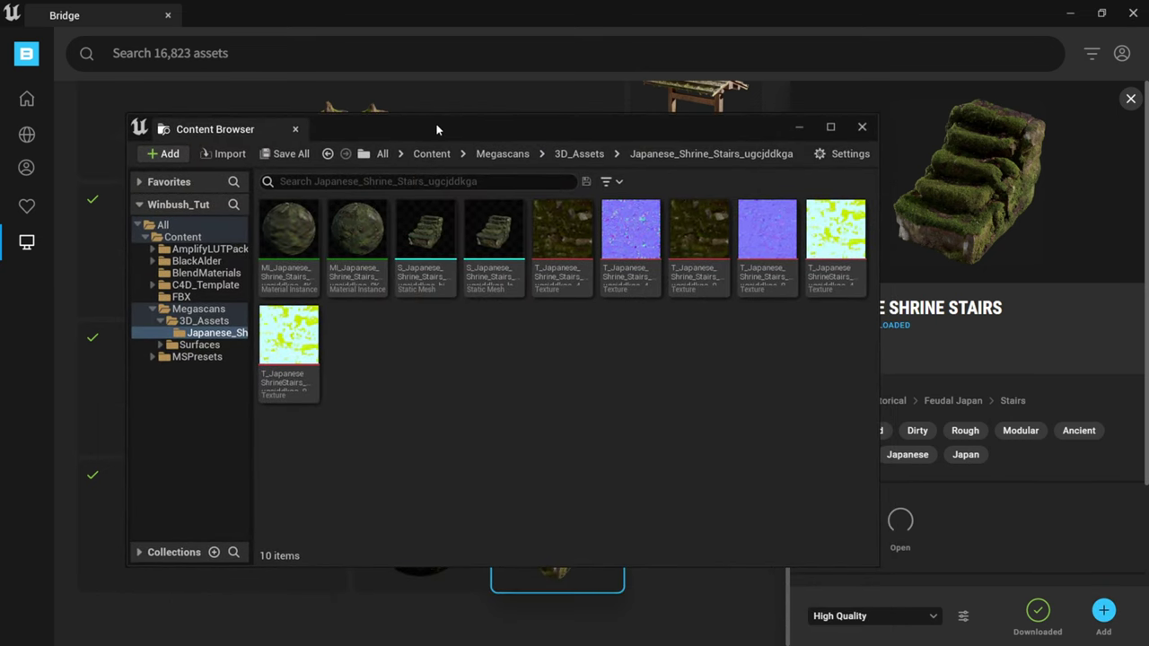
mouse_move(437, 235)
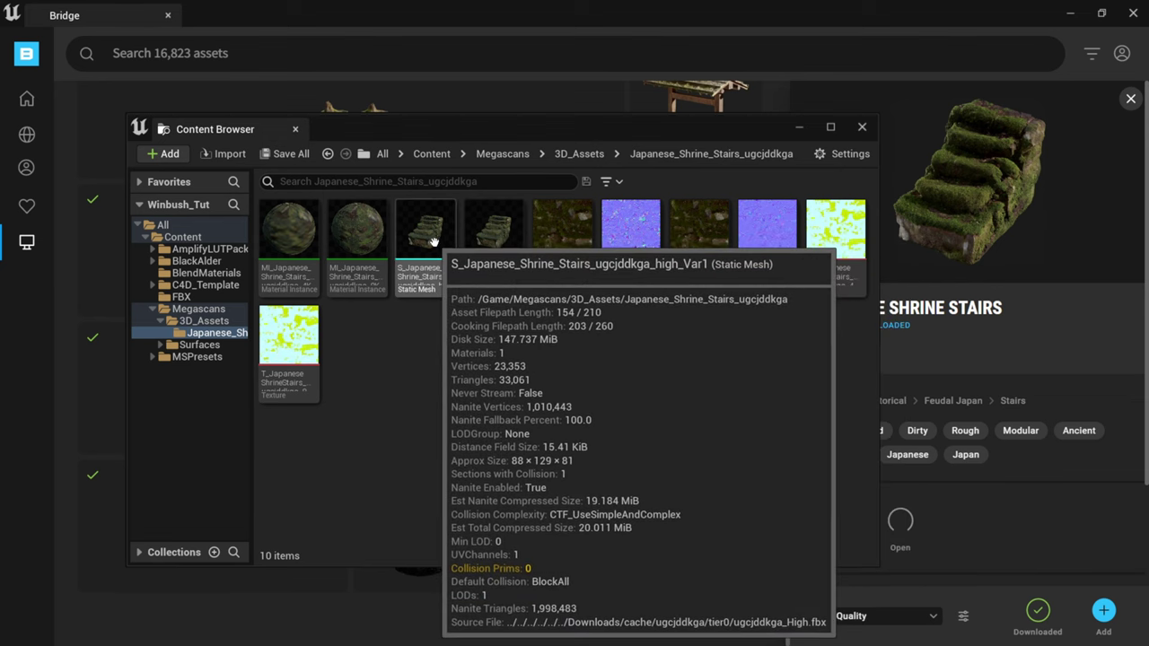
mouse_move(480, 238)
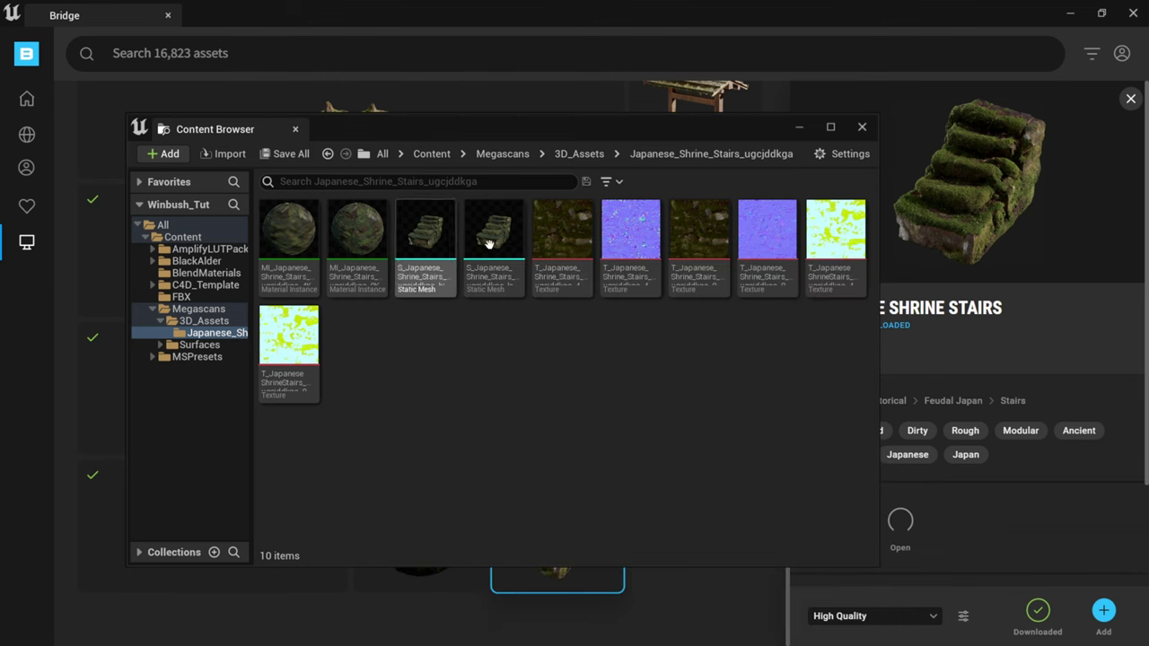
mouse_move(545, 238)
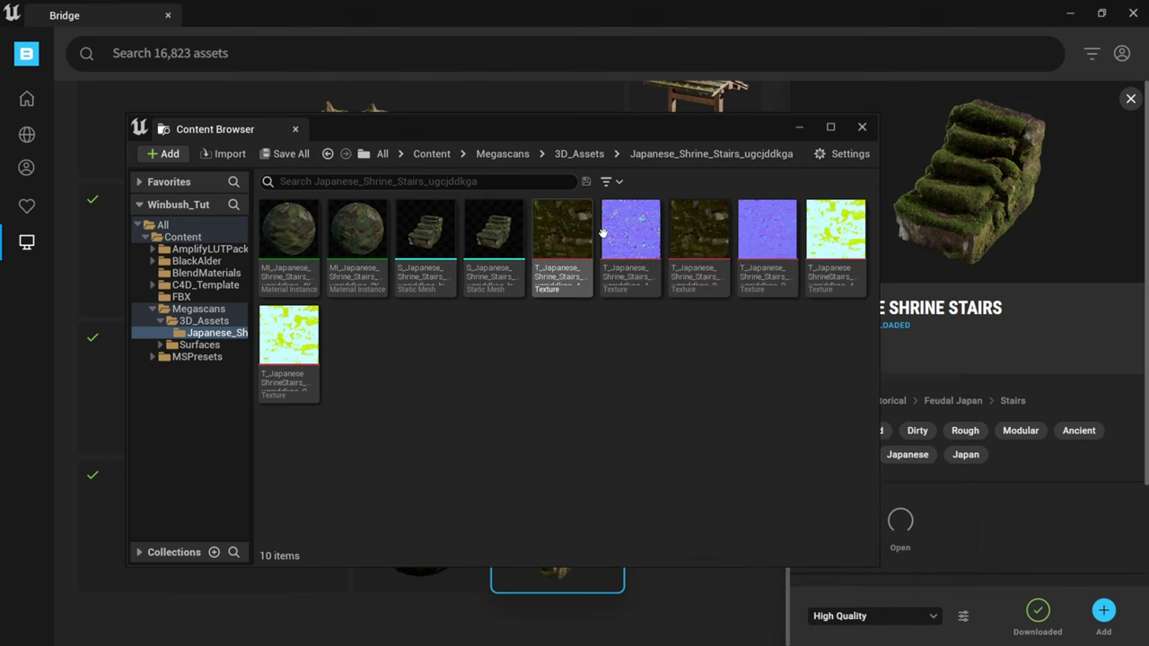
mouse_move(677, 228)
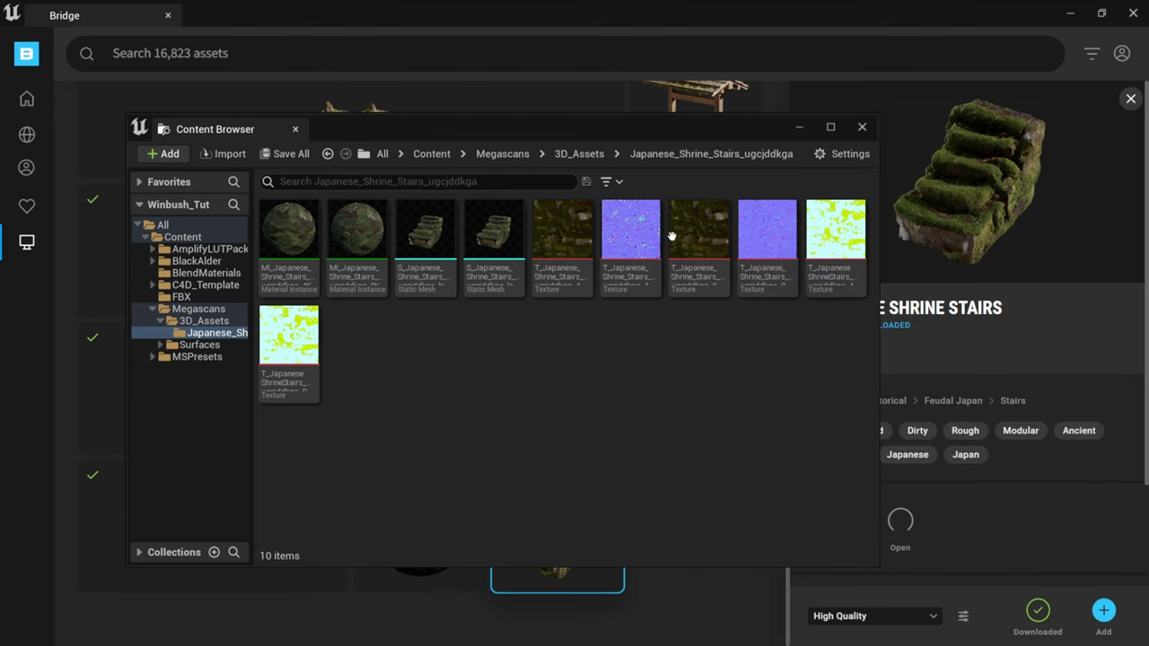
double_click(563, 235)
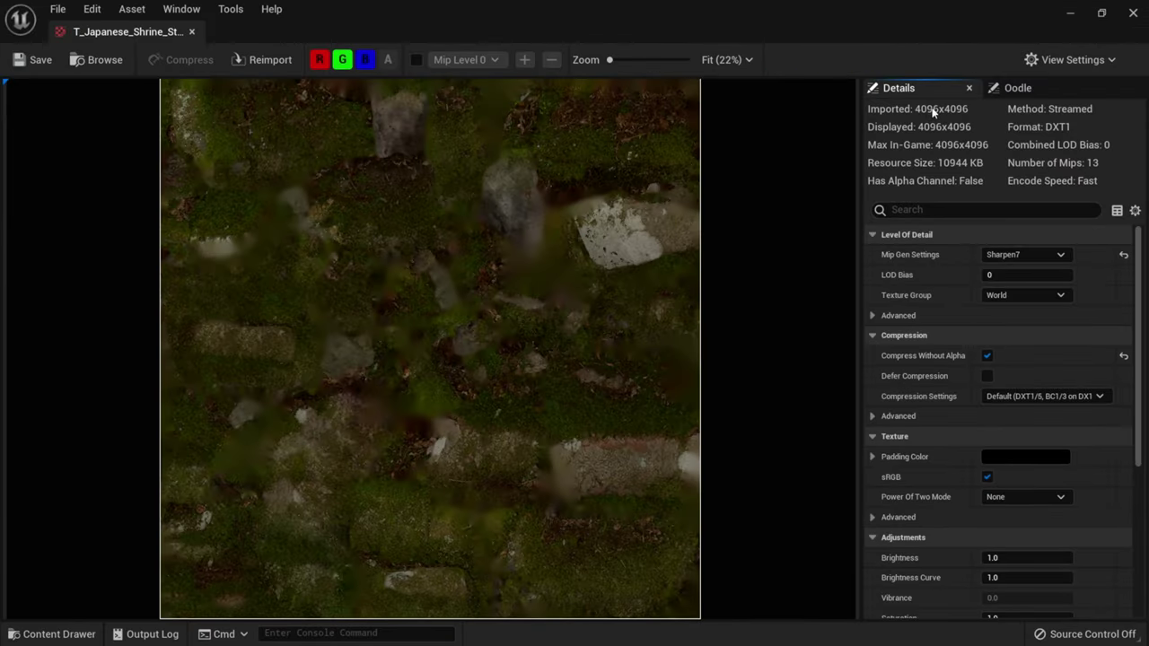
click(1134, 13)
mouse_move(289, 272)
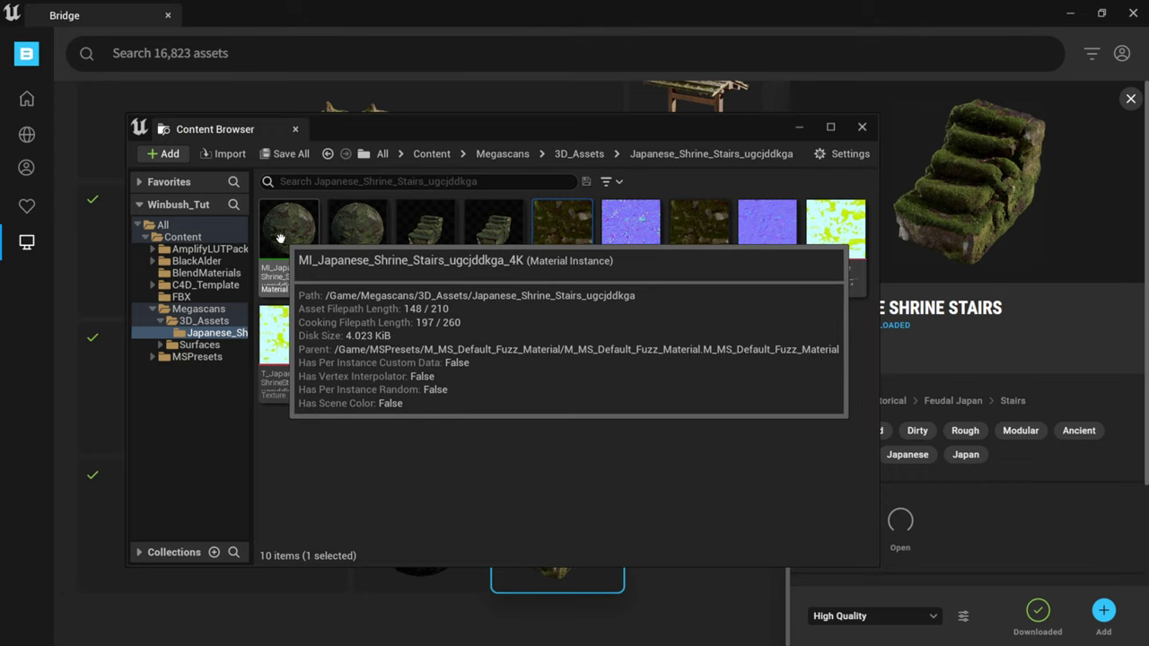
mouse_move(352, 231)
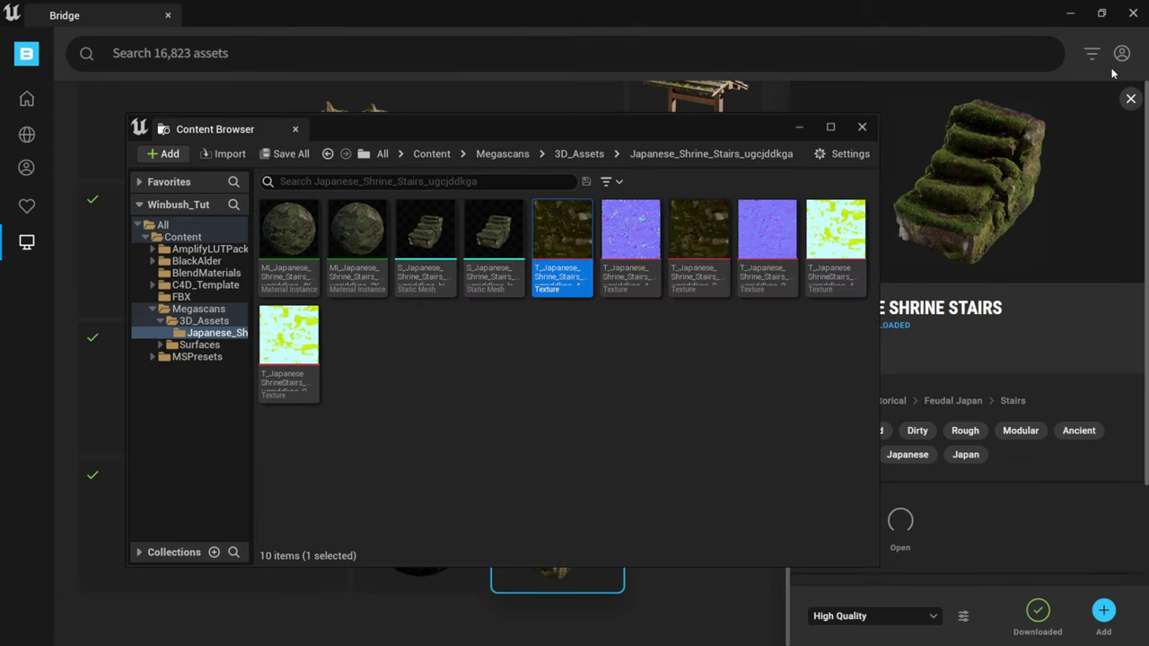
Close Bridge, move the Content Browser clear of the stairs, and show the selected stairs' Details in an enlarged panel
click(1133, 15)
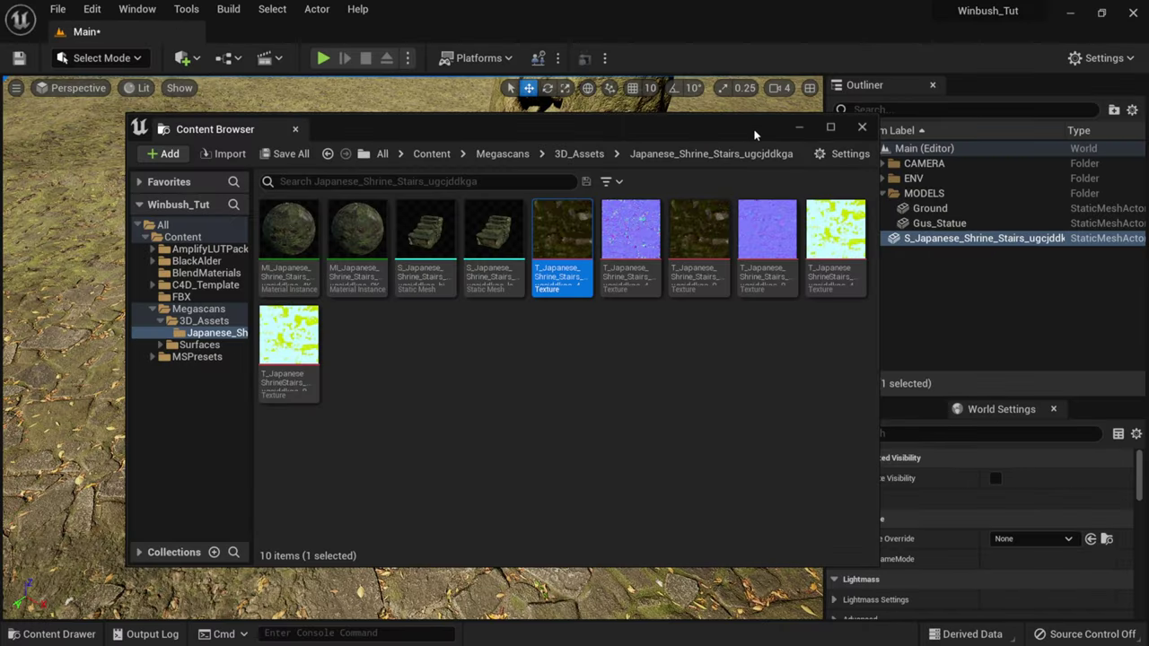
drag(755, 134, 484, 149)
click(953, 239)
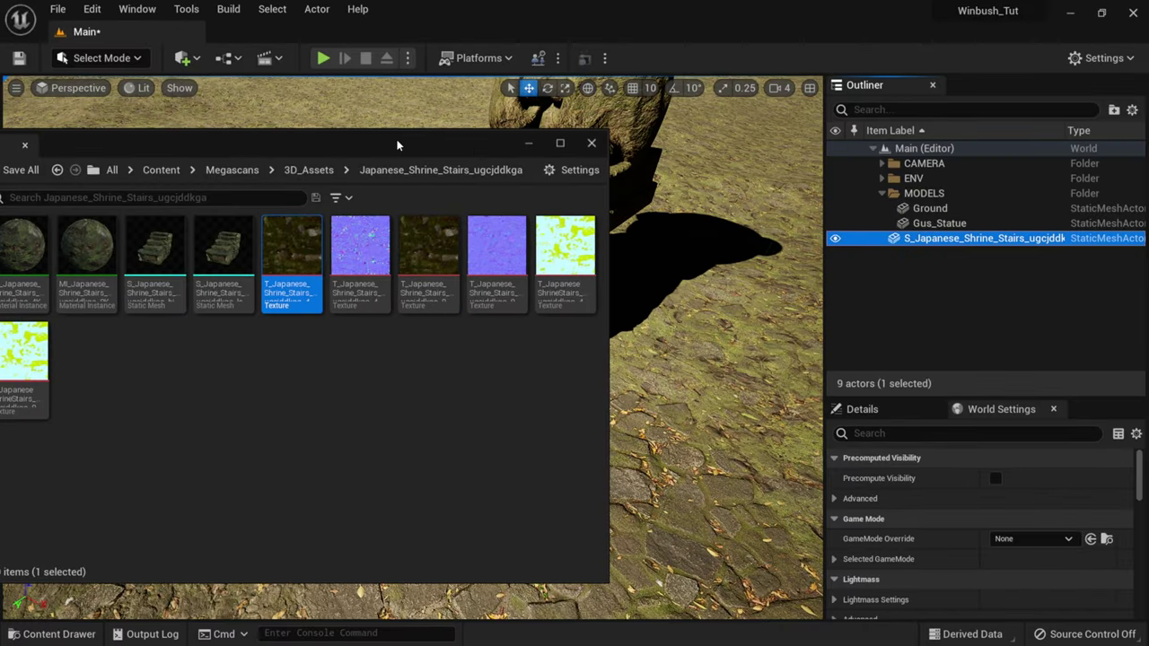
drag(399, 144, 471, 433)
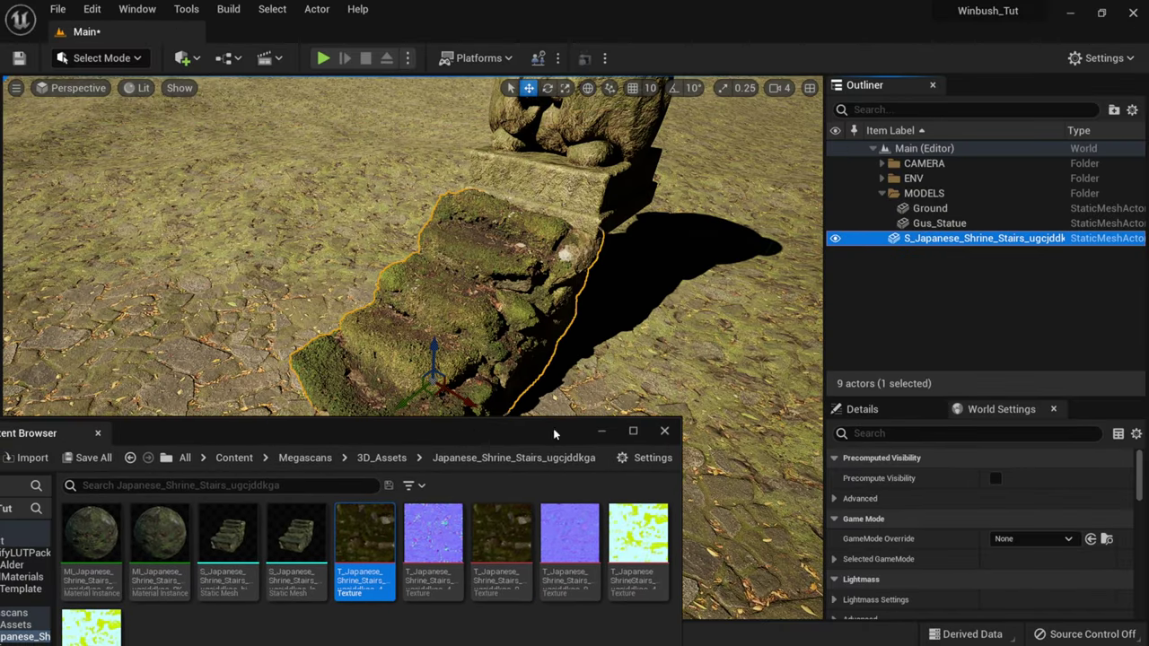
click(873, 413)
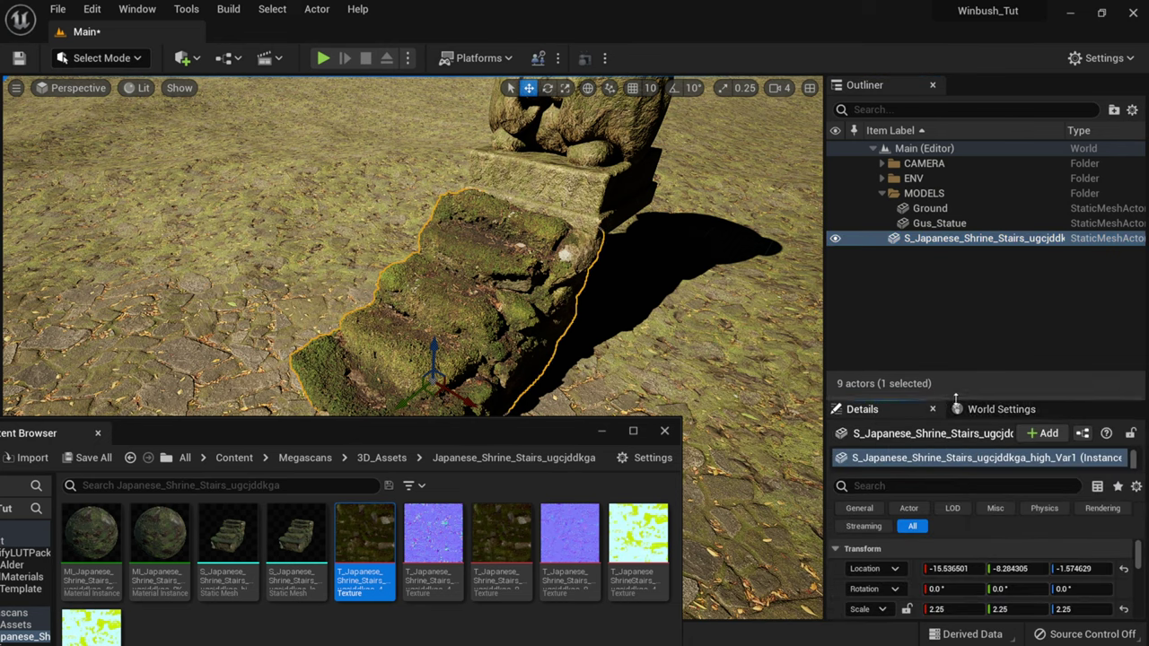
drag(955, 395, 955, 243)
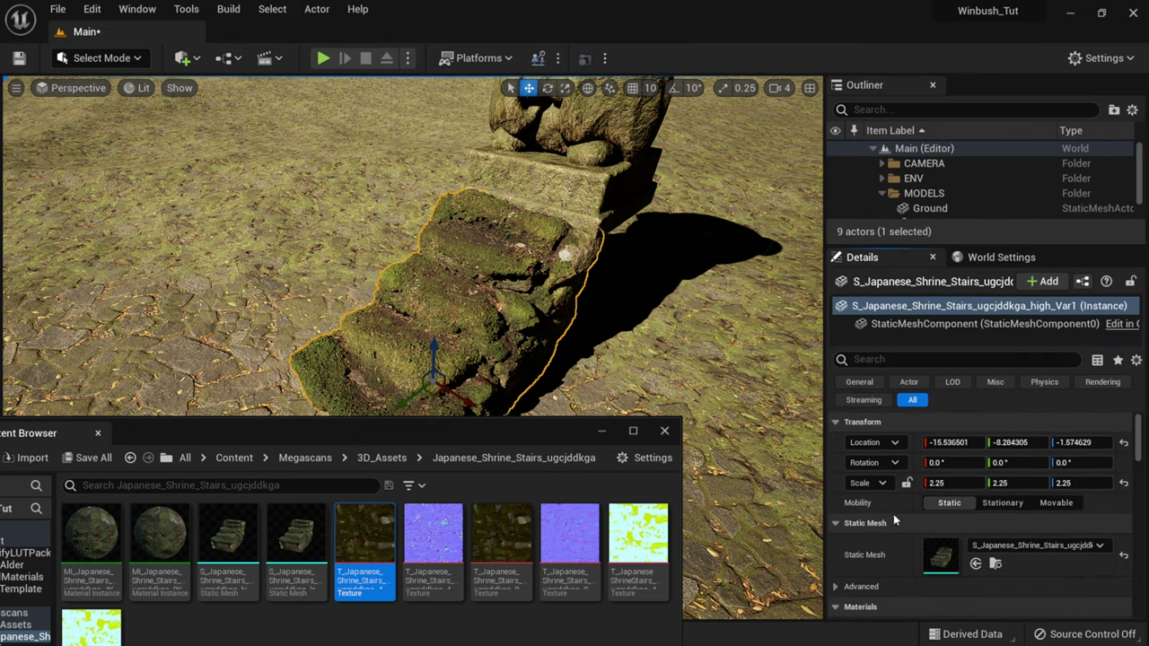
Assign the MI_Japanese_Shrine_Stairs_ugcjddkga_4K material instance to the stairs' material Element 0 and close the Content Browser
scroll(893, 514, down, 3)
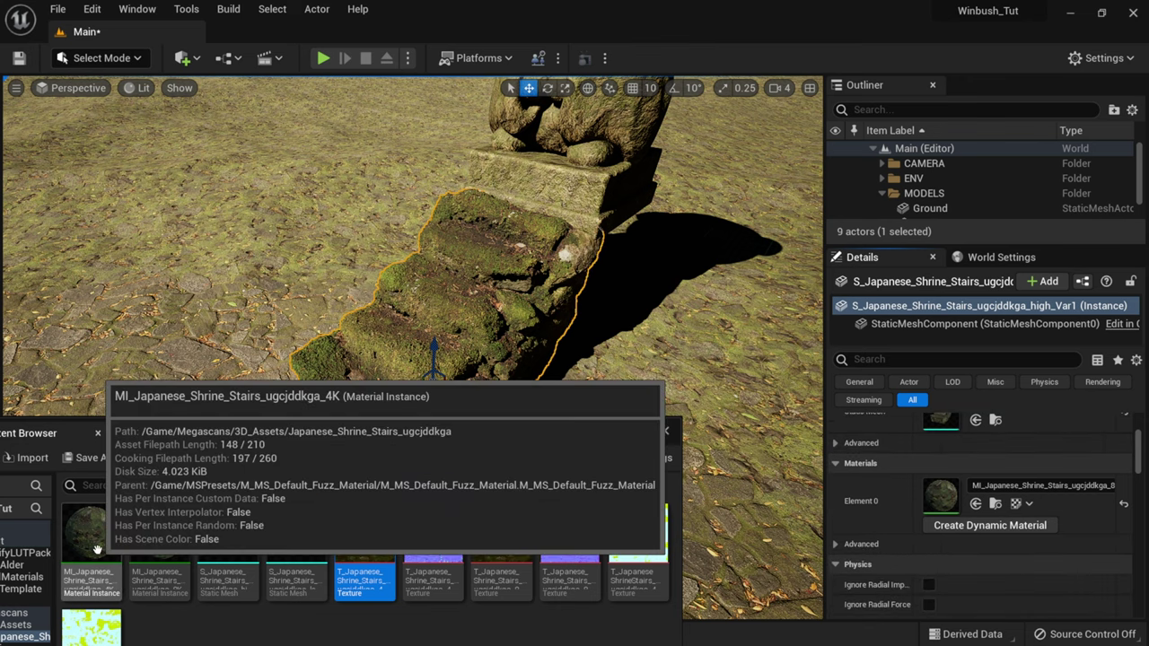
scroll(519, 260, up, 4)
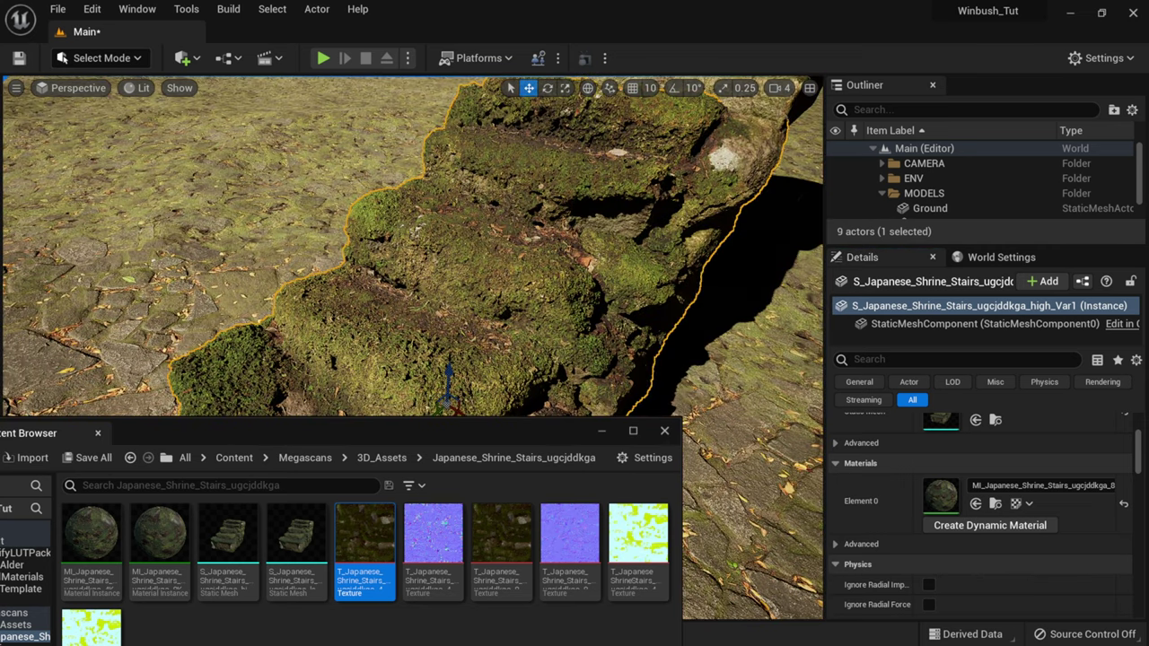
alt+drag(520, 264, 490, 274)
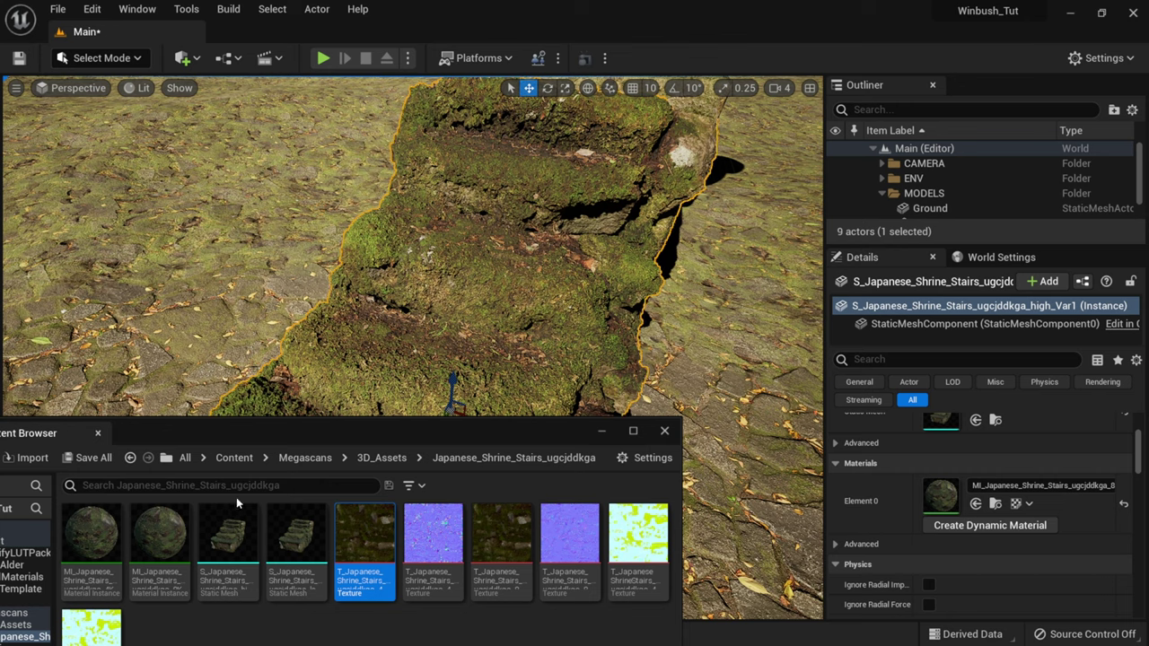
drag(83, 537, 965, 496)
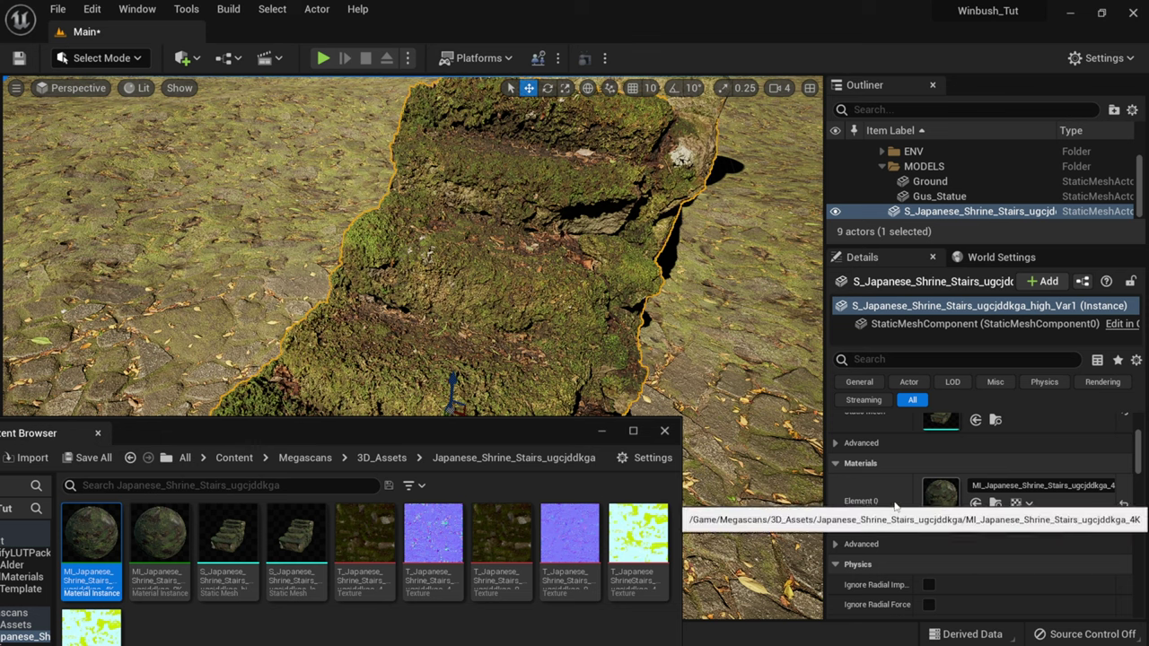
scroll(658, 265, down, 10)
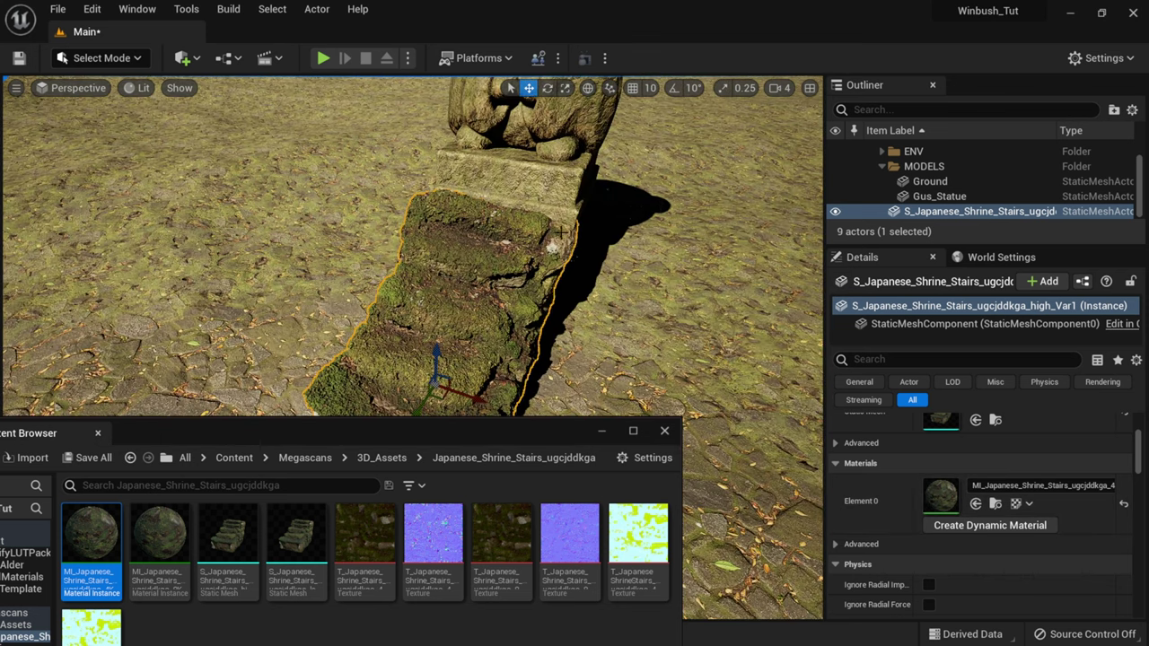
right_drag(557, 320, 558, 251)
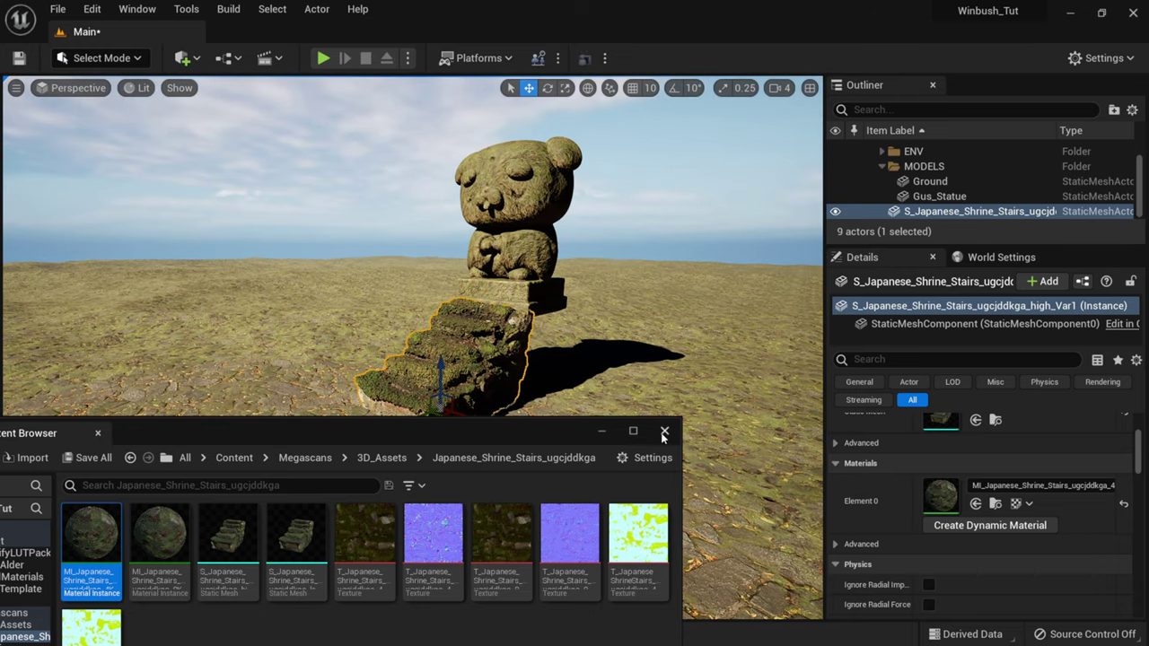
click(665, 433)
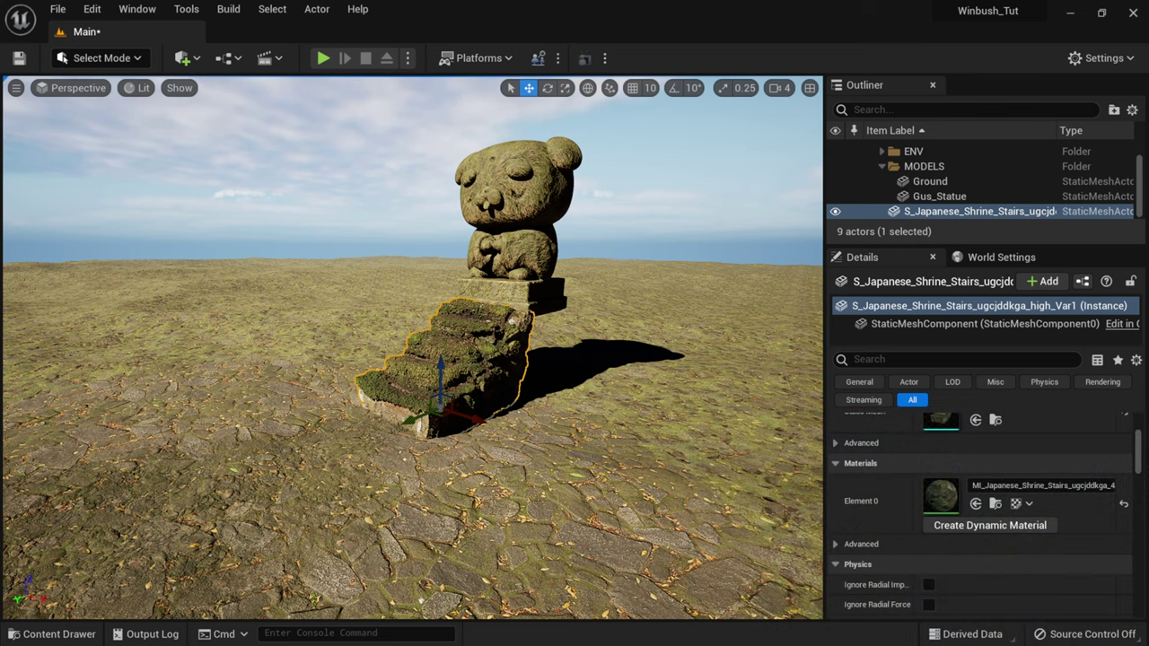
Collapse the Megascans folder and open the BlackAlder folder in the project's content
click(54, 634)
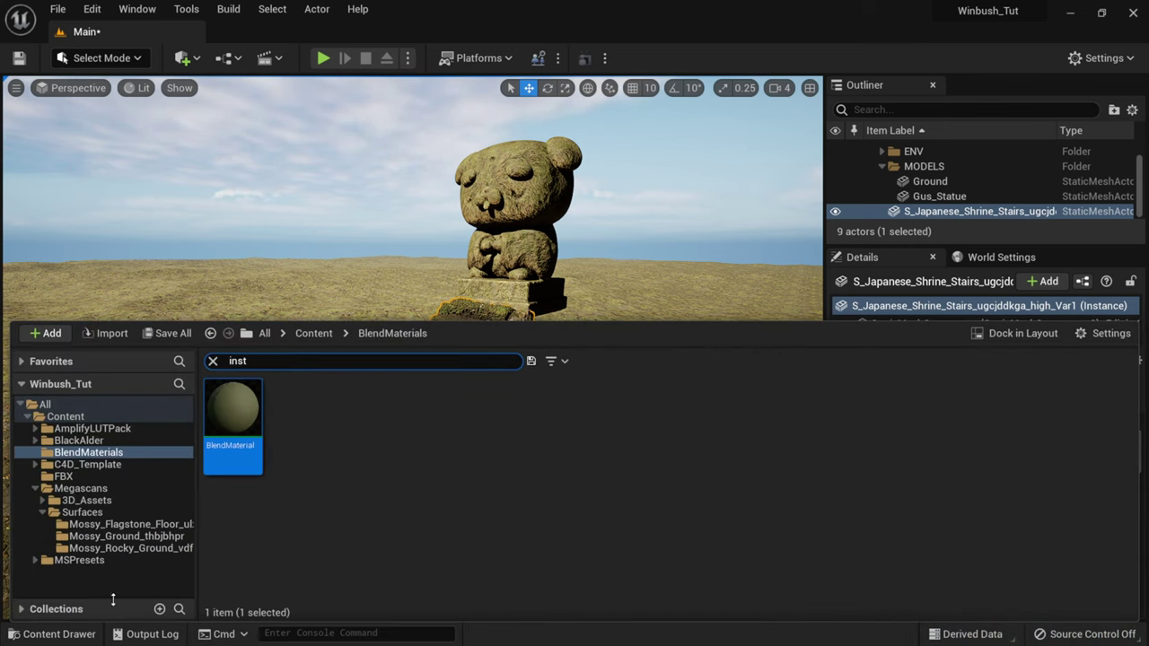
click(35, 489)
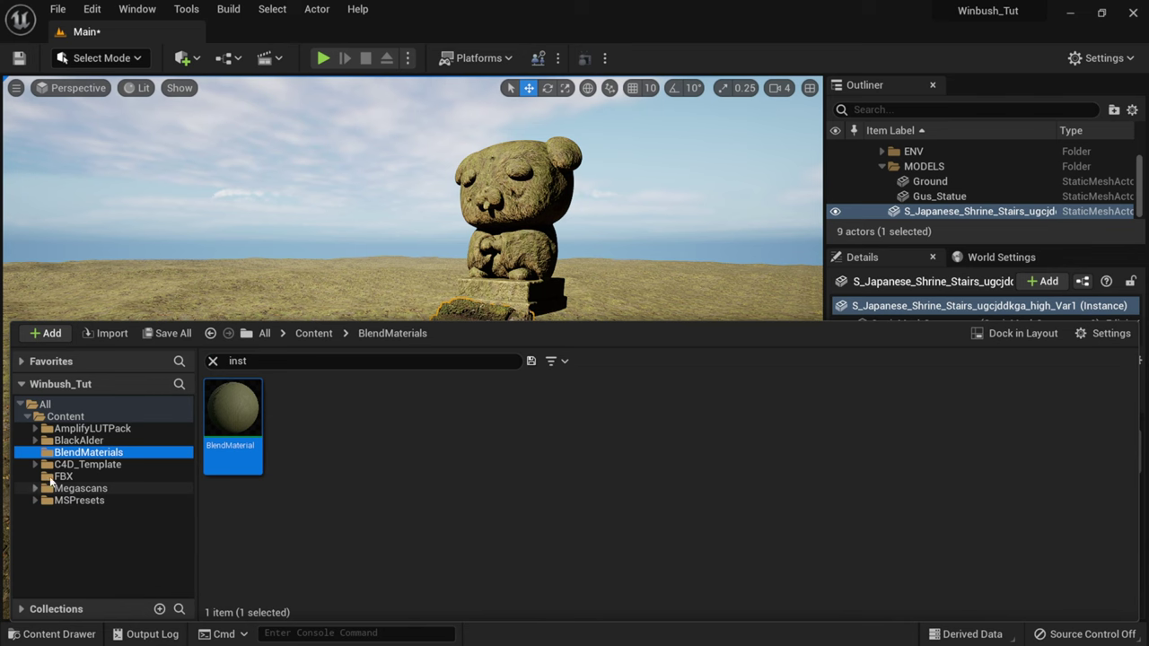
click(81, 441)
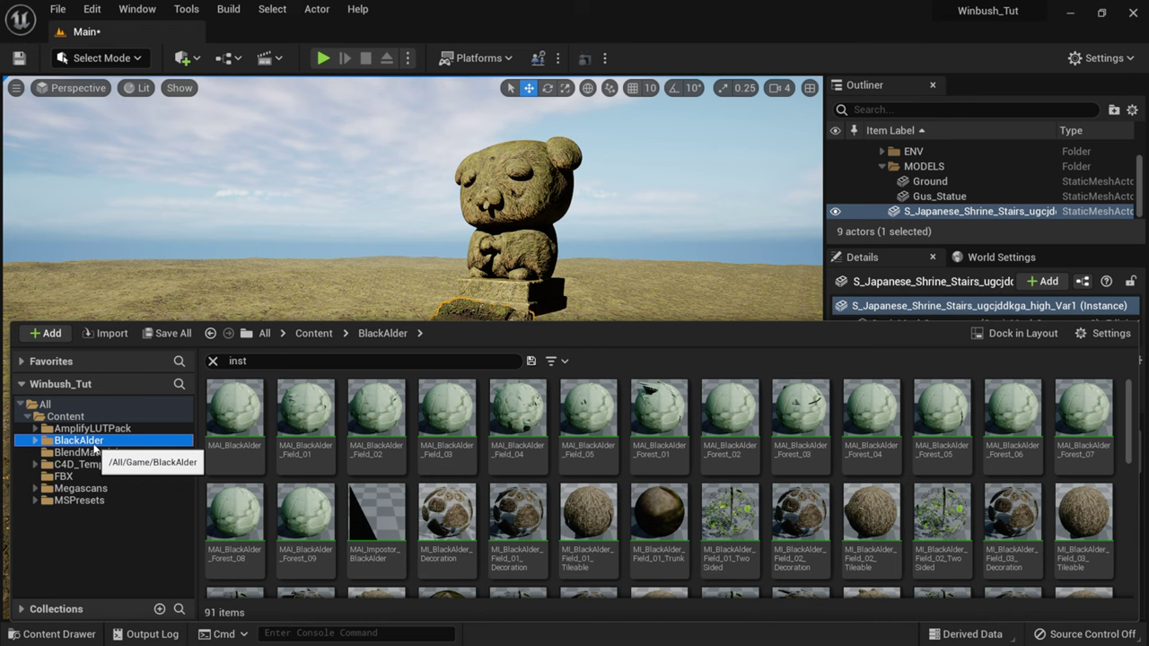
Switch to the Epic Games Launcher and open the Unreal Engine Marketplace
key(super)
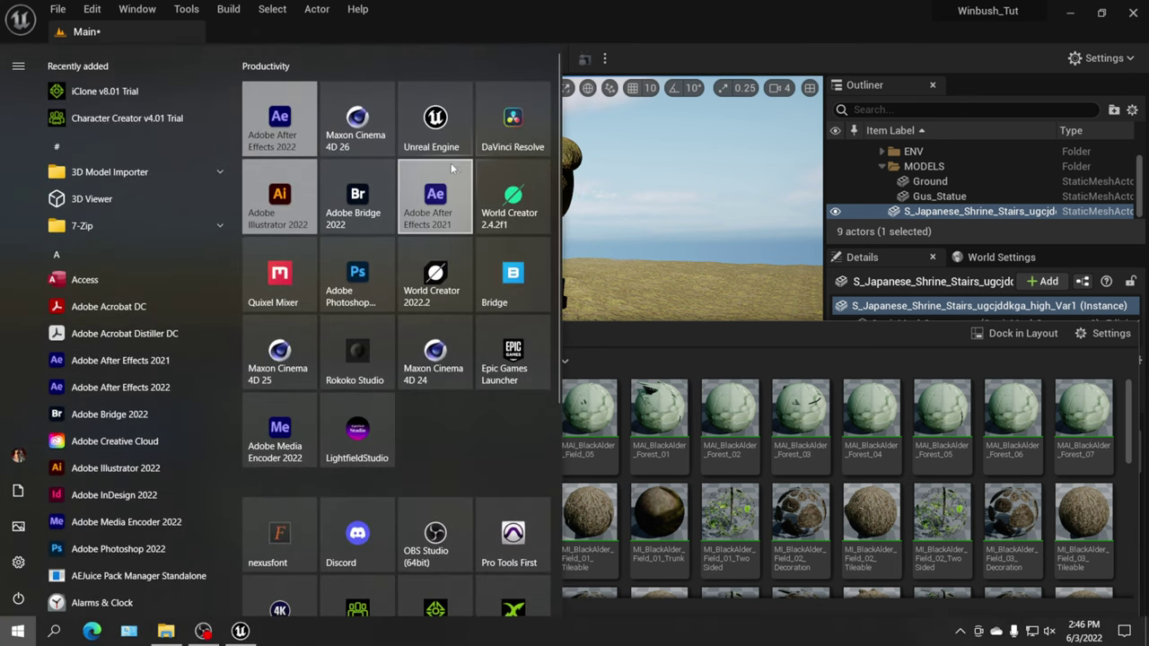
key(super)
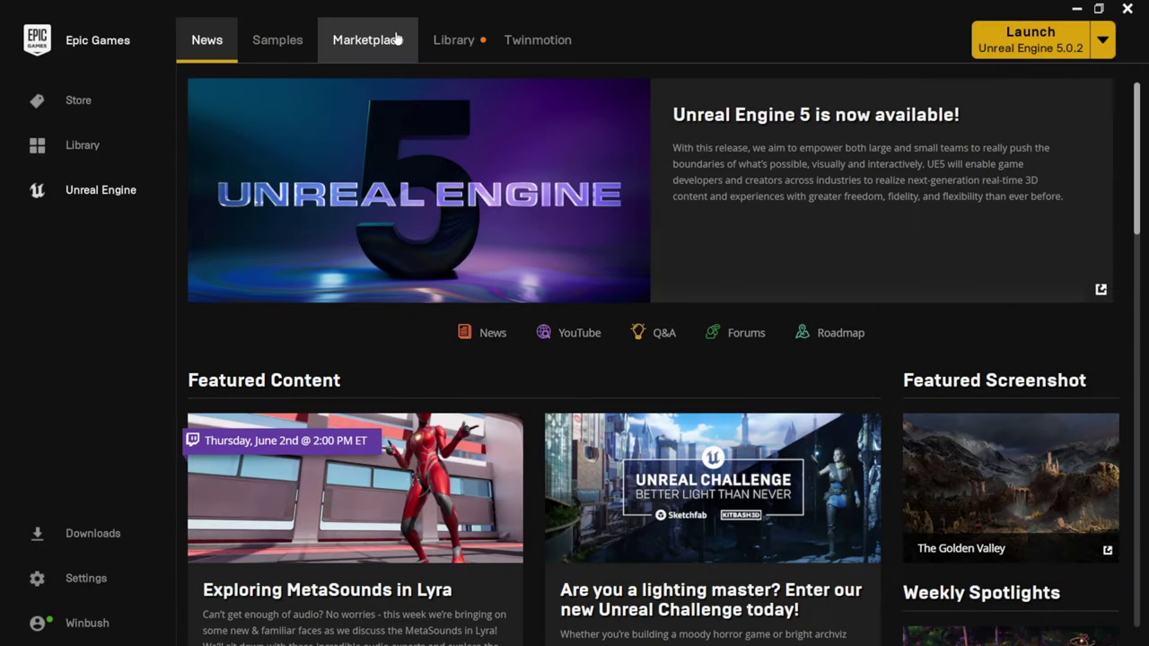
click(382, 57)
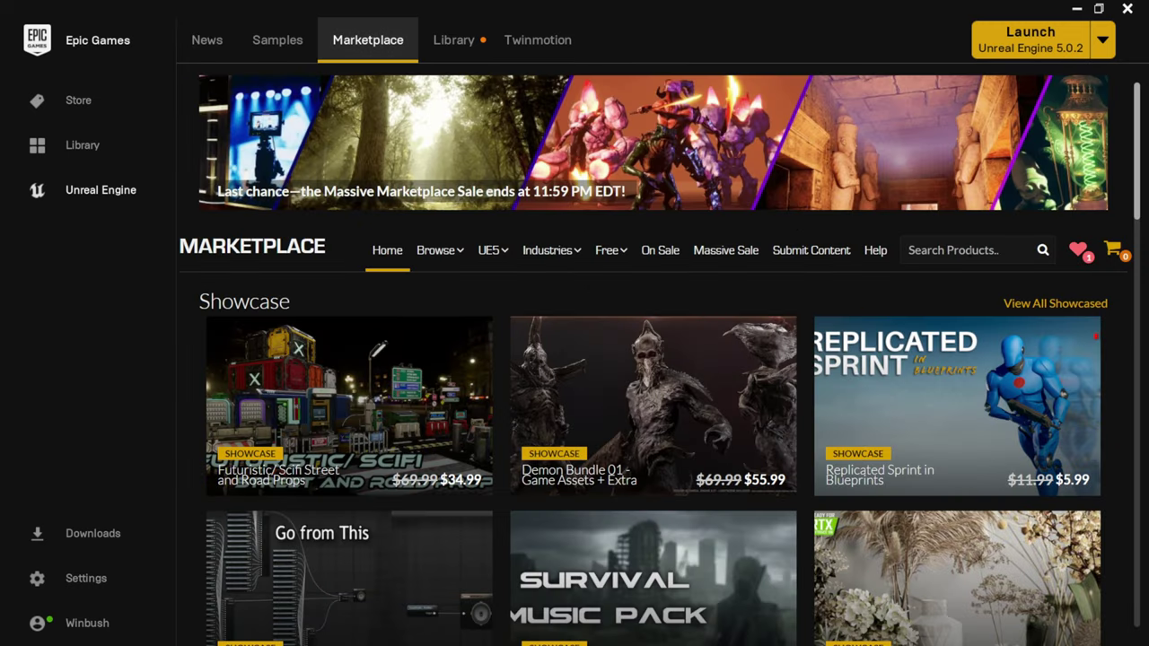
Search the Marketplace for "megascans trees" and open the detail page of the Megascans European black alder tree pack
click(960, 249)
text(megas)
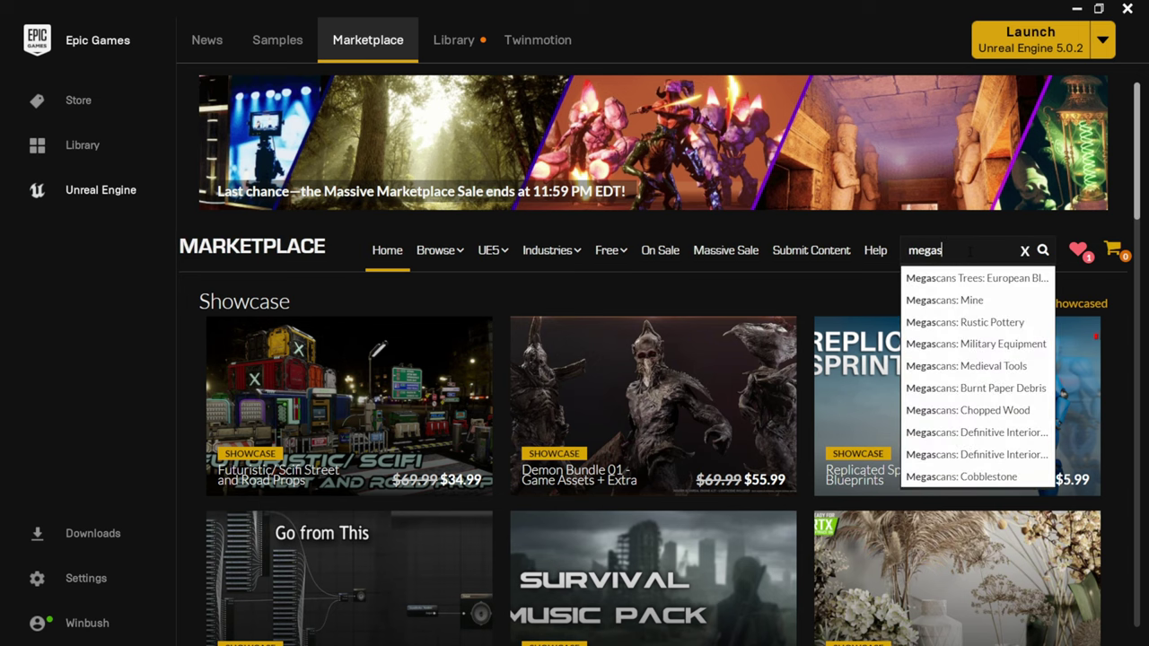
text(cans)
scroll(968, 250, down, 5)
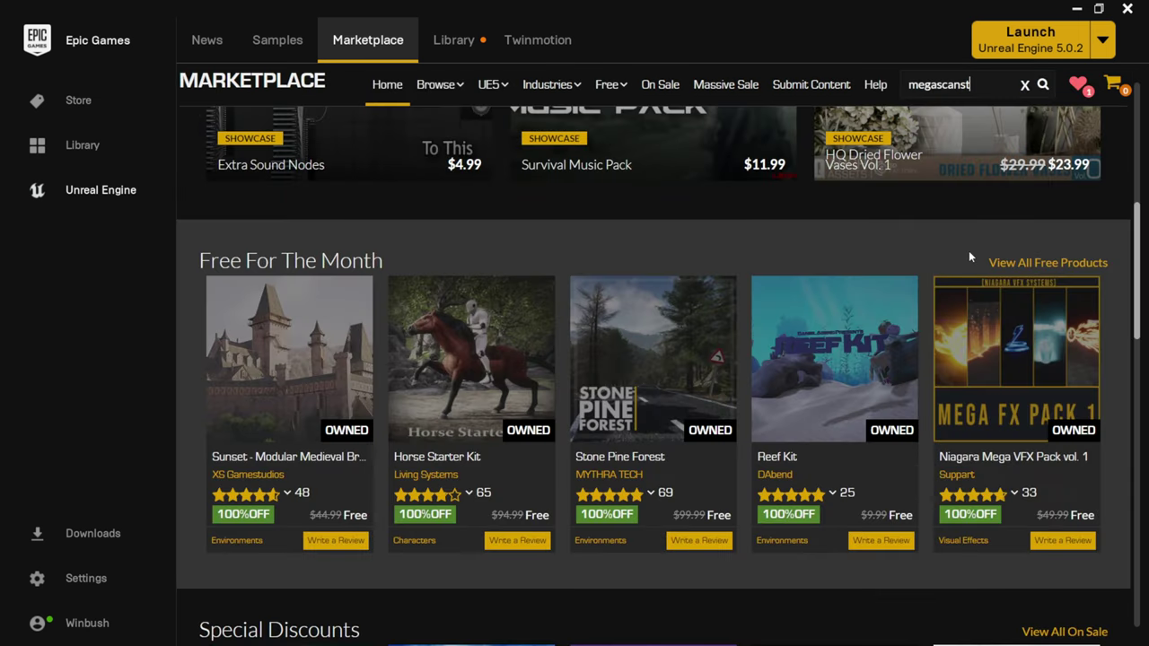
text(trees)
key(Return)
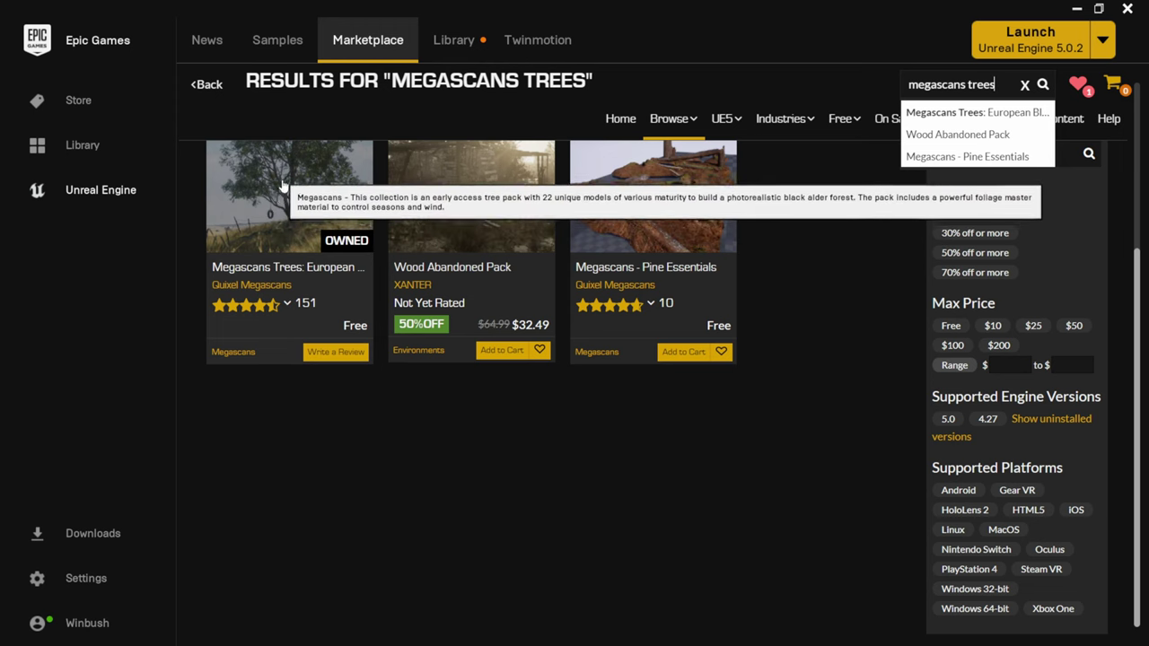
scroll(266, 245, down, 1)
click(260, 207)
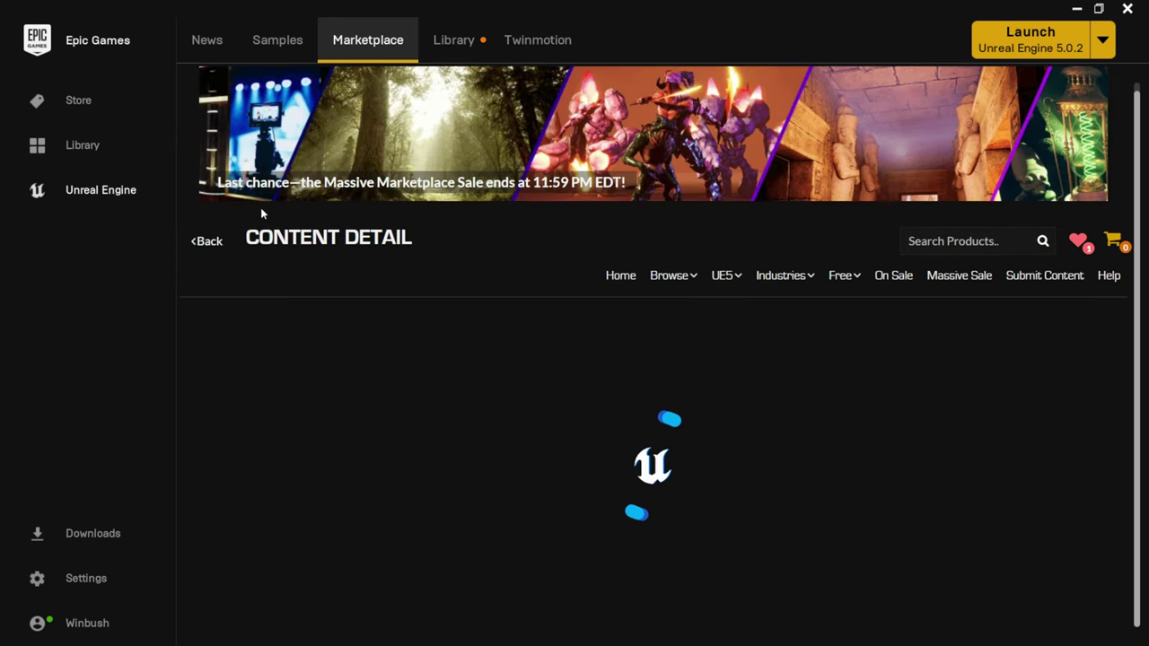
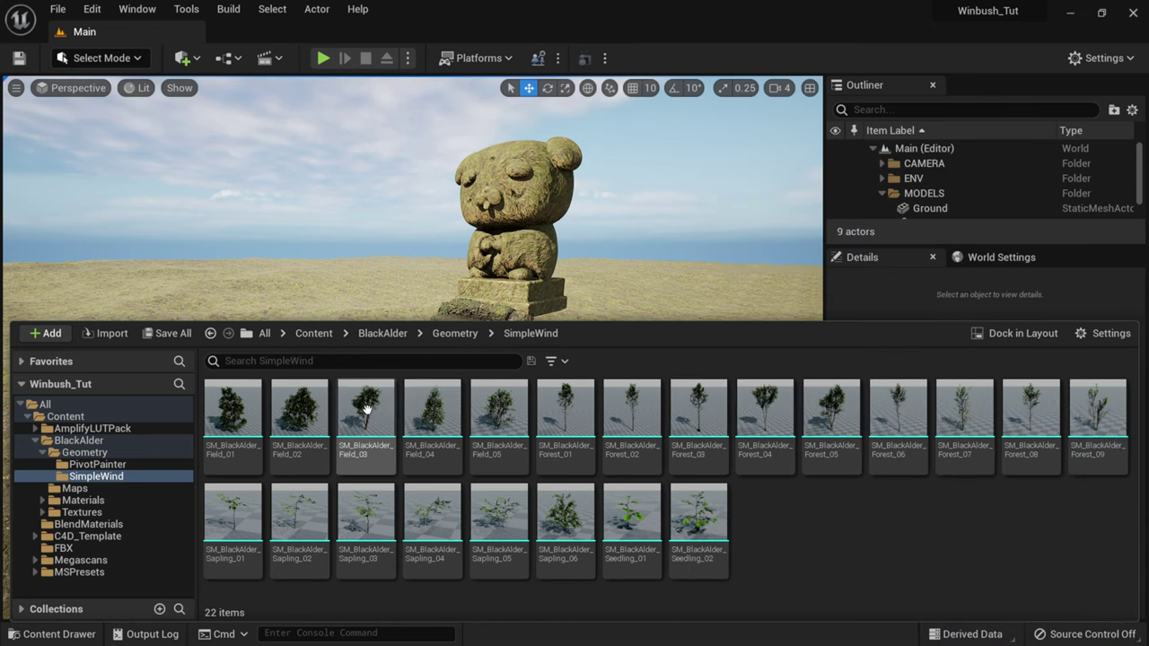
Switch the editor to Foliage mode, then dock the Content Browser in the layout and enlarge it to show the SimpleWind tree meshes
mouse_move(252, 416)
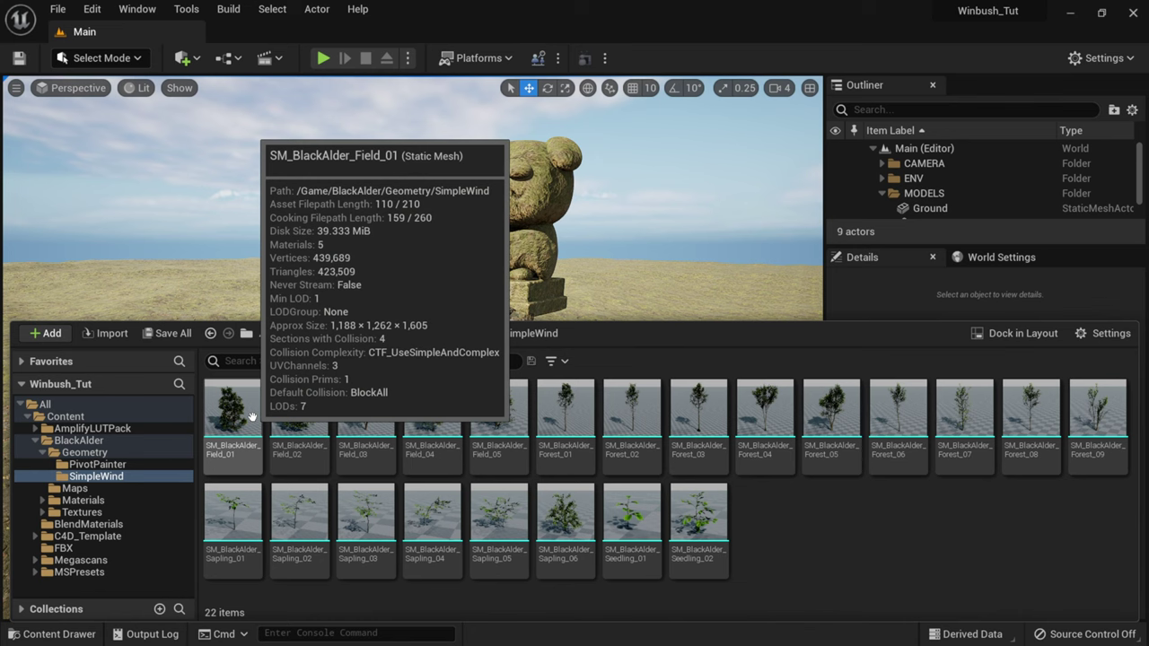
click(104, 59)
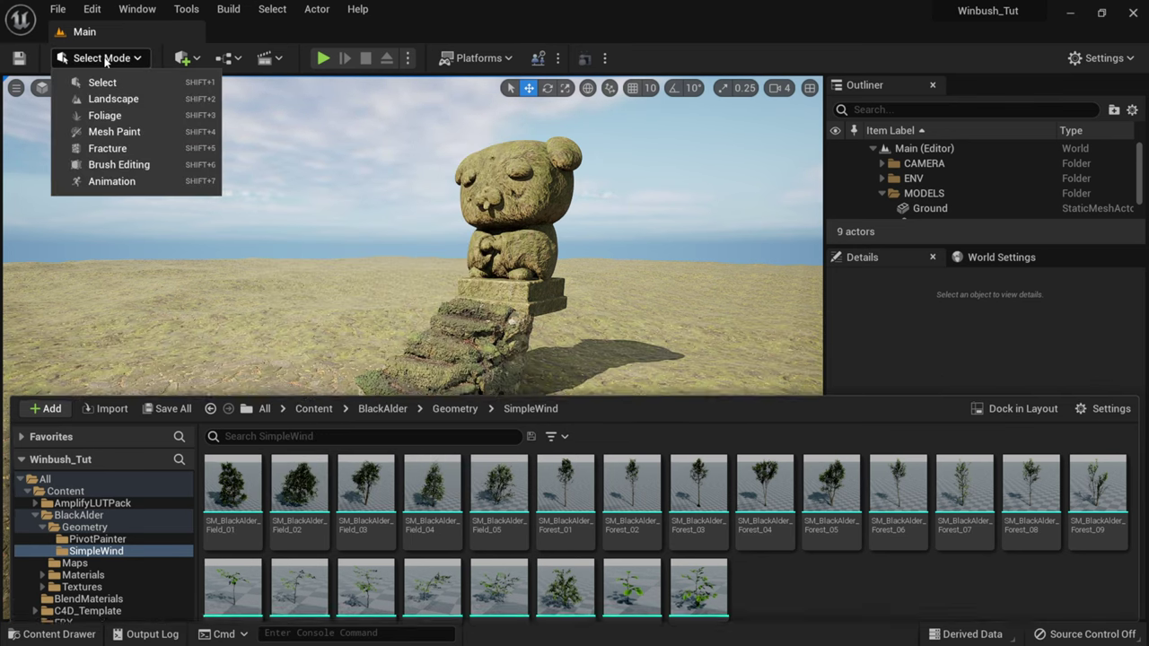
click(97, 117)
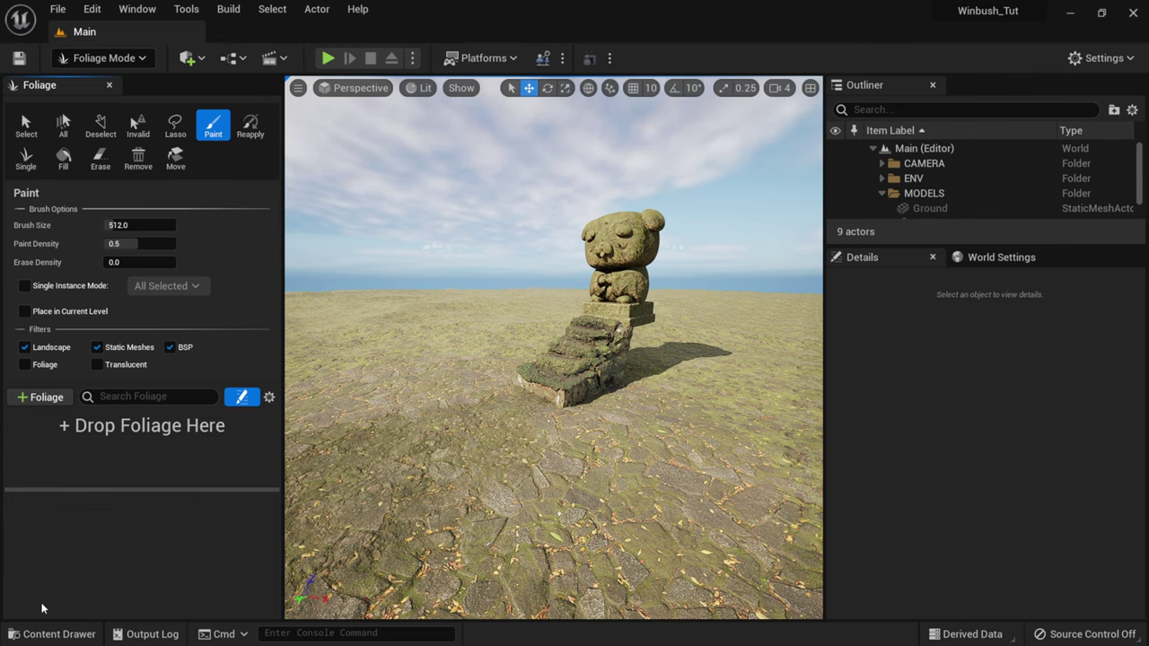
click(50, 634)
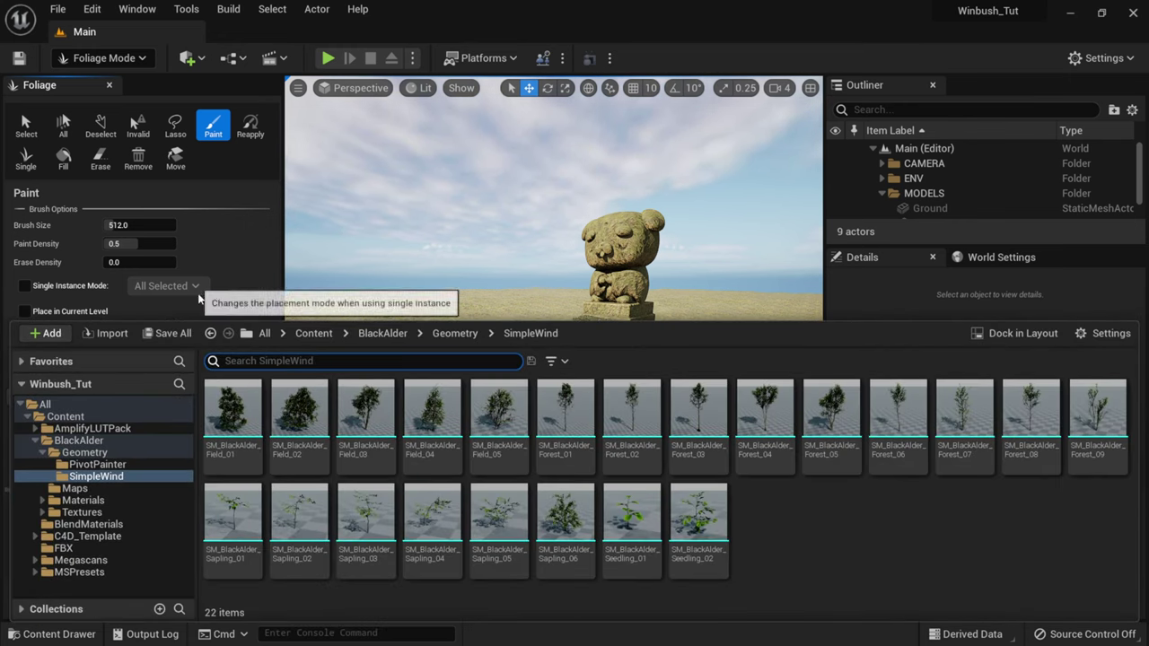
click(994, 336)
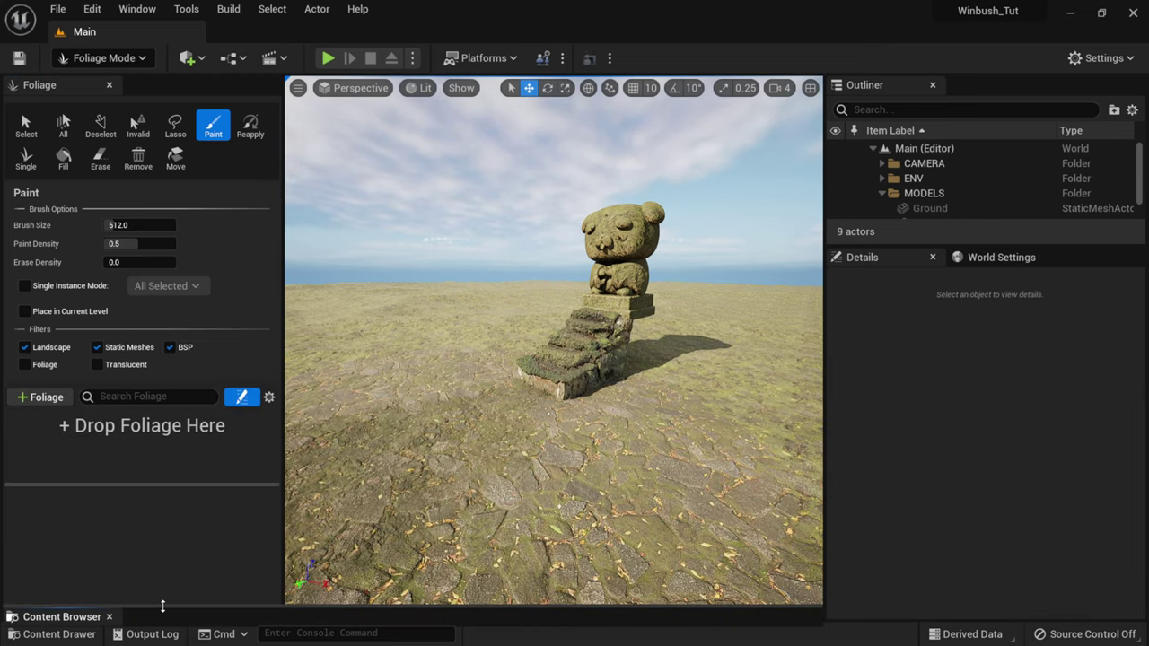
drag(164, 597, 193, 456)
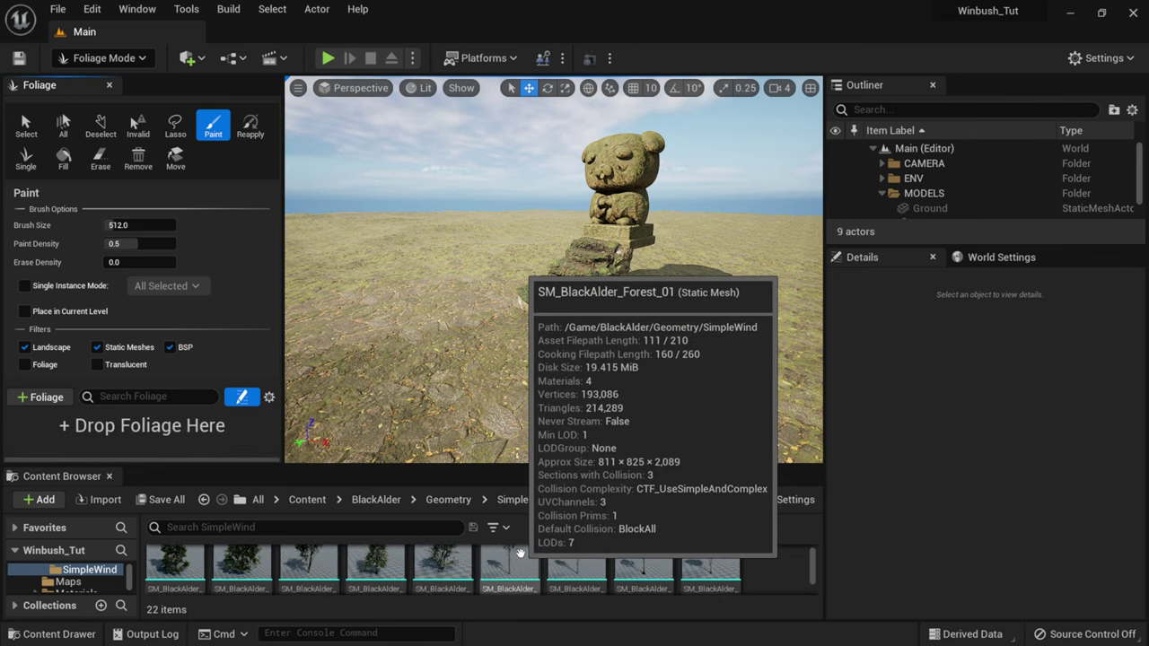
drag(579, 467, 576, 461)
Add the SM_BlackAlder Field_03, Field_05, Forest_01 and Forest_02 meshes to the foliage list and close the Content Browser
mouse_move(555, 564)
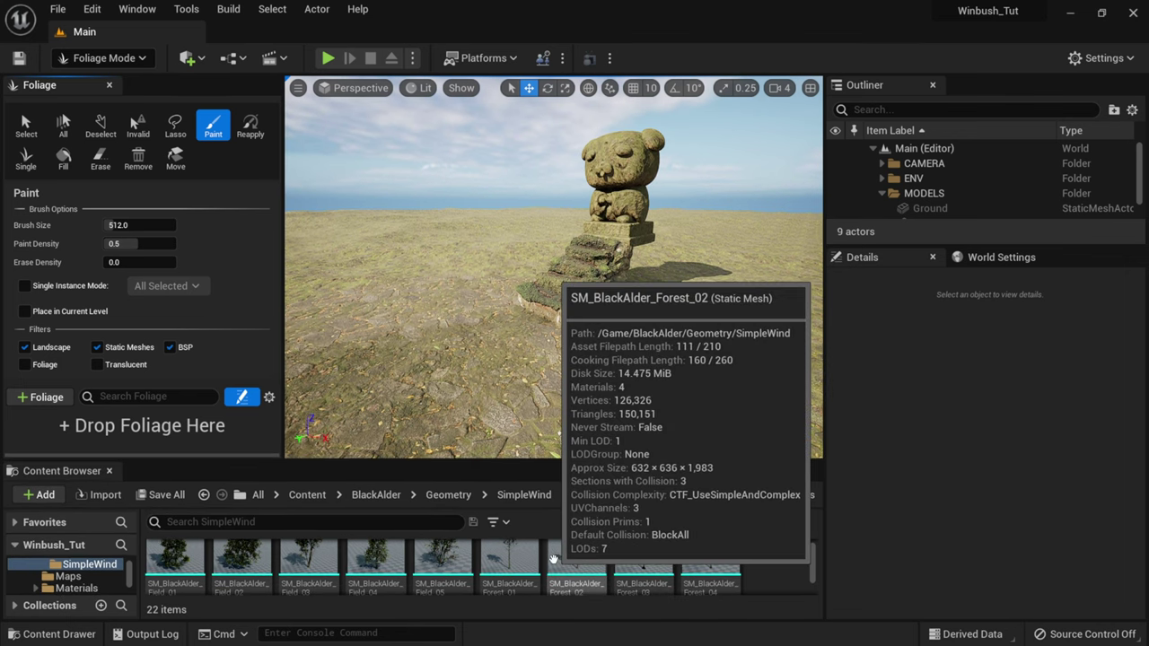
click(305, 570)
mouse_move(527, 567)
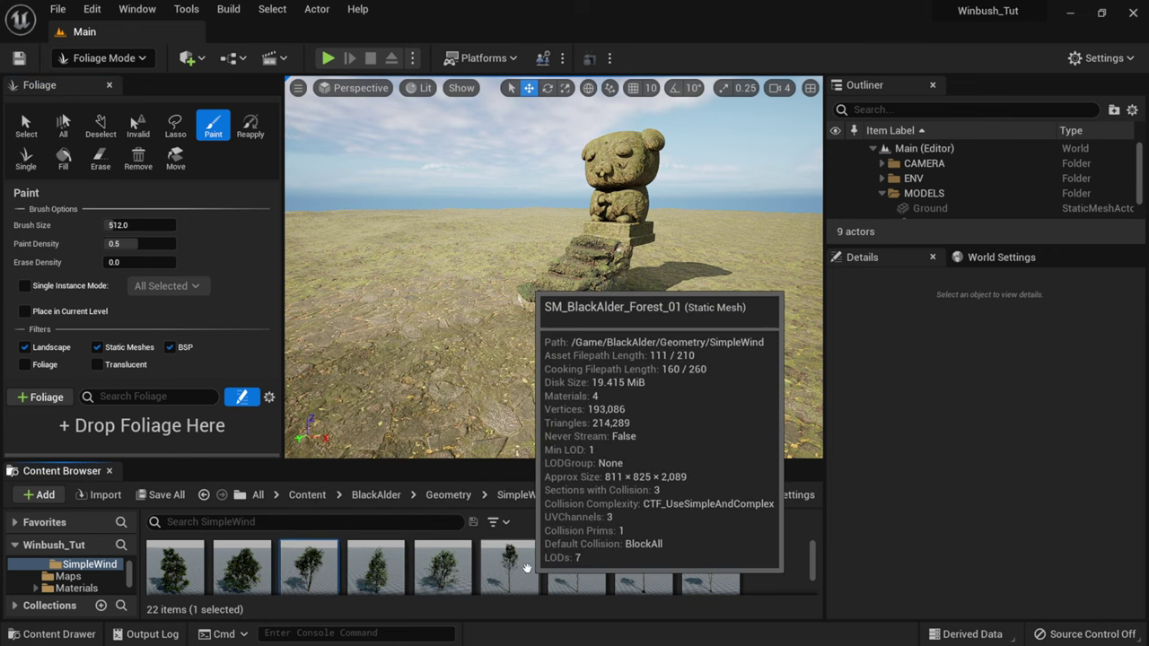
ctrl+click(440, 568)
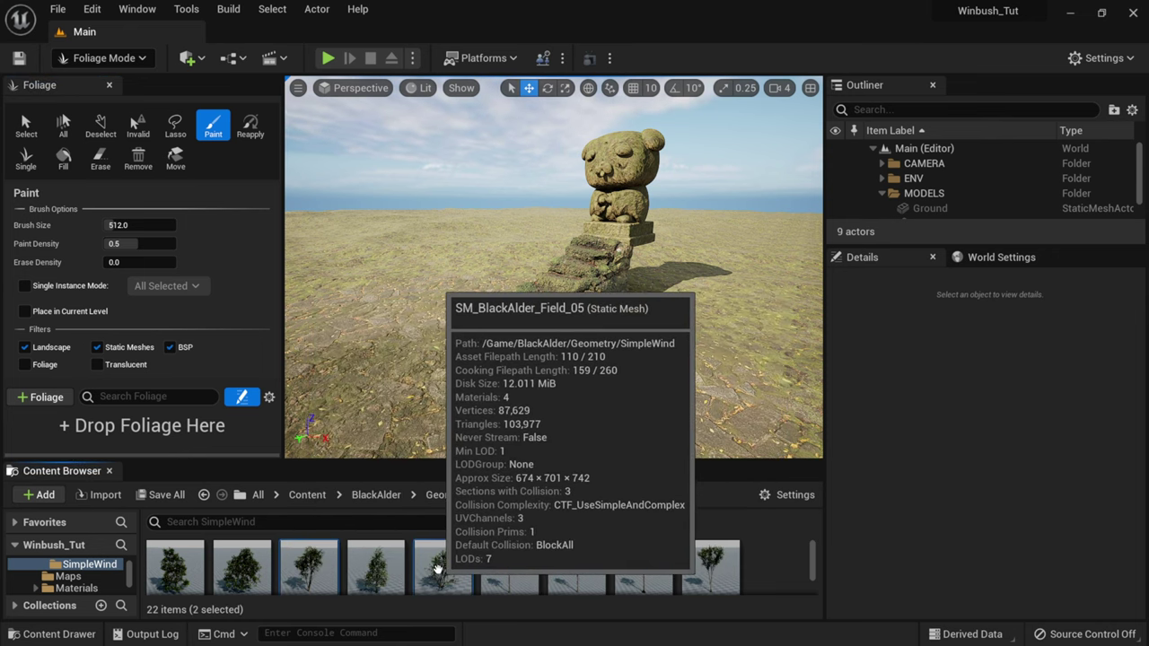
ctrl+click(509, 567)
ctrl+click(576, 567)
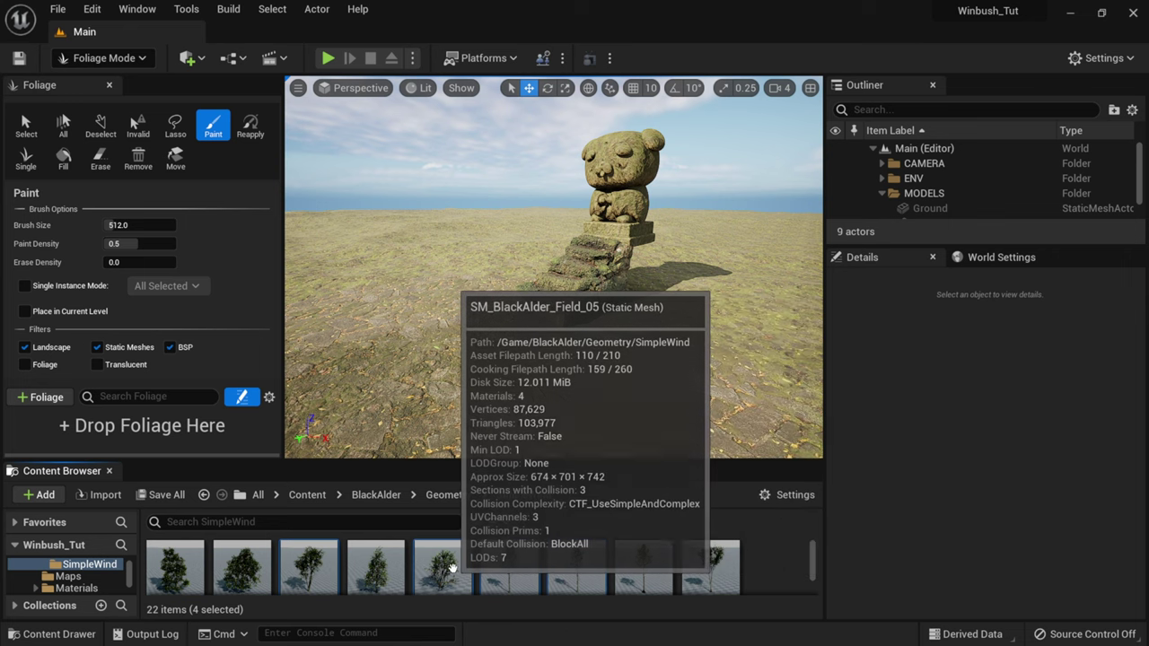
drag(199, 431, 190, 435)
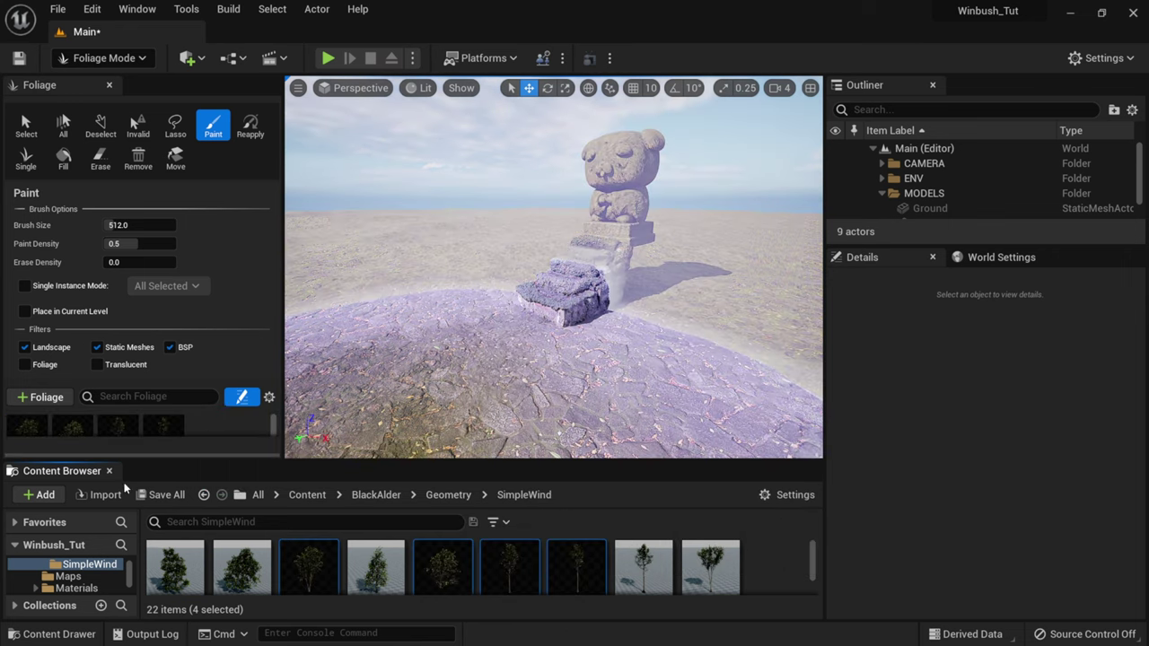
click(110, 472)
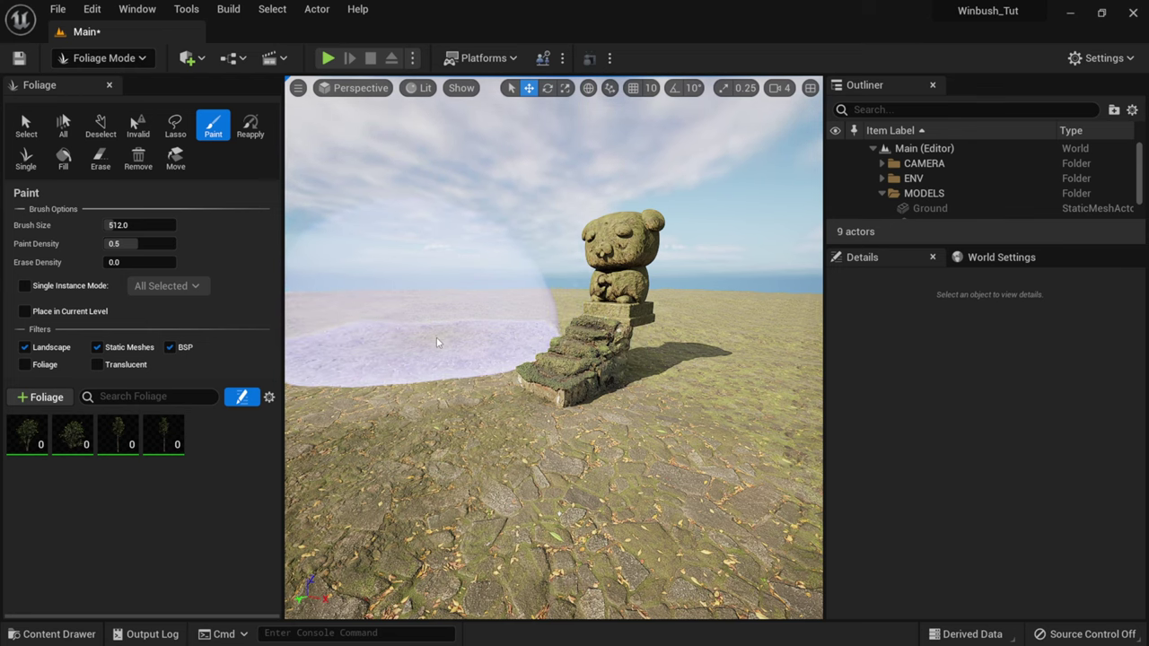
Try painting the four tree types beside the statue with the 512 brush, and undo the stroke
scroll(437, 338, down, 6)
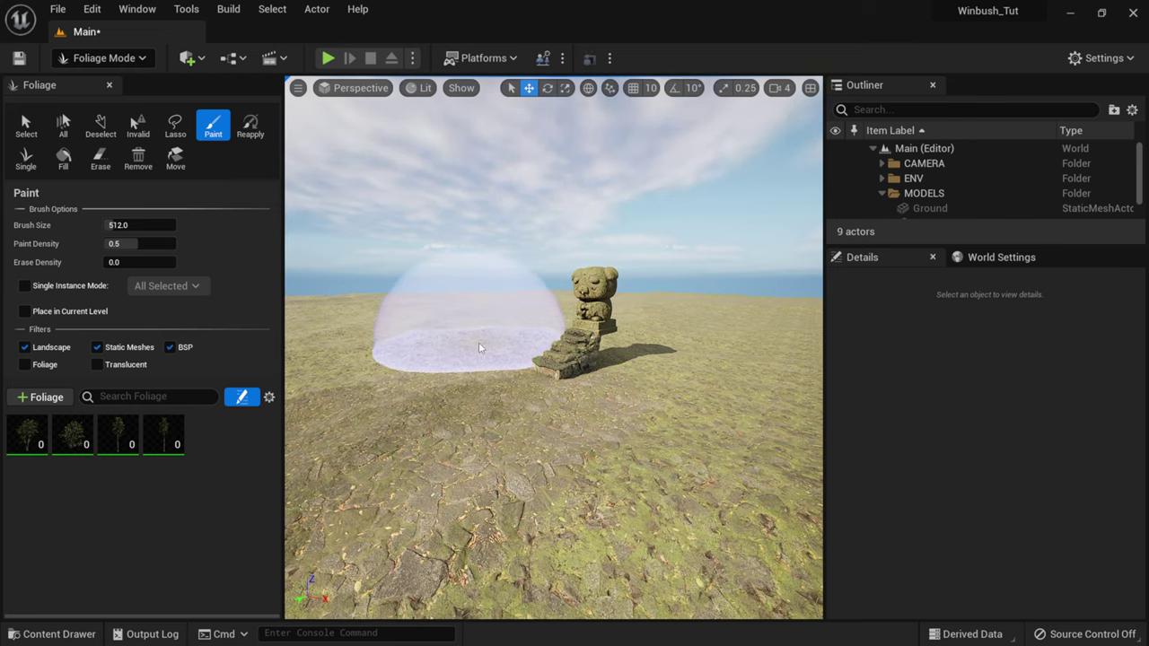
mouse_move(479, 342)
right_down()
mouse_move(470, 300)
mouse_move(465, 331)
right_up()
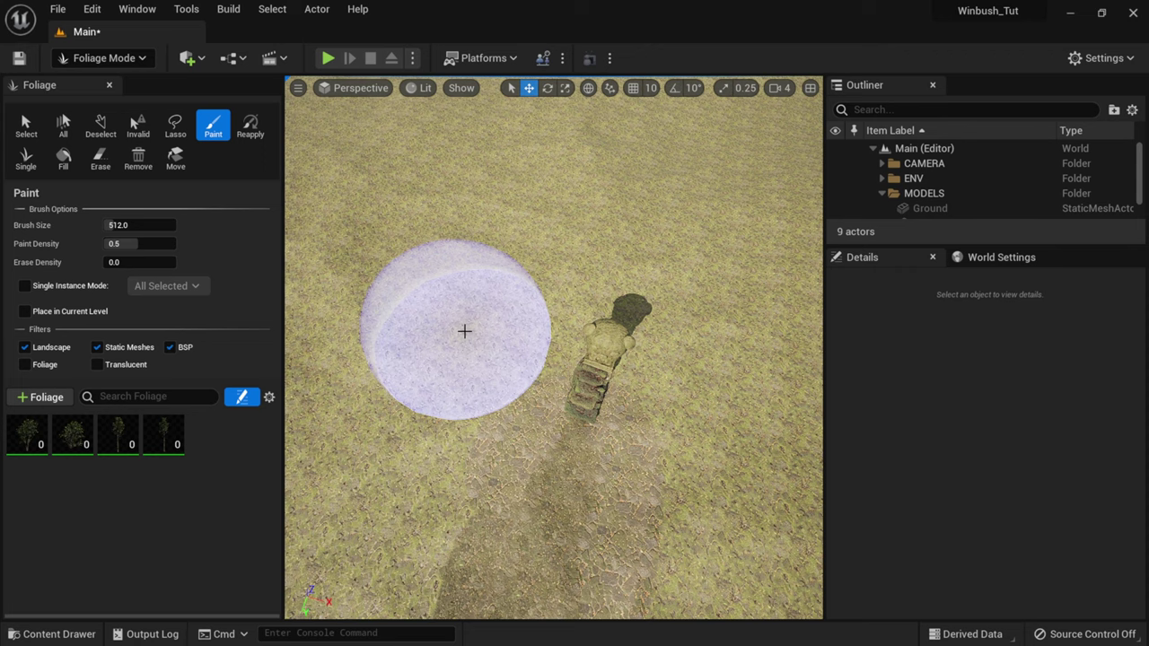
scroll(466, 331, down, 3)
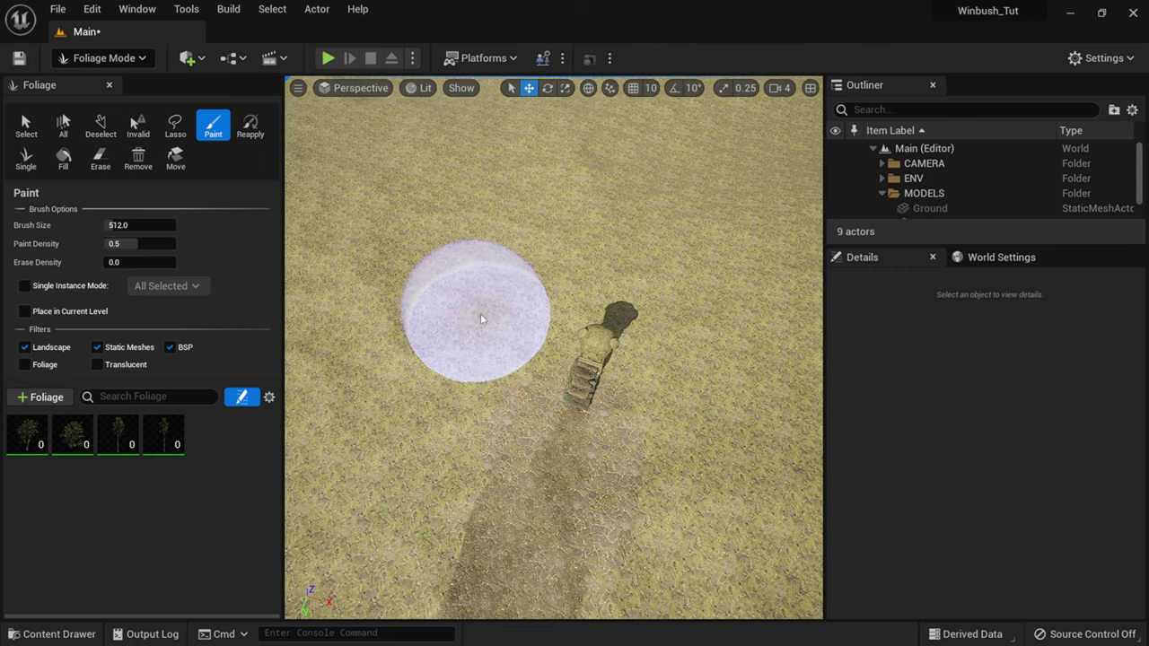
click(444, 309)
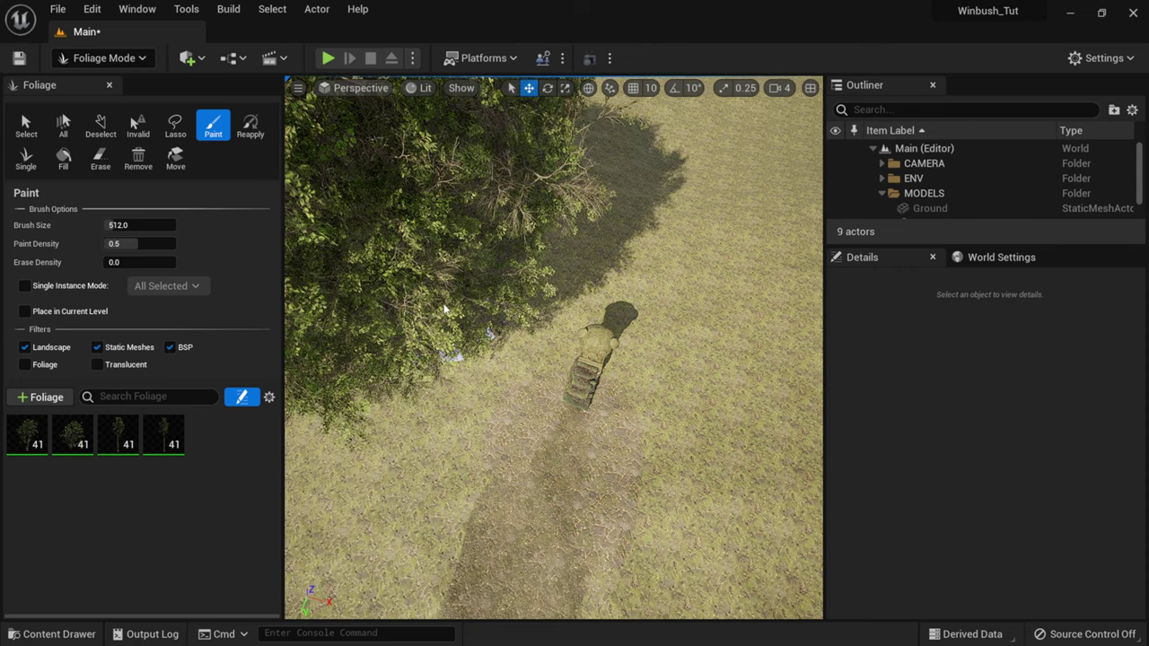
mouse_move(460, 375)
right_down()
mouse_move(460, 271)
mouse_move(461, 361)
mouse_move(461, 307)
mouse_move(453, 345)
right_up()
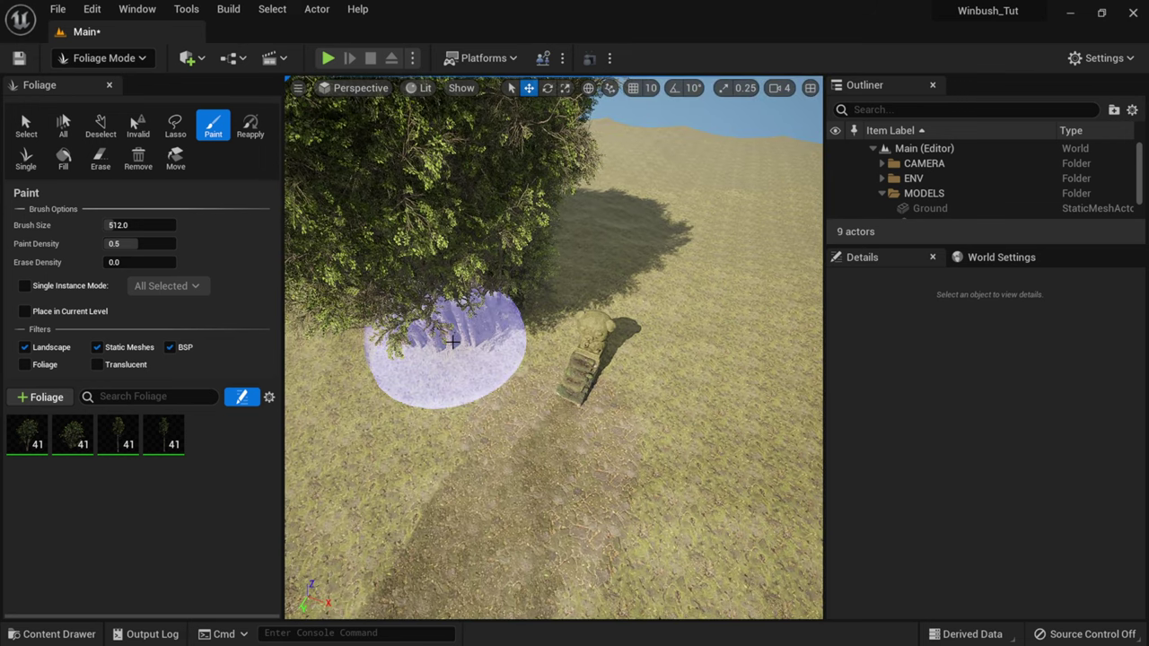
key(ctrl+z)
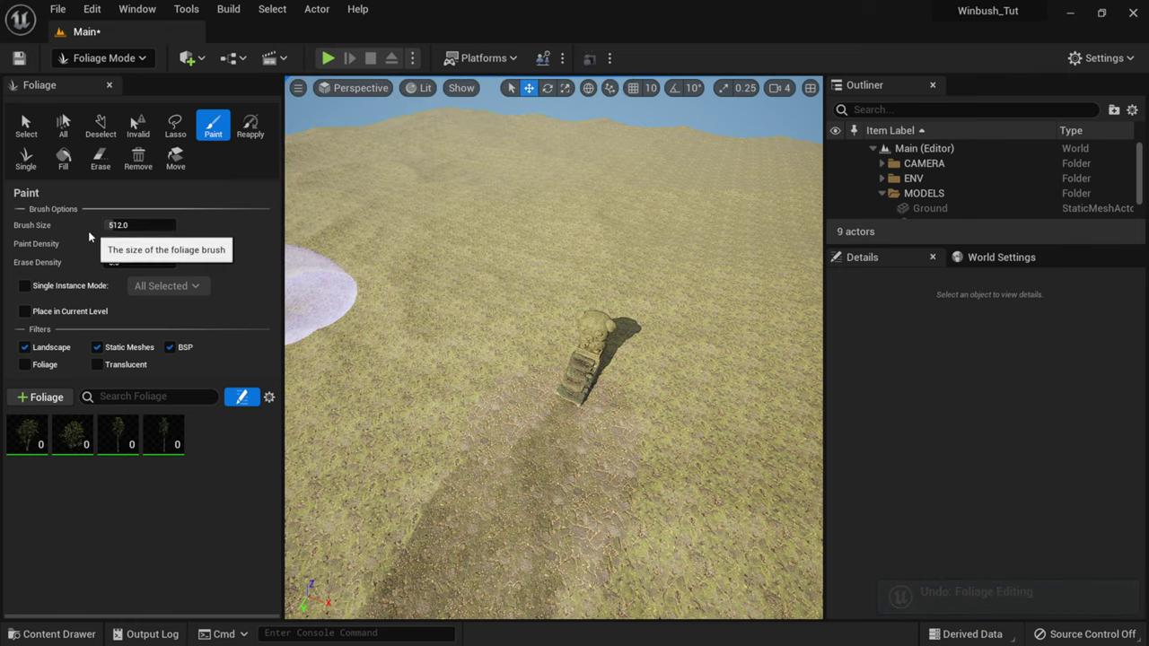
Set the foliage brush size to 100 and the paint density to 0.05
click(122, 225)
text(100)
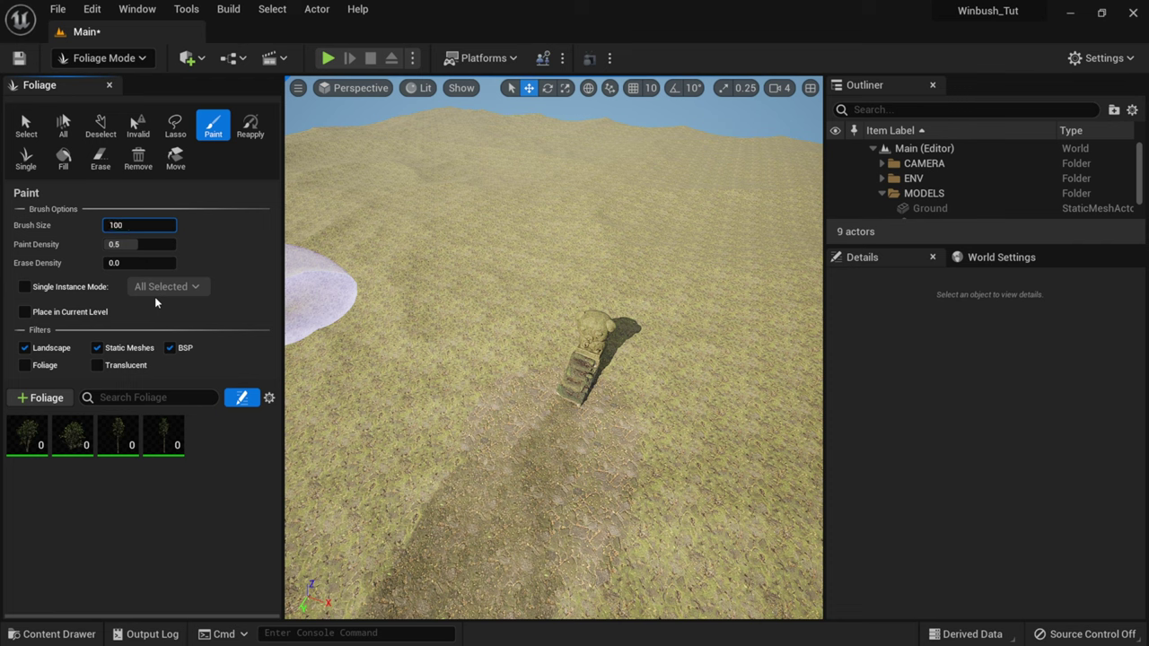
key(Return)
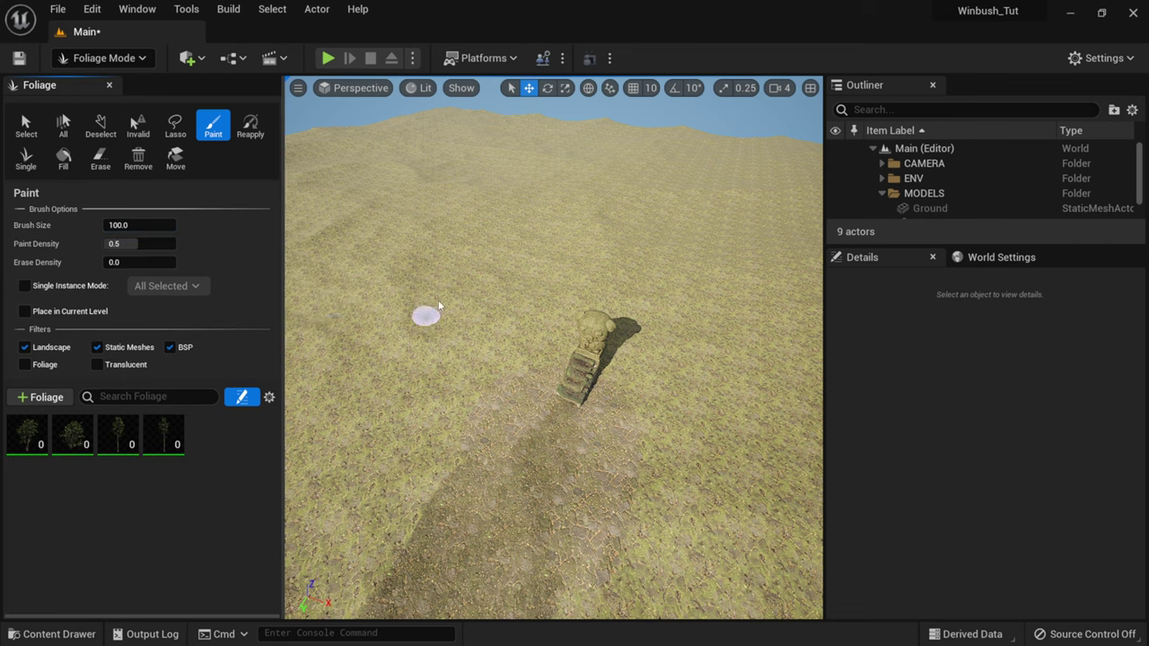
click(122, 244)
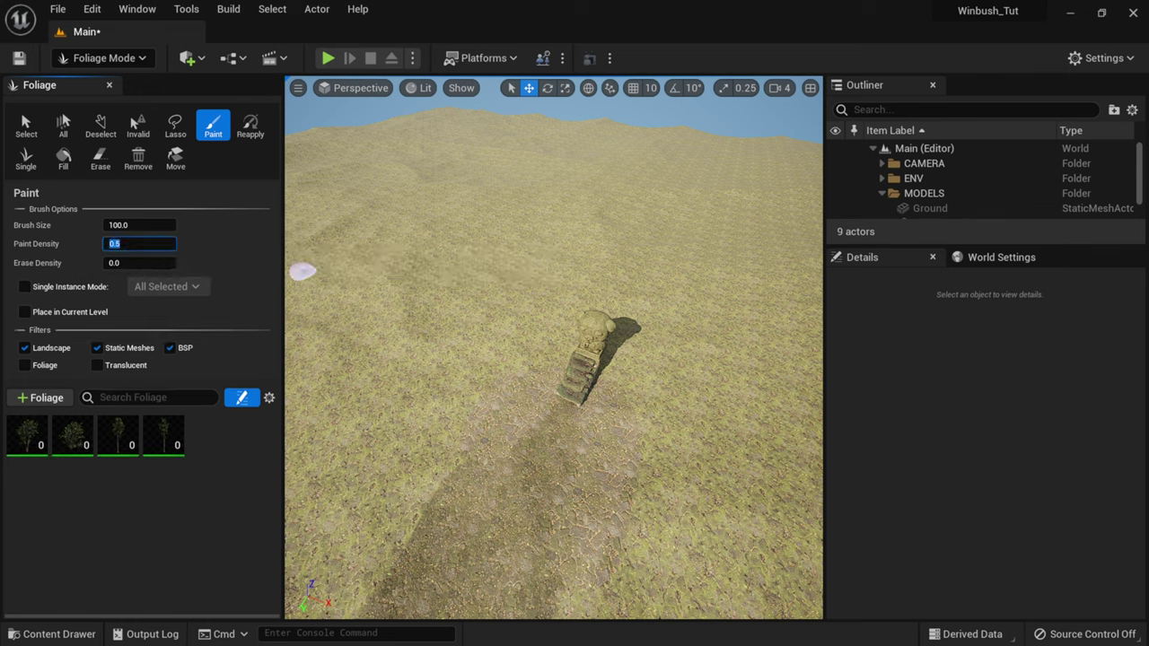
text(0.05)
key(Return)
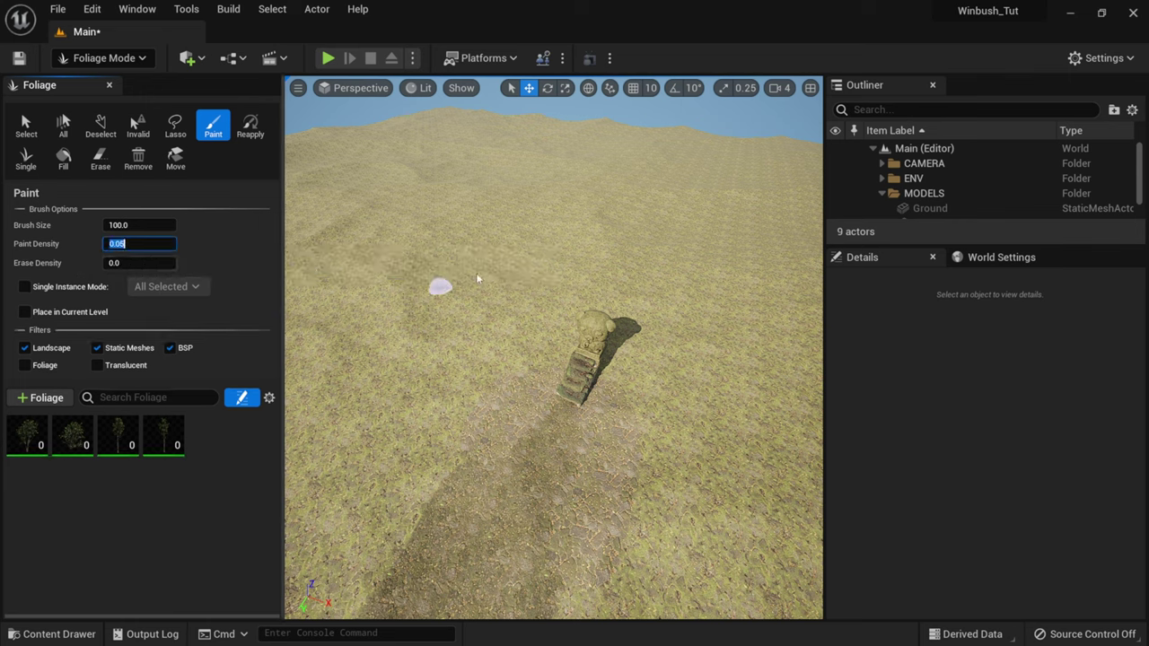
Try painting a band of black alder trees on the ground beside and behind the statue
mouse_move(478, 279)
mouse_down()
mouse_move(495, 264)
mouse_move(548, 261)
mouse_move(725, 291)
mouse_move(404, 252)
mouse_move(323, 357)
mouse_move(464, 295)
mouse_up()
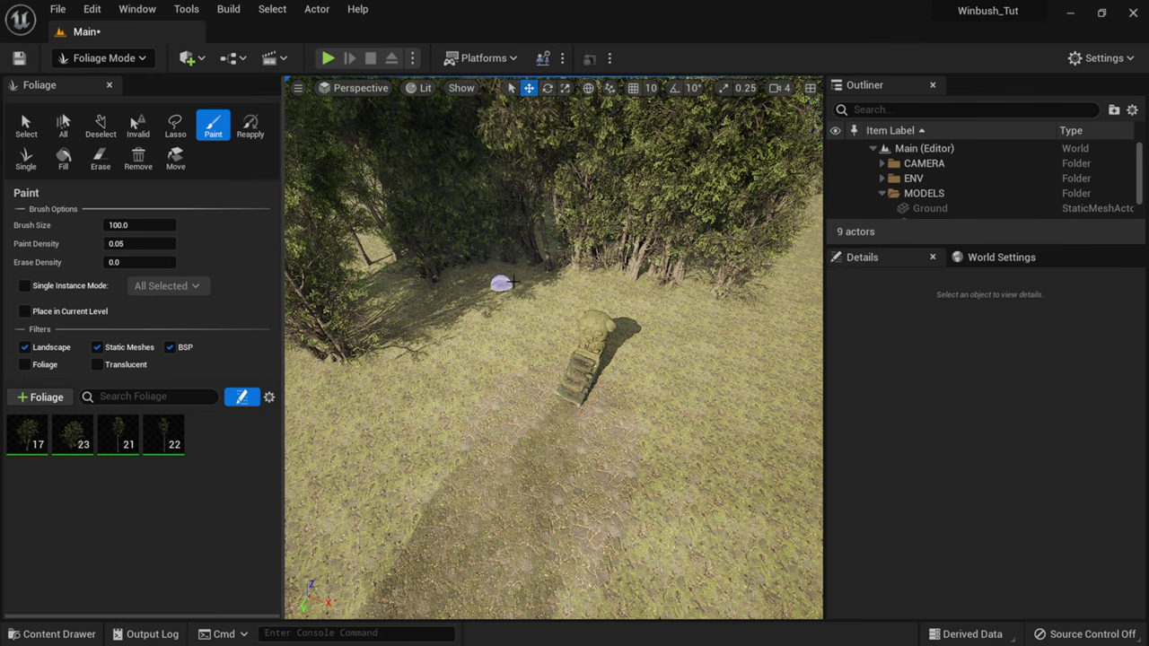
right_drag(454, 334, 453, 241)
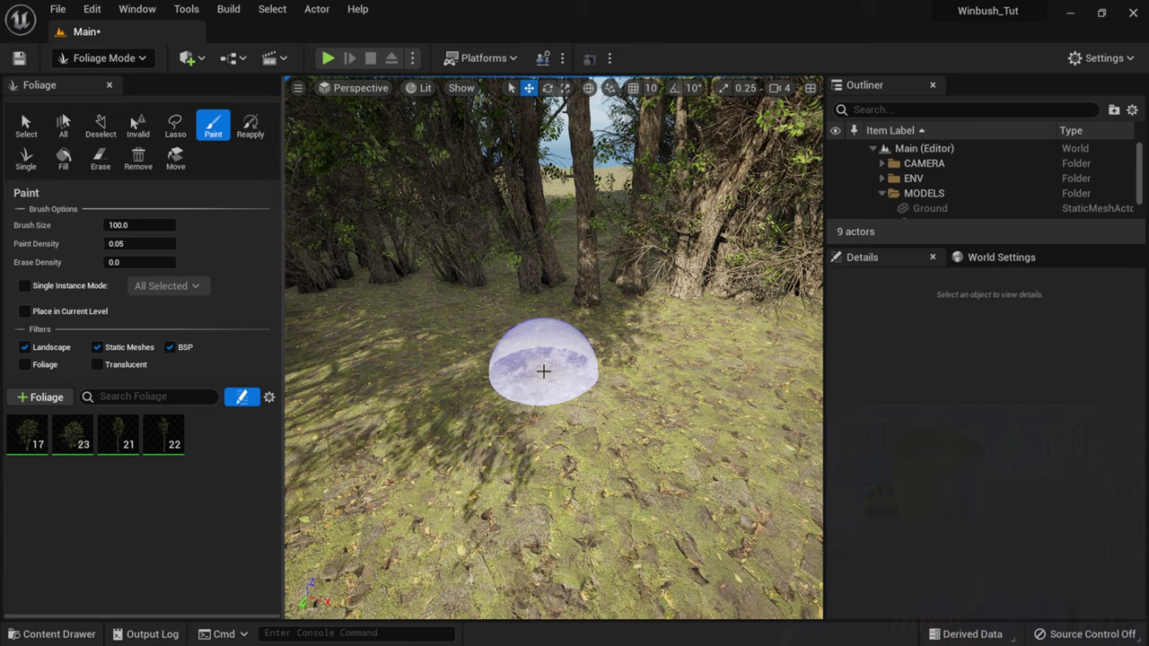
key(ctrl+z)
Switch to selection mode and examine the painted trees around the statue, including where their trunks meet the ground
click(137, 59)
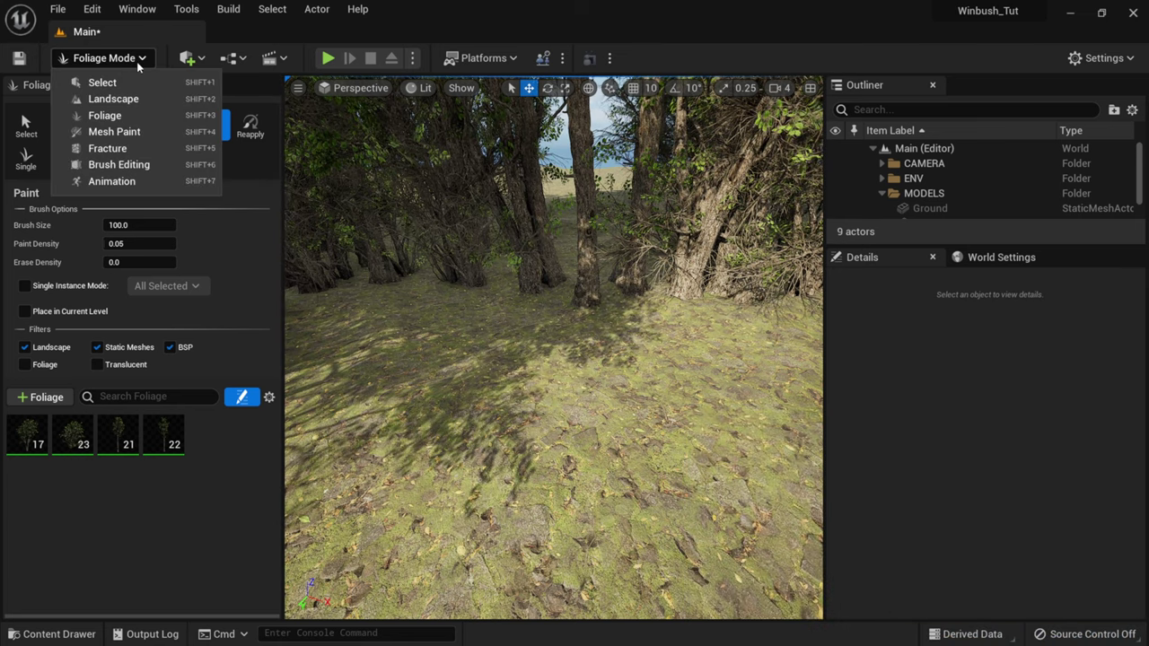
click(94, 82)
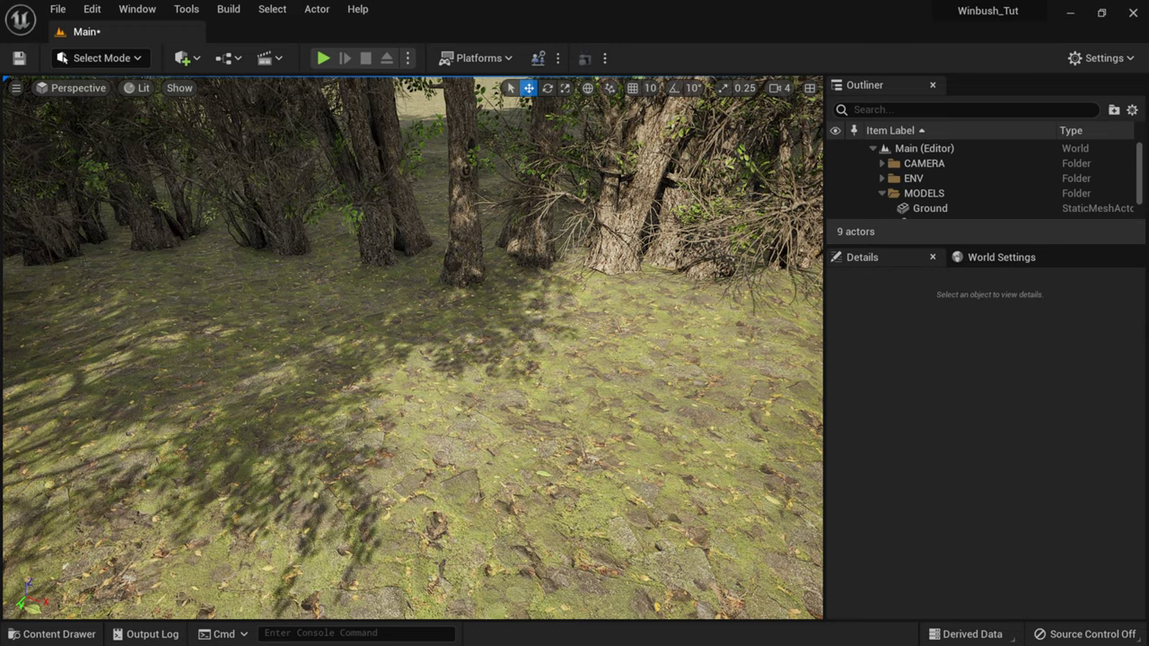
right_drag(413, 350, 338, 354)
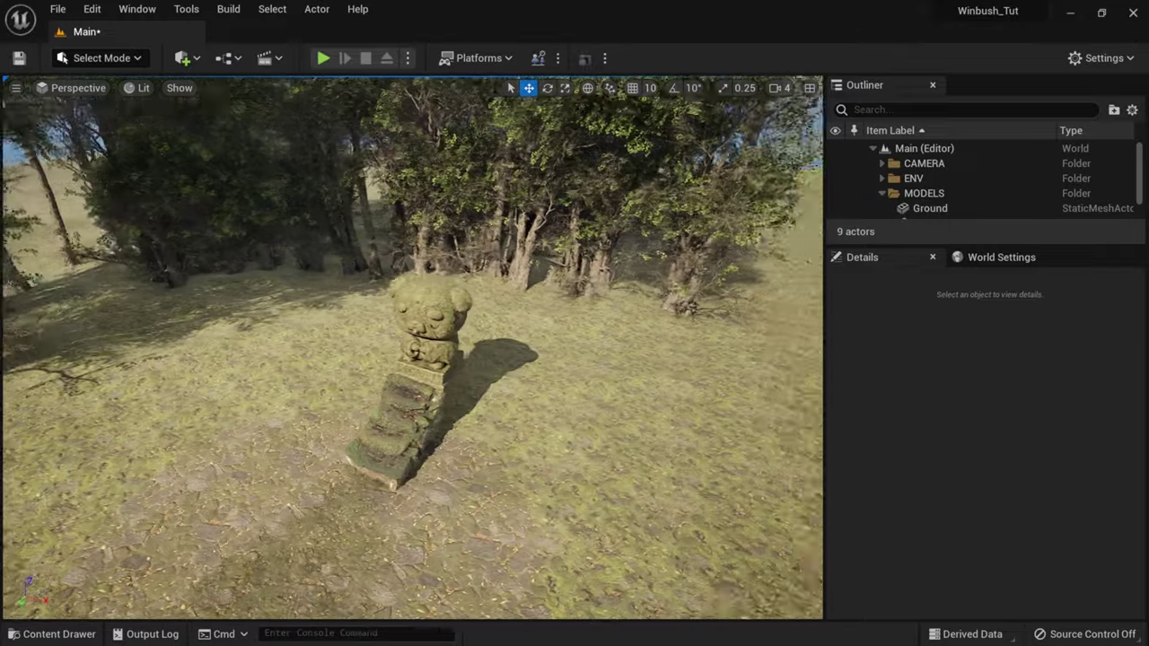
right_drag(337, 354, 497, 287)
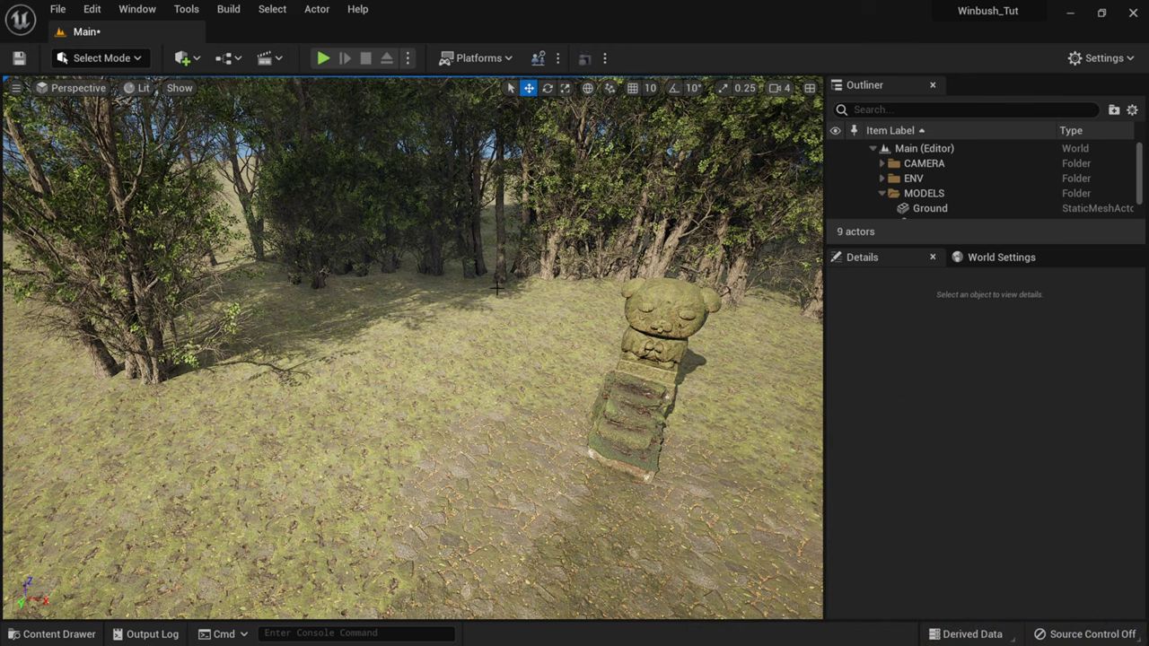
right_drag(413, 350, 253, 354)
key(w)
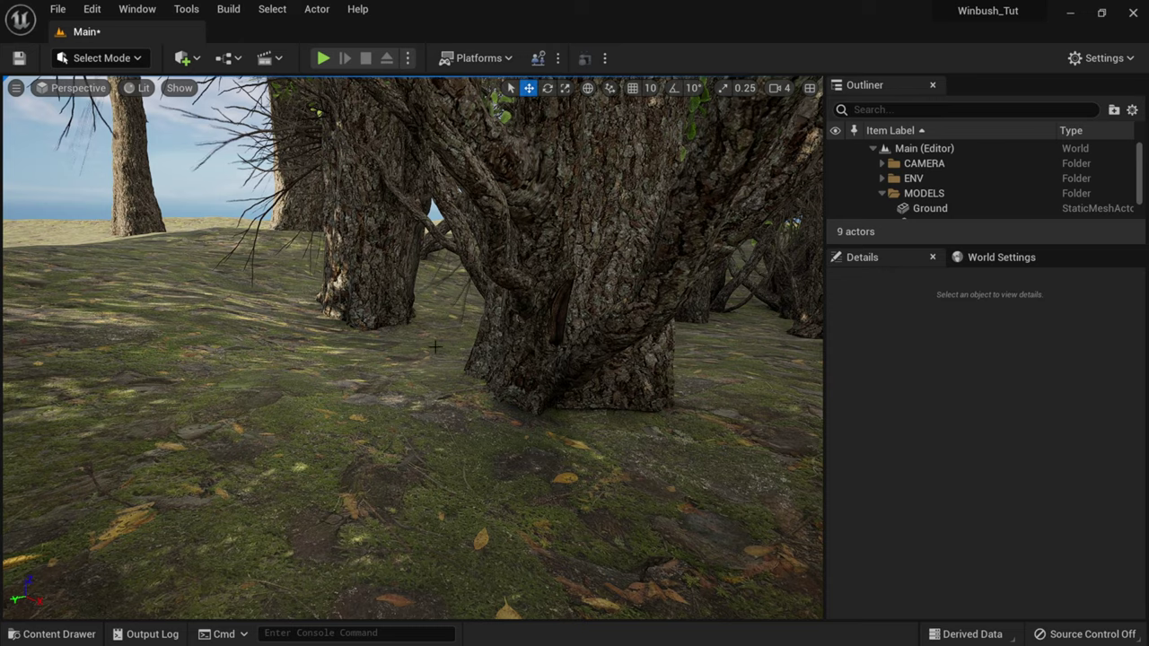
right_drag(436, 347, 411, 363)
Undo the painted black alder trees and return to Foliage mode
key(ctrl+z)
click(119, 57)
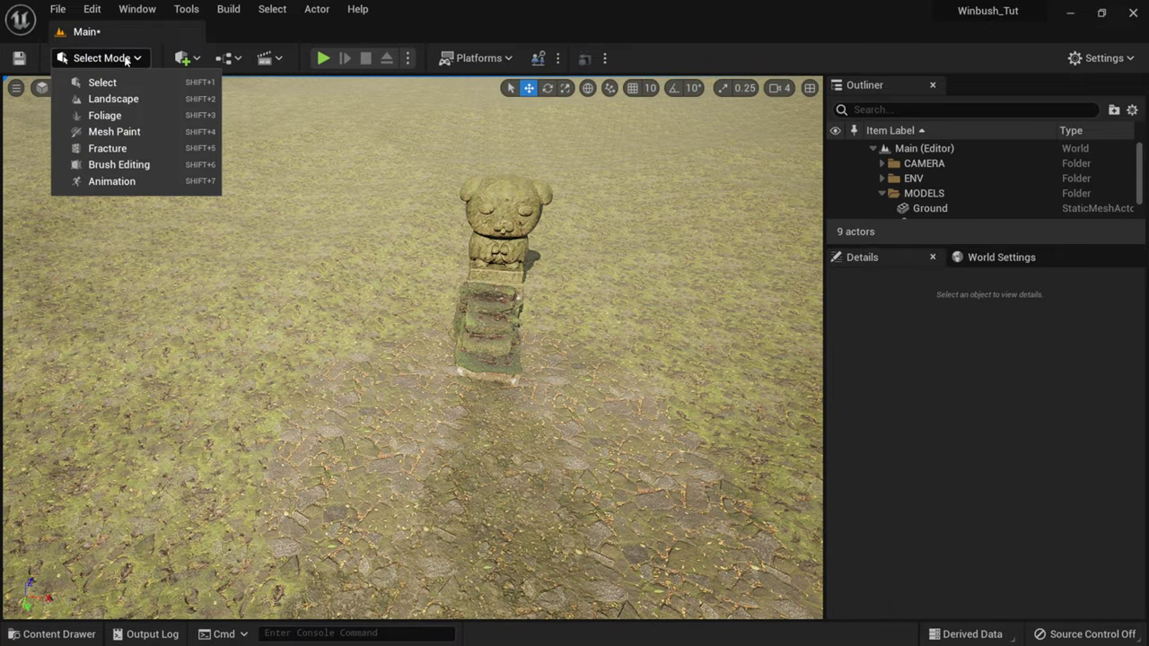
click(105, 116)
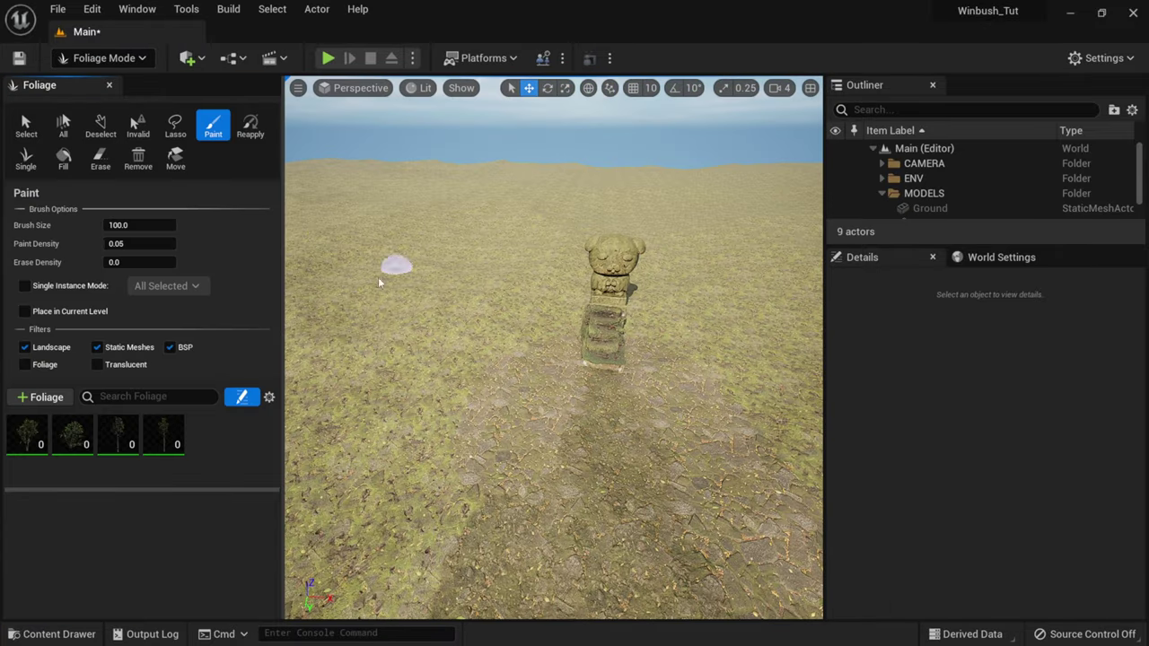
Select all four black alder foliage types and set their minimum uniform X scale to 0.6
click(158, 439)
shift+click(45, 445)
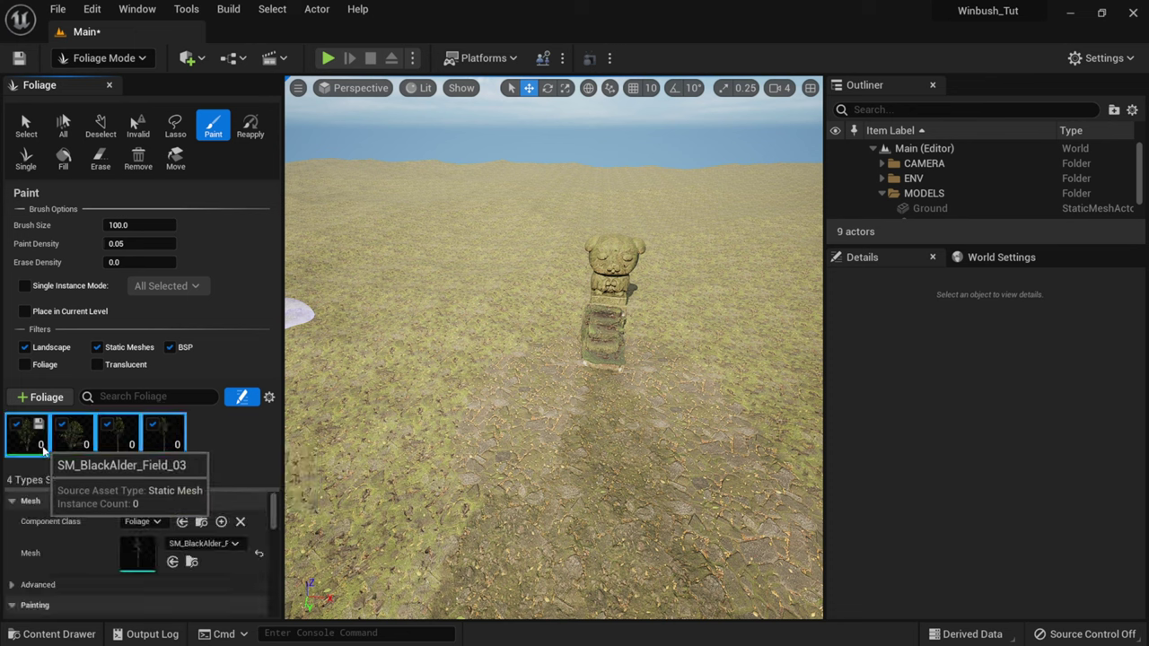
scroll(246, 529, down, 1)
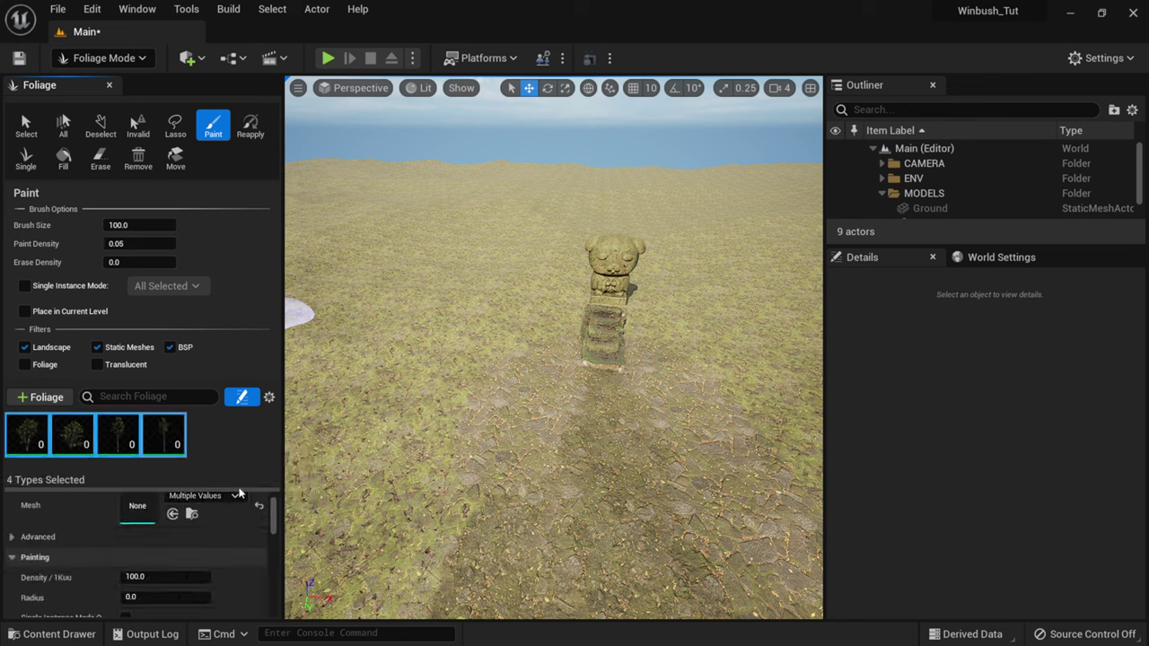
drag(237, 491, 225, 438)
scroll(208, 546, down, 2)
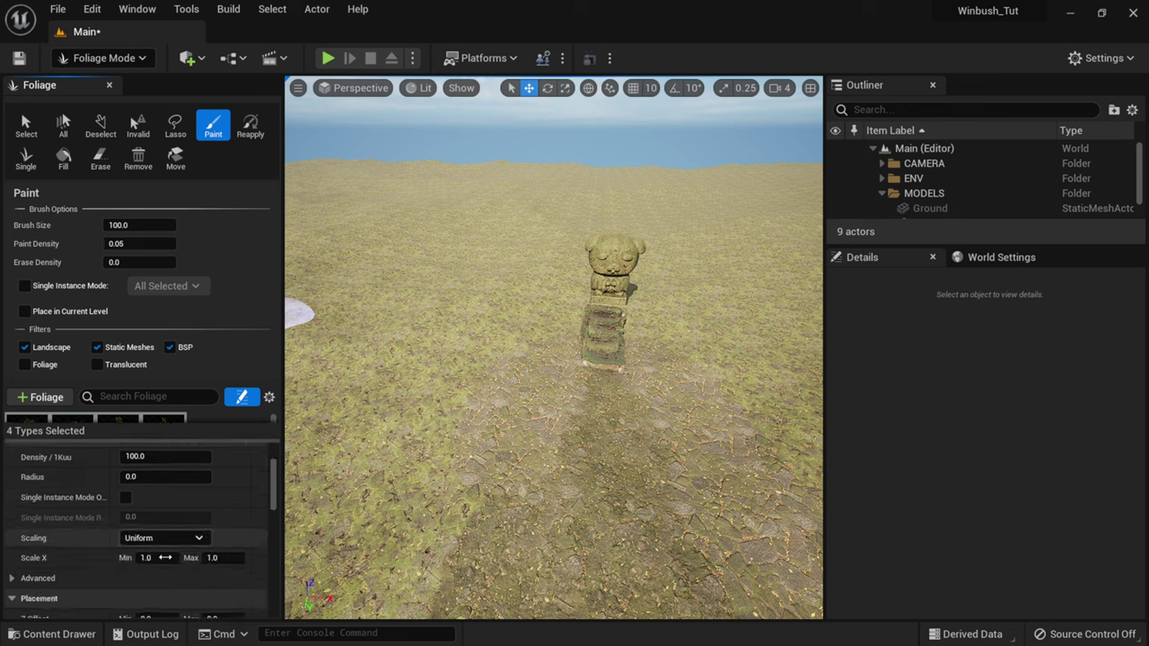
click(151, 558)
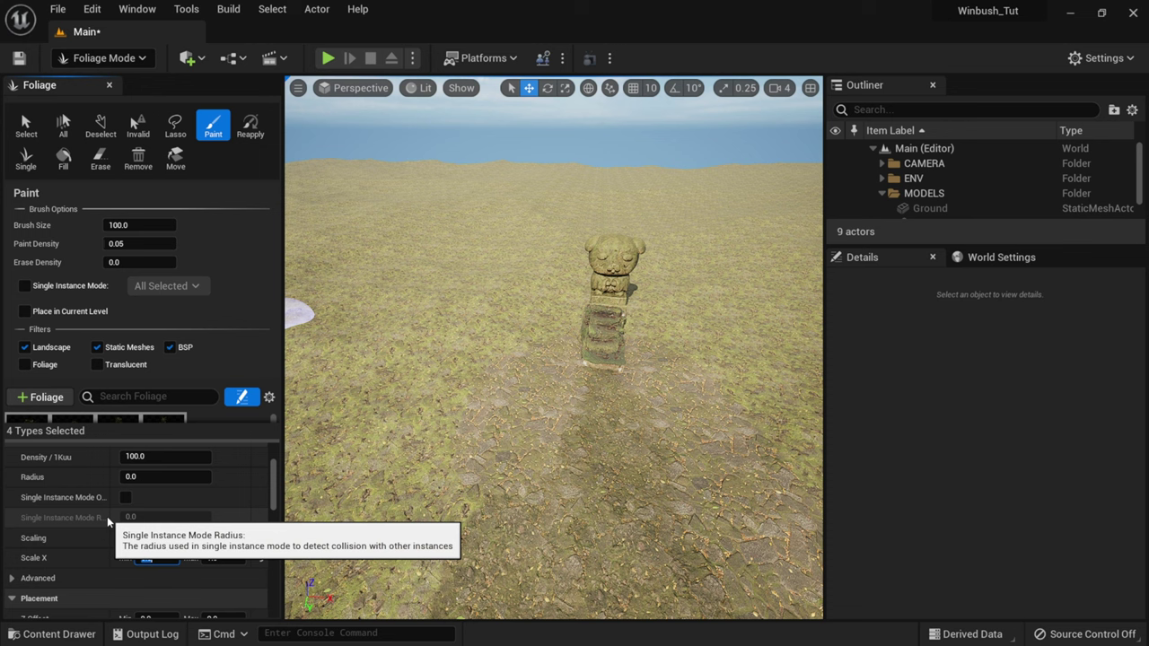
scroll(140, 517, down, 3)
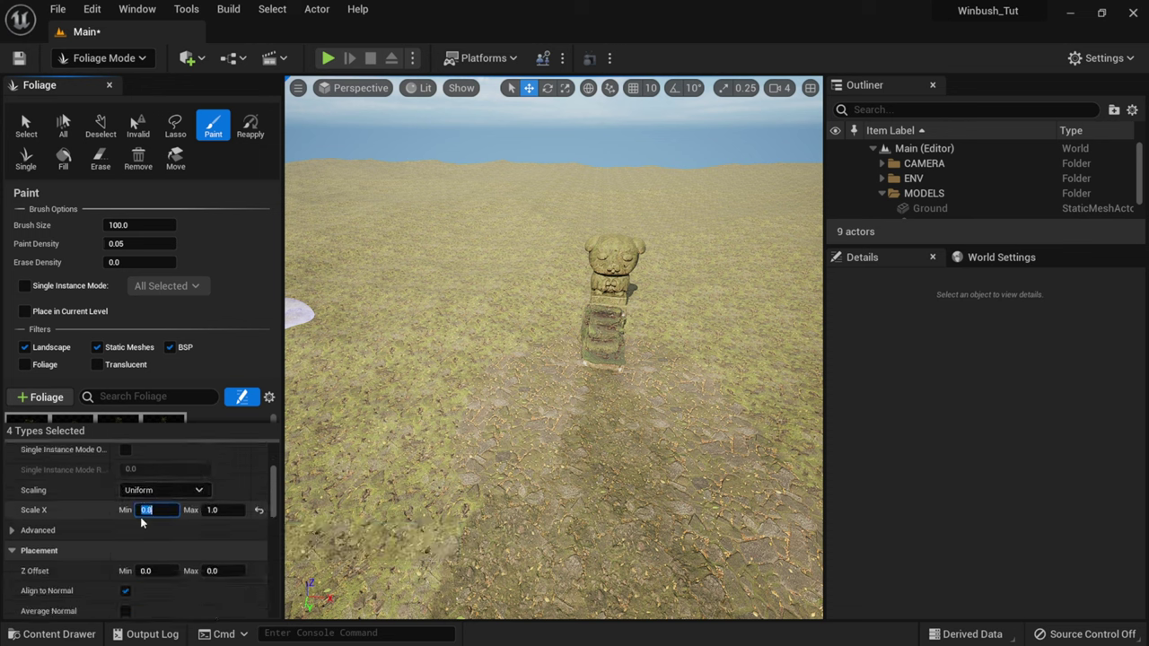
Turn off Align to Normal for the four foliage types and set their Z offset to a minimum of -25 and maximum of -20
scroll(140, 517, down, 2)
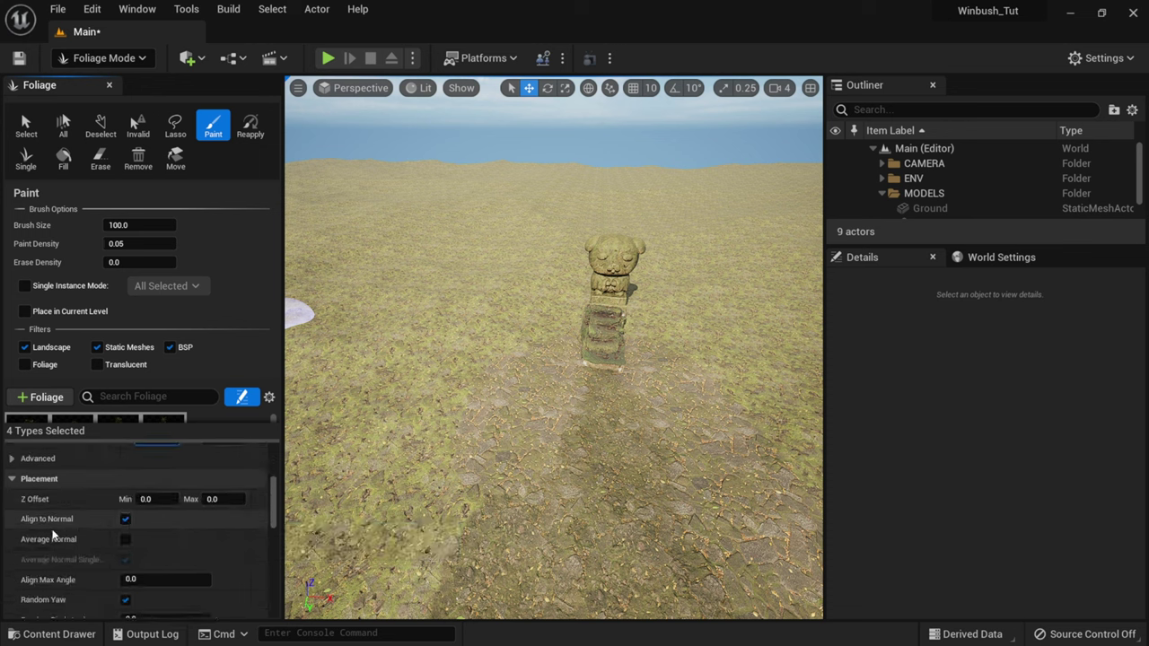
click(123, 521)
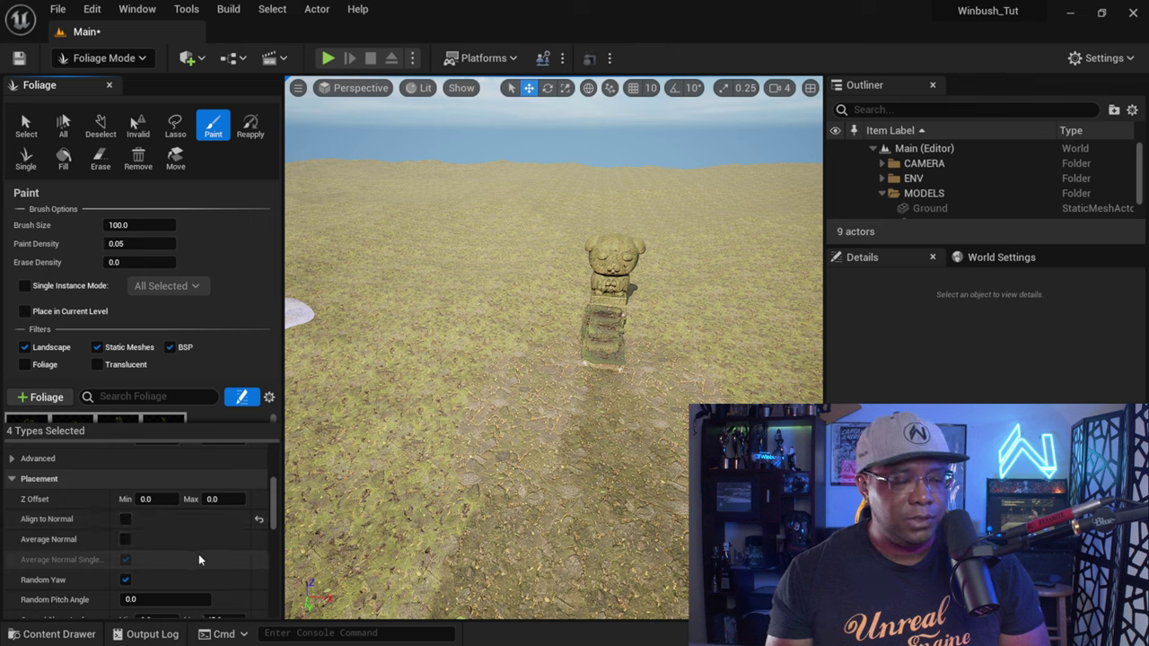
scroll(198, 554, down, 1)
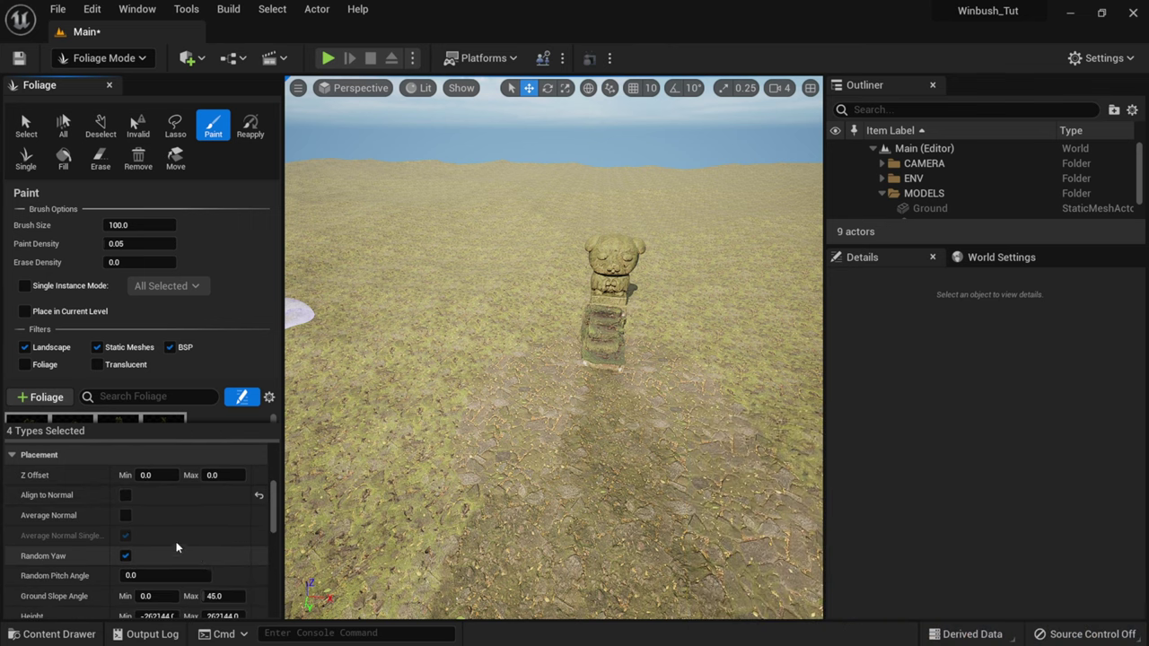
scroll(176, 544, up, 1)
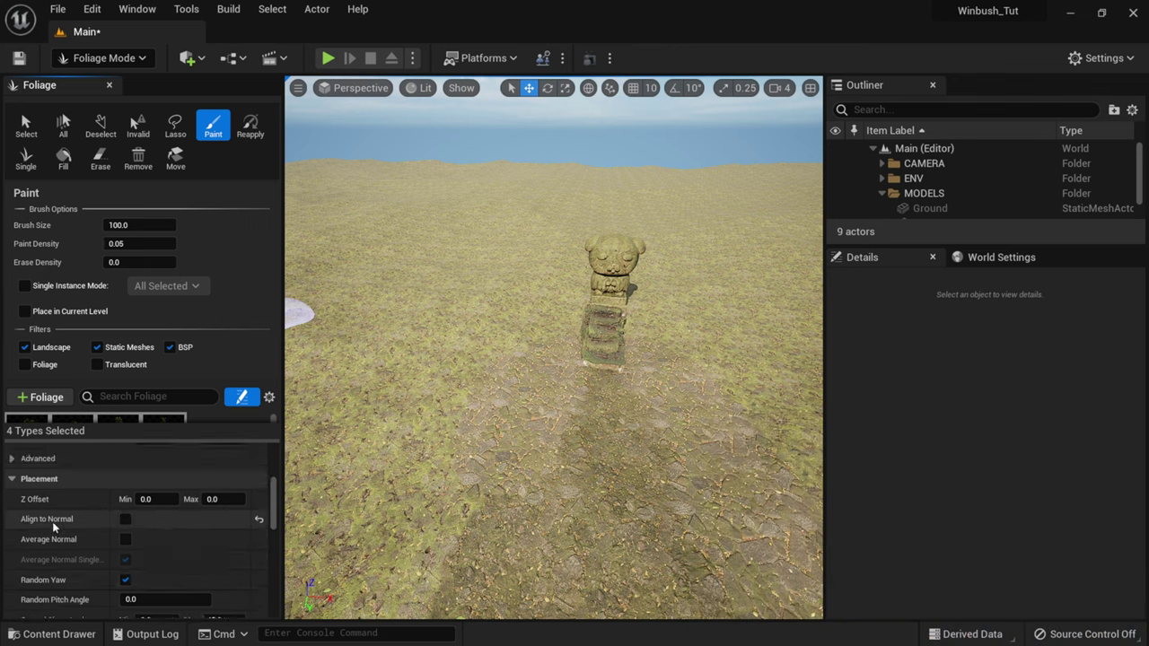
click(151, 501)
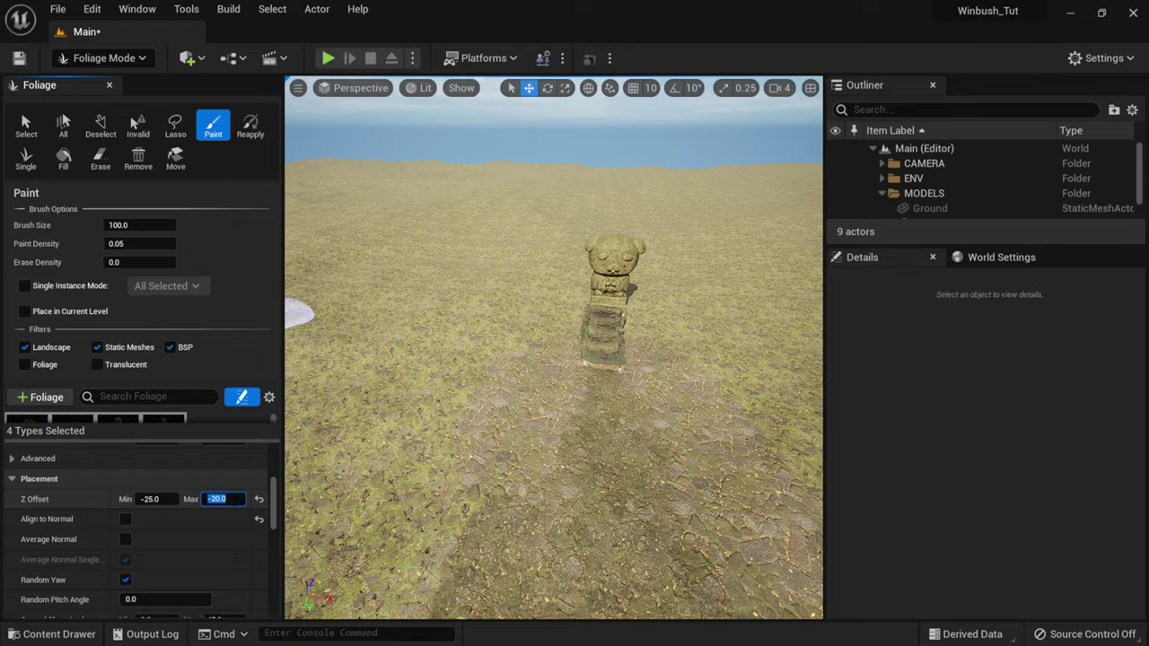
Paint a dense U-shaped band of black alder trees behind and on both sides of the statue, leaving the path clear
click(458, 315)
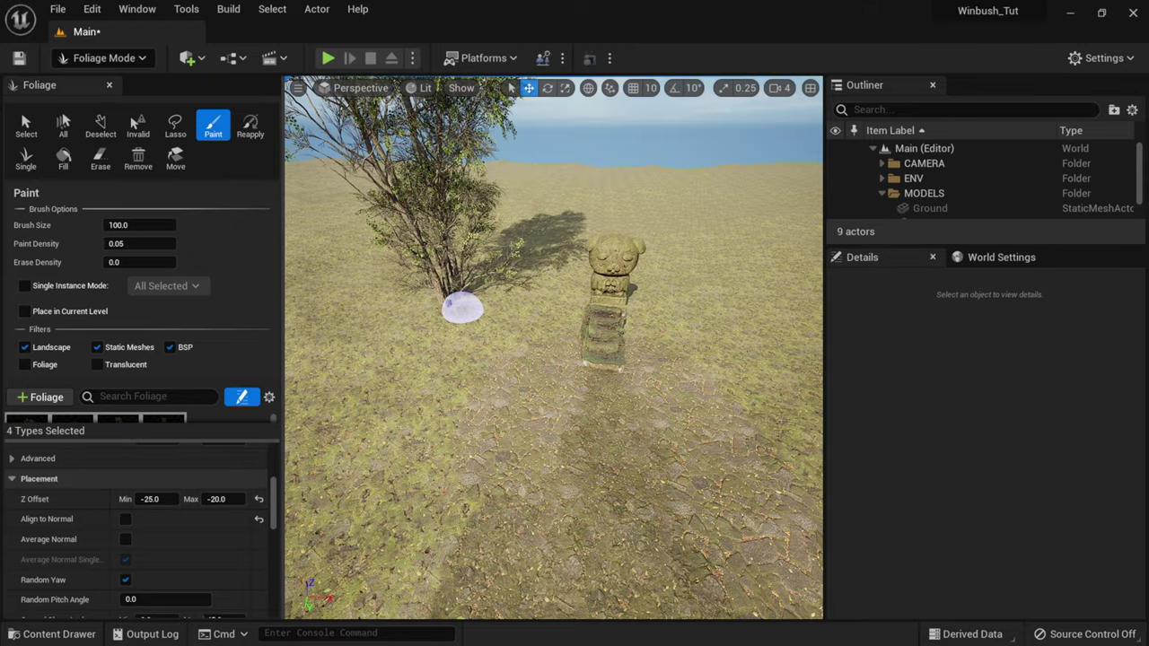
key(w)
mouse_move(462, 308)
right_down()
mouse_move(391, 310)
mouse_move(426, 309)
right_up()
key(s)
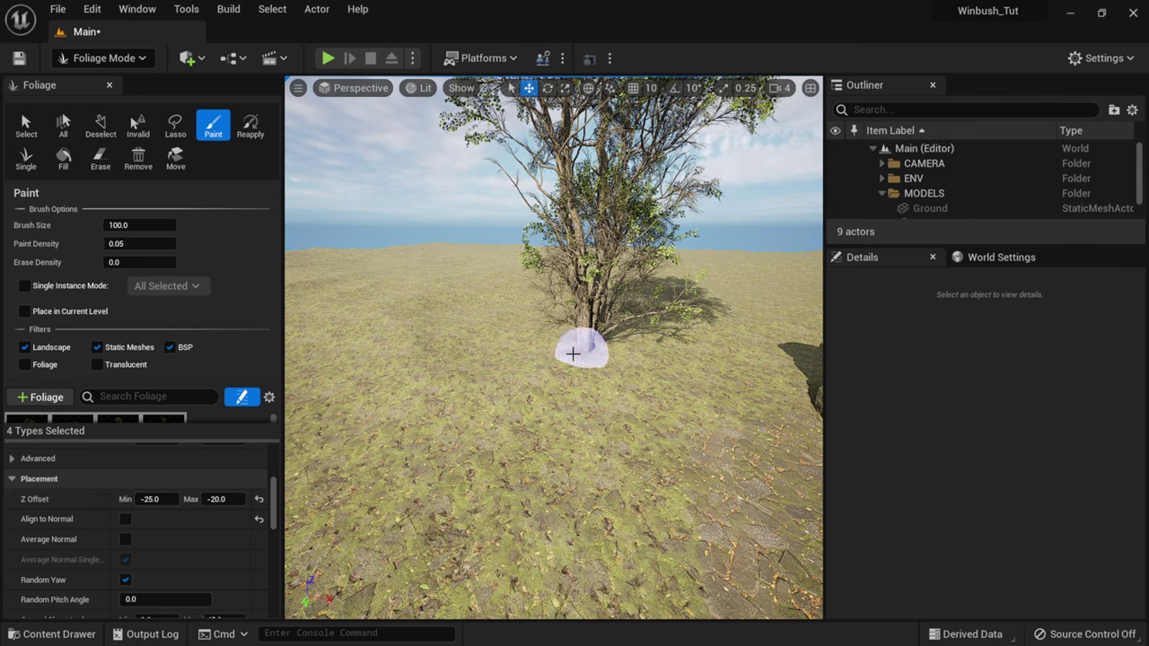
mouse_move(546, 360)
right_down()
mouse_move(474, 346)
mouse_move(385, 410)
mouse_move(559, 393)
mouse_move(575, 403)
mouse_move(575, 426)
mouse_move(596, 318)
mouse_move(601, 374)
mouse_move(586, 386)
mouse_move(616, 443)
right_up()
key(s)
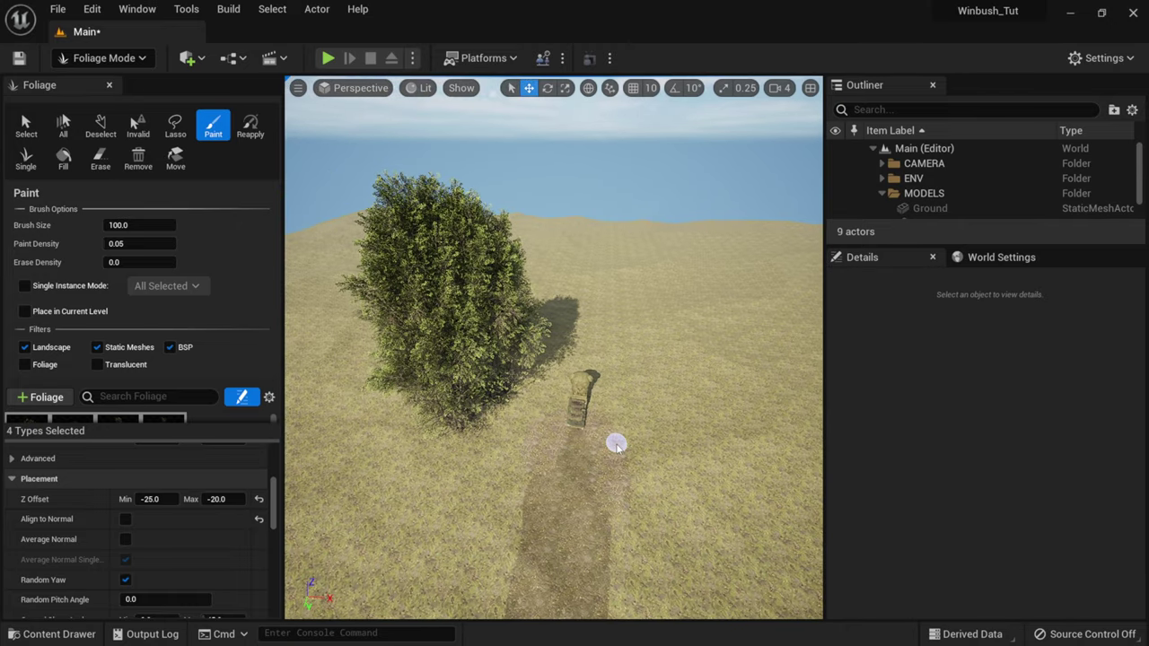
mouse_move(552, 468)
right_down()
mouse_move(518, 469)
mouse_move(530, 503)
mouse_move(640, 413)
mouse_move(687, 400)
right_up()
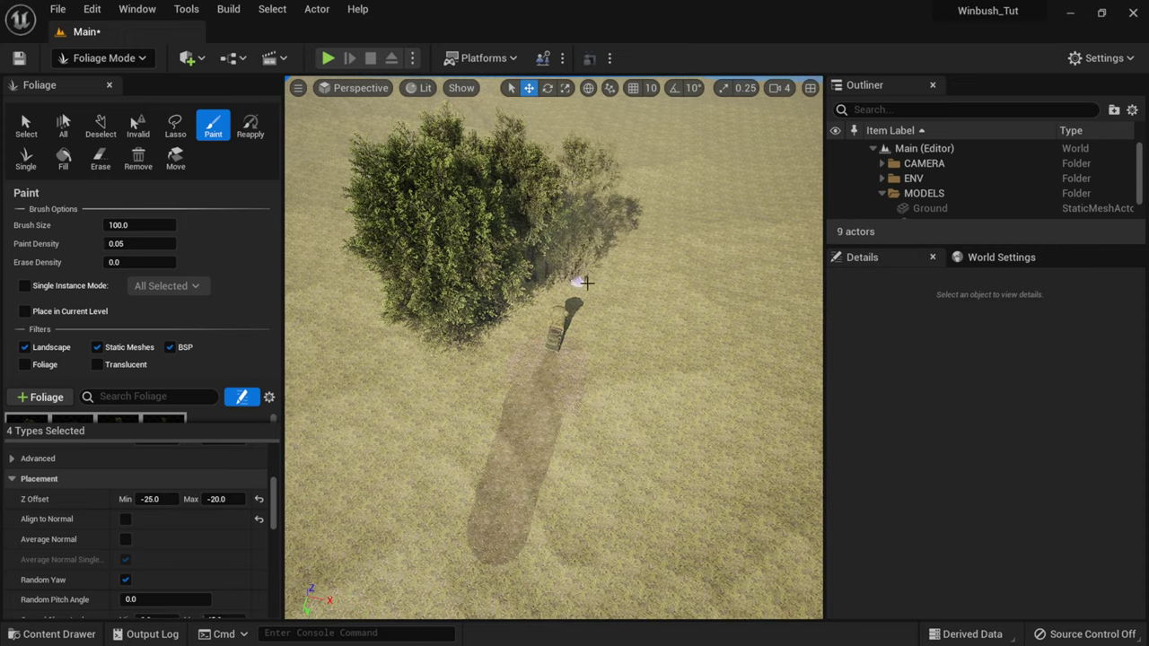
drag(585, 283, 637, 320)
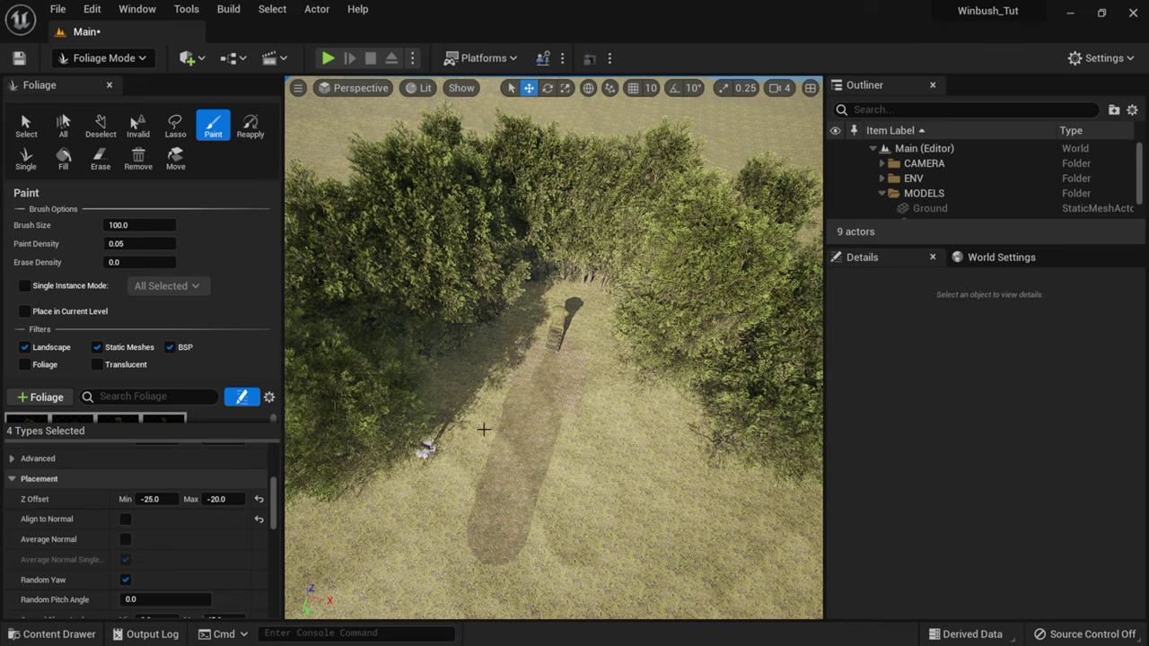
Examine the painted forest from ground level in front of the statue and switch to selection mode
mouse_move(656, 393)
right_down()
mouse_move(656, 342)
mouse_move(657, 413)
mouse_move(657, 281)
right_up()
key(w)
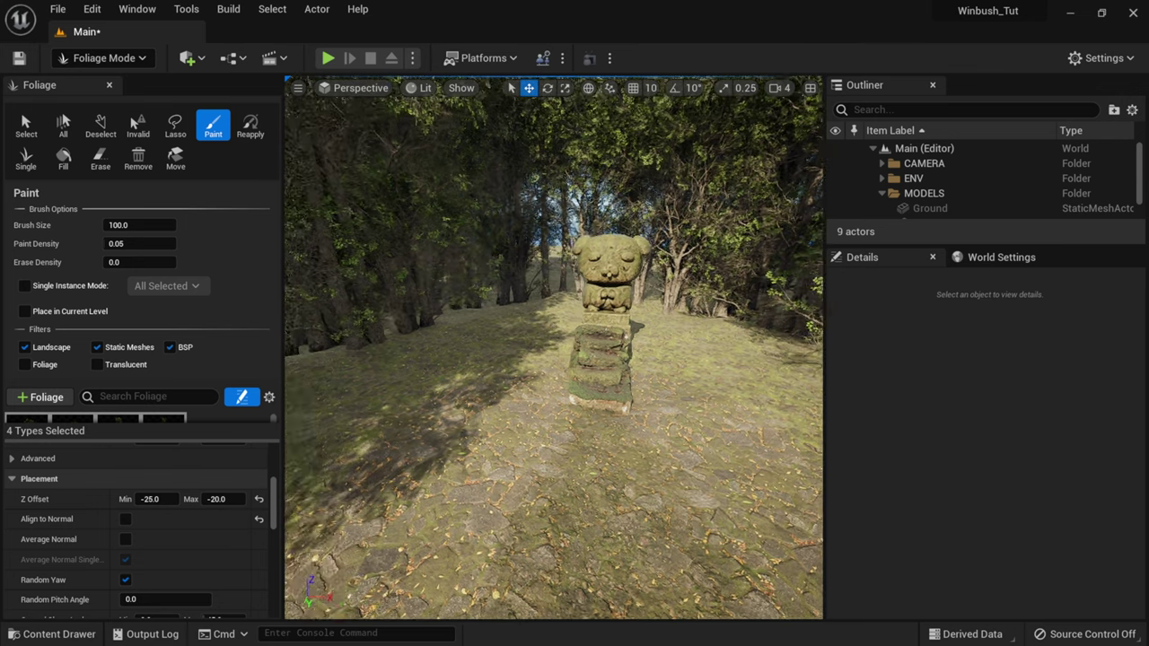
right_drag(656, 280, 628, 280)
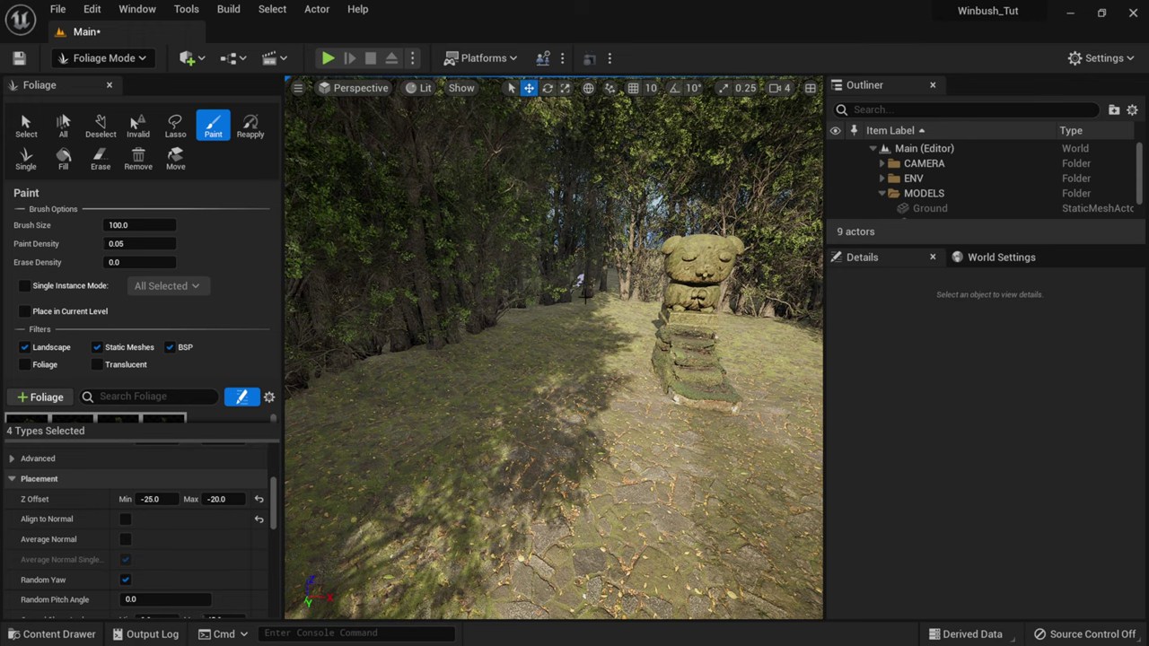
right_drag(628, 280, 701, 280)
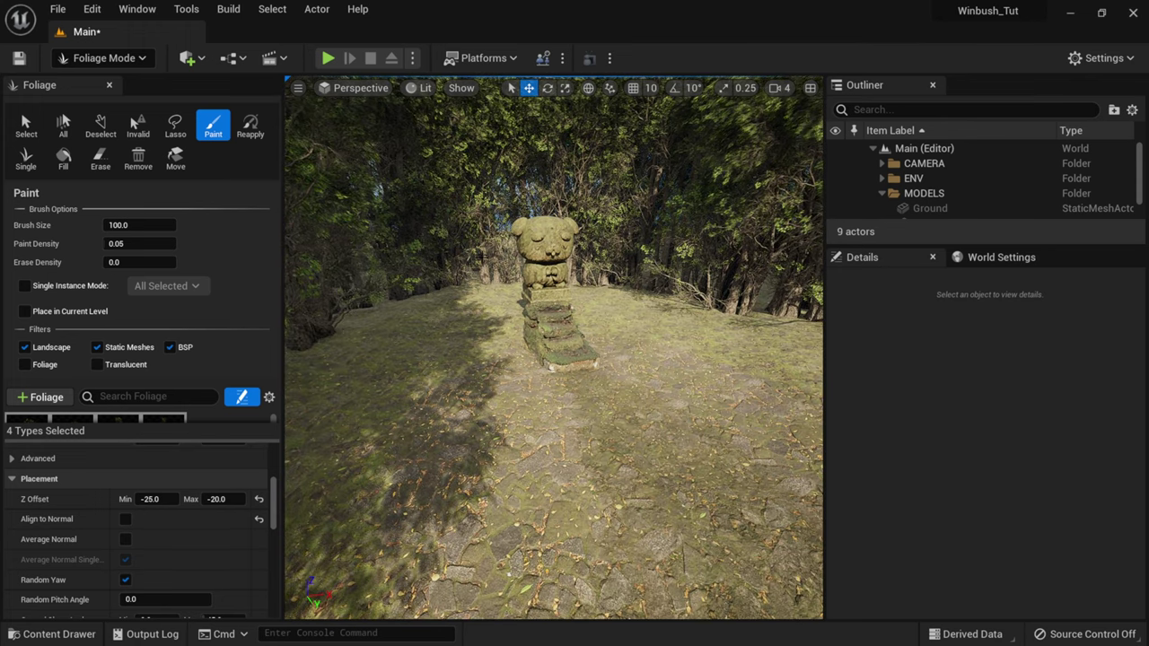
mouse_move(541, 306)
right_down()
mouse_move(413, 306)
mouse_move(514, 333)
mouse_move(489, 330)
mouse_move(572, 331)
mouse_move(574, 302)
right_up()
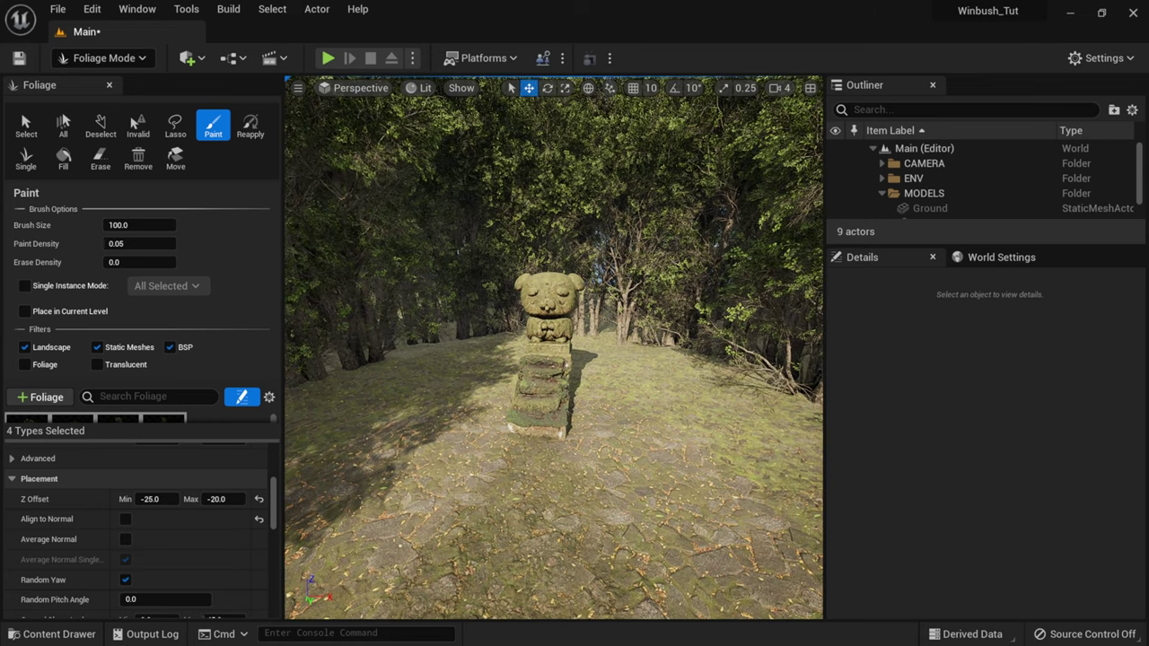
click(124, 59)
click(99, 83)
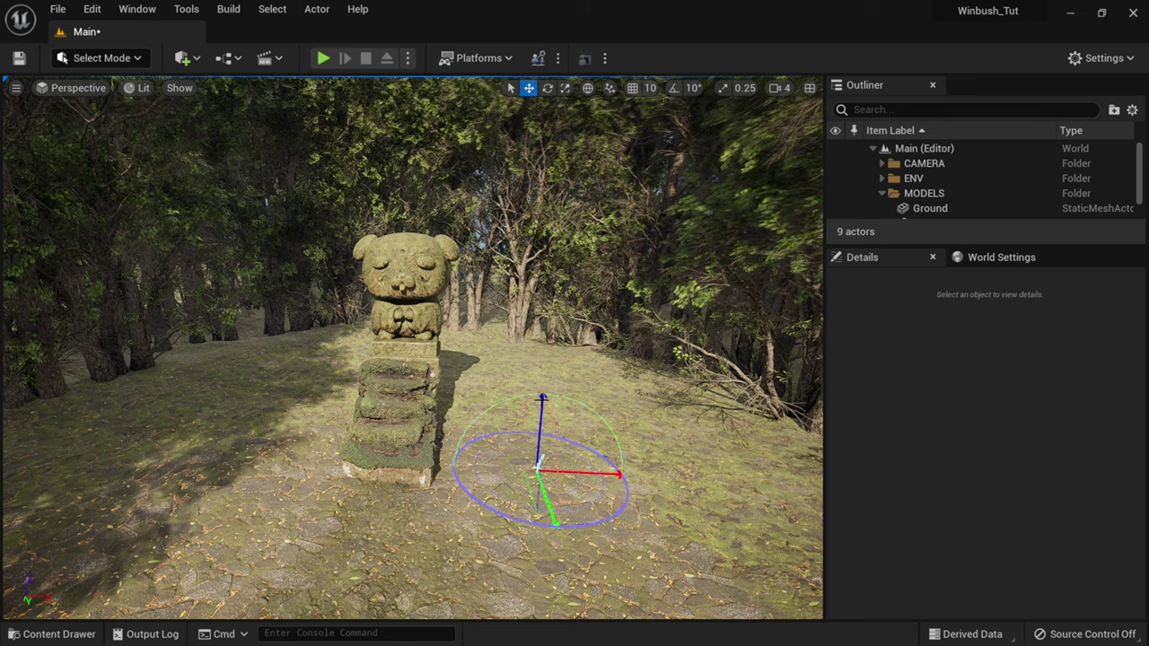
Rotate the sun's direction until sunlight breaks through the trees onto the statue, the stairs and the ground beside them
key(ctrl+l)
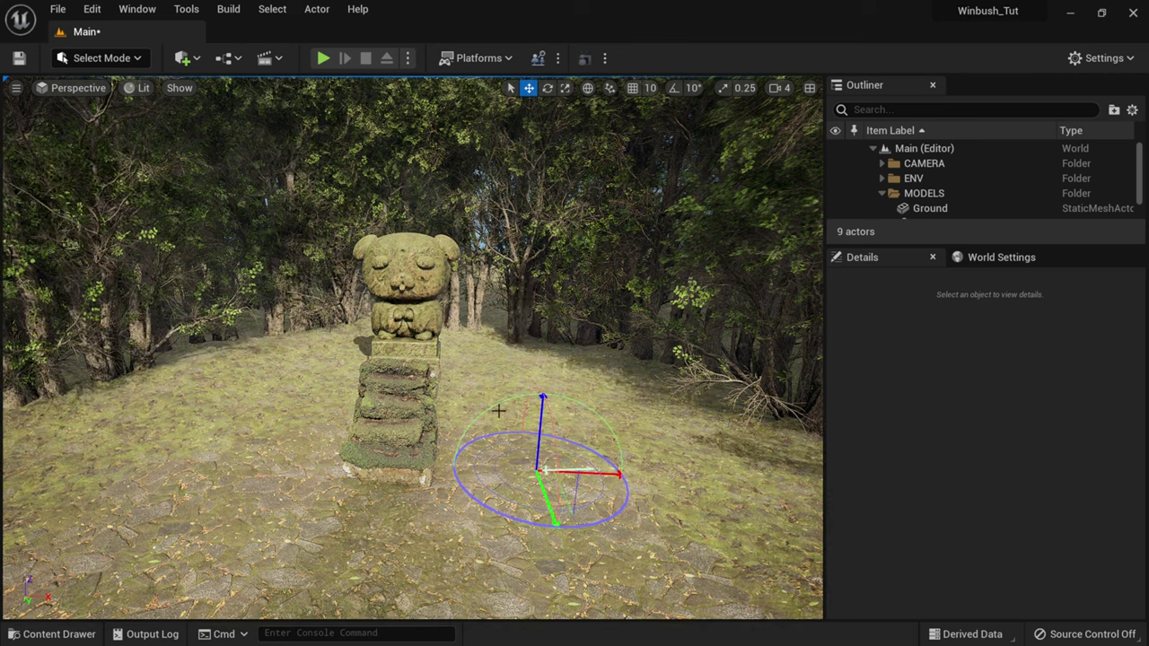
key(ctrl+l)
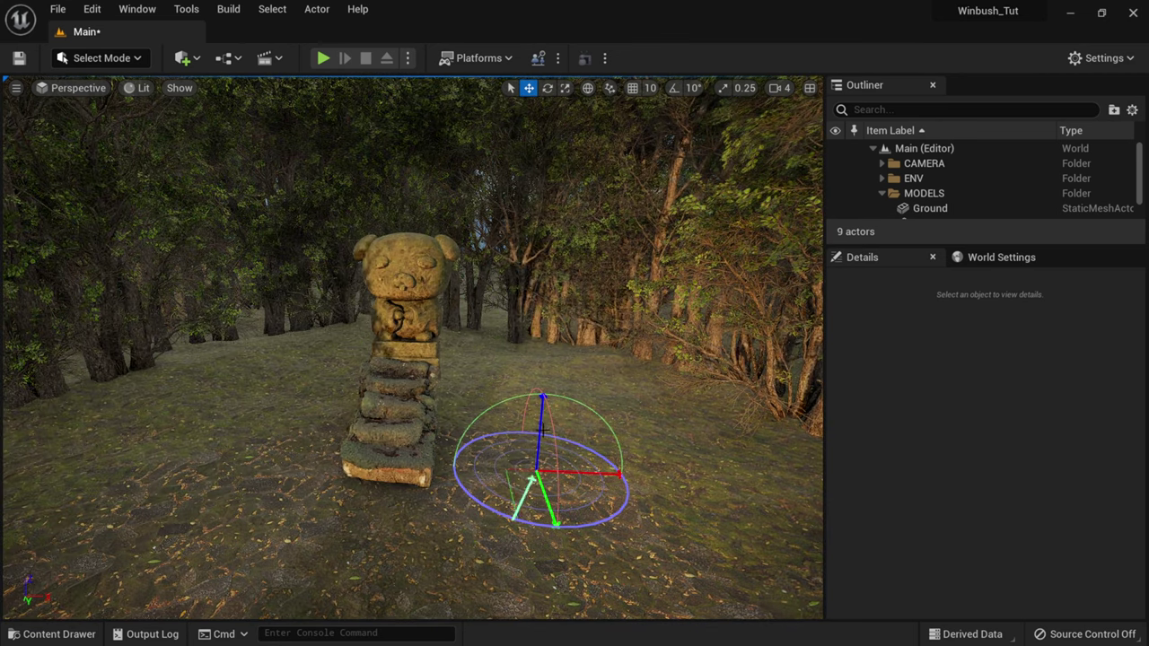
key(ctrl+l)
key(ctrl+l)
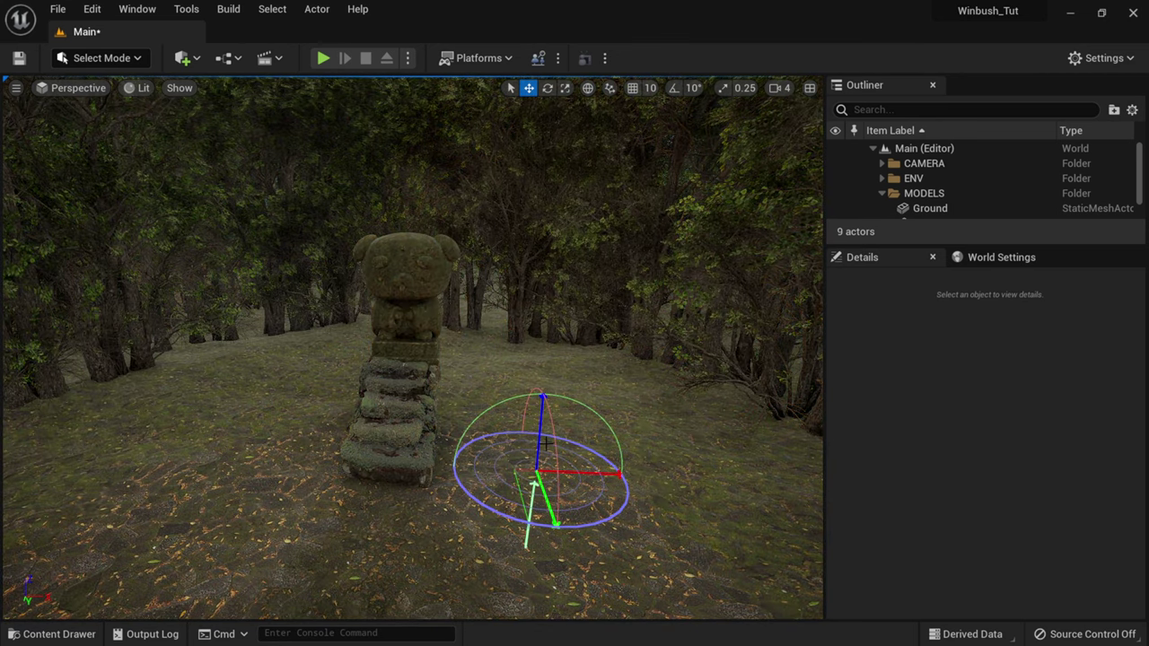
key(ctrl+l)
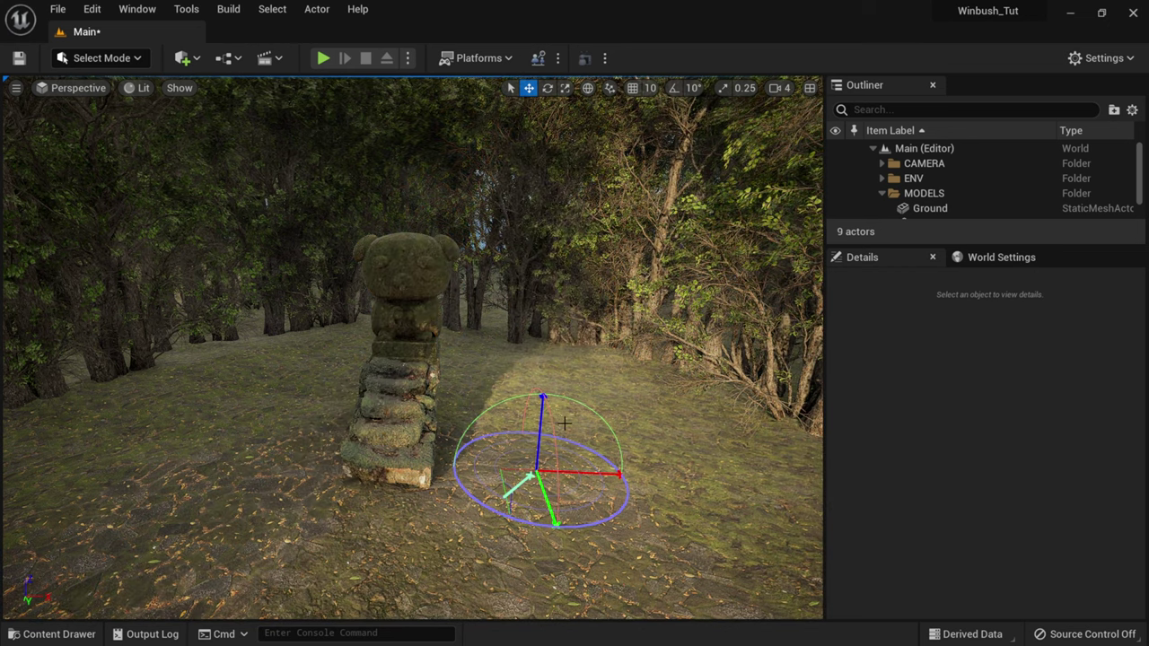
key(ctrl+l)
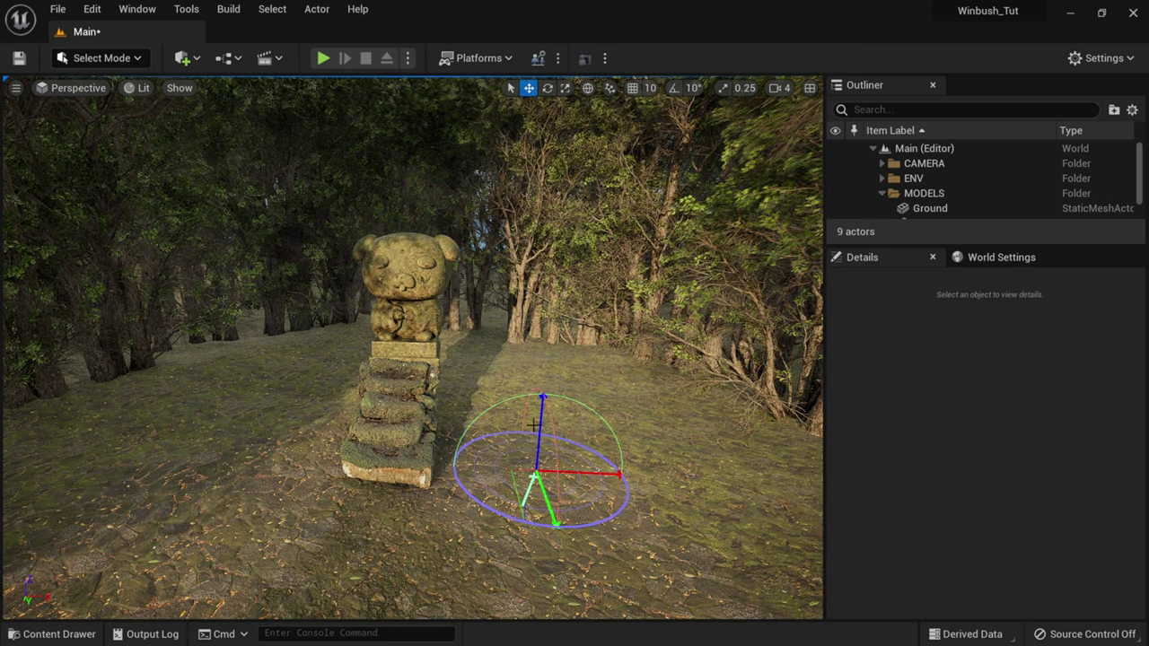
key(ctrl+l)
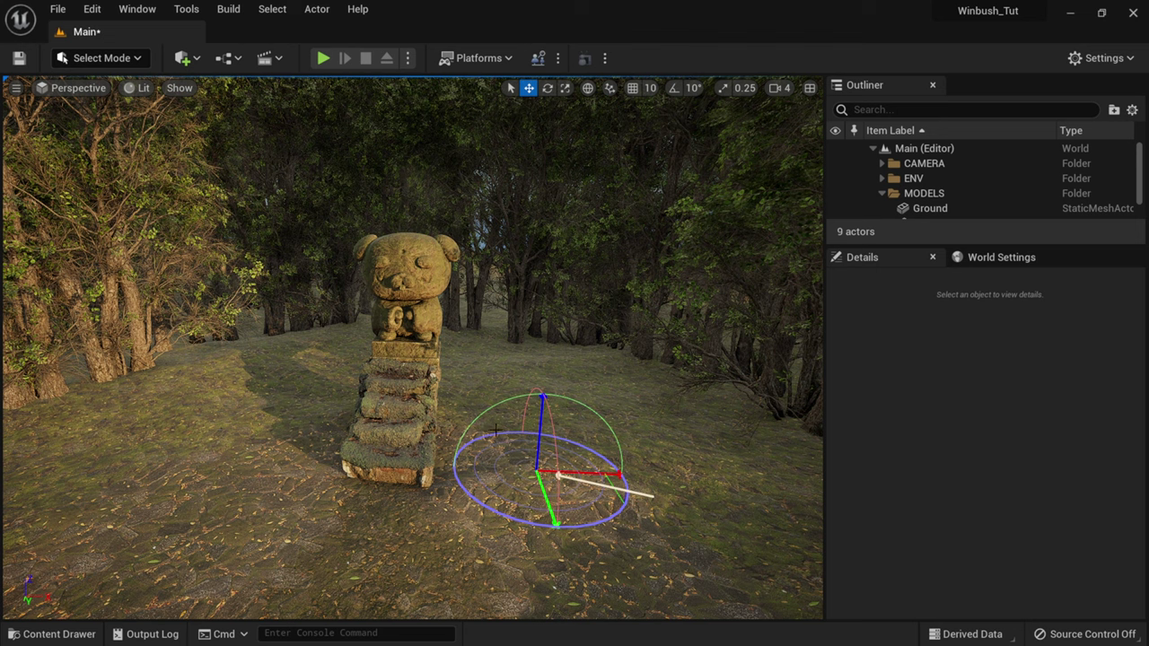
key(ctrl+l)
key(ctrl+l)
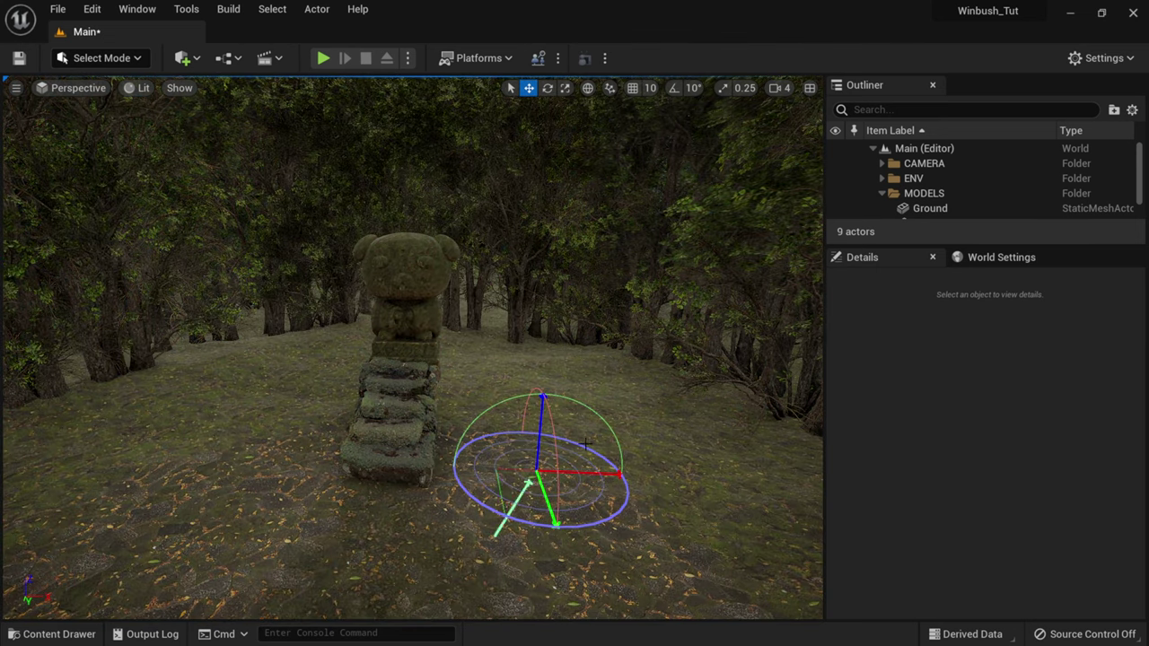
key(ctrl+l)
key(ctrl+l)
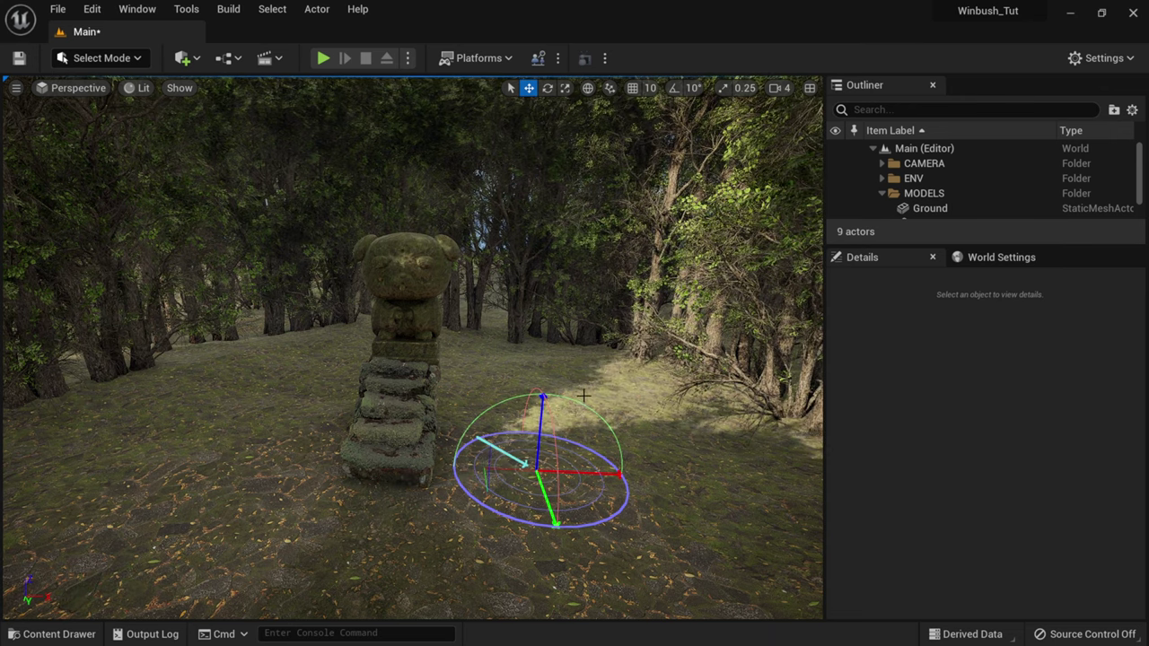
key(ctrl+l)
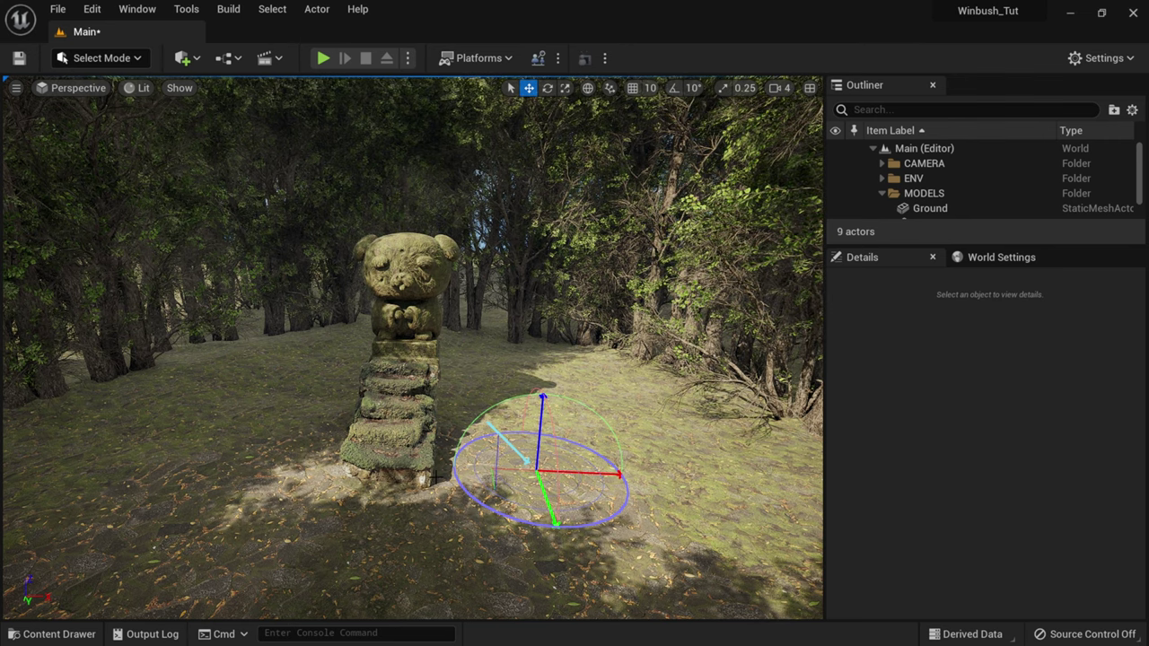
right_drag(413, 350, 359, 352)
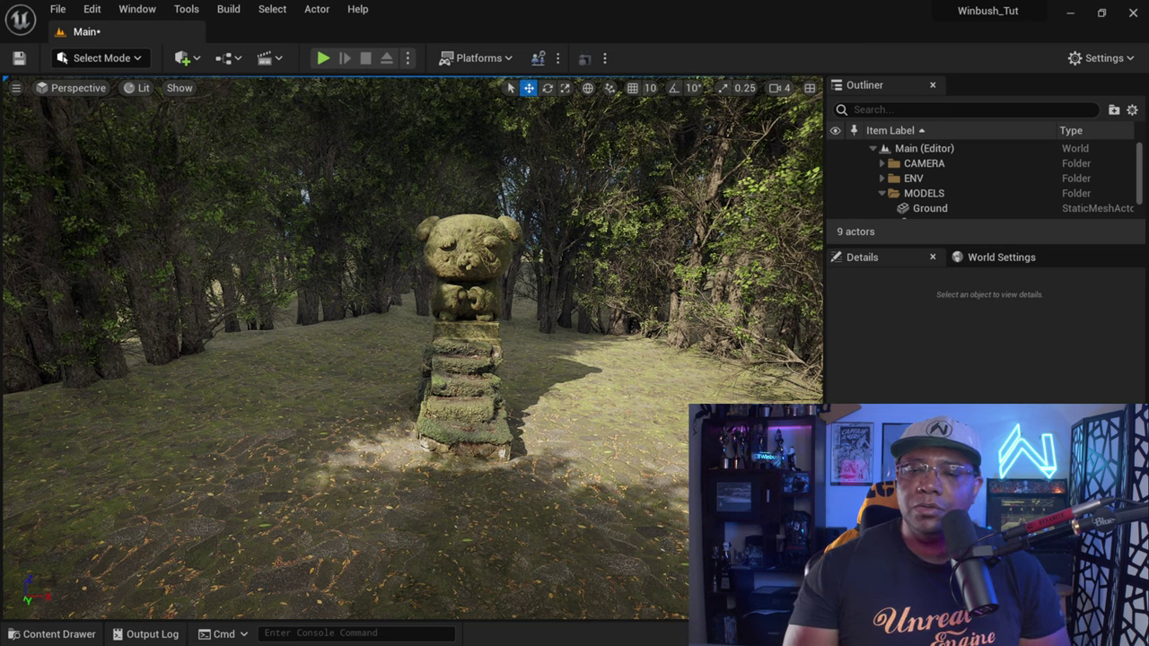
Enlarge the Outliner, collapse the MODELS folder and expand the ENV folder
drag(921, 246, 931, 415)
click(883, 194)
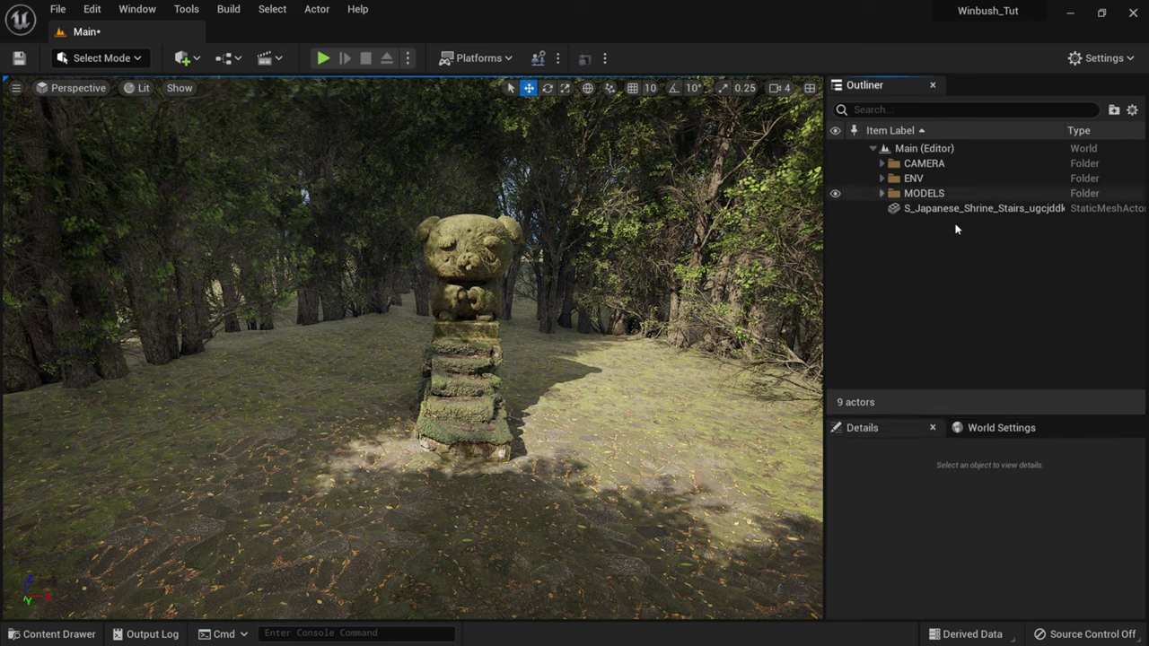
click(896, 183)
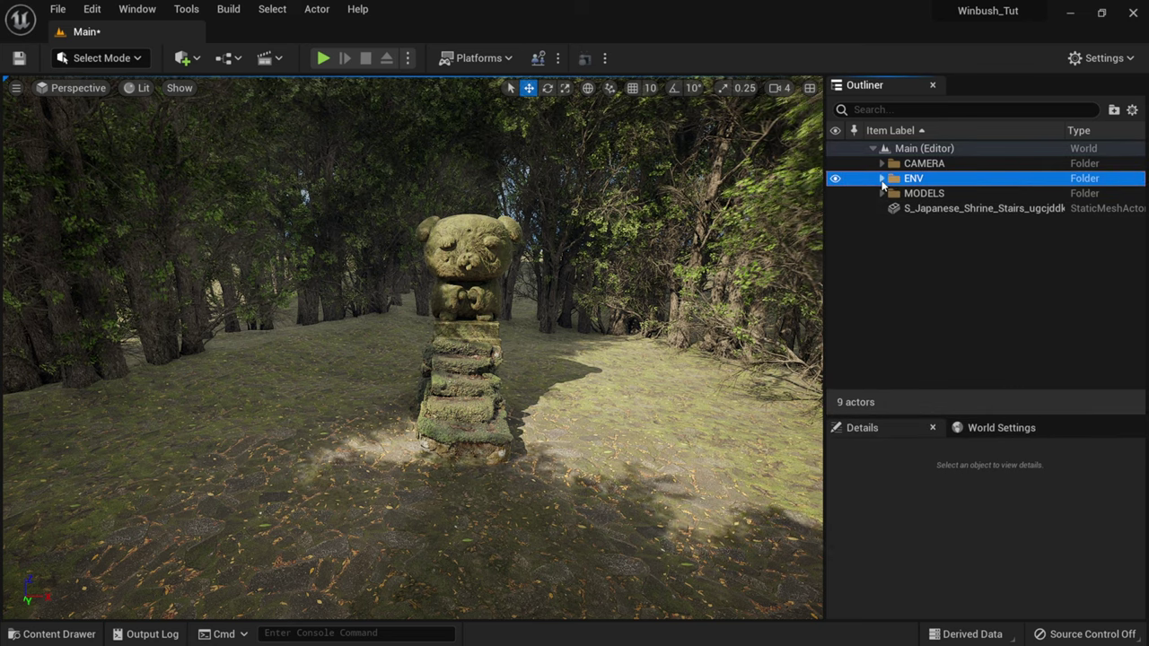
click(883, 180)
Create a new folder named MEGASCNS at the root of the level's Outliner hierarchy
right_click(915, 150)
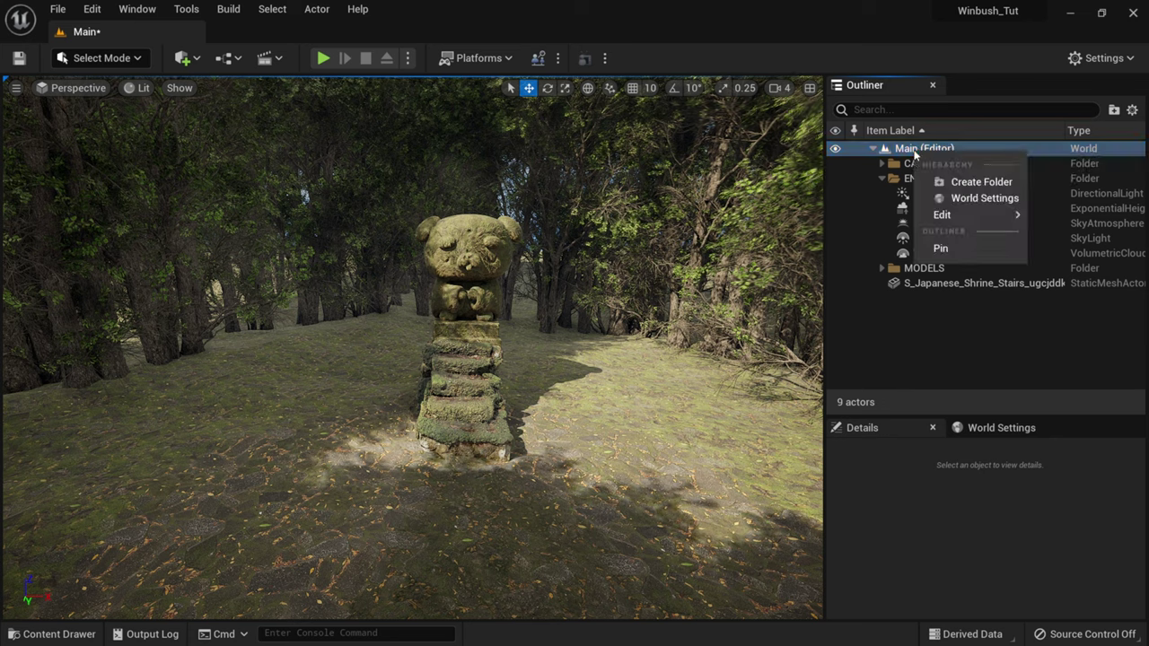
click(904, 151)
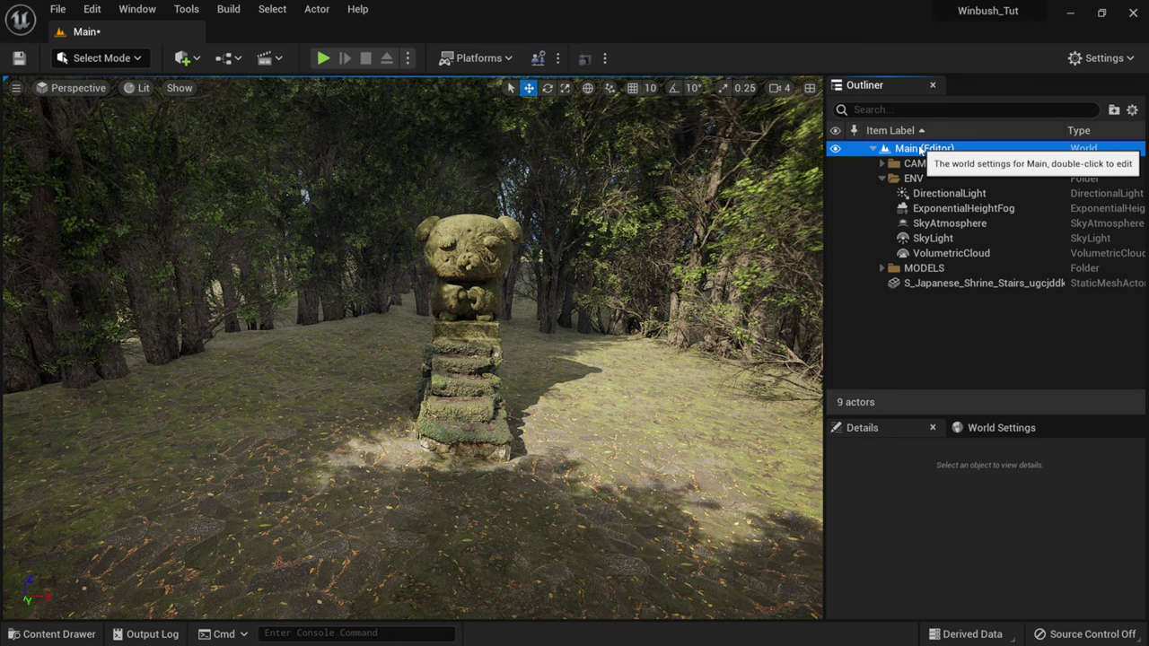
right_click(920, 151)
click(963, 179)
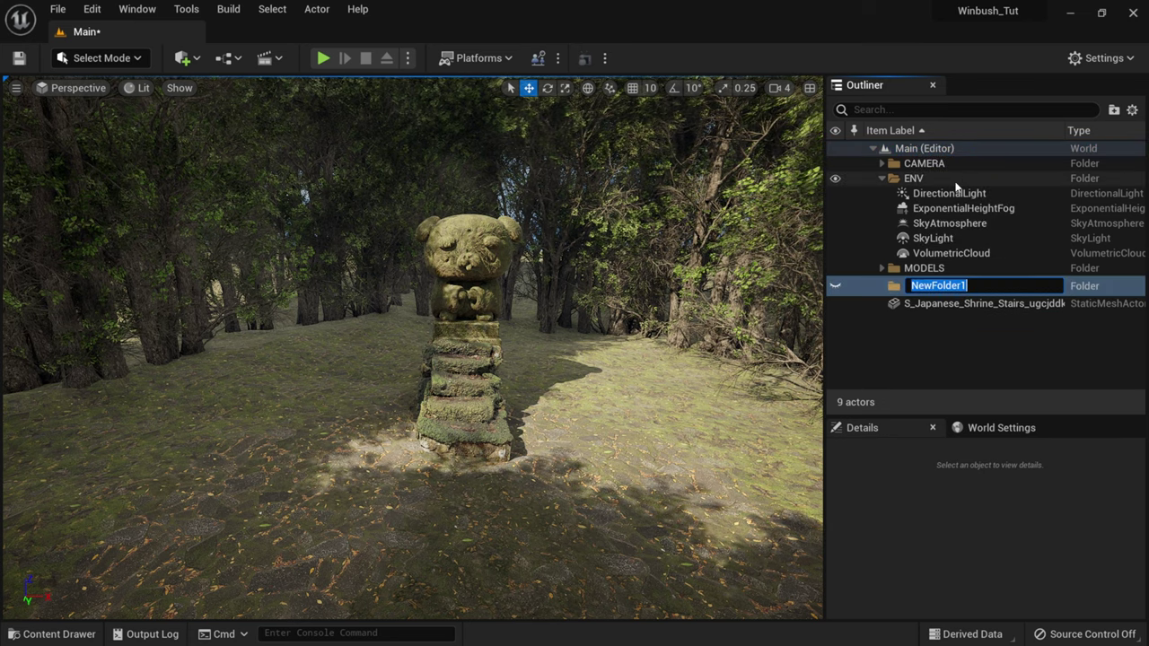
text(MEGASCNS)
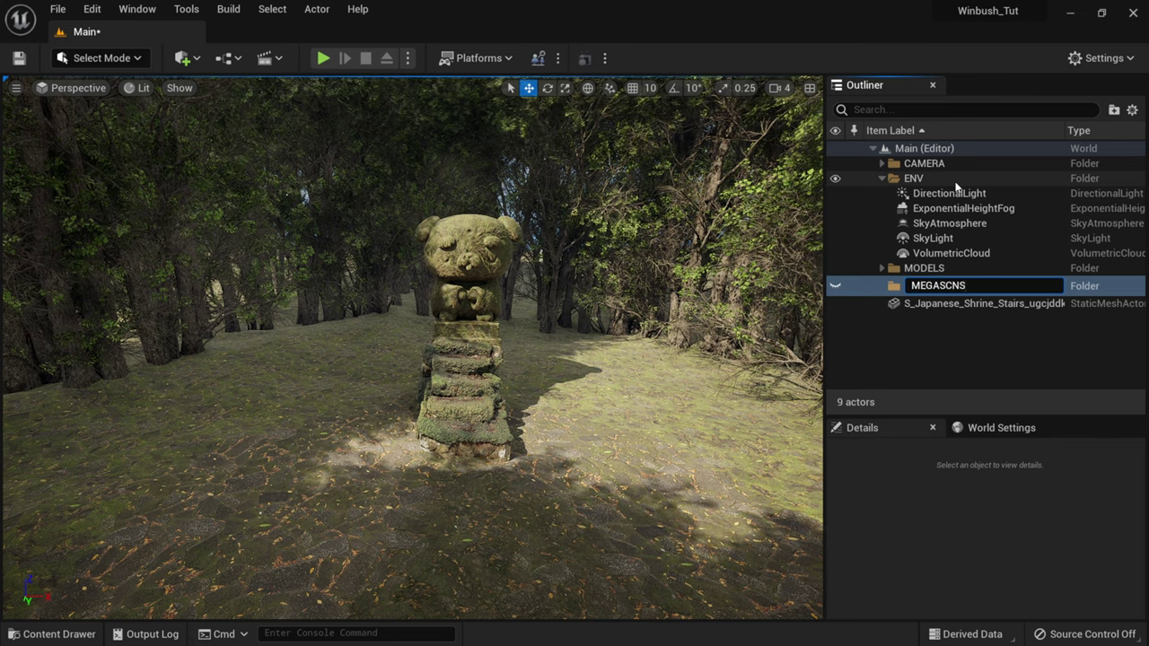
key(Return)
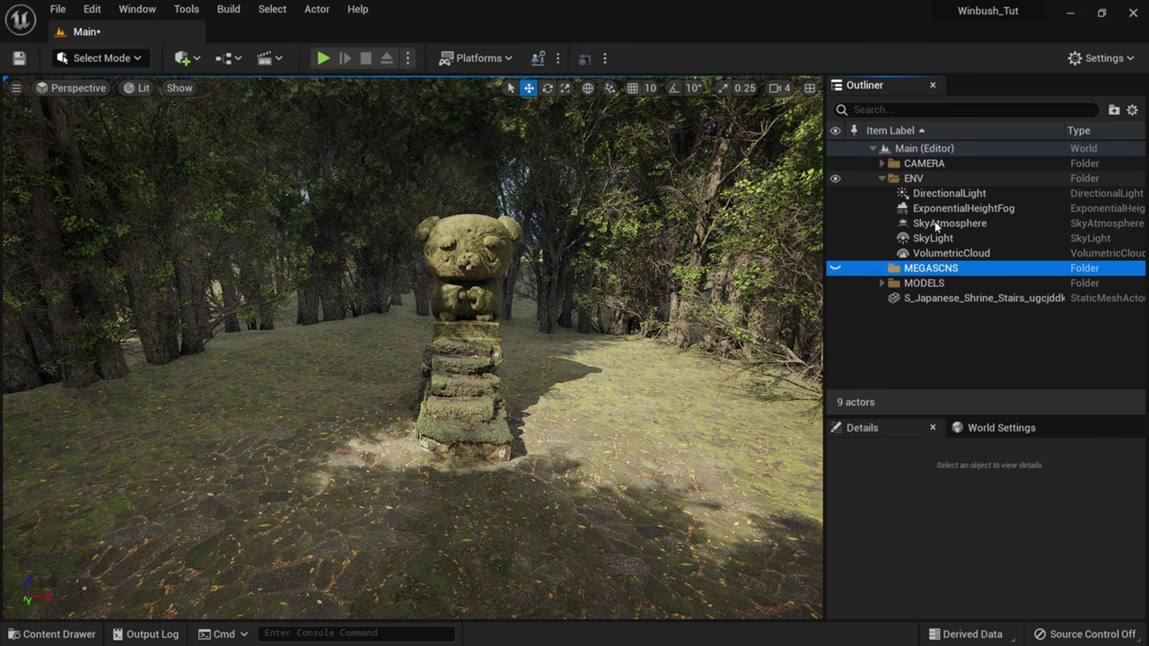
Move the Japanese shrine stairs mesh into the MEGASCNS folder and collapse the folder
click(934, 303)
drag(934, 303, 934, 273)
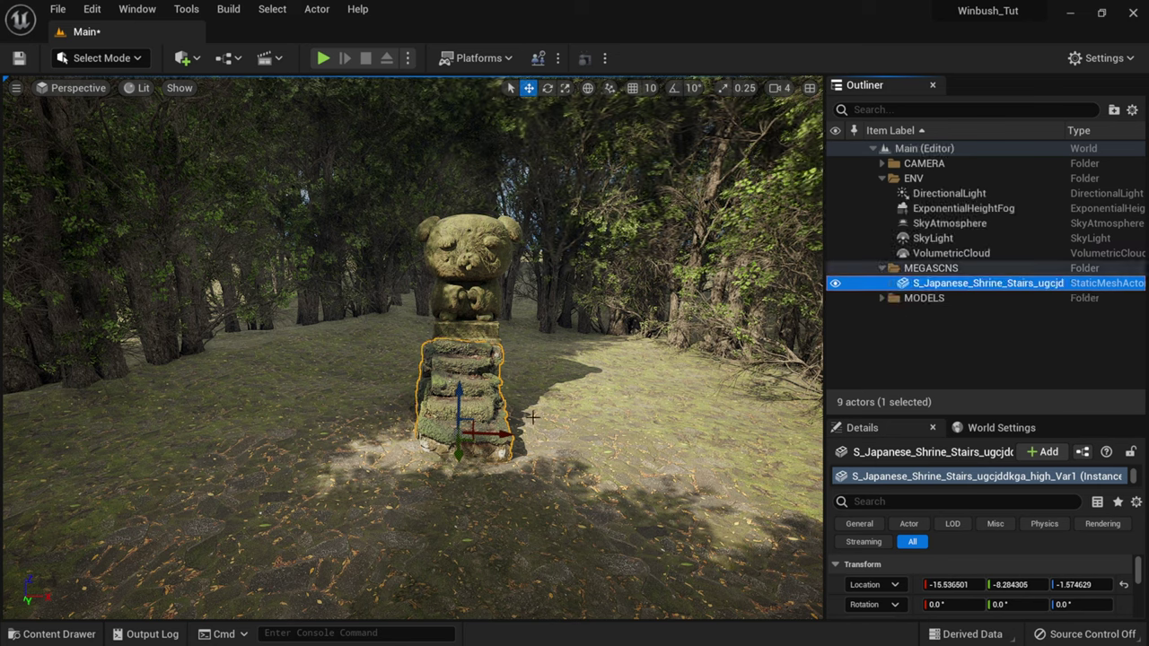
click(883, 268)
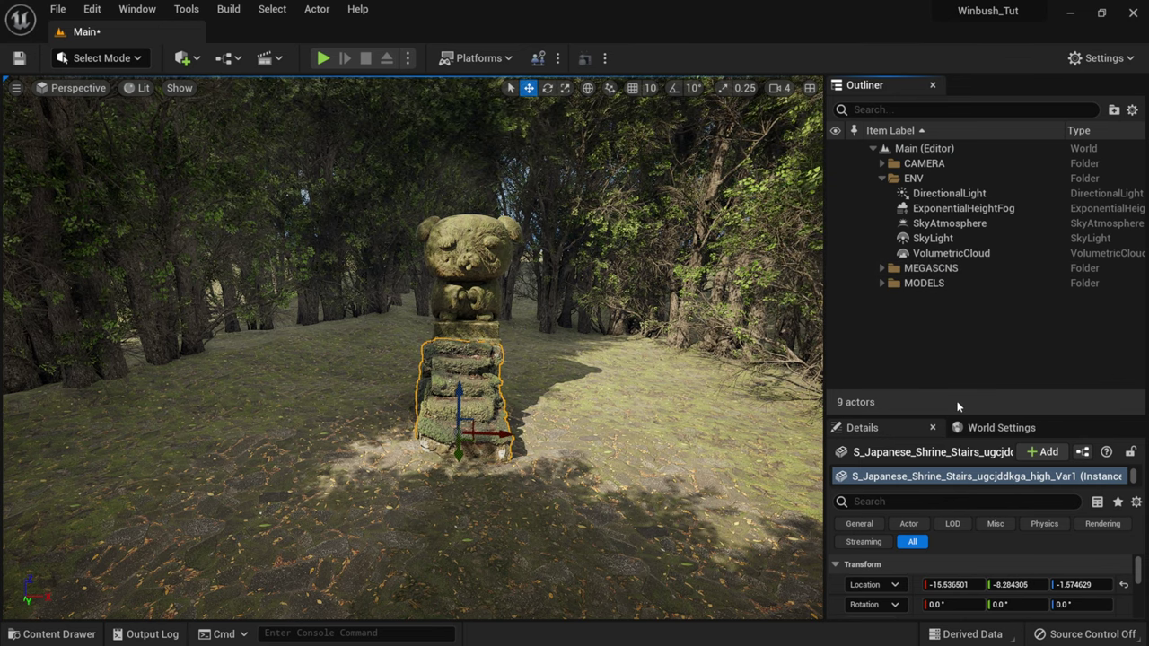
Save all unsaved content, including the Main level
click(59, 634)
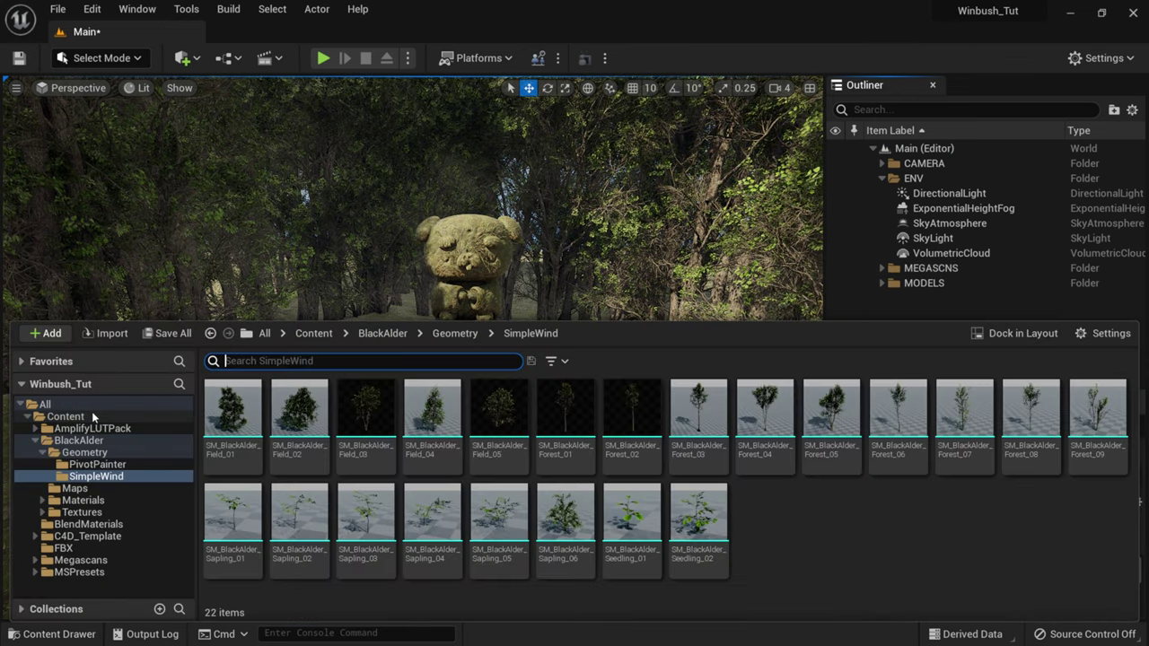
click(172, 332)
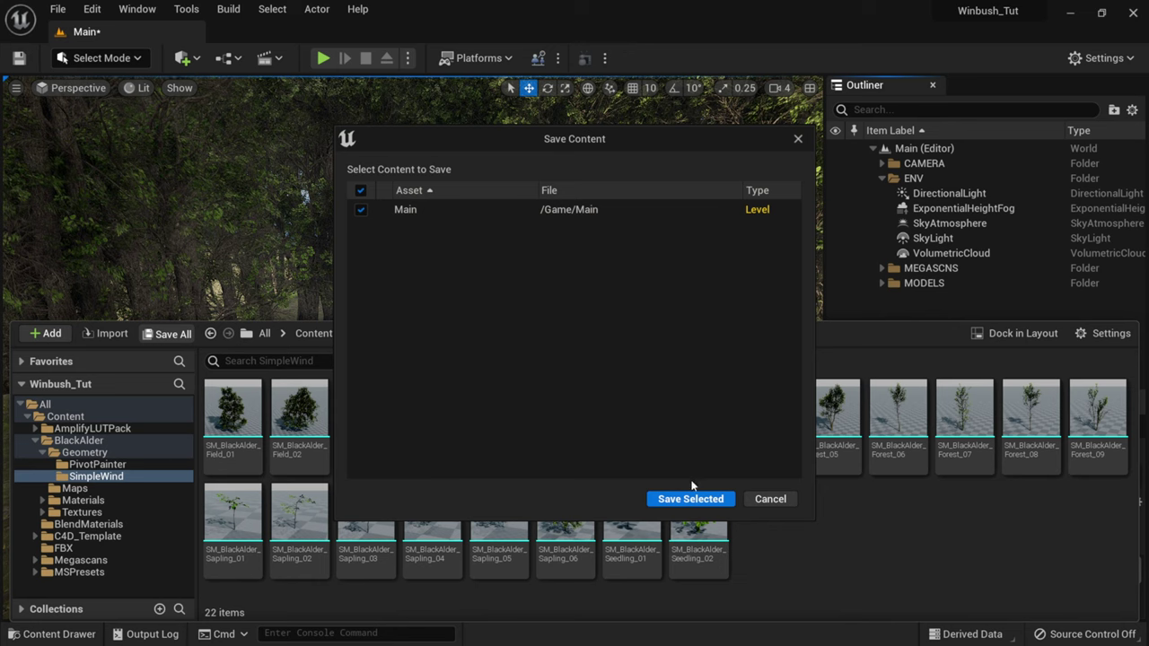
click(690, 499)
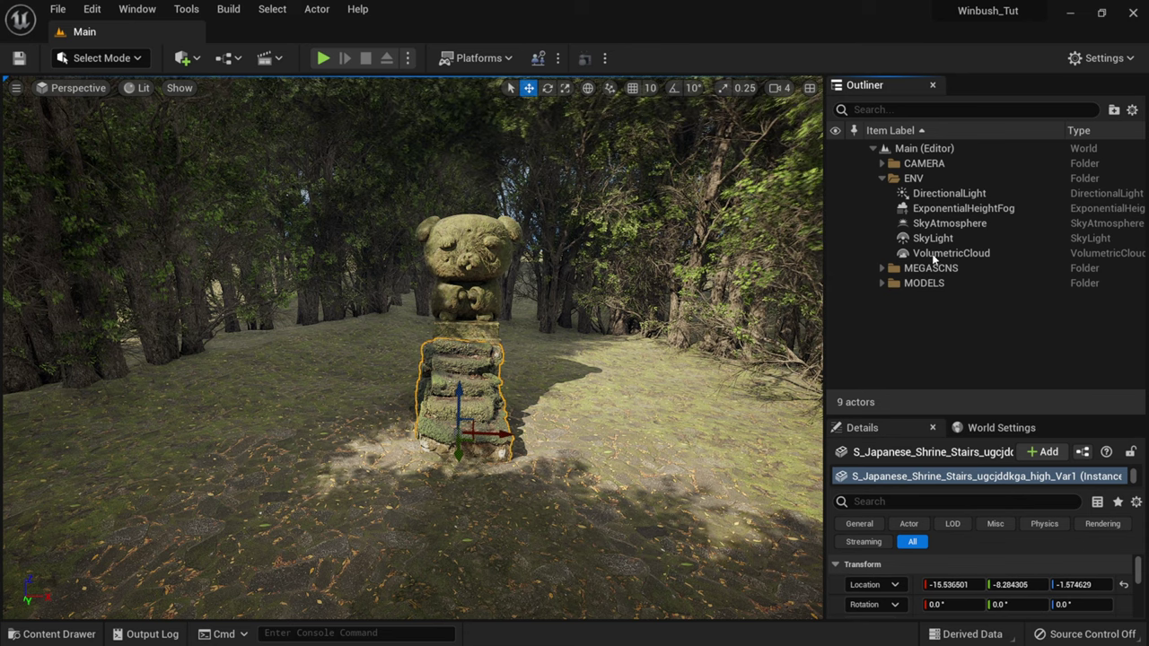
Select the ExponentialHeightFog actor, enlarge its details area and enable Volumetric Fog
click(946, 210)
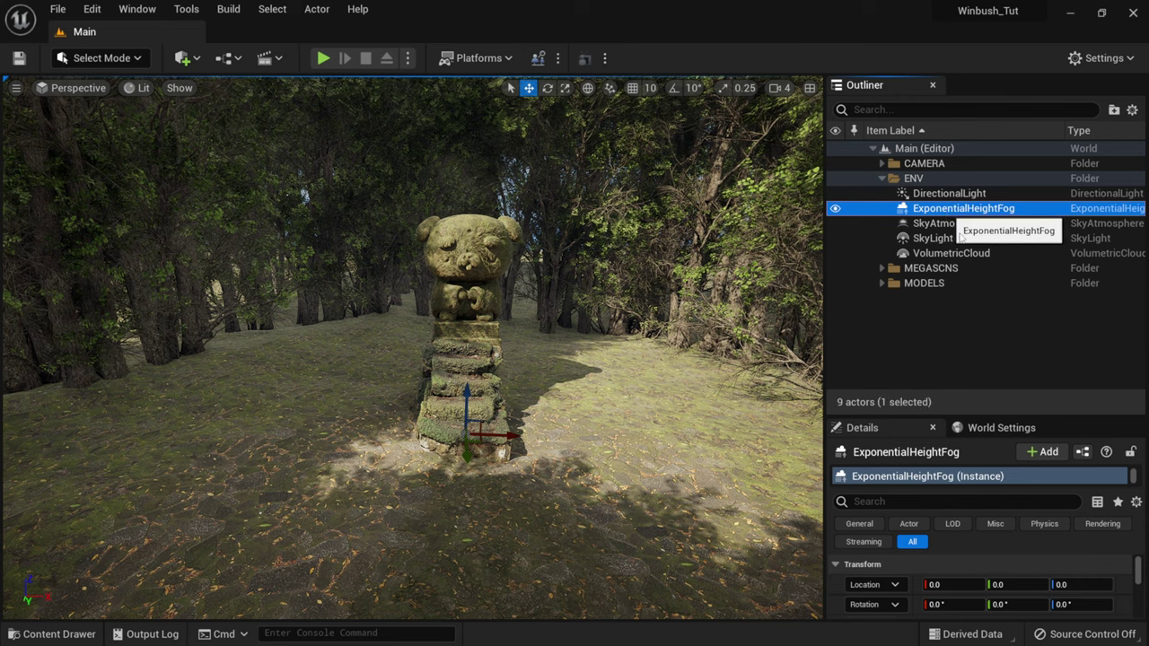
drag(1005, 418, 1013, 277)
scroll(1016, 508, down, 8)
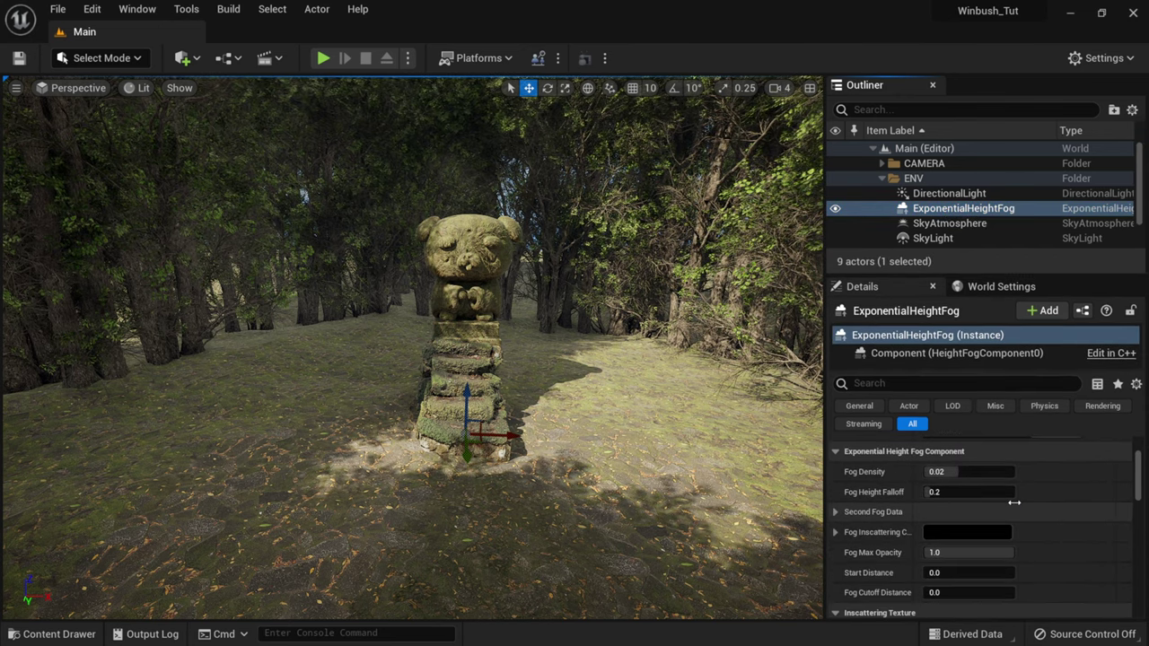
scroll(1014, 505, down, 5)
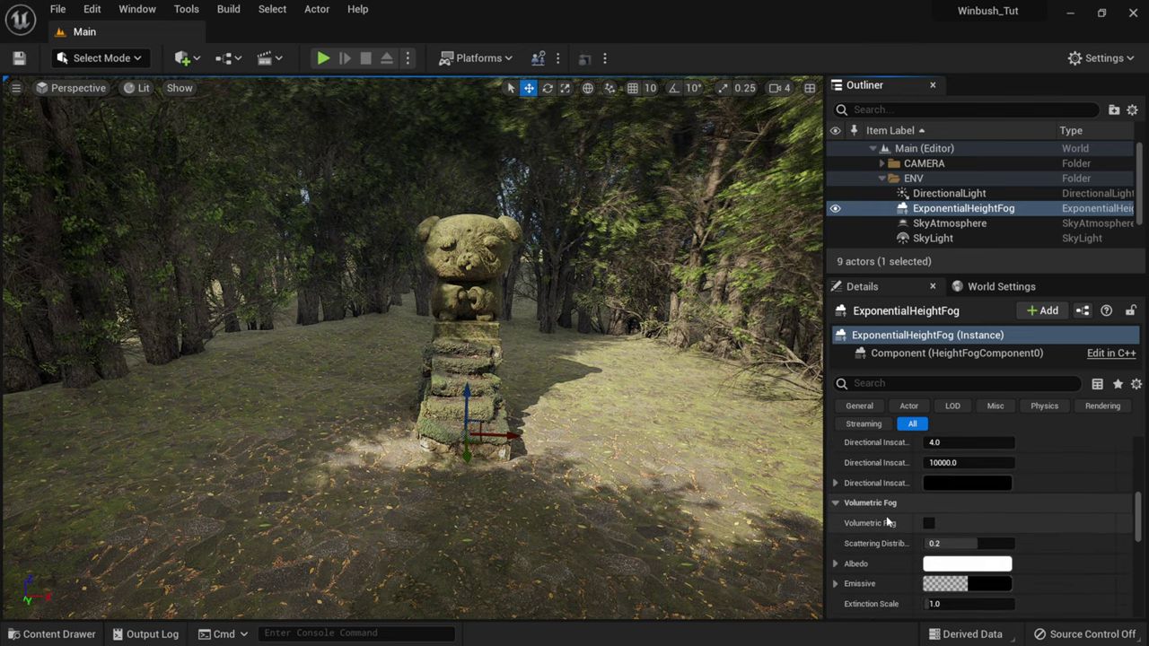
scroll(886, 515, down, 1)
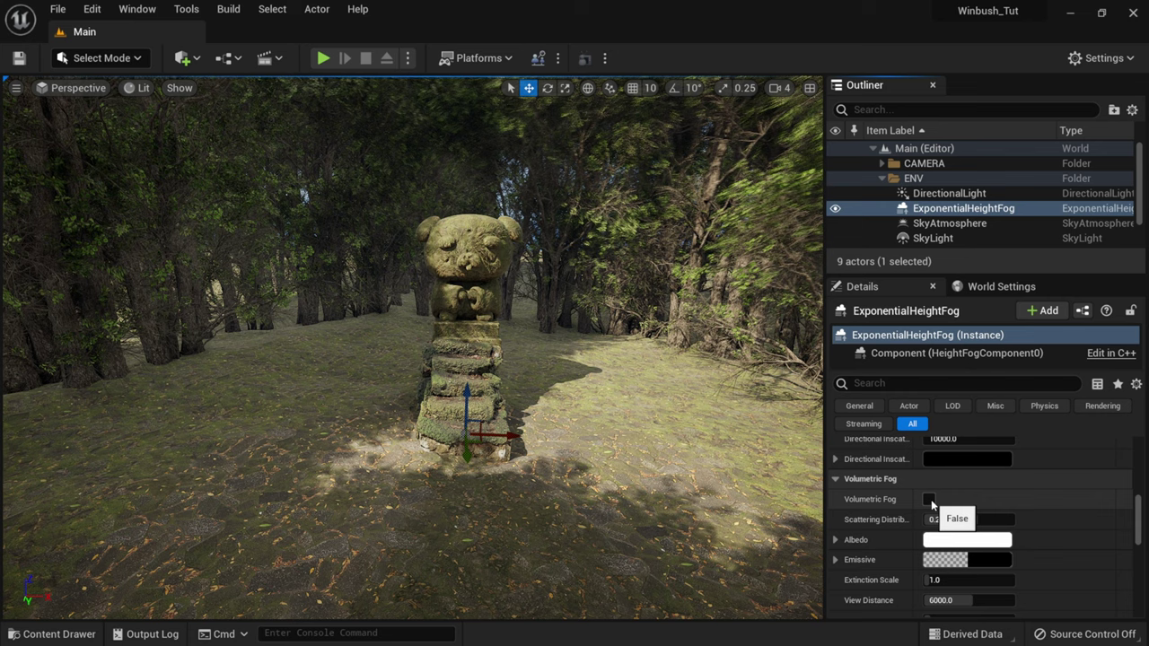
click(929, 500)
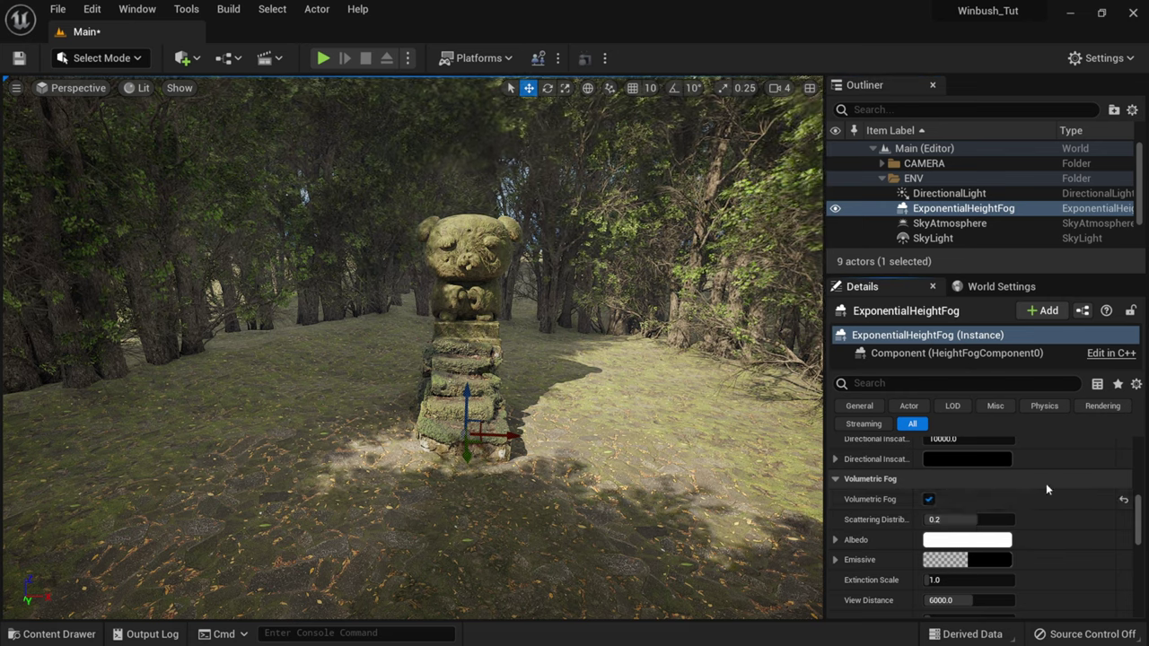
Try a Fog Density of 1.0 on the exponential height fog
scroll(1142, 524, up, 2)
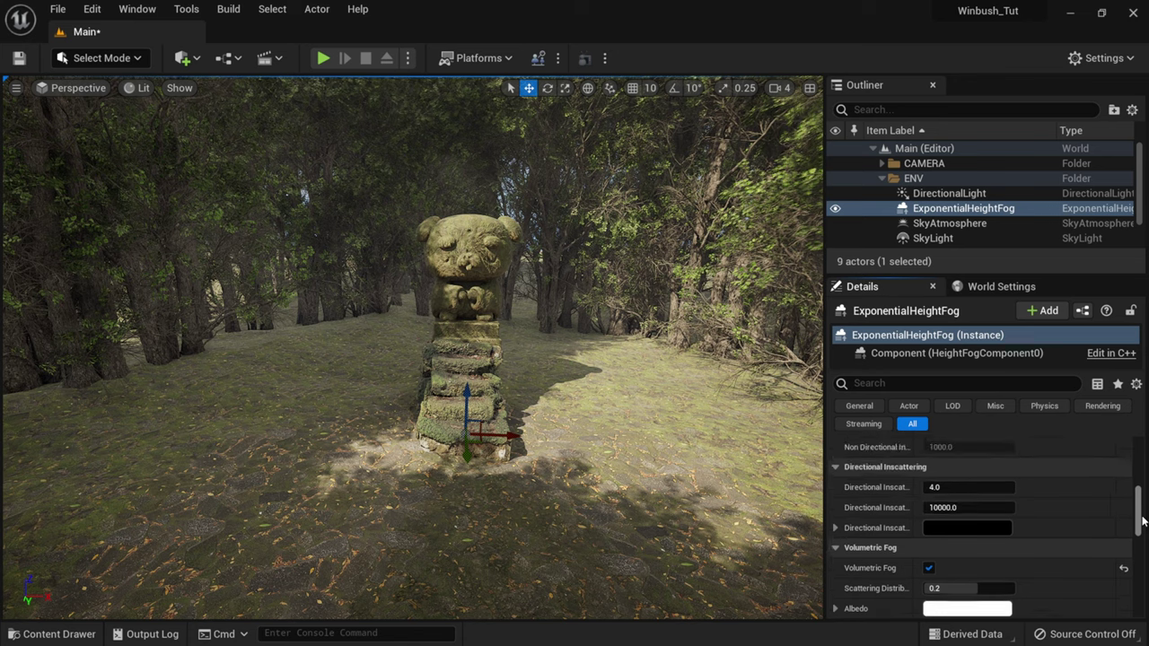
scroll(1143, 521, up, 6)
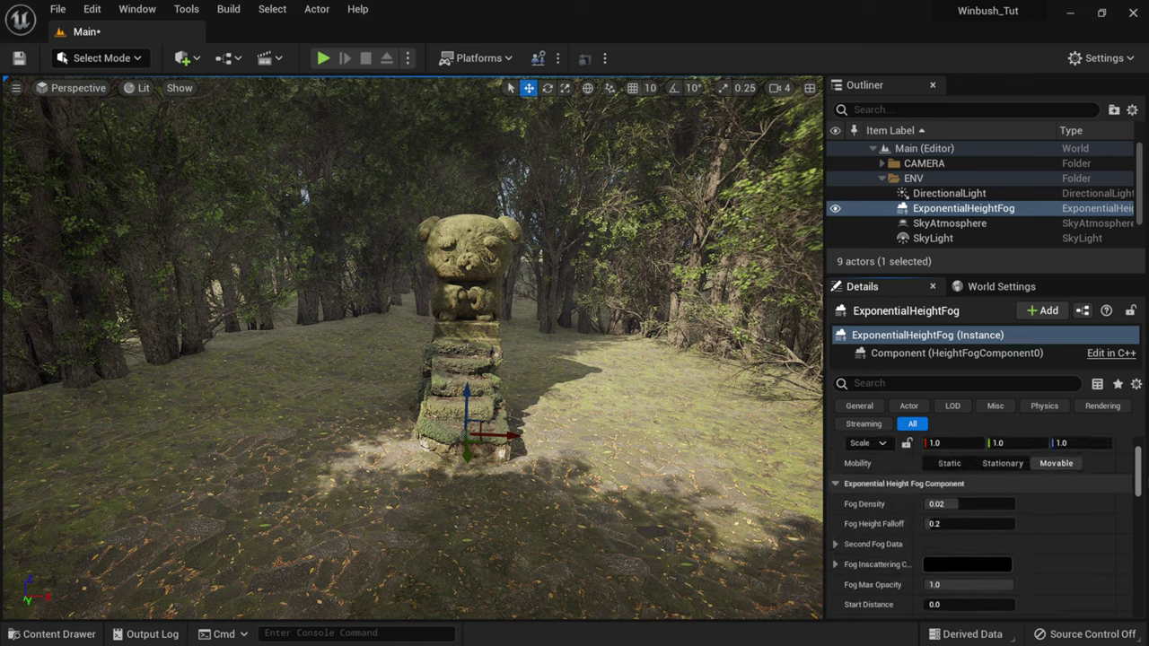
scroll(1138, 467, up, 1)
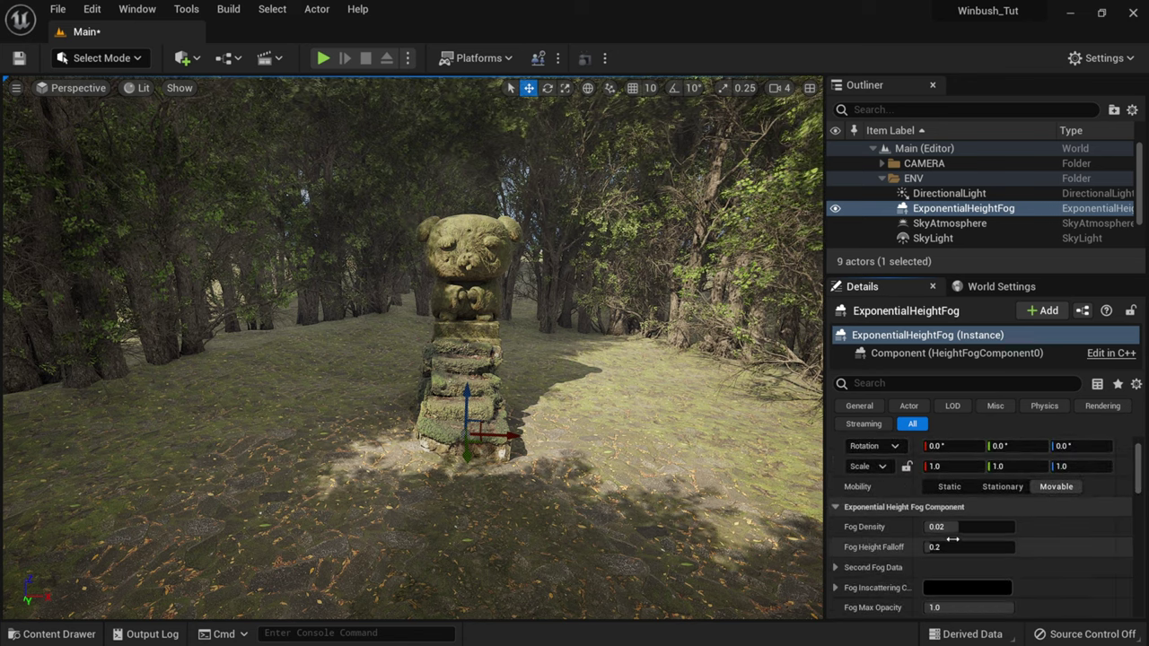
click(951, 530)
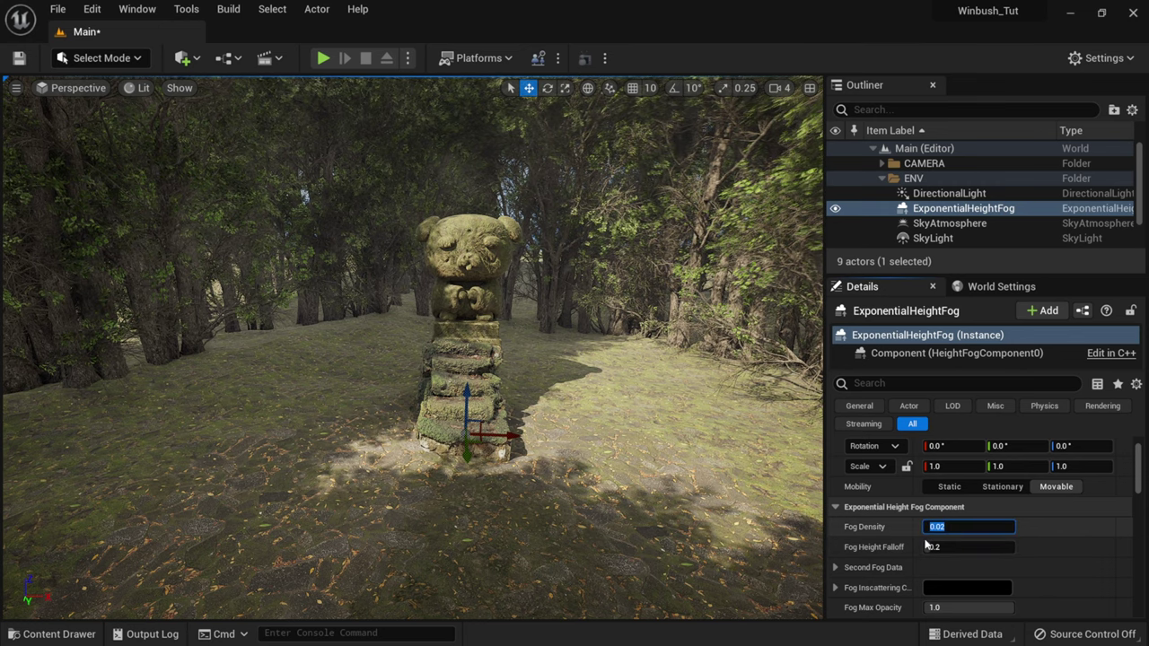
text(1)
key(Return)
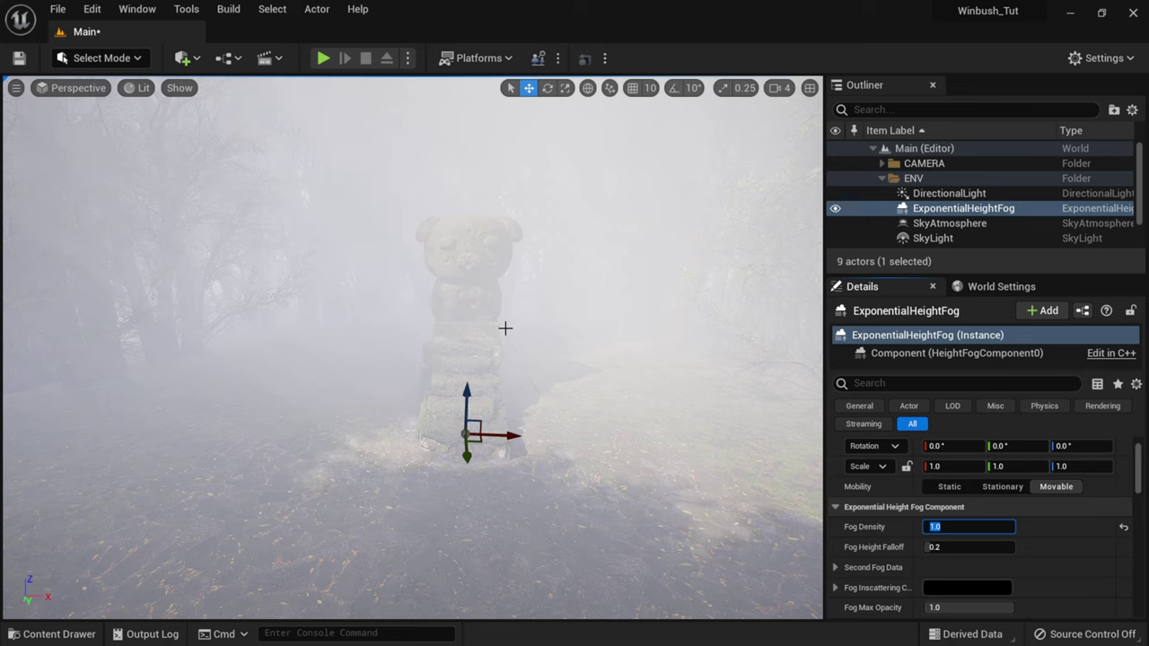
Lower the height fog's Fog Density through 0.5 and 0.3 to 0.2 and check the statue in the thinner fog
mouse_move(958, 533)
mouse_down()
mouse_move(996, 534)
mouse_move(958, 534)
mouse_up()
click(958, 530)
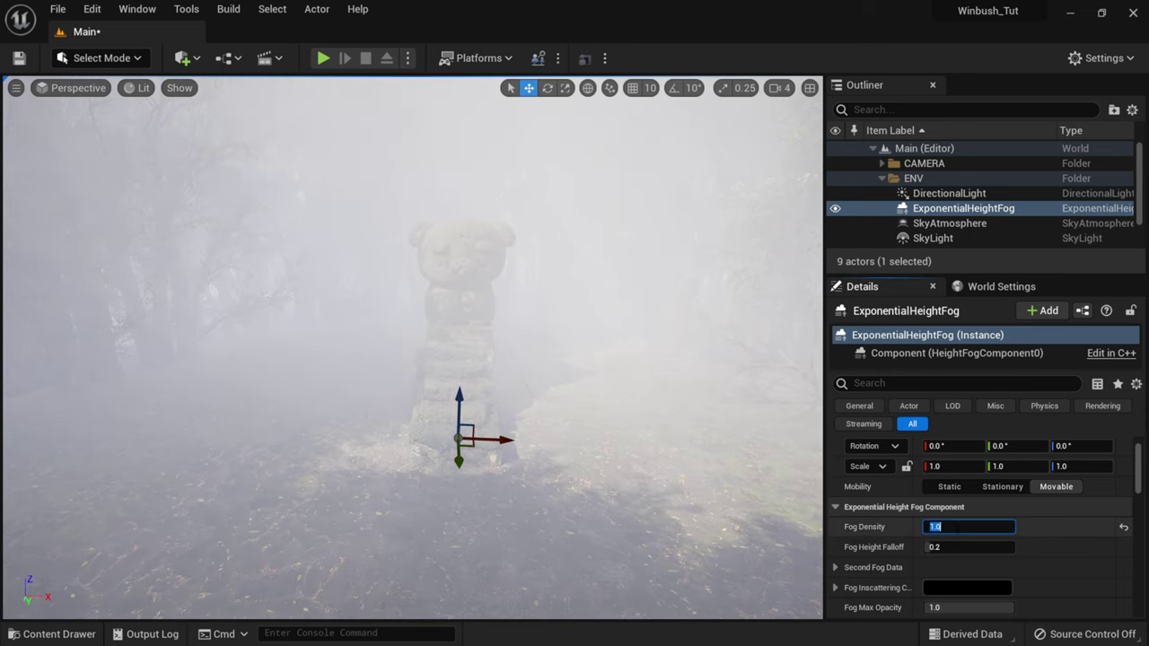
key(Return)
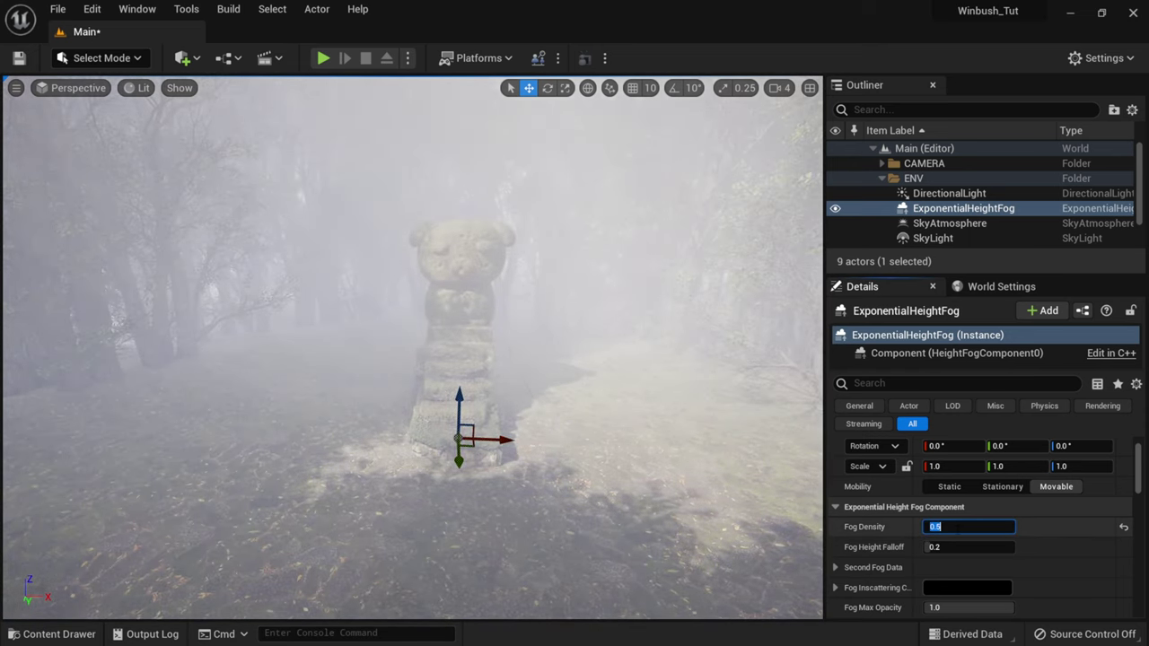
text(.3)
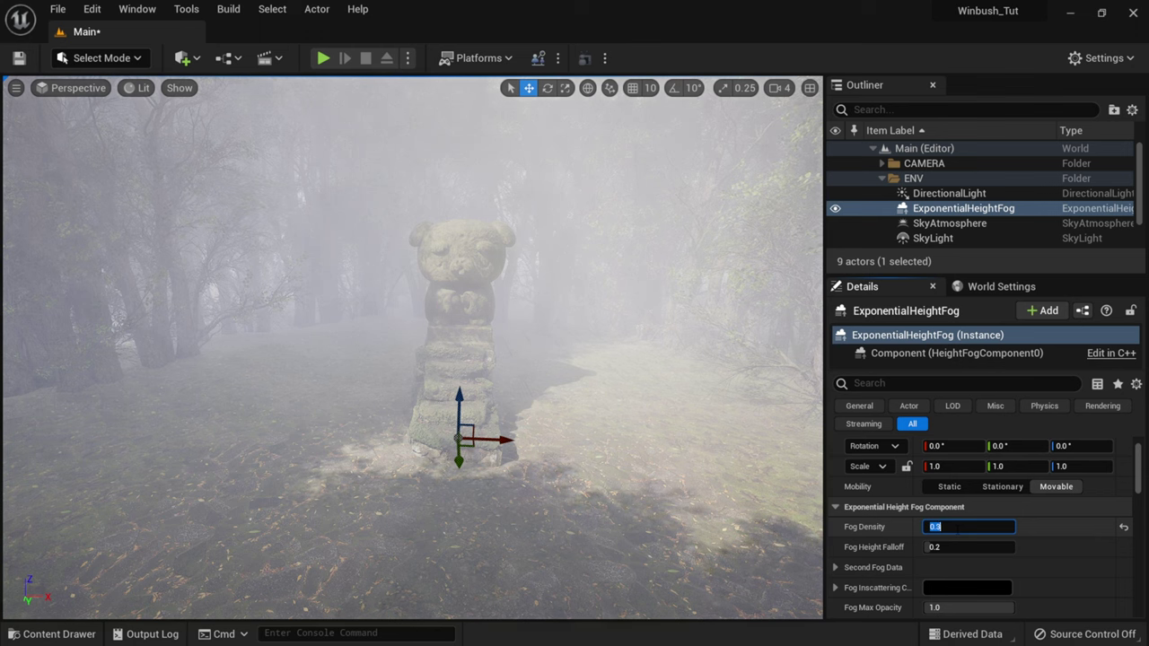
key(Return)
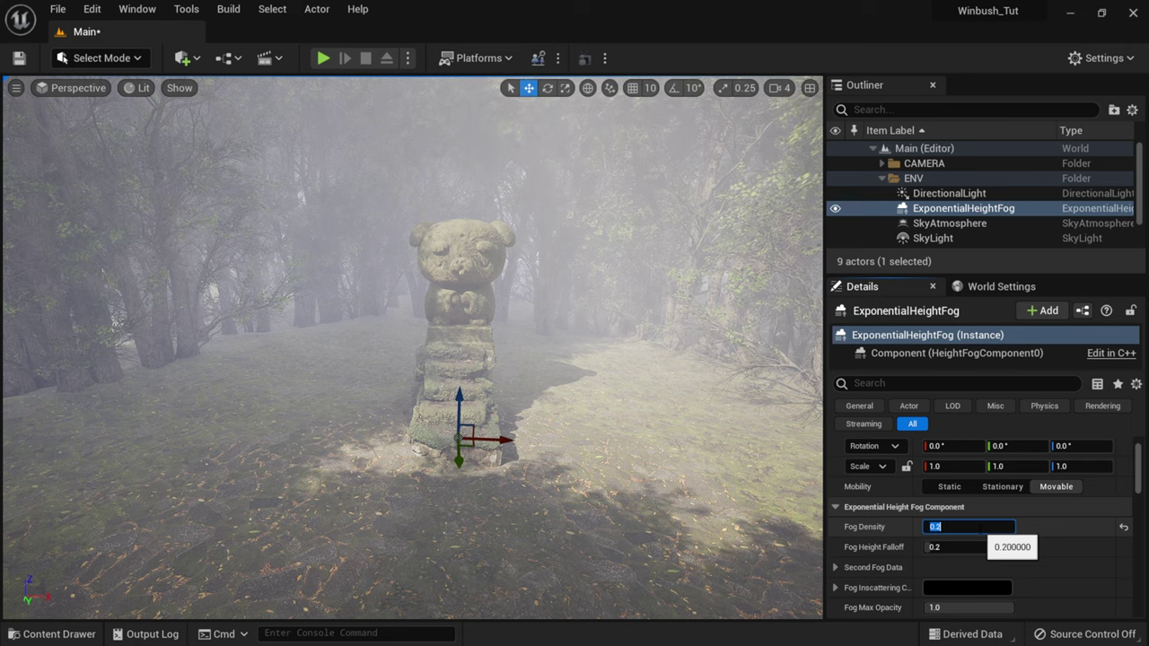
right_drag(541, 415, 538, 408)
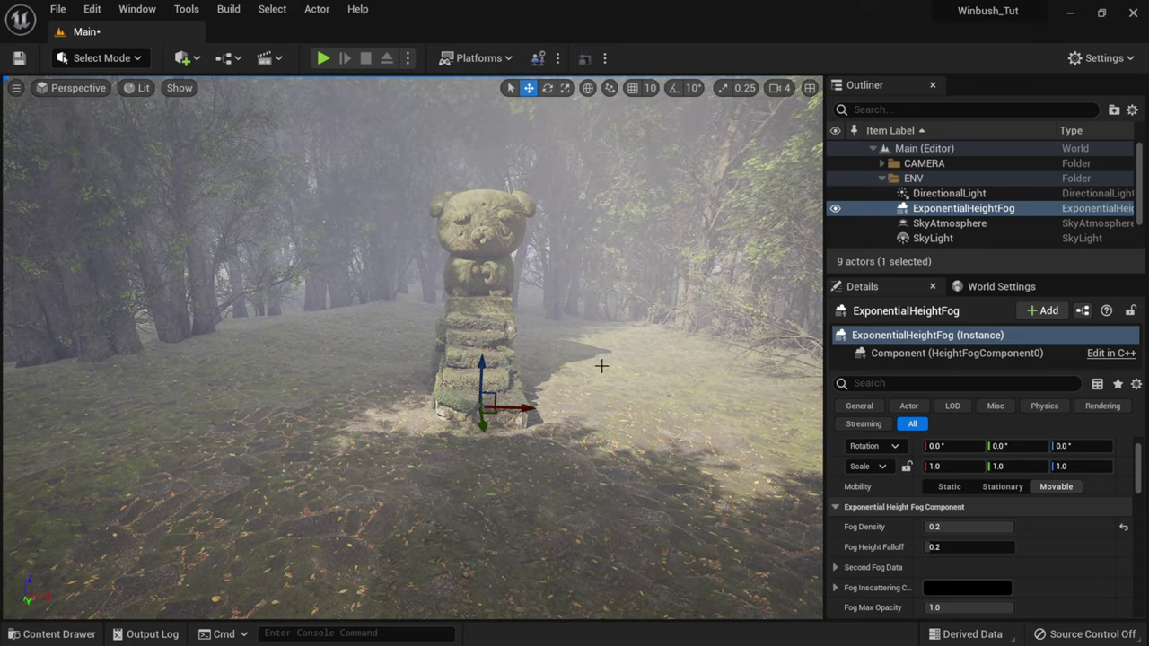
Try magenta and blue for the volumetric fog's Albedo, then set it to a pale lavender, hex sRGB E5E2FF
drag(1142, 475, 1145, 528)
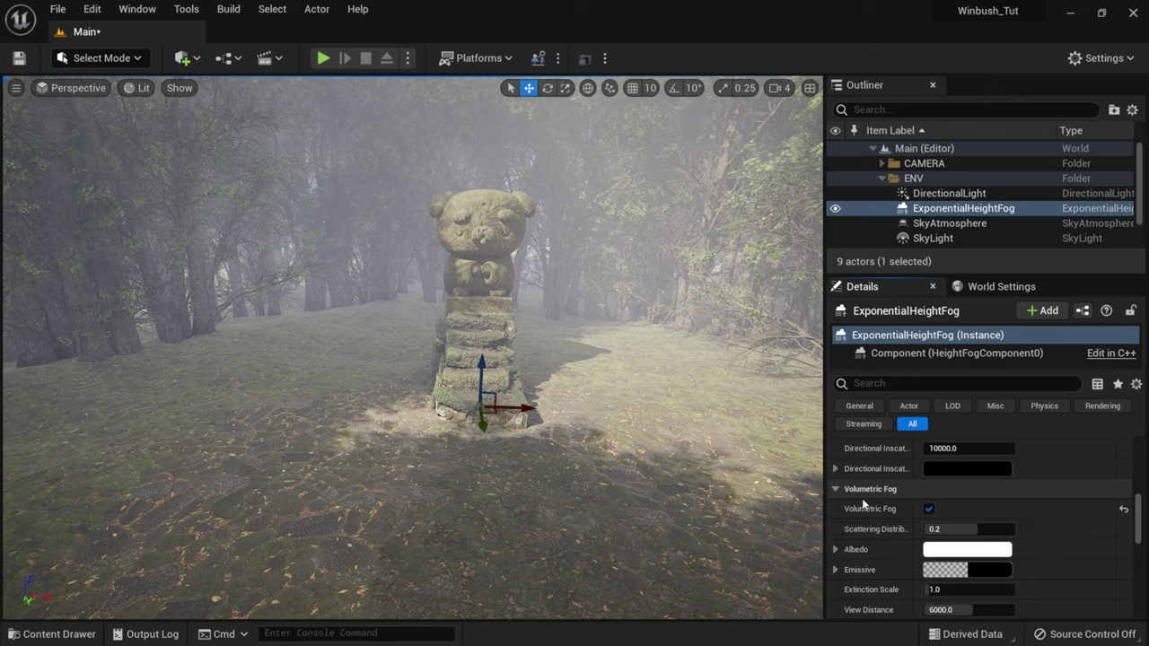
click(955, 552)
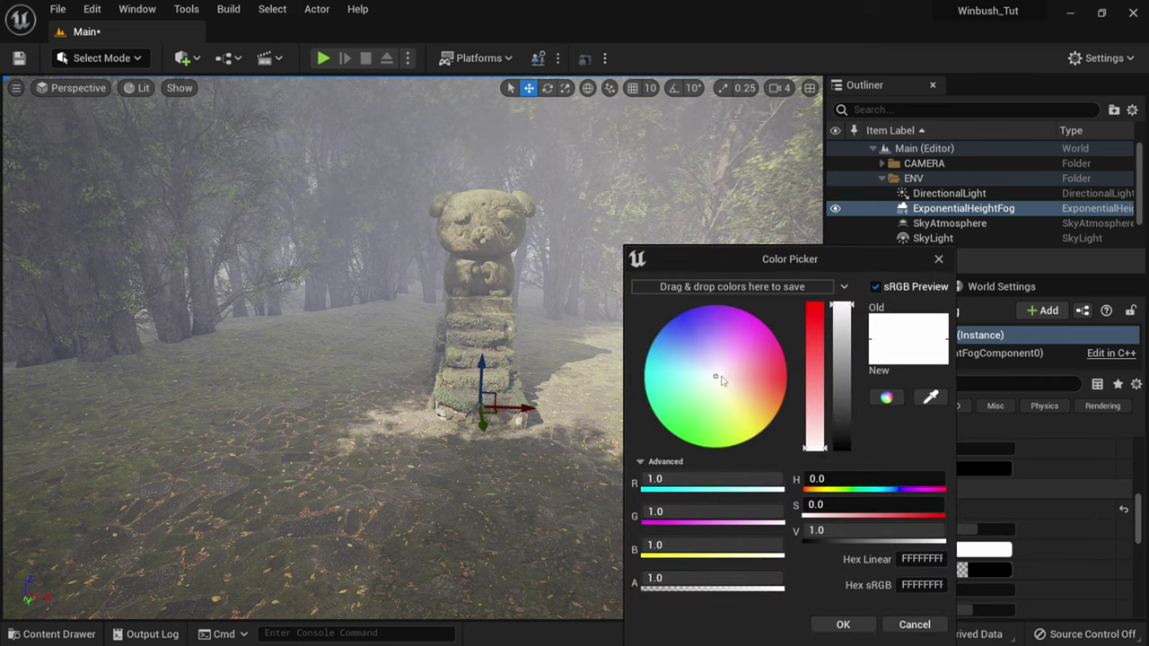
drag(721, 381, 773, 334)
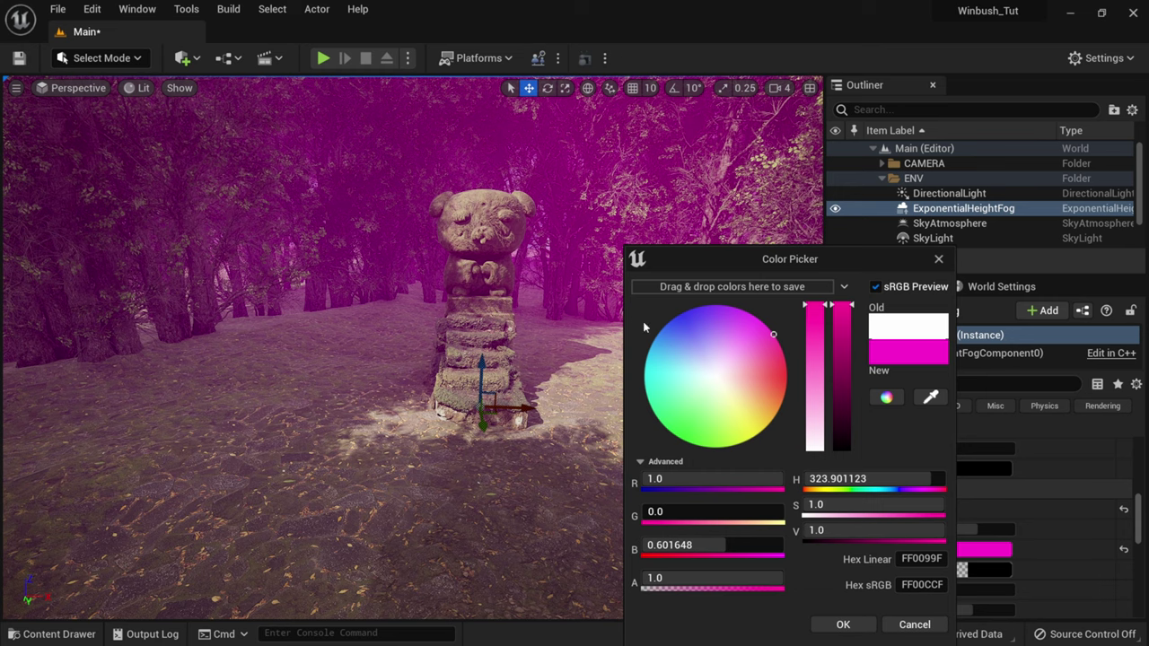
drag(725, 325, 642, 312)
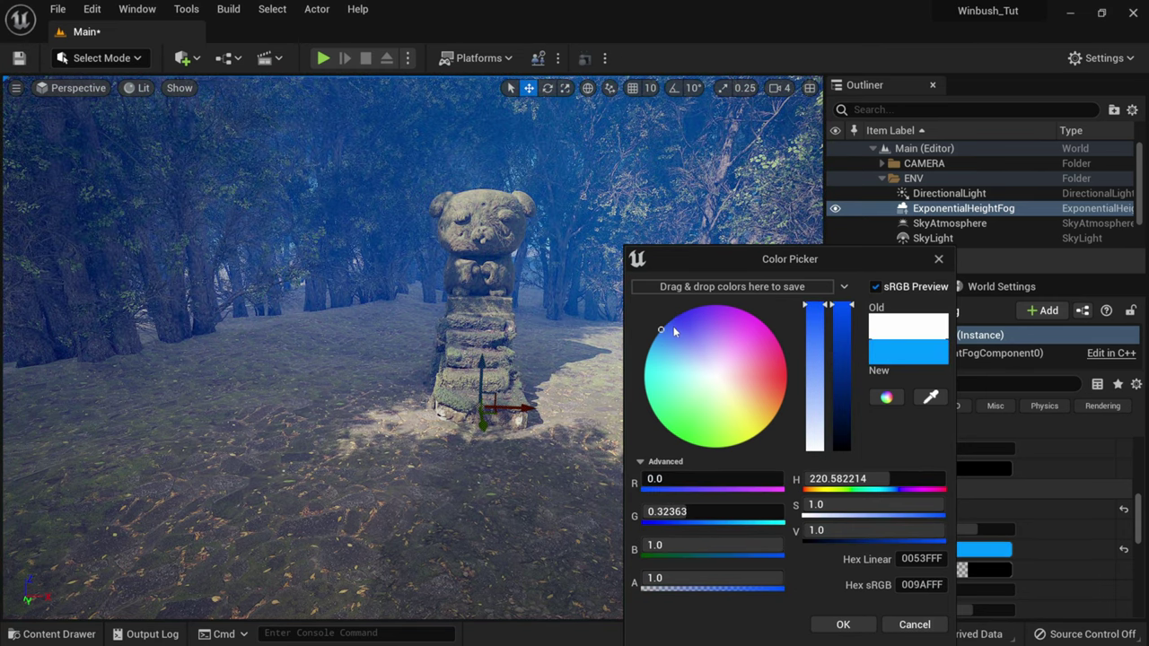
click(681, 336)
mouse_move(692, 350)
mouse_down()
mouse_move(734, 387)
mouse_move(709, 361)
mouse_up()
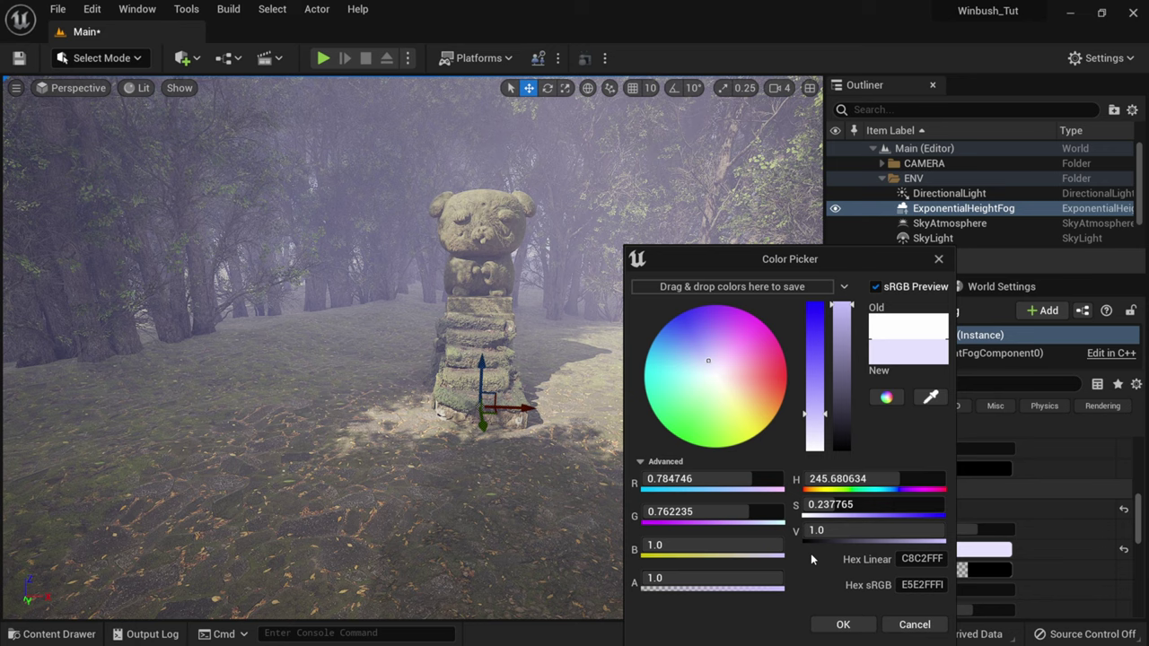
click(844, 624)
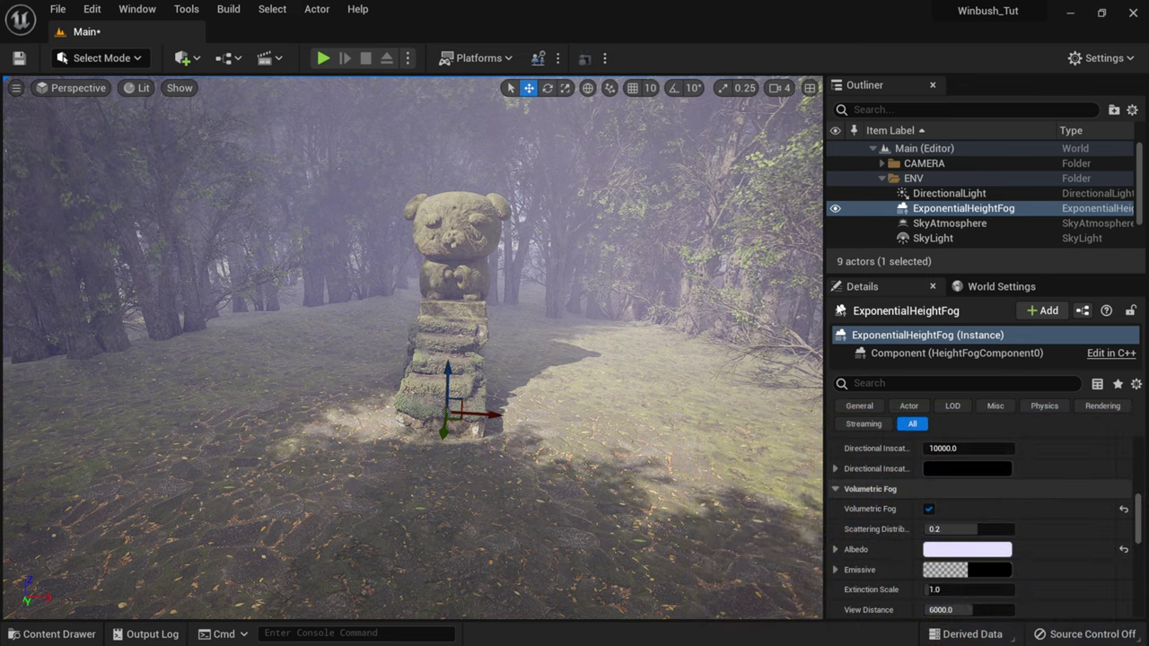
Open the C4D_Template level sequence from the C4D_Template Animations folder and enlarge the Sequencer area
click(60, 634)
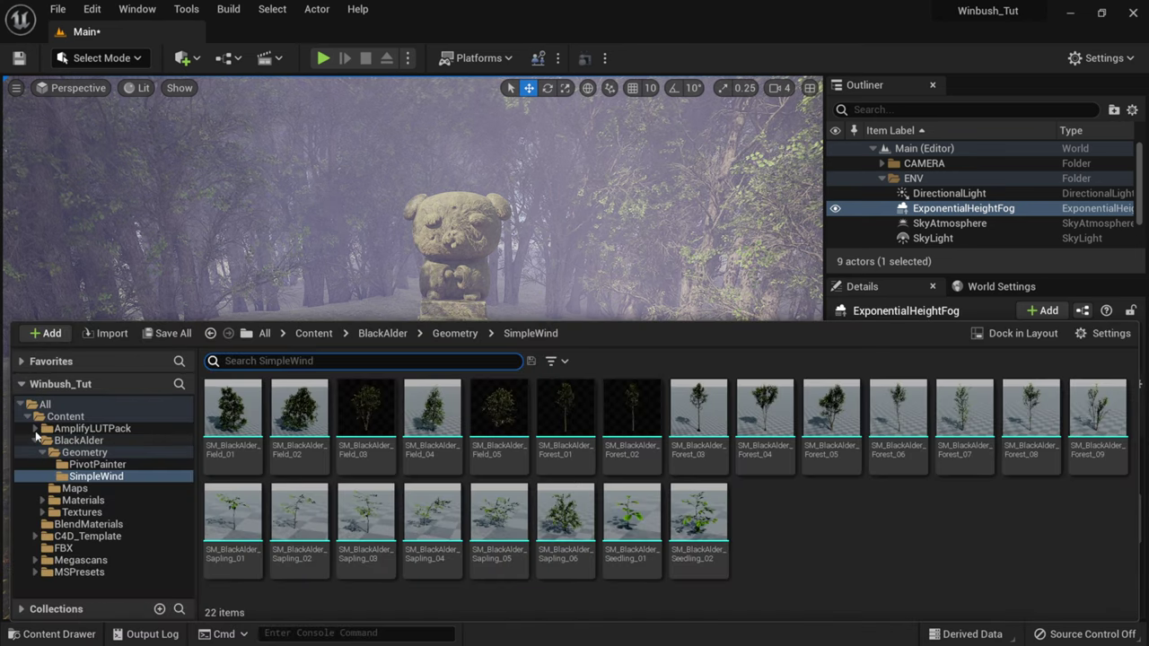
click(36, 441)
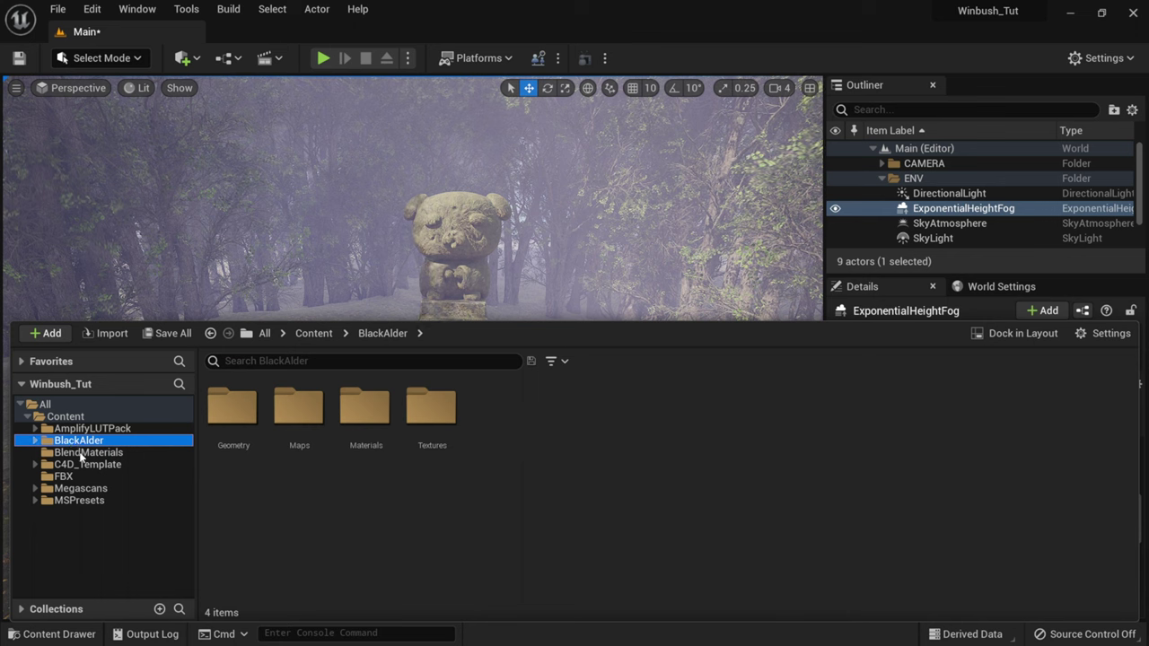
click(34, 465)
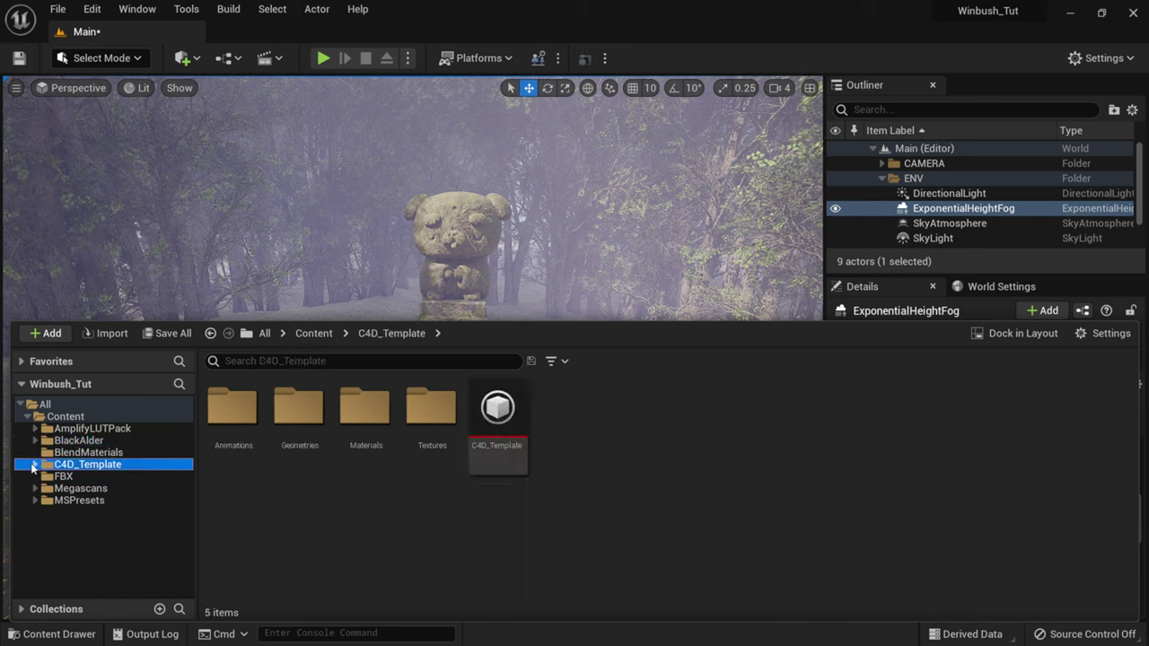
click(34, 465)
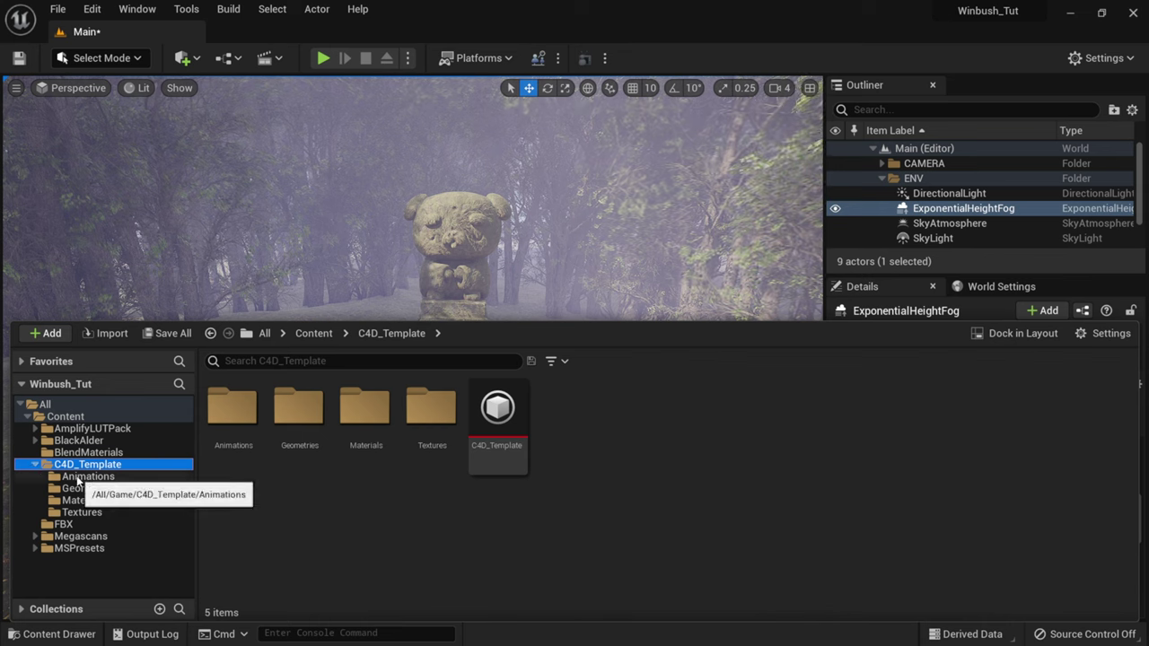
click(72, 476)
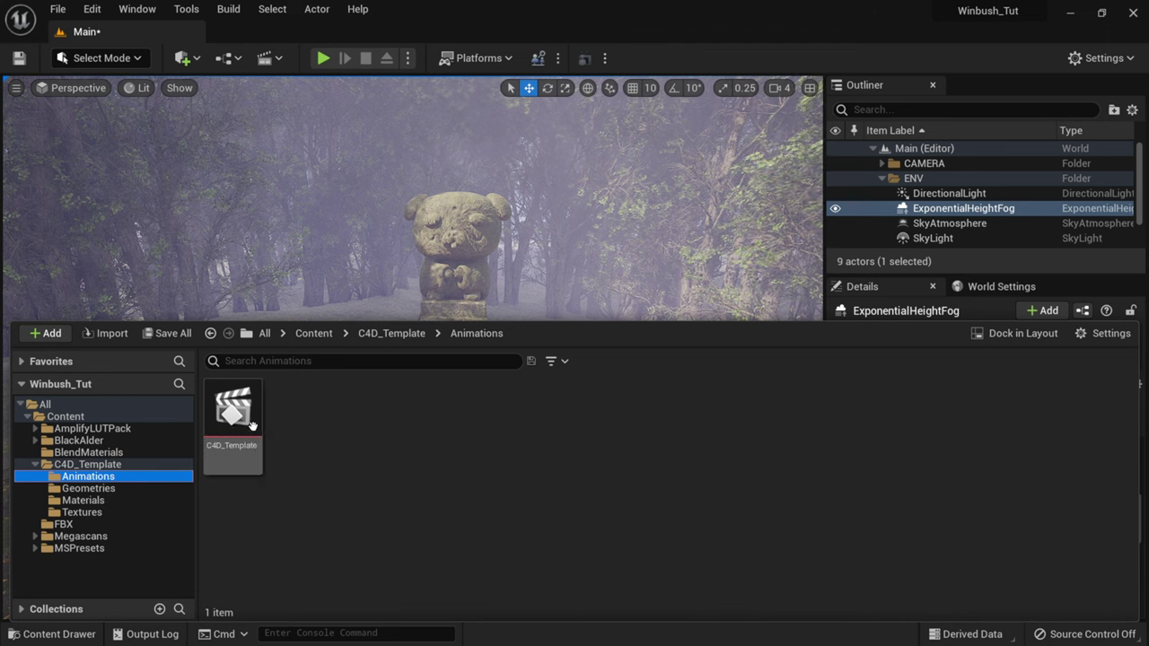
mouse_move(245, 427)
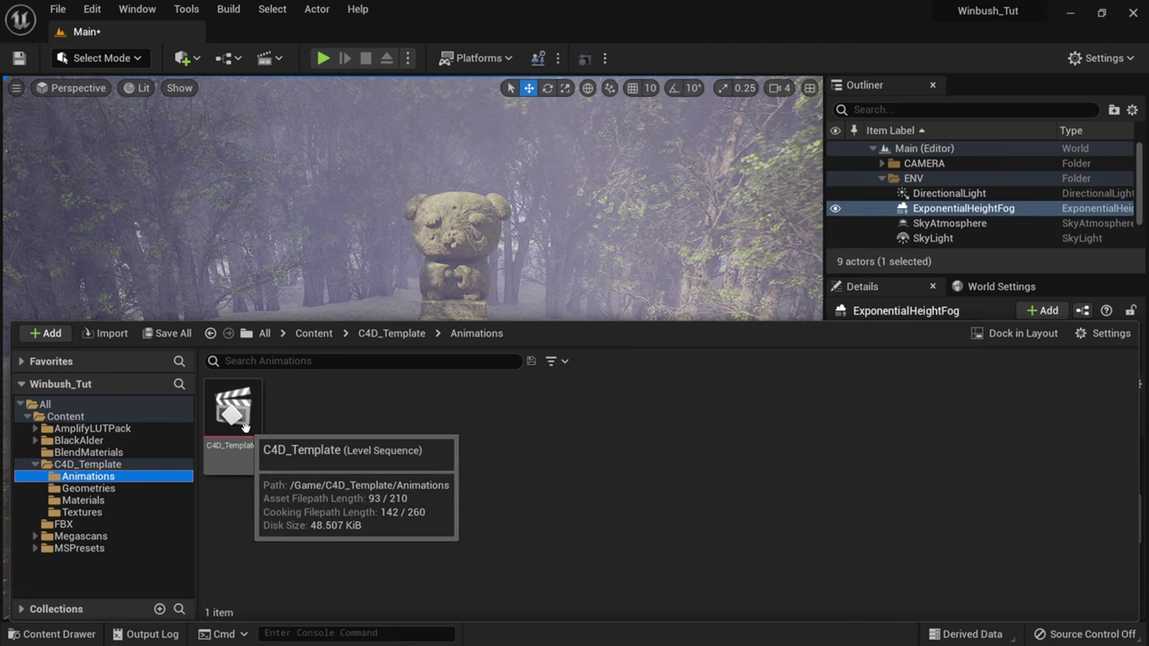
double_click(245, 427)
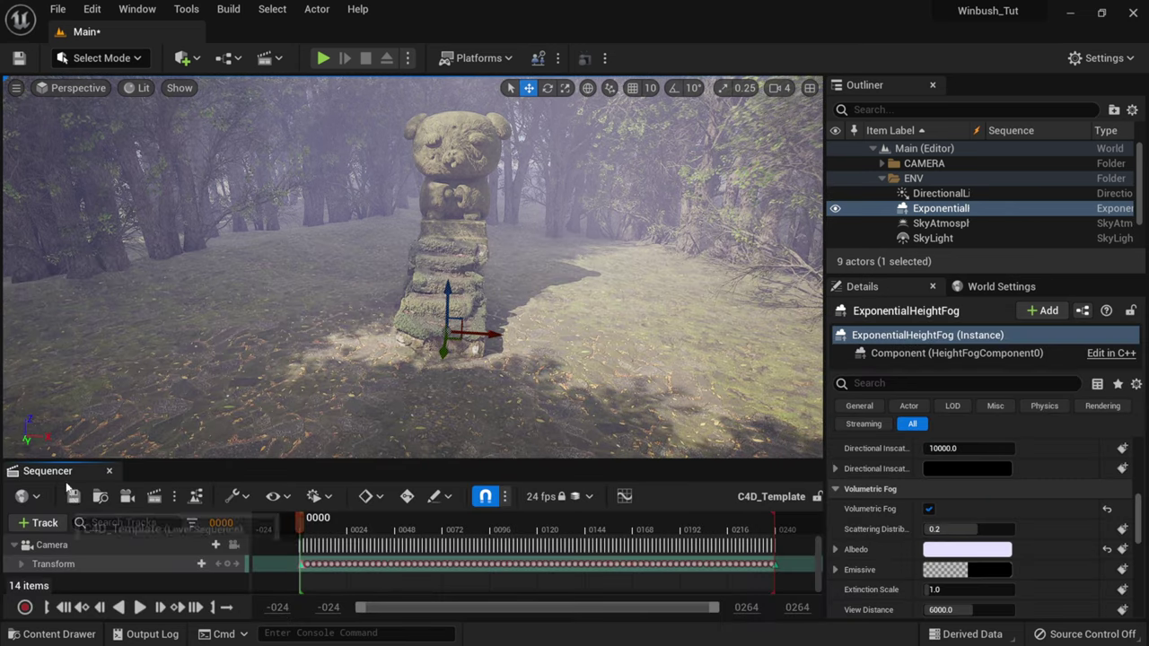
drag(208, 462, 208, 386)
Preview the sequence through its Camera, return playback to frame 0 and select the ExponentialHeightFog actor
click(54, 468)
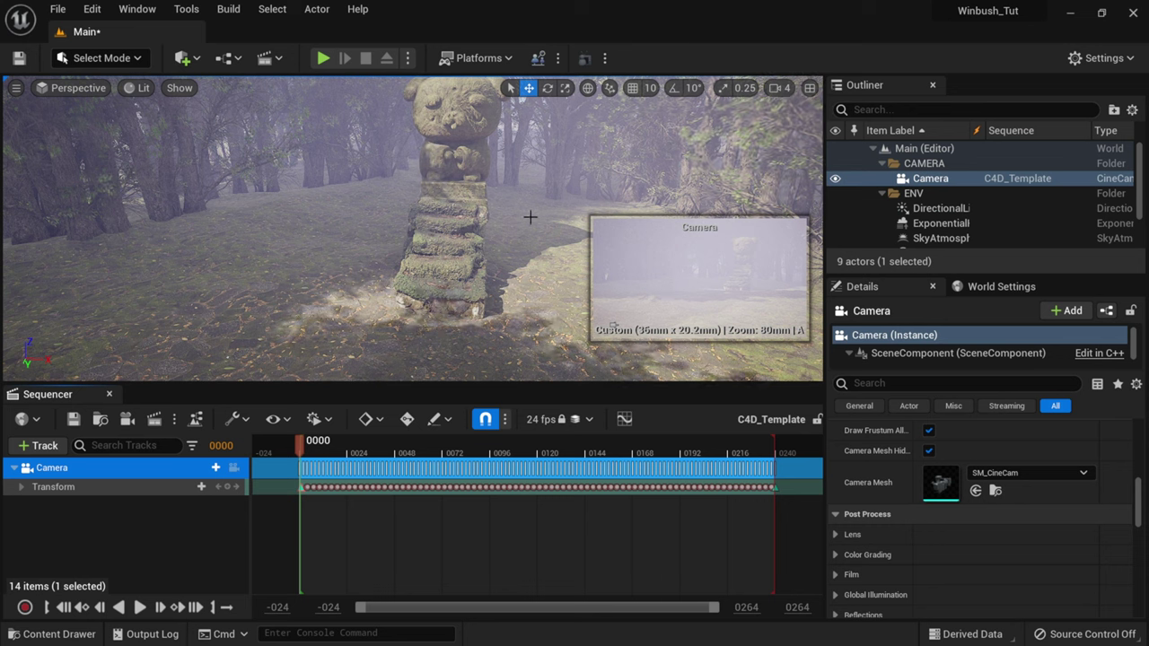
click(234, 474)
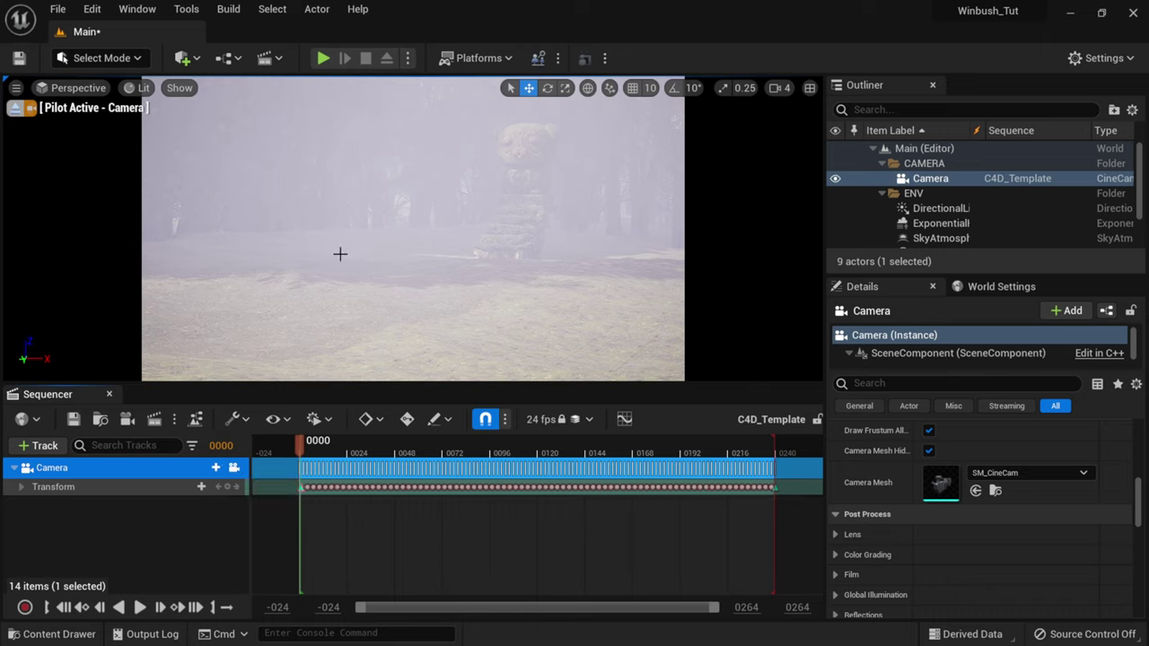
click(141, 608)
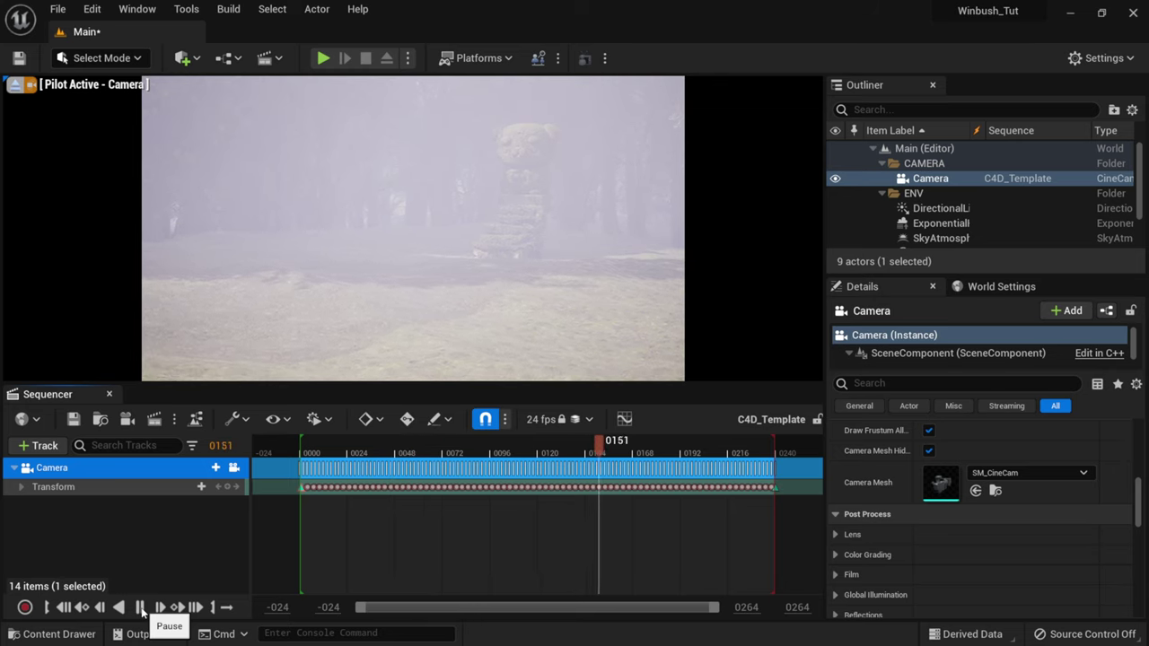
click(141, 608)
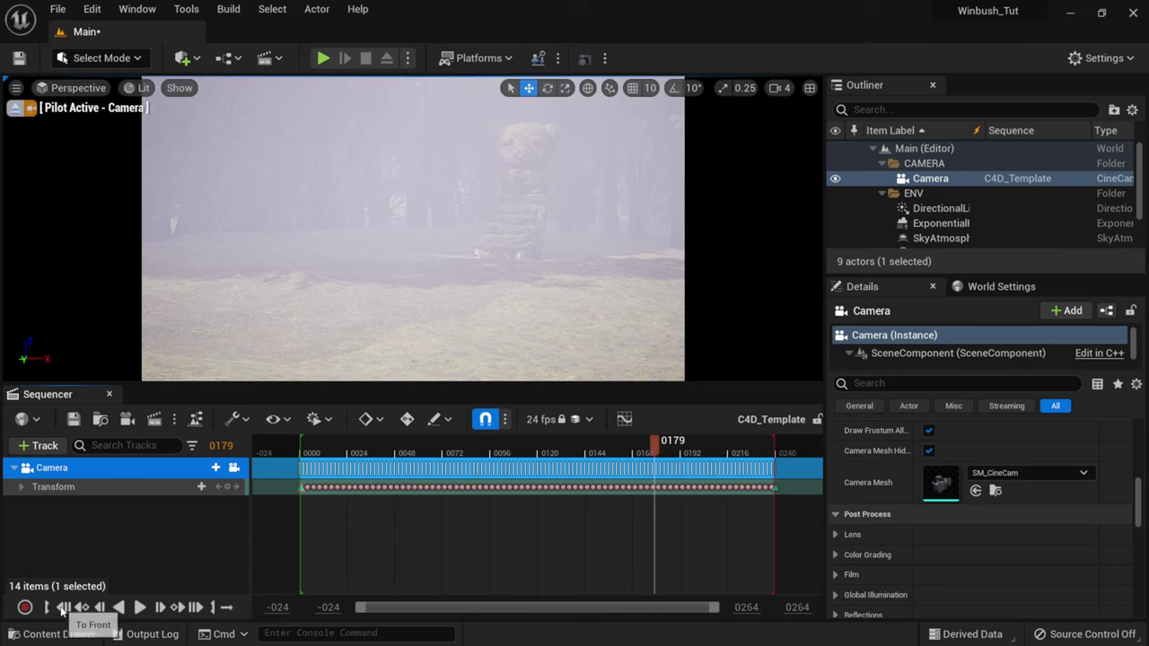
click(46, 609)
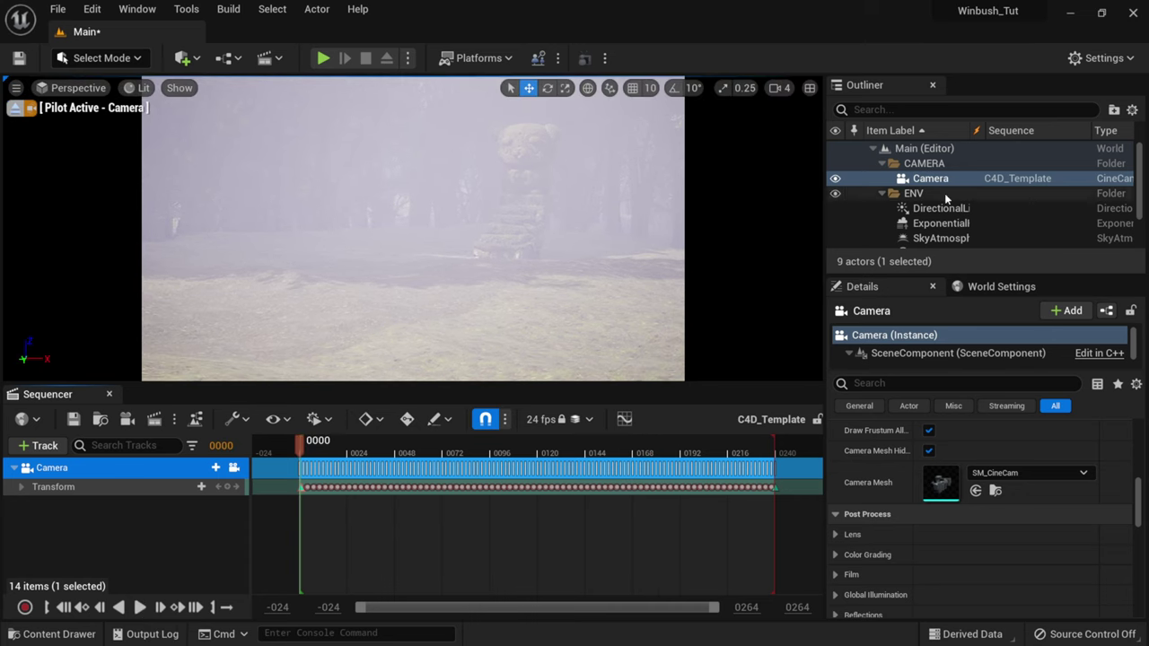
click(945, 223)
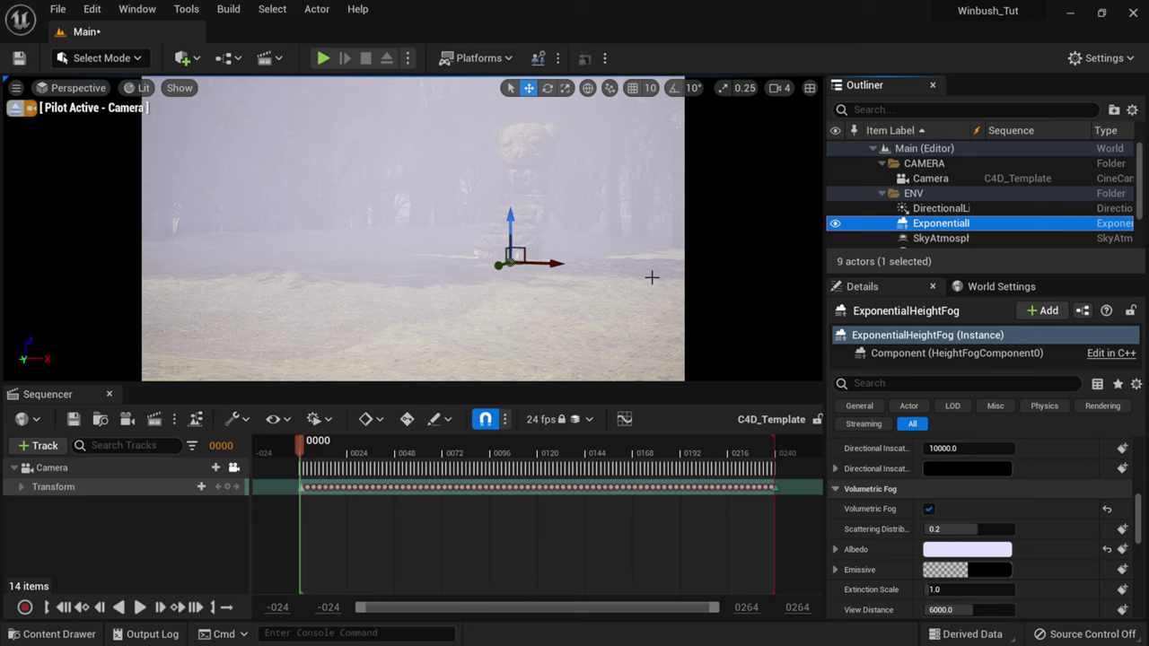
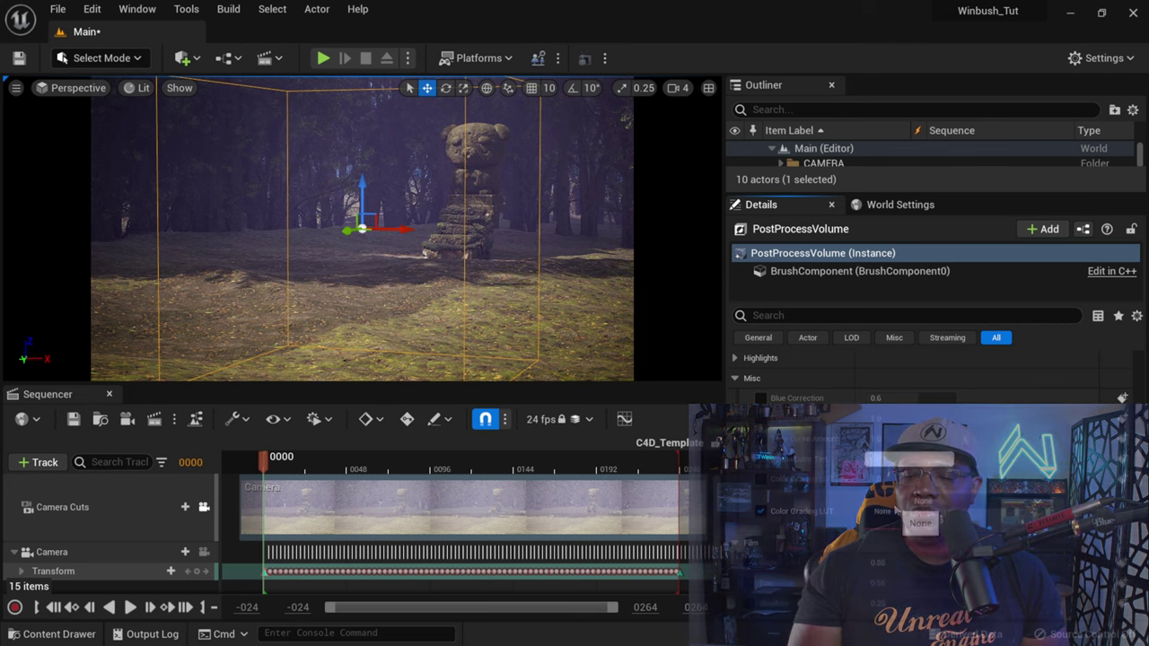
Find the post process volume's Color Grading LUT setting and show AmplifyLUTPack's PopularLooks folder in a docked content browser
scroll(800, 461, down, 2)
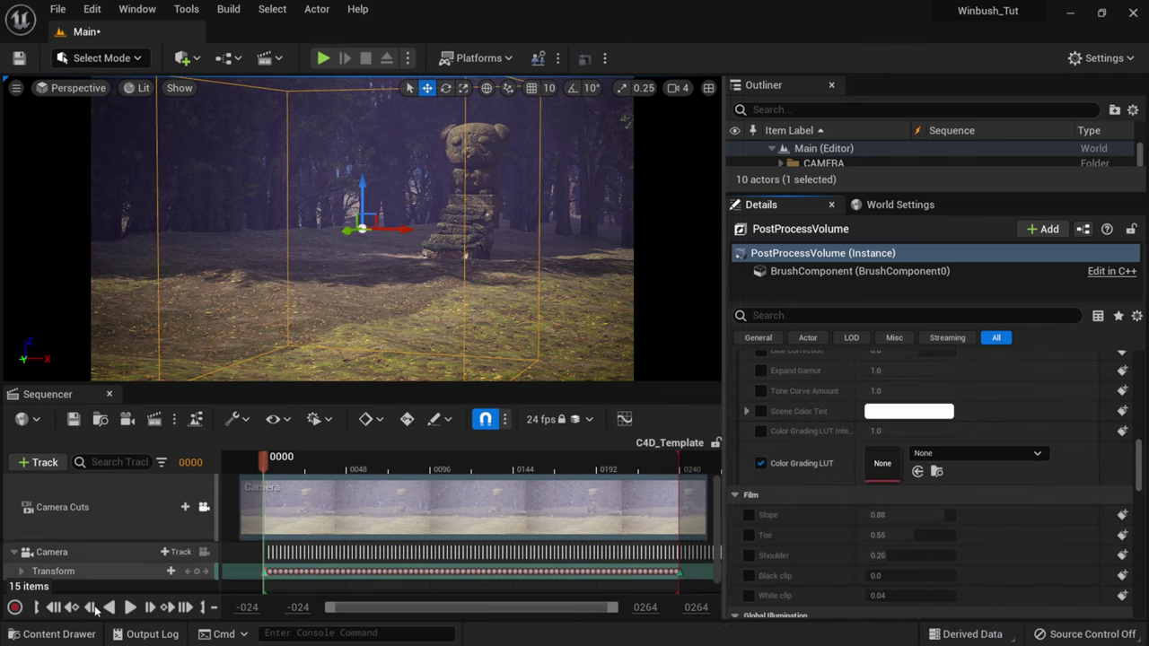
click(53, 634)
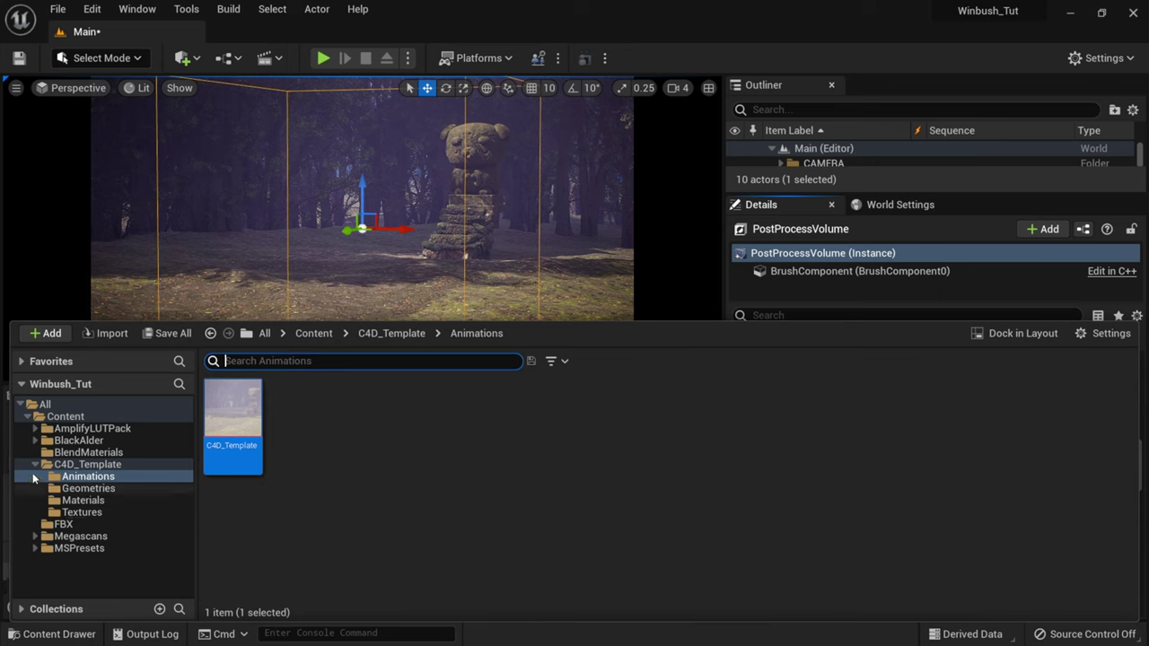
click(34, 465)
click(79, 441)
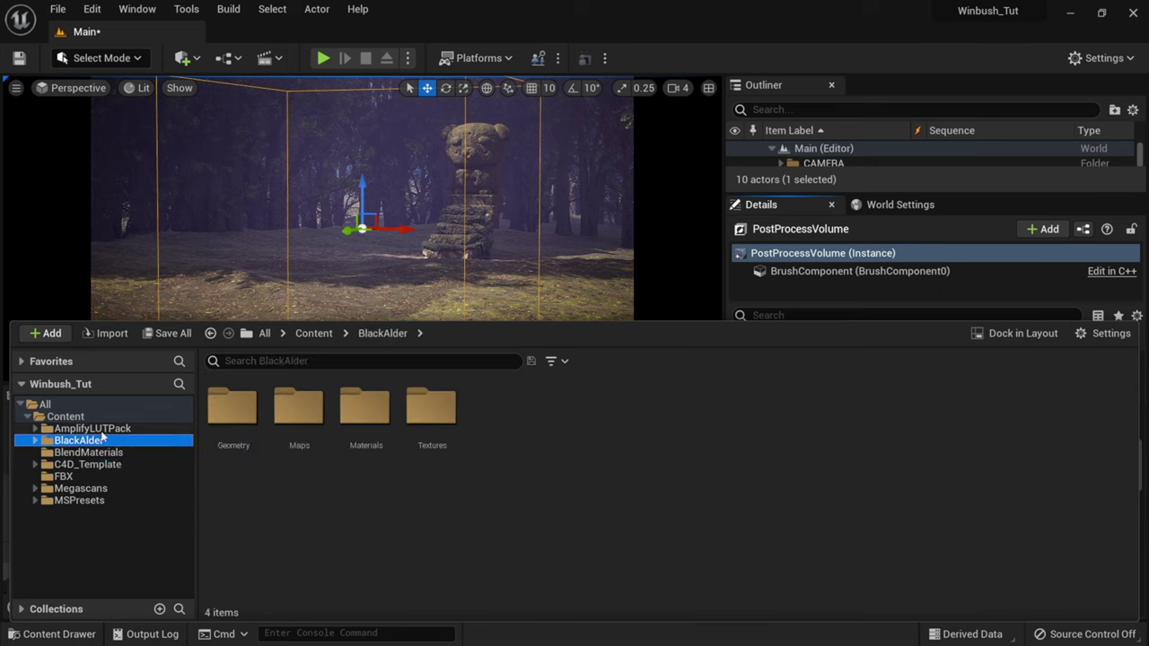
click(88, 429)
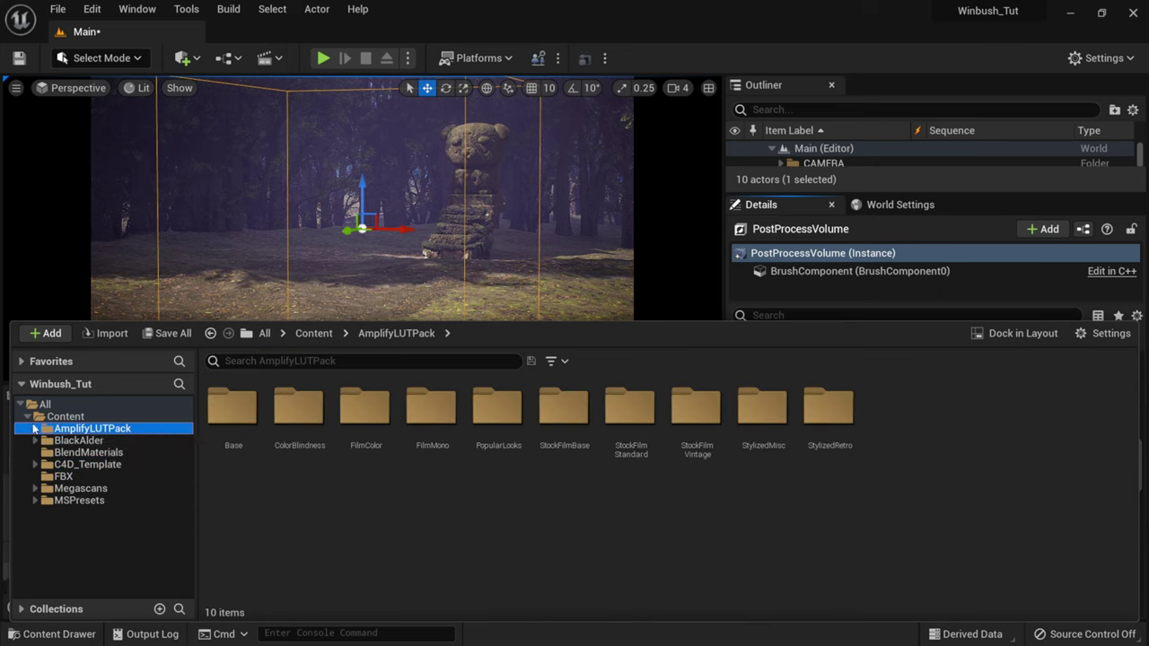
click(35, 430)
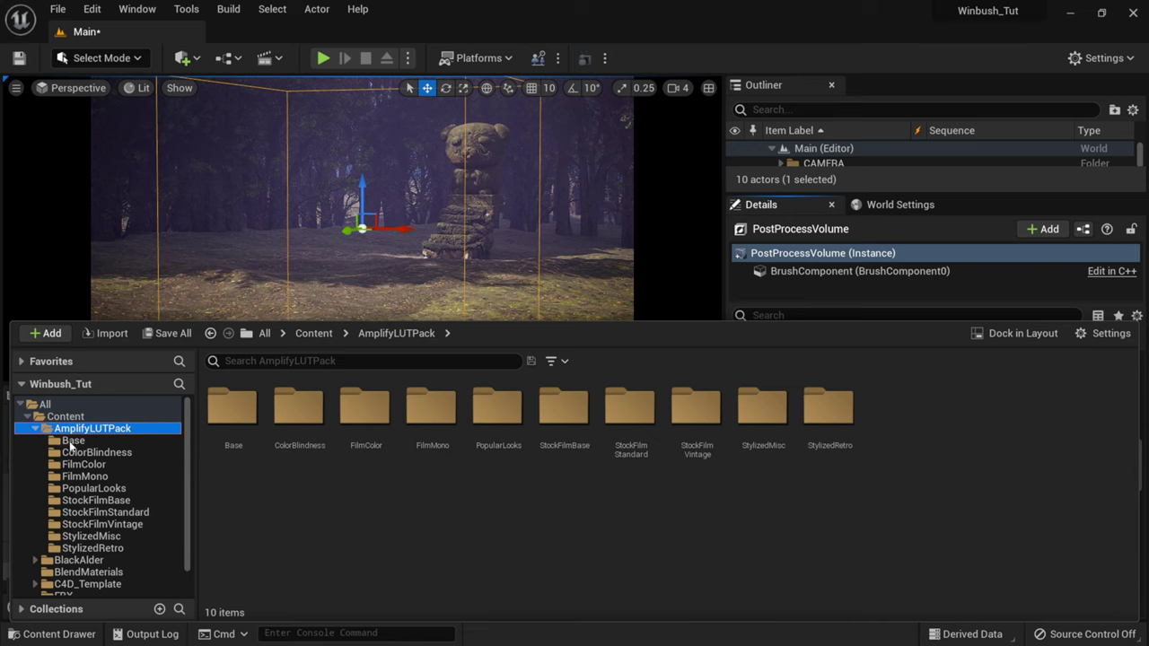
click(111, 490)
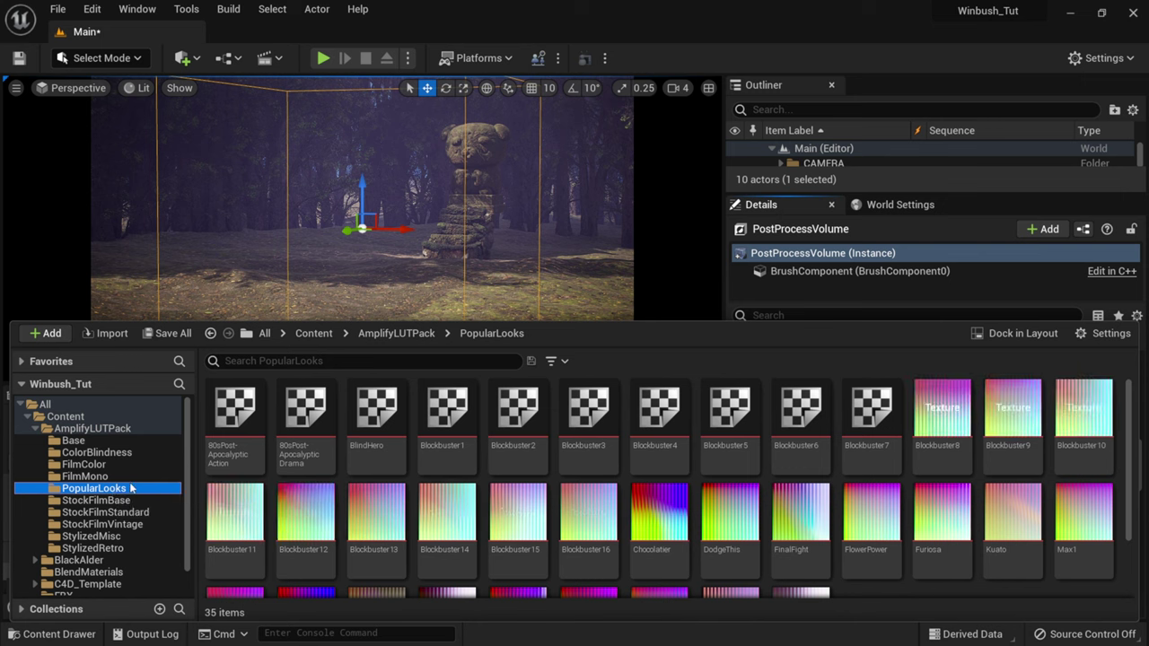
mouse_move(466, 434)
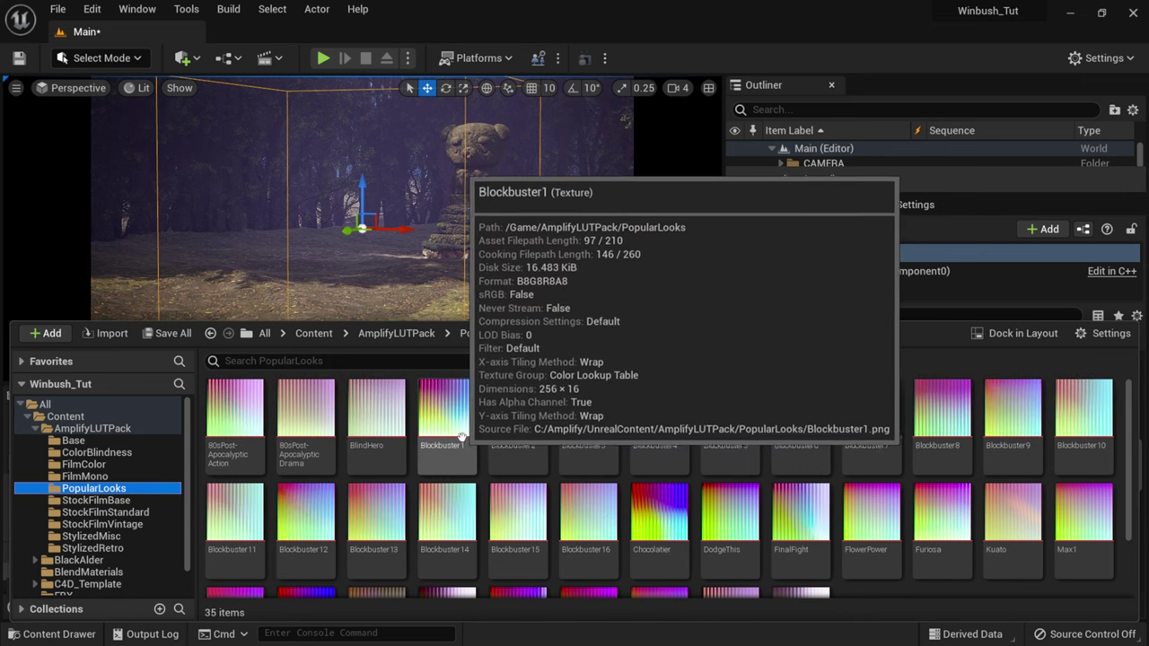
click(466, 434)
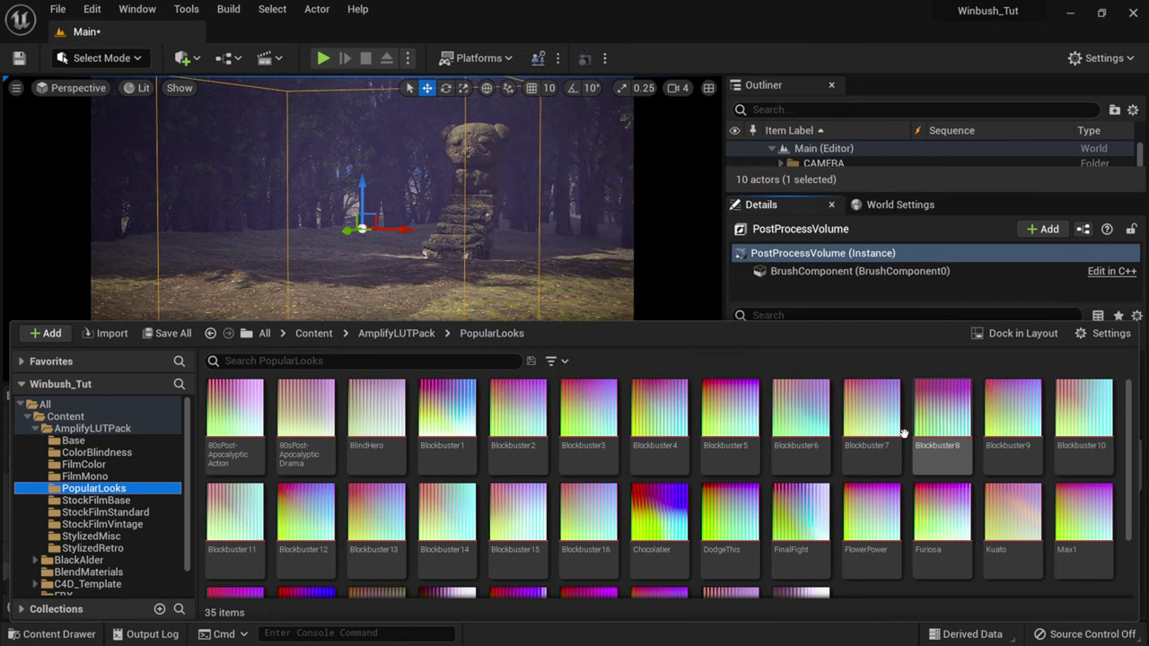
click(1007, 336)
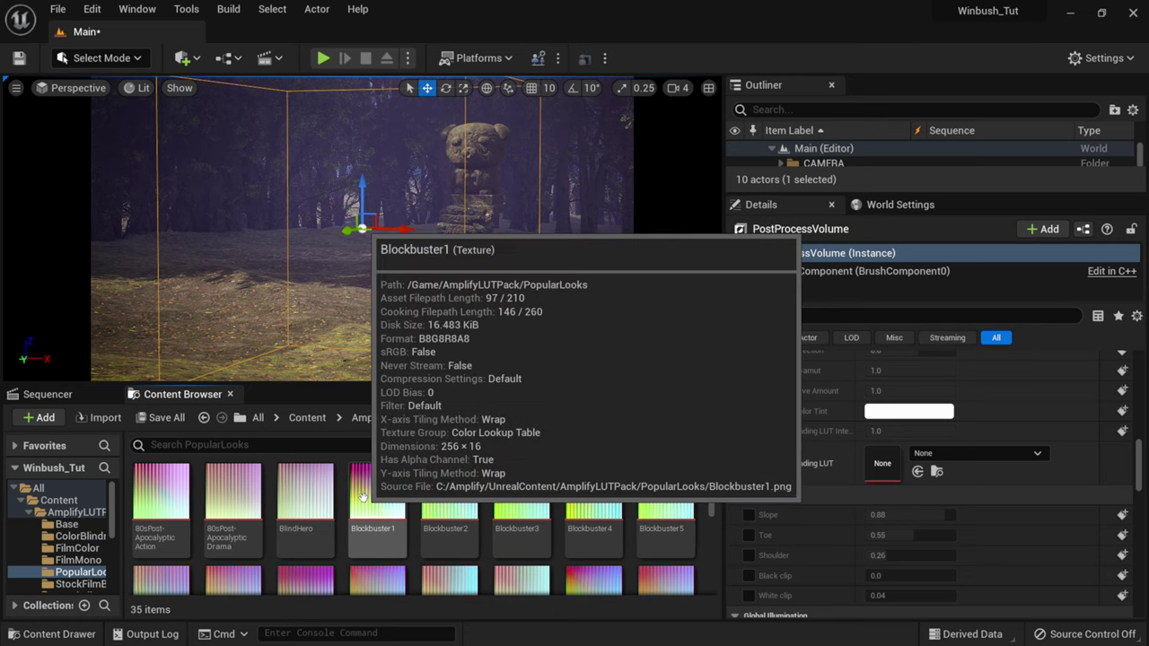
Try Blockbuster1, Blockbuster2 and Blockbuster3 as the post process volume's Color Grading LUT, then assign Blockbuster4
drag(363, 497, 885, 460)
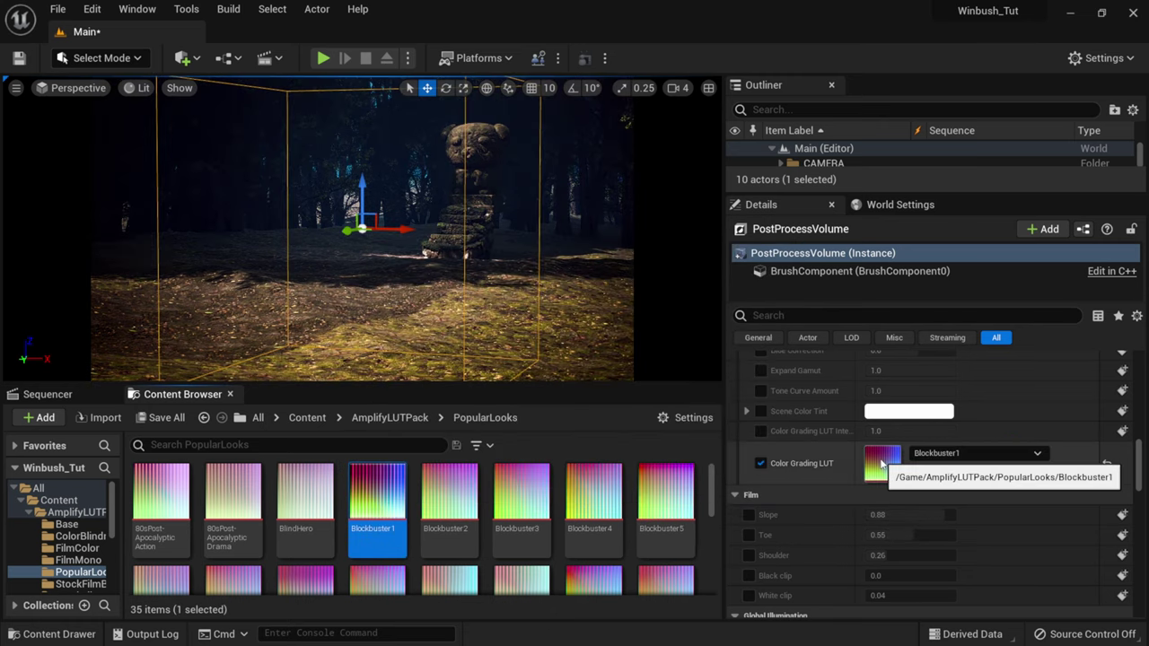
click(450, 494)
drag(450, 494, 880, 456)
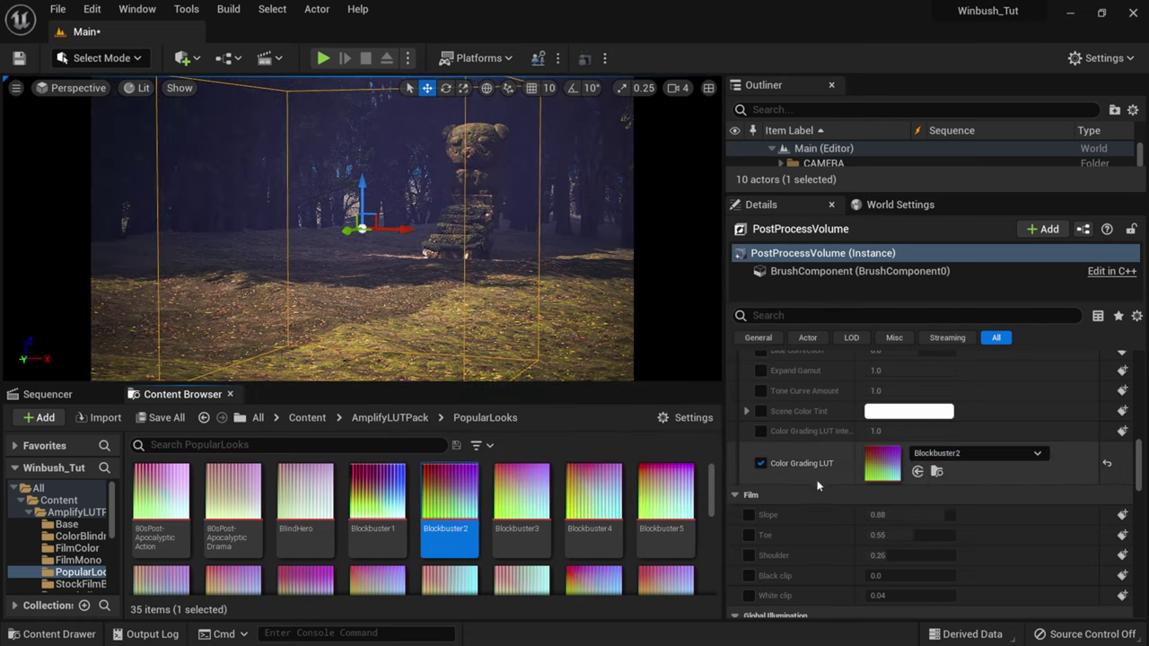
drag(521, 499, 881, 459)
drag(593, 498, 867, 463)
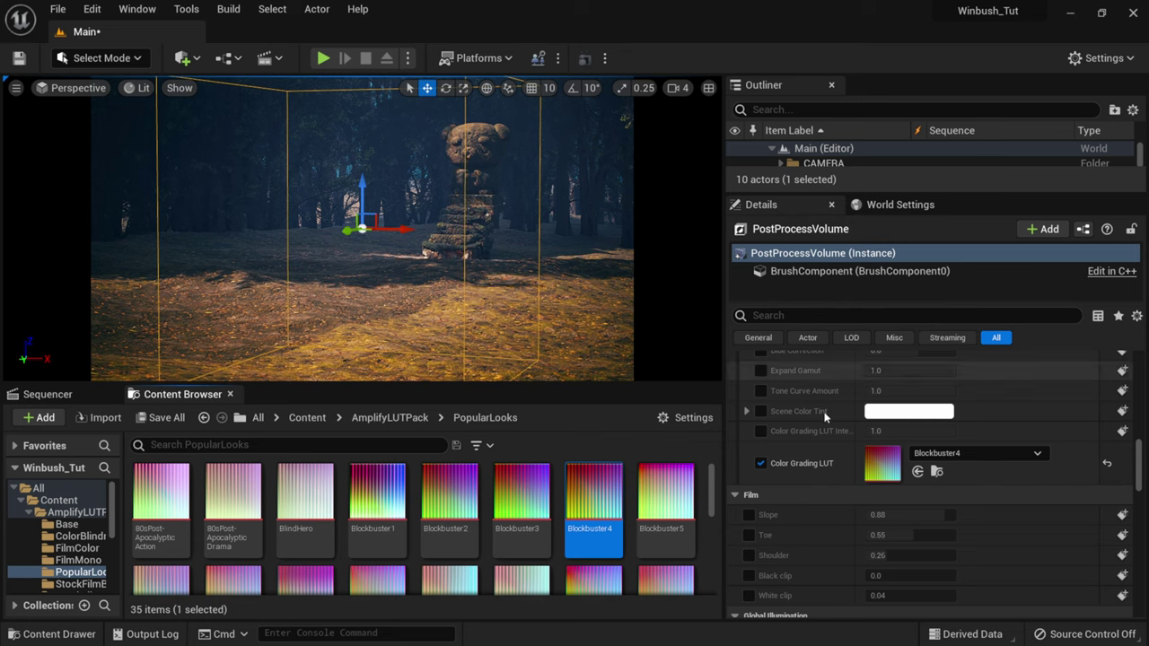
Brighten the graded scene by setting the post process volume's Exposure Compensation to 1.0
scroll(850, 472, up, 10)
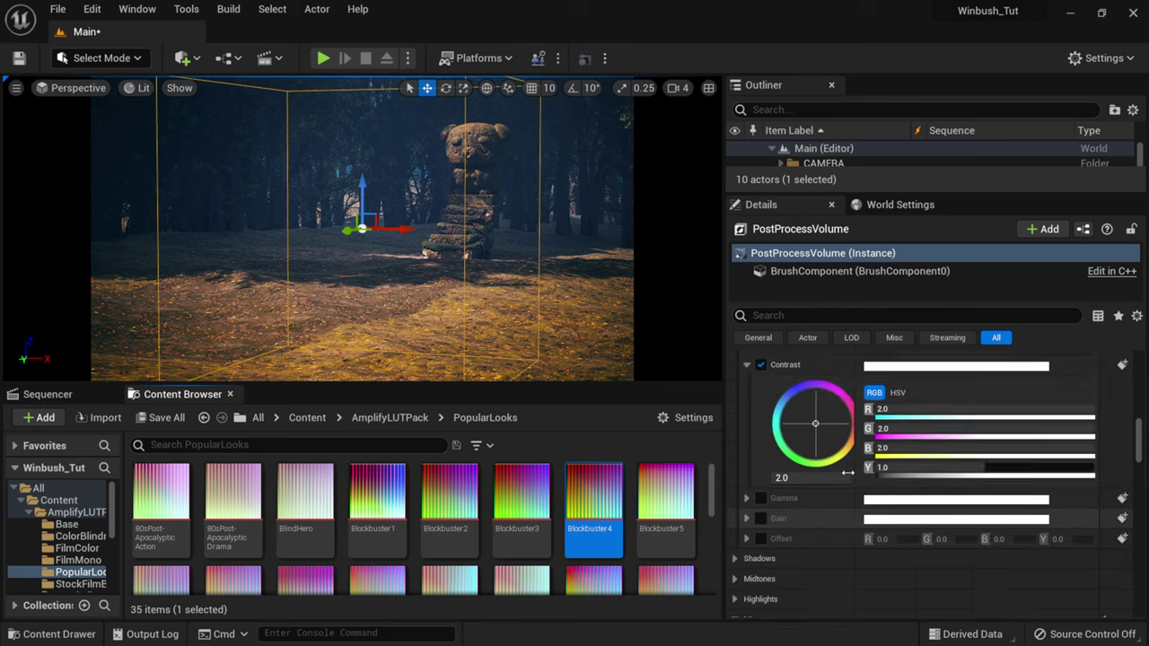
scroll(845, 476, up, 10)
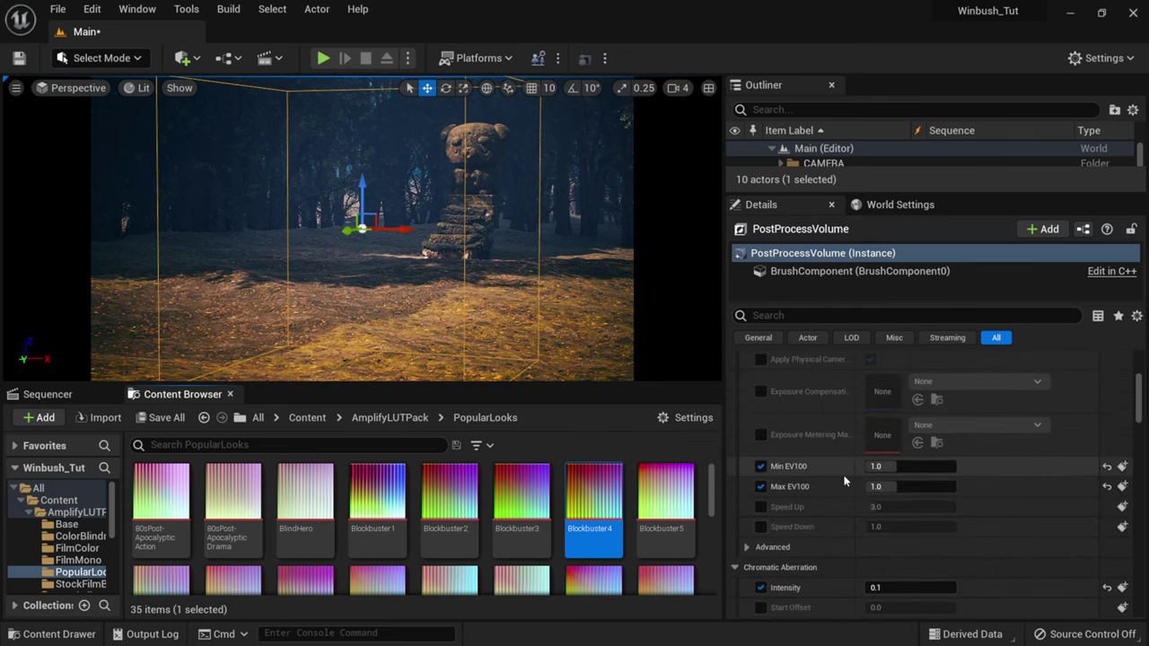
click(880, 459)
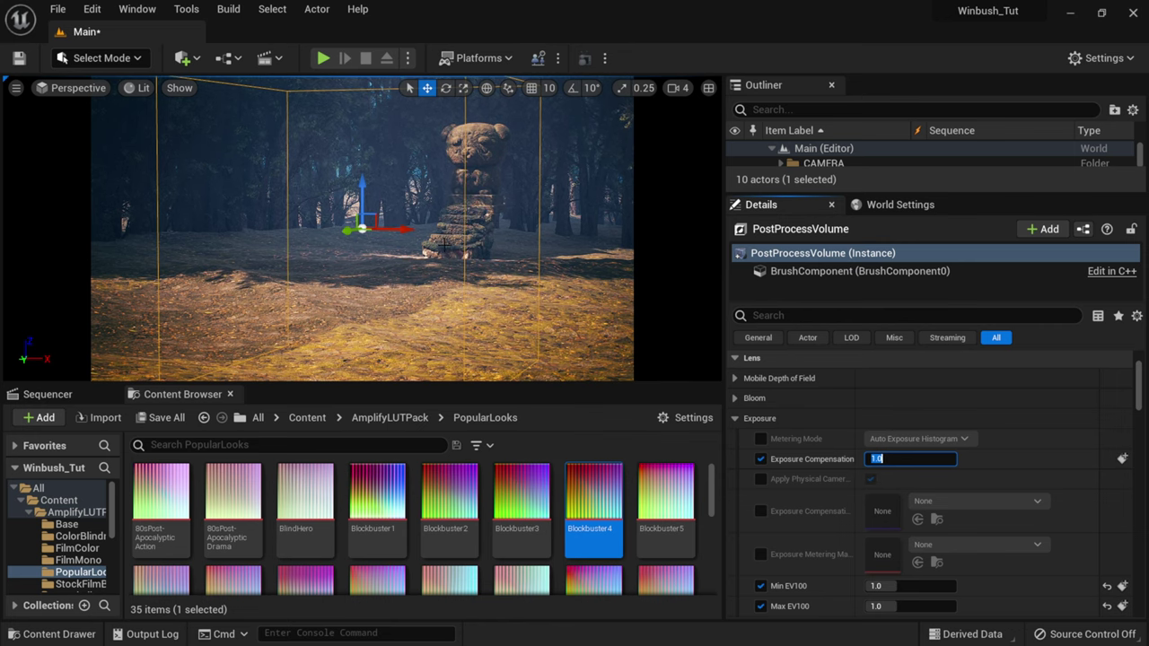
click(485, 286)
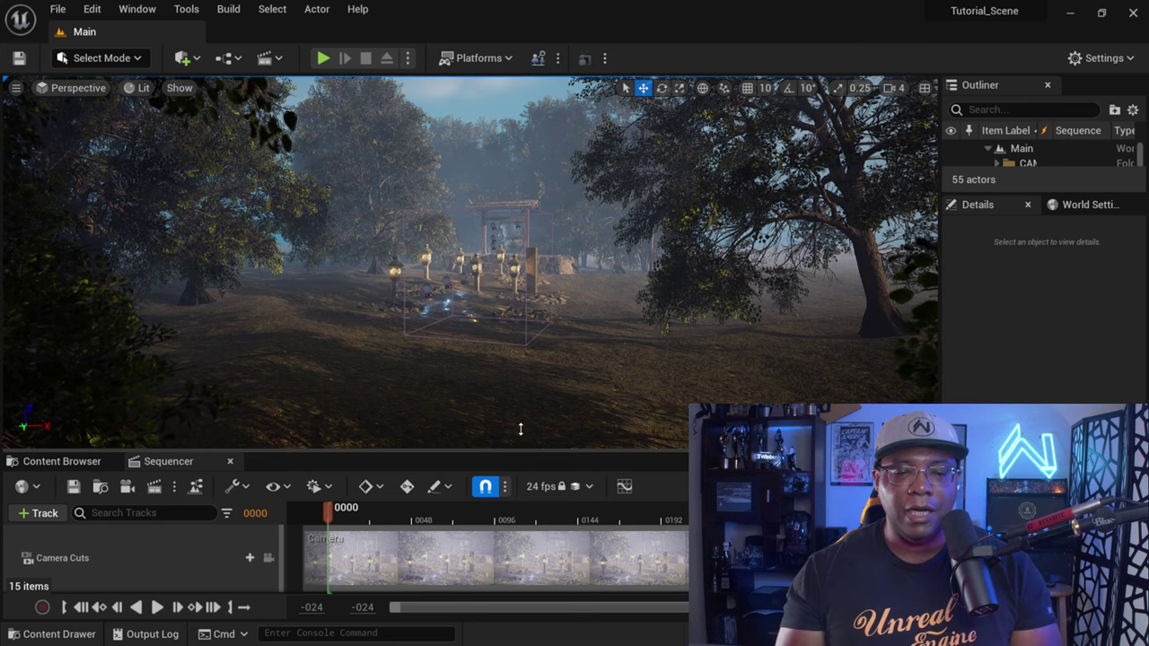
Fly through the Tutorial_Scene level to examine the shrine, stone lanterns and surrounding trees
key(w)
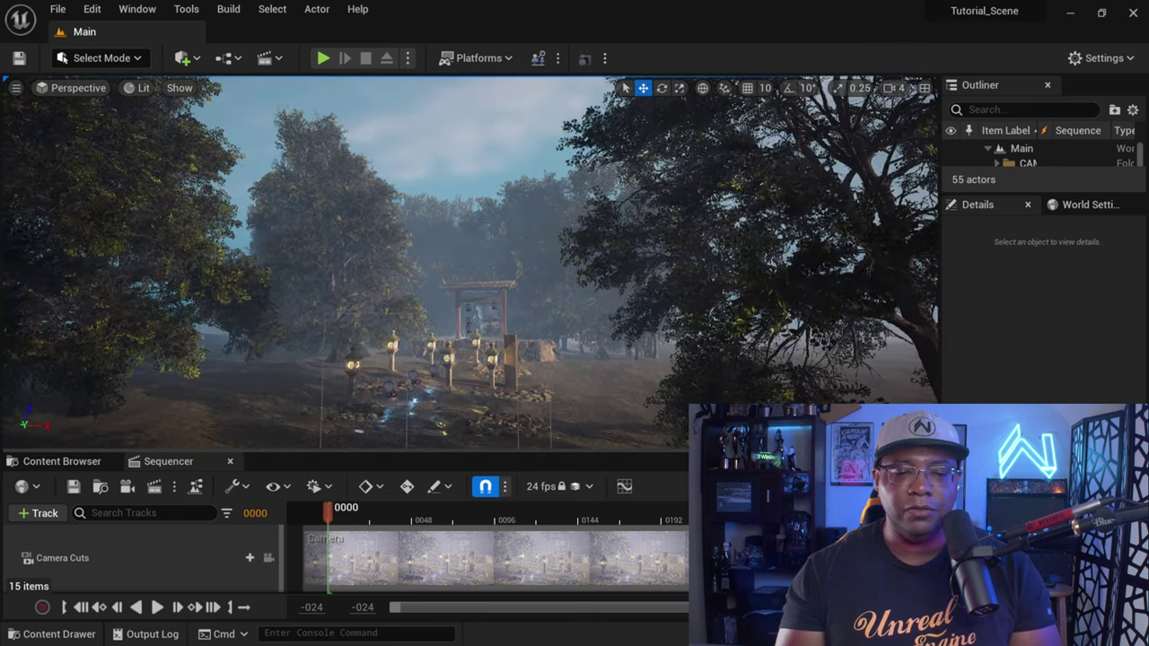
key(w)
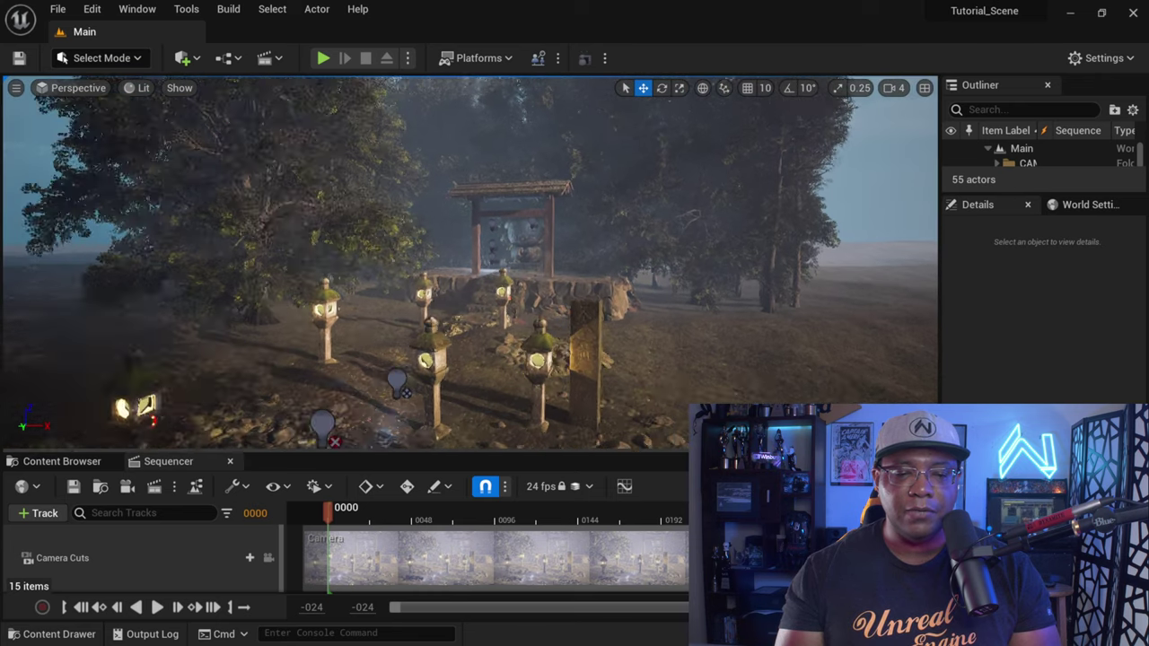
key(w)
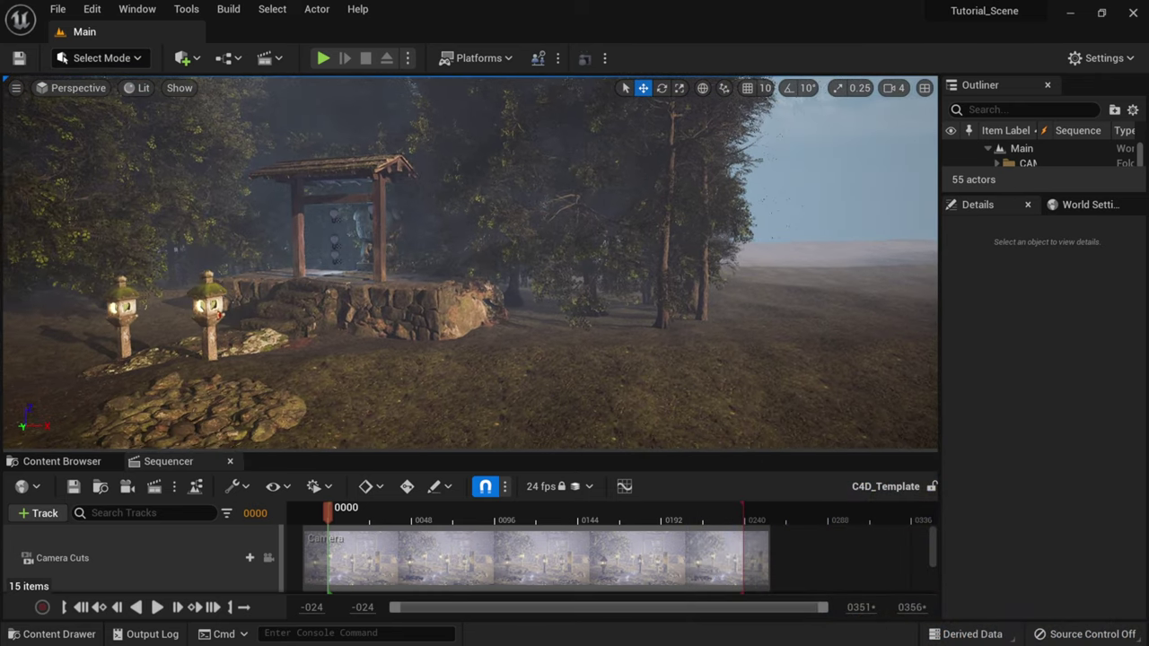
key(a)
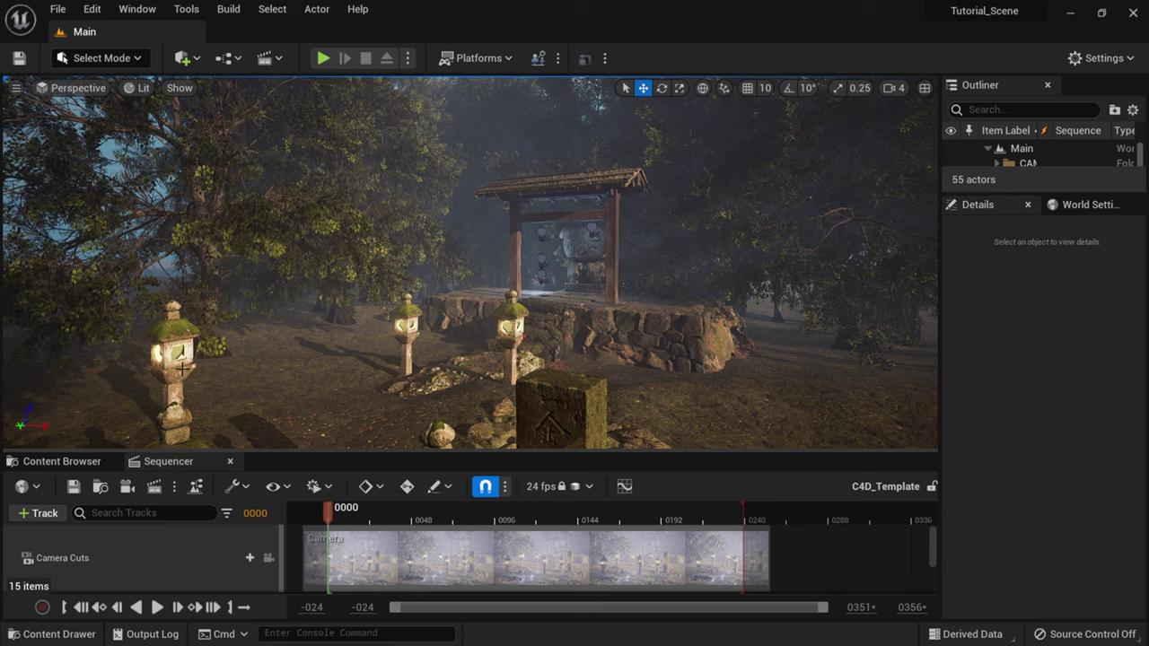
key(s)
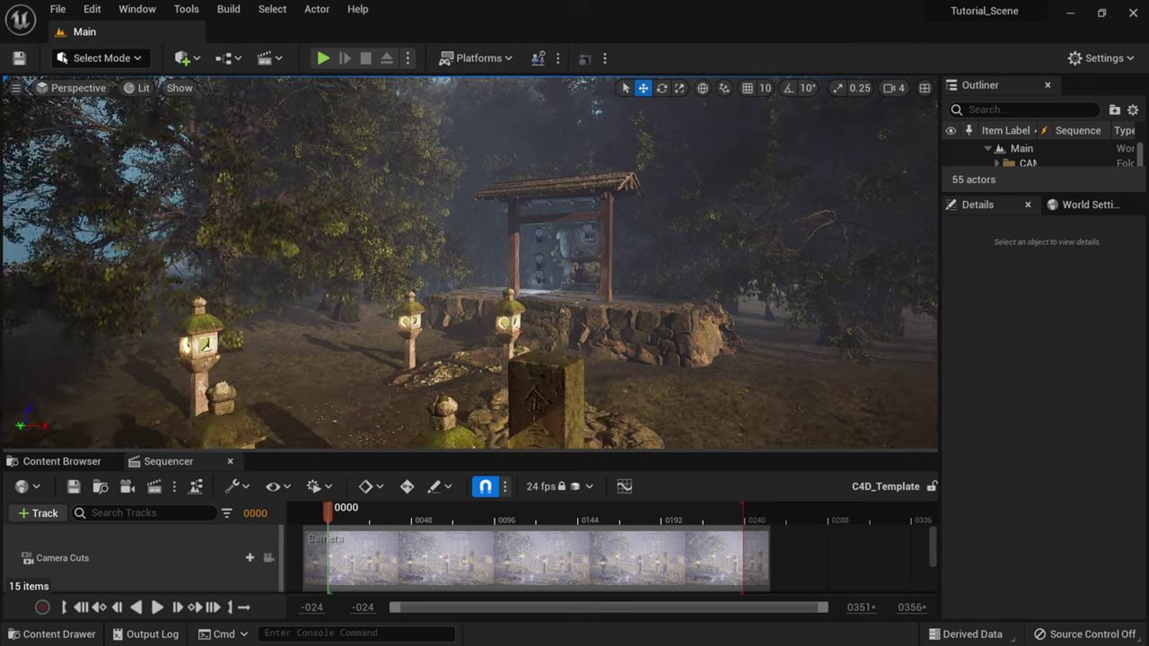
Examine the graded level from above and along the lantern path, facing the shrine
key(q)
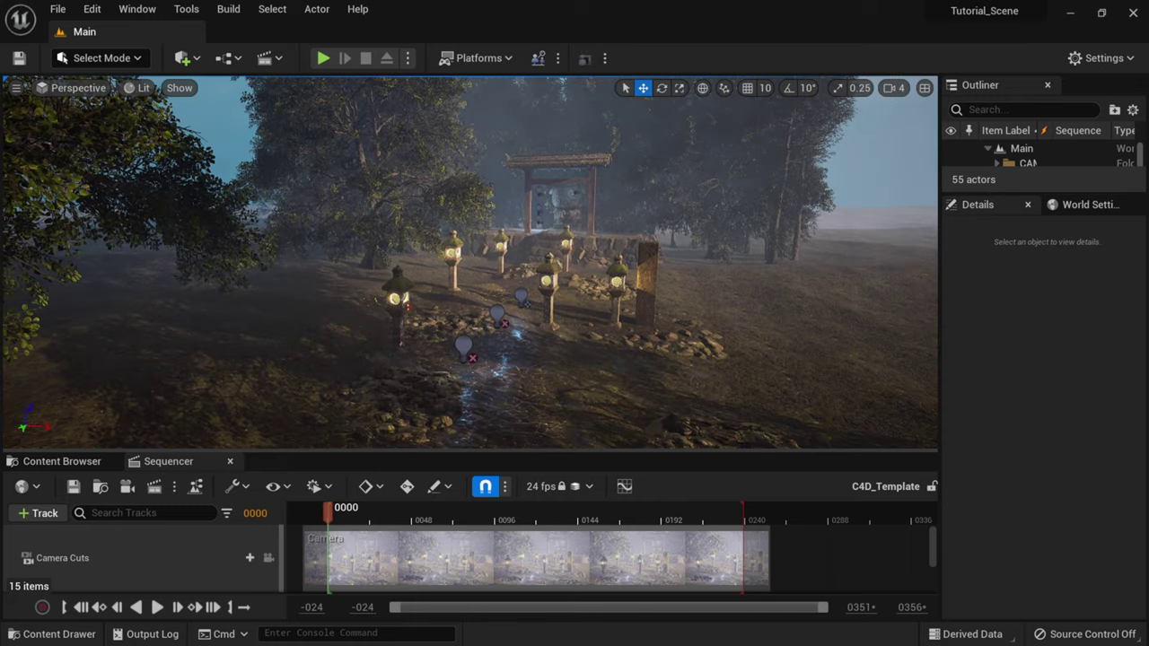
key(e)
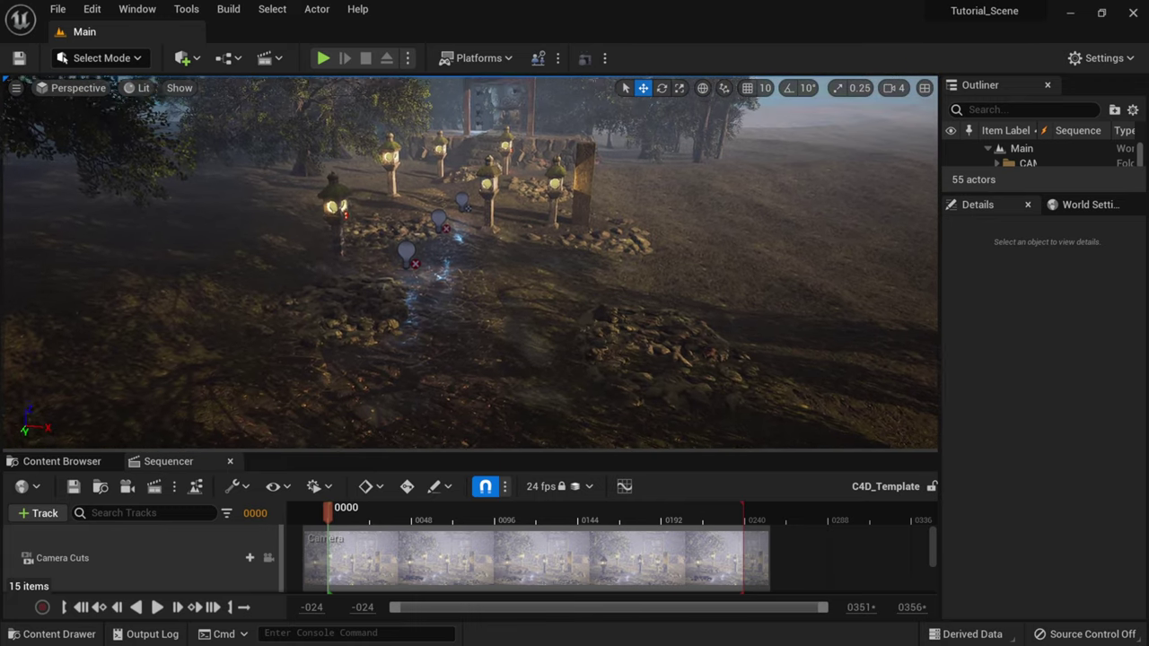
key(w)
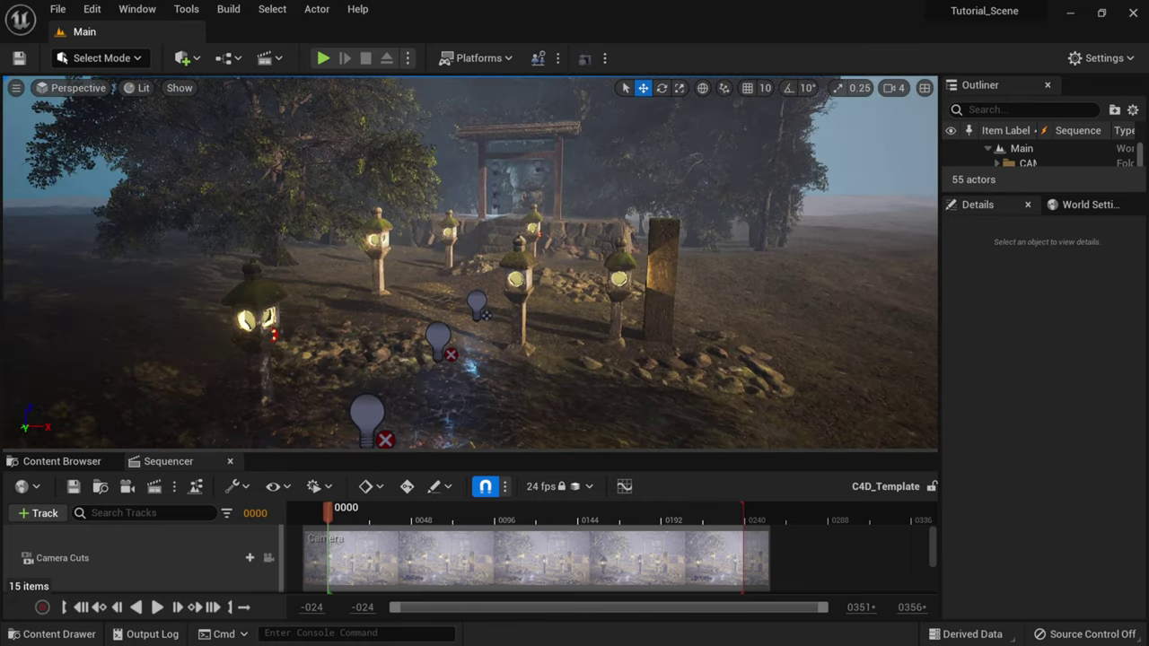
key(e)
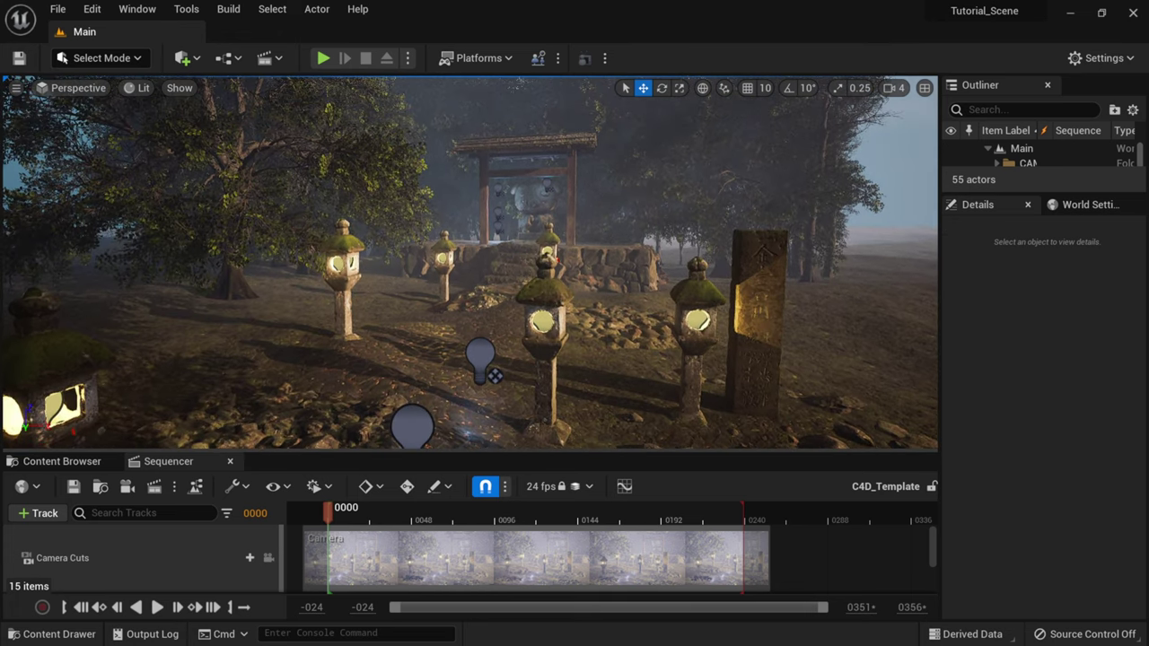
key(w)
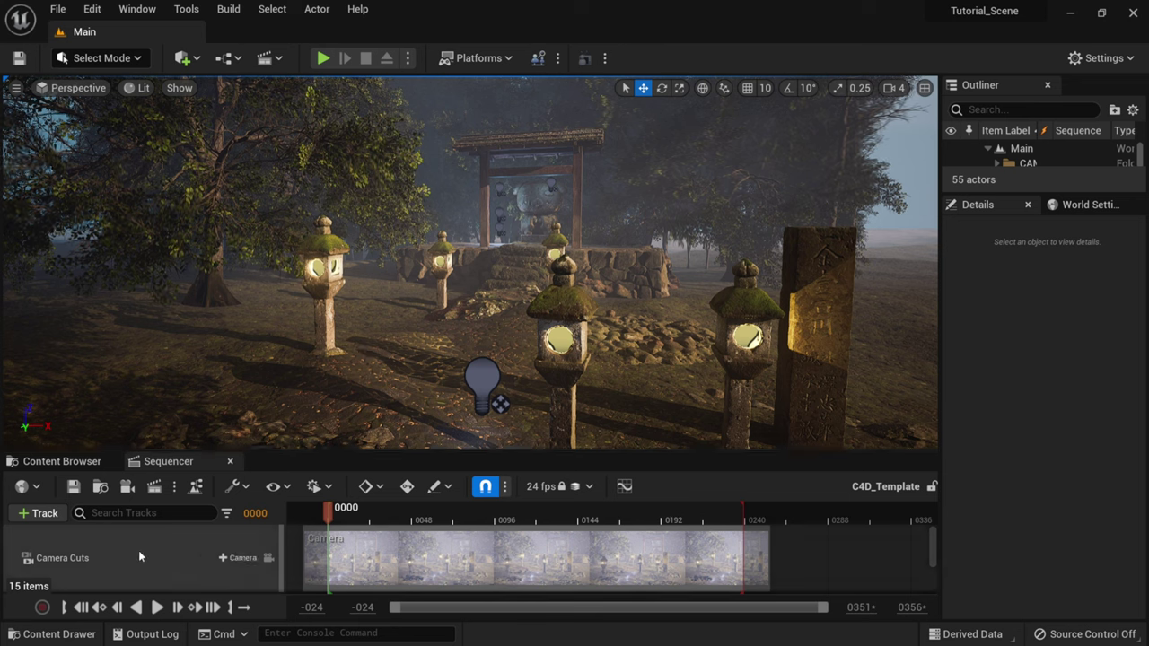
Lock the viewport to the Camera Cuts track and play the C4D_Template sequence, pausing it partway through
click(270, 559)
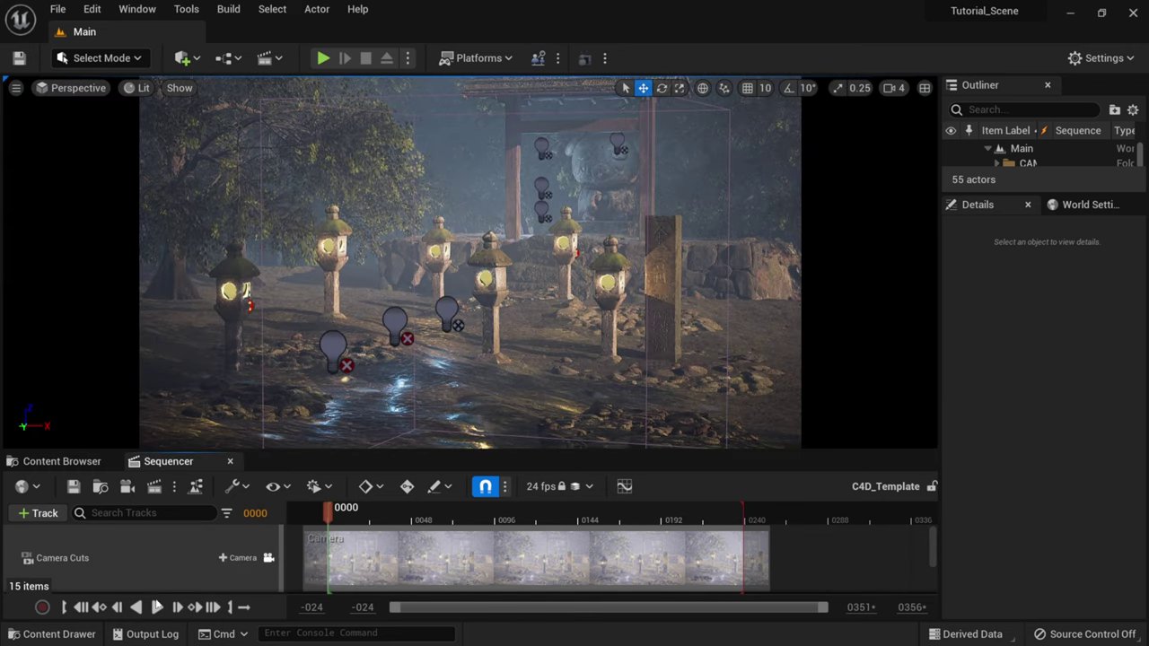
click(156, 609)
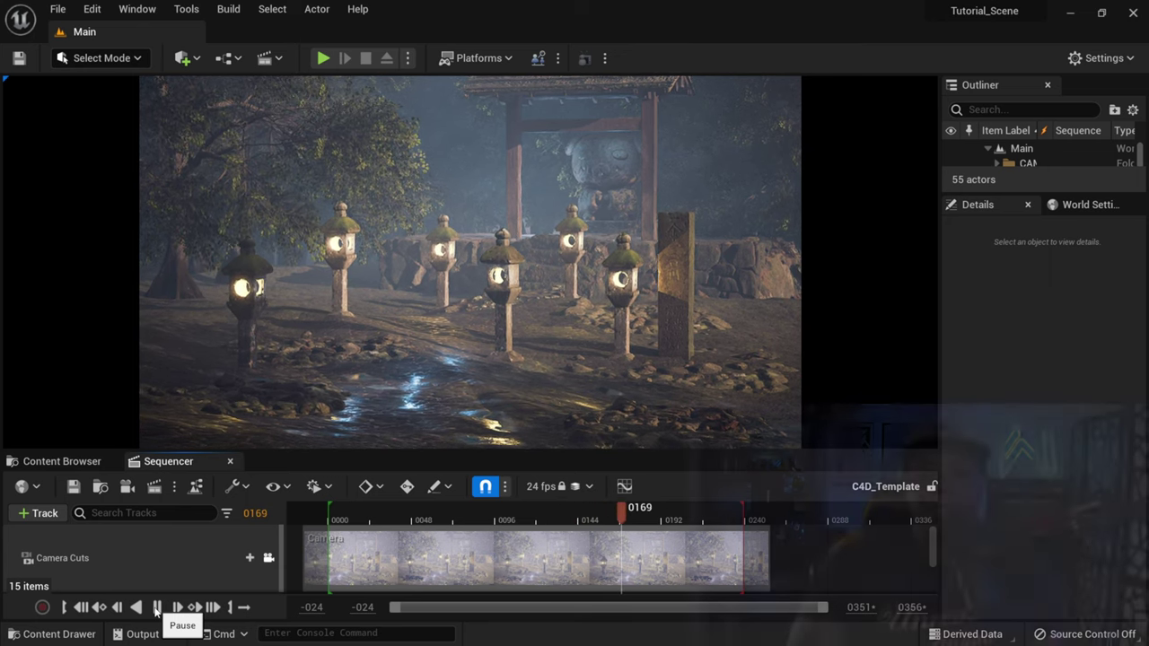
click(156, 608)
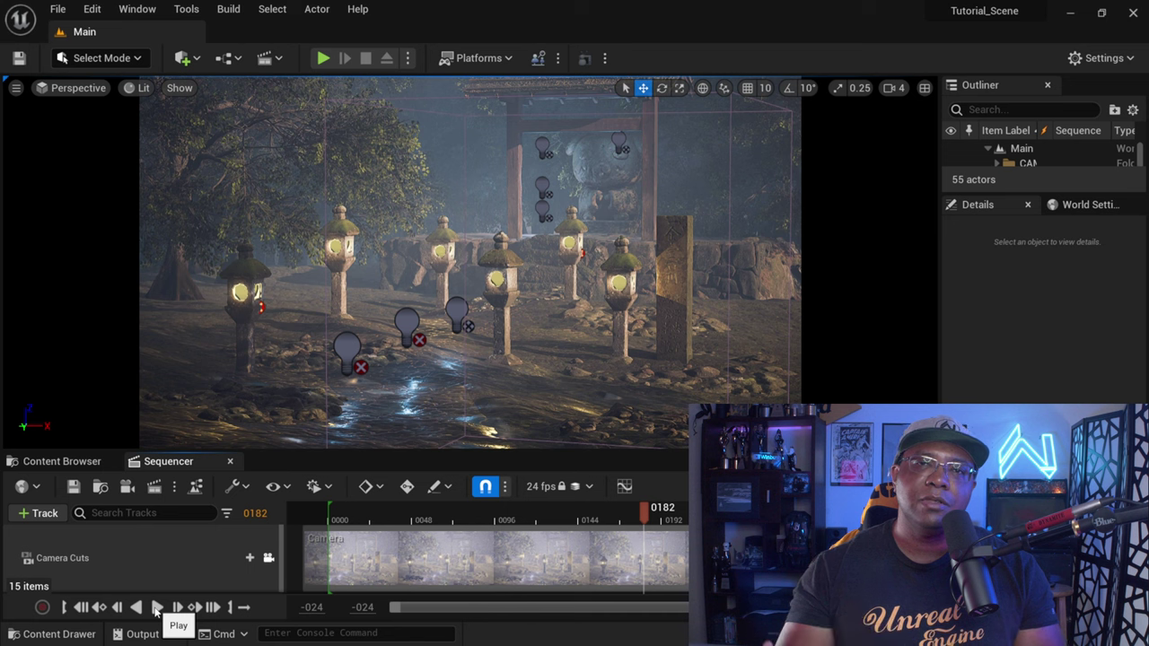
Send the C4D_Template sequence to the Movie Render Queue and open the job's render configuration
click(155, 486)
click(343, 209)
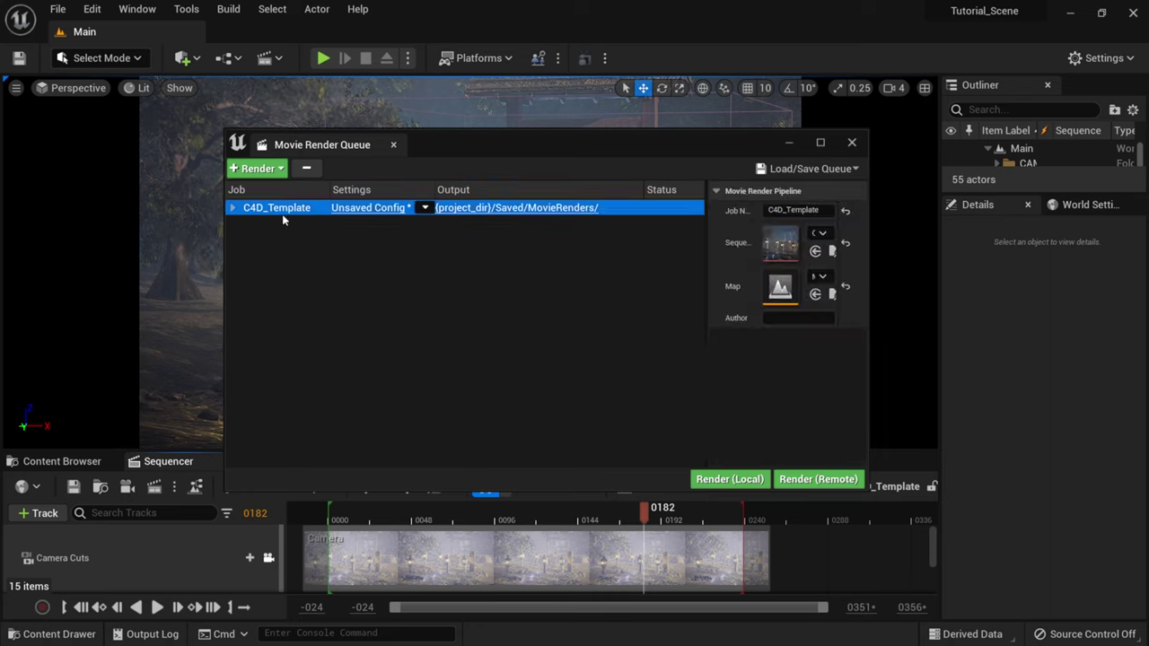
click(346, 208)
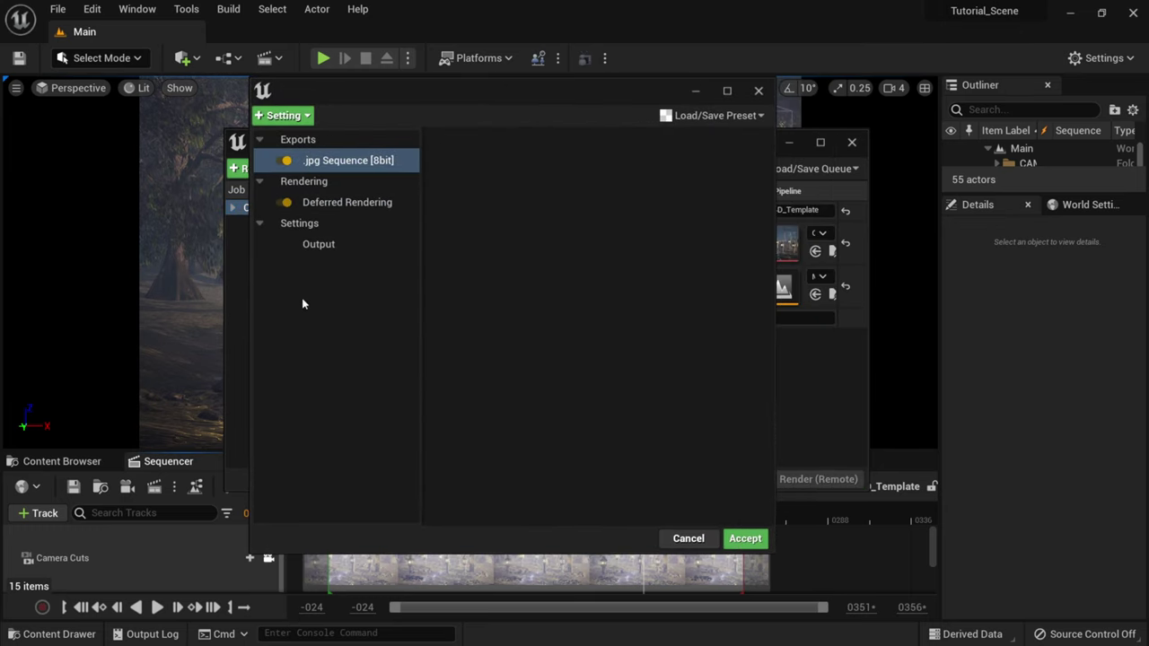
Replace the .jpg Sequence [8bit] export with .png Sequence [8bit] in the render configuration
click(340, 163)
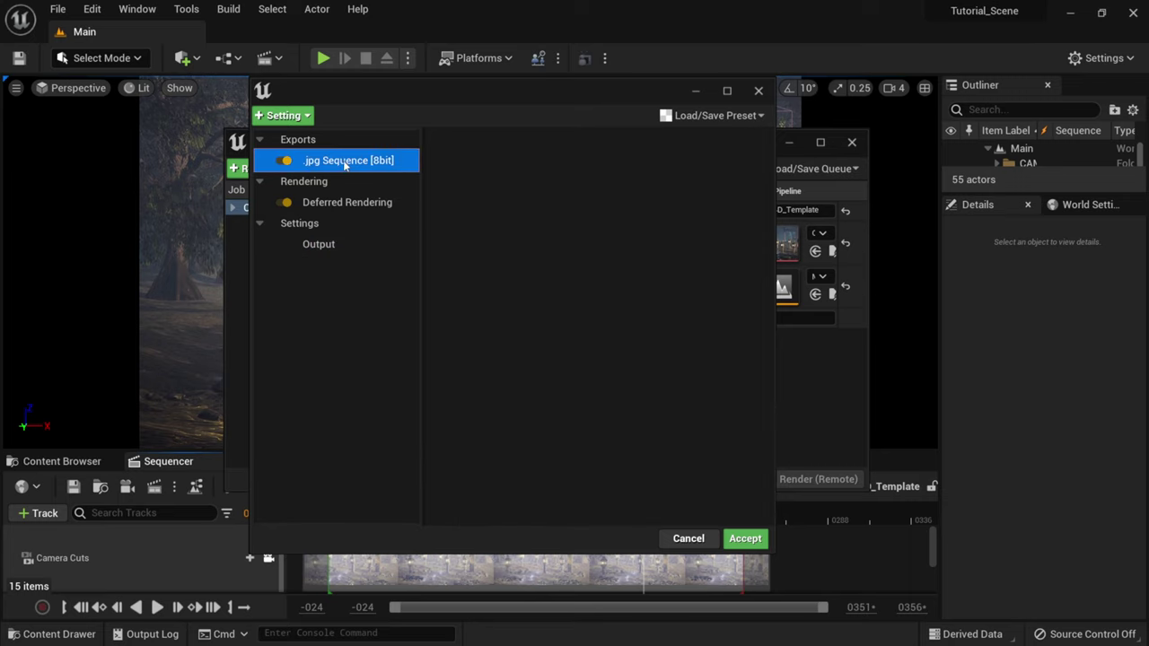
key(Delete)
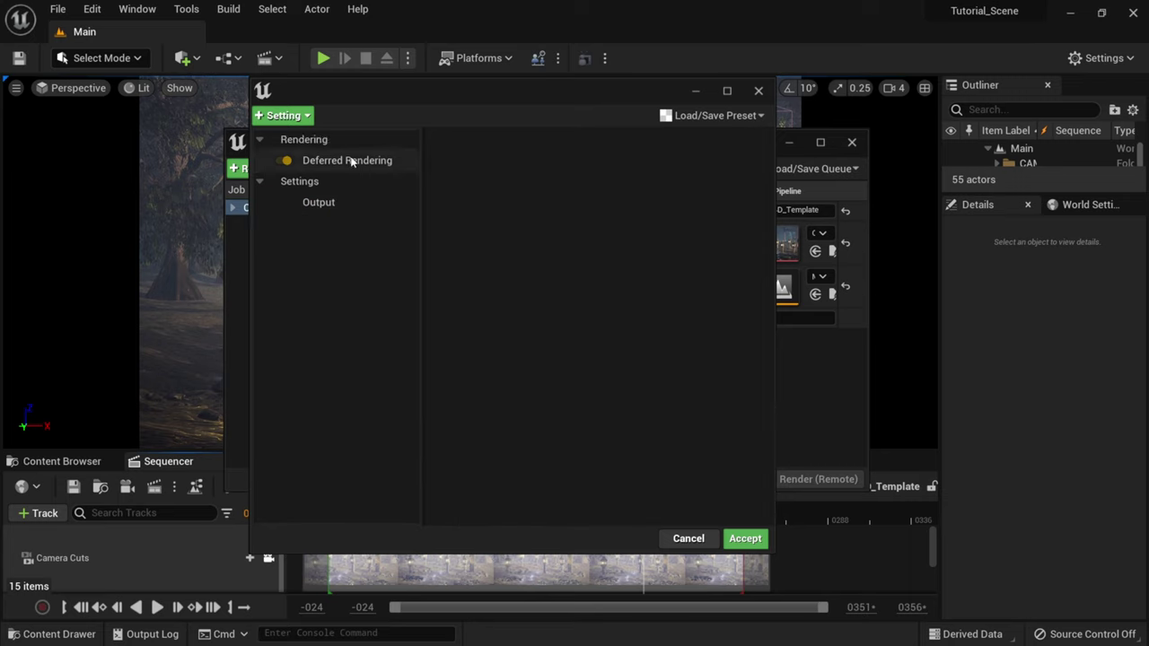
click(283, 116)
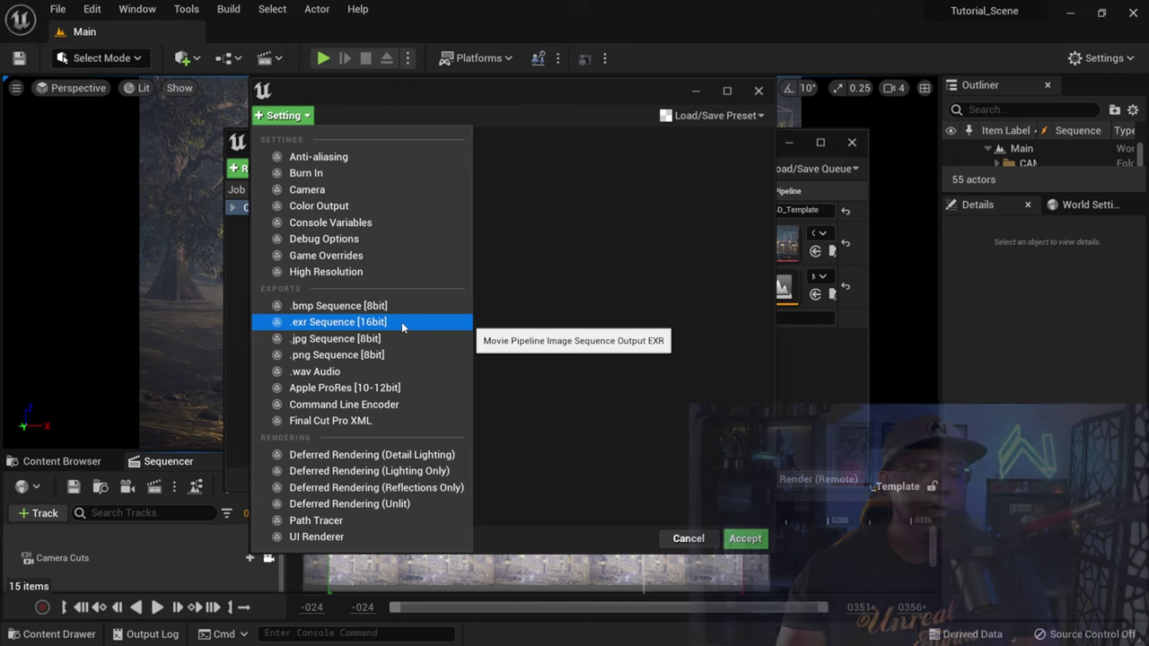
click(363, 355)
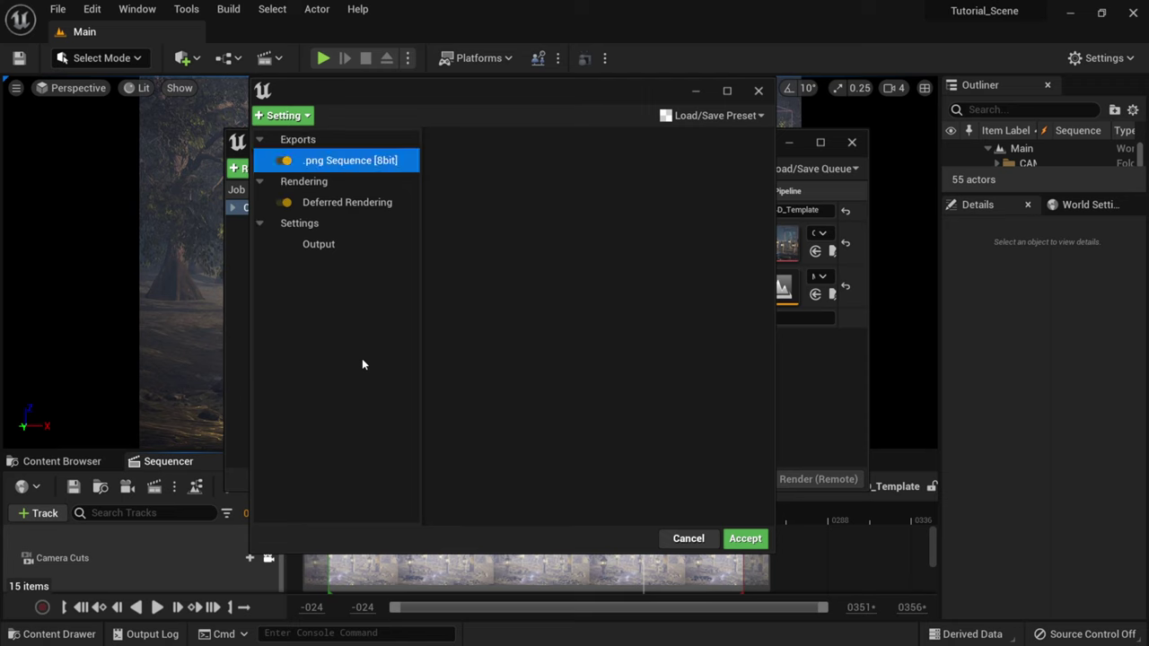
Show the additional settings available for the C4D_Template render configuration
click(296, 116)
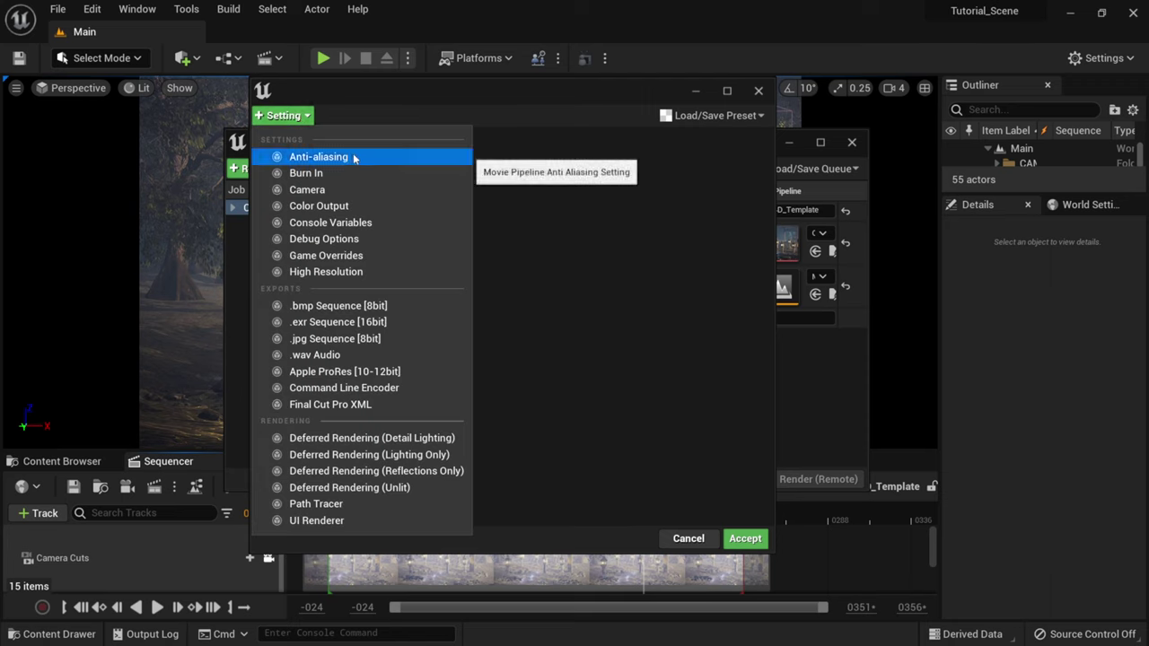